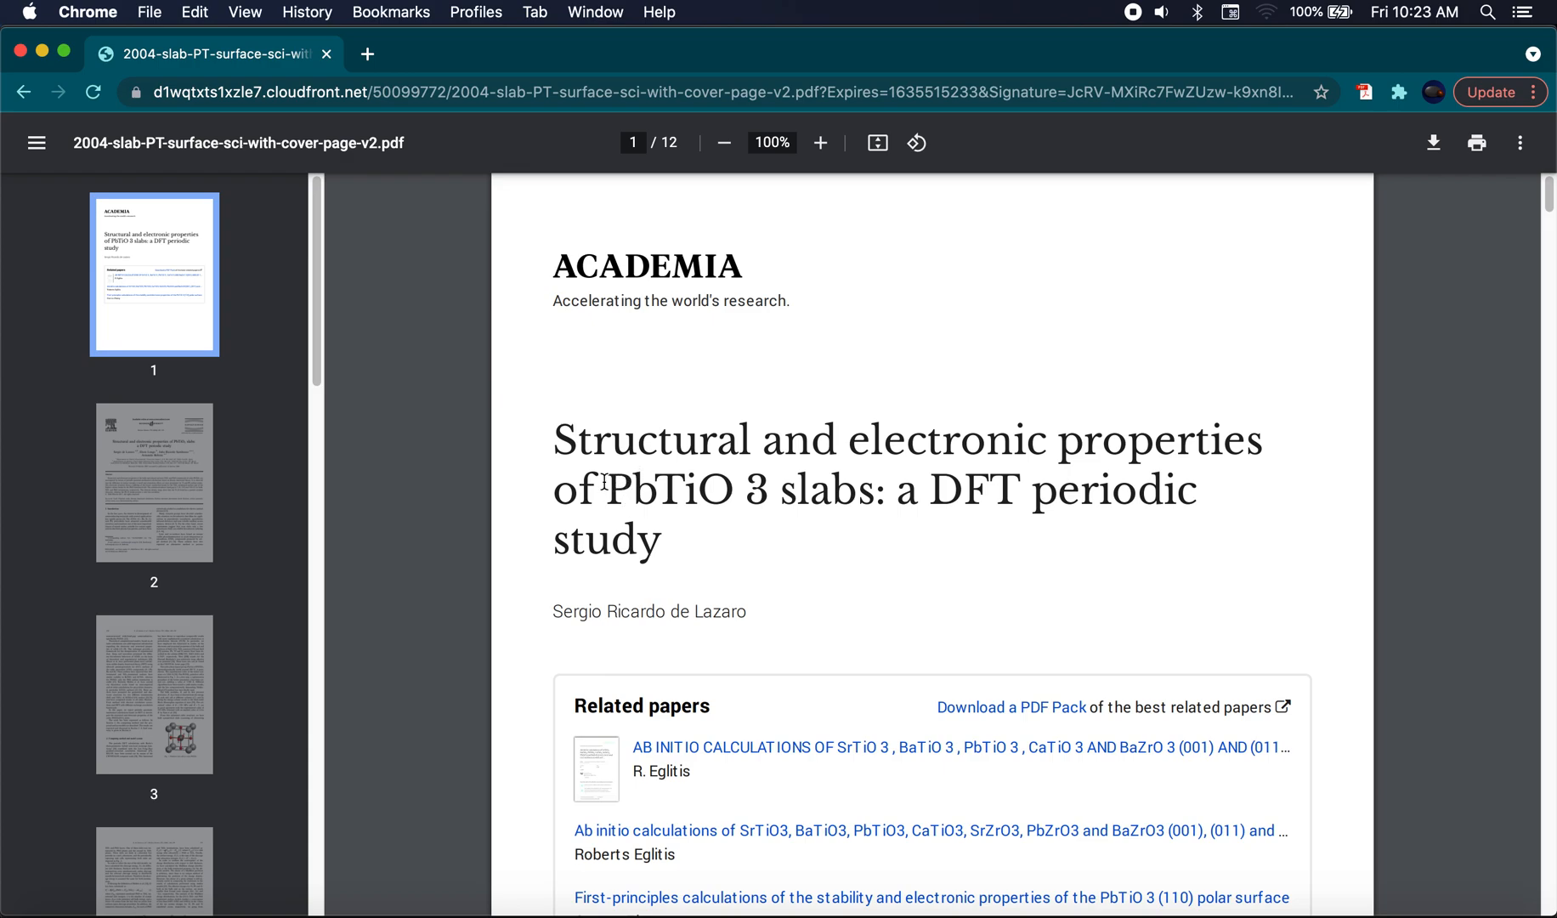
Look through the paper on PbTiO3 slabs, from its title and abstract to the primitive cubic unit cell in Fig. 1
drag(613, 480, 758, 481)
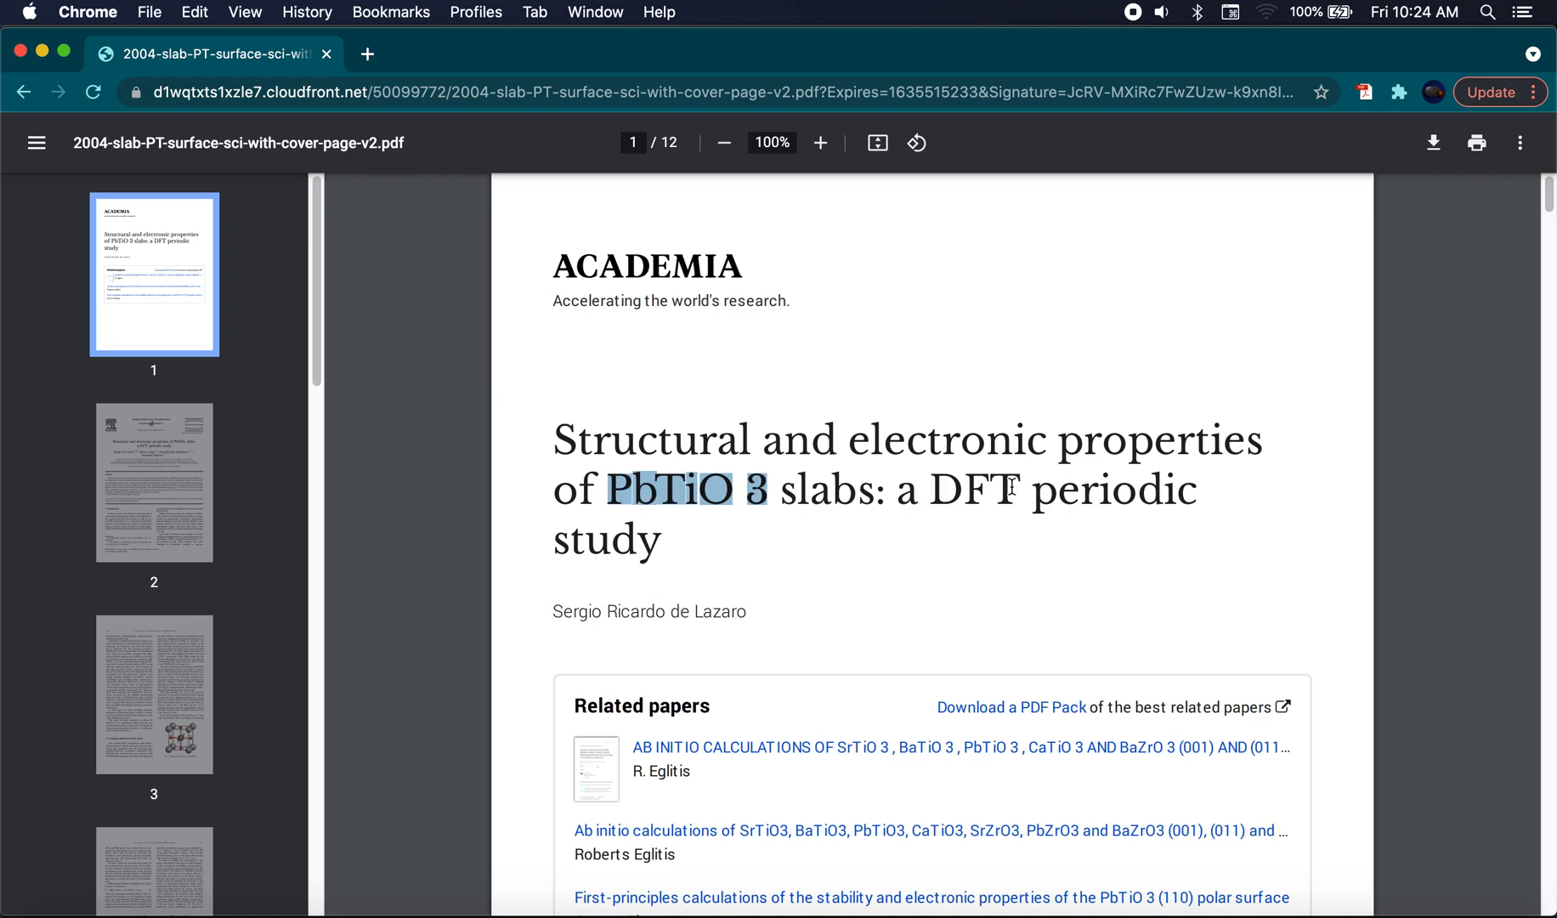
scroll(820, 523, down, 10)
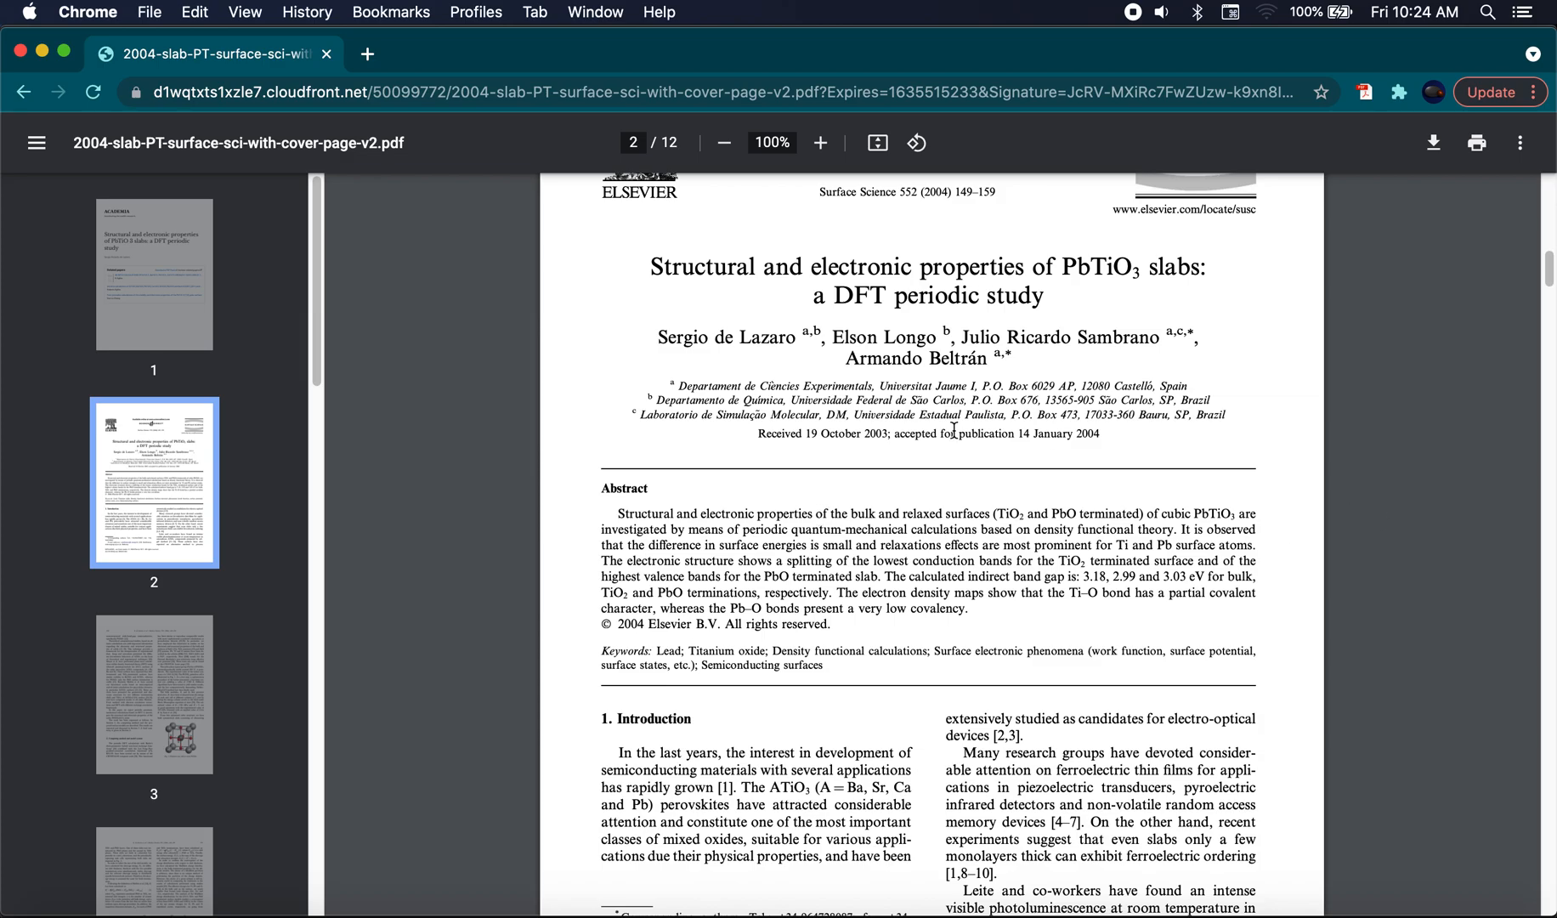
scroll(993, 586, up, 3)
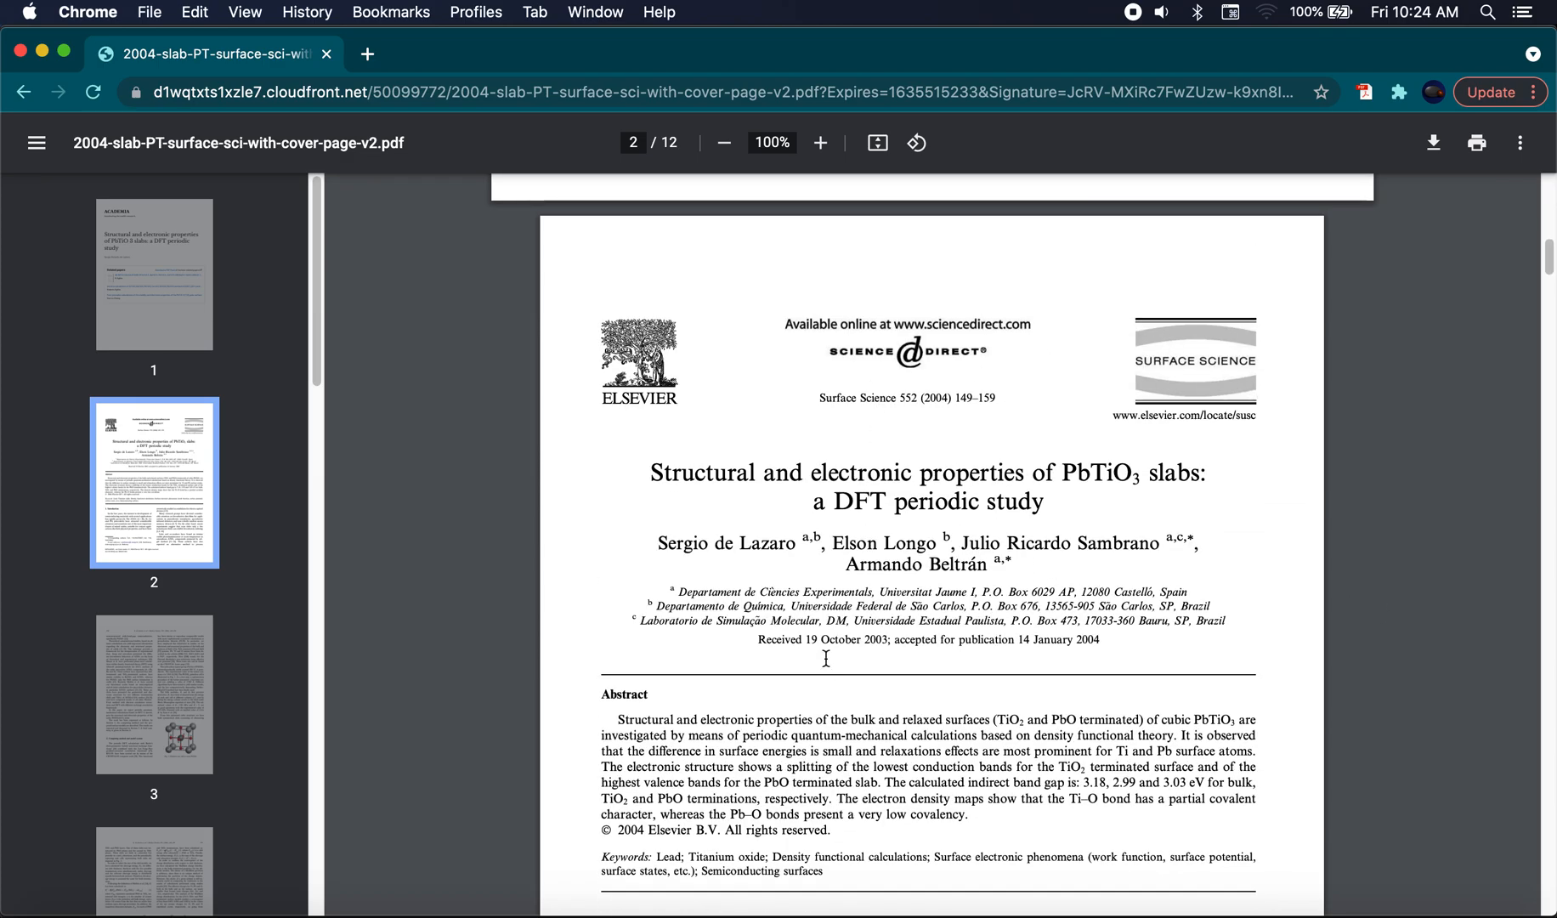
scroll(824, 672, down, 3)
scroll(824, 671, up, 2)
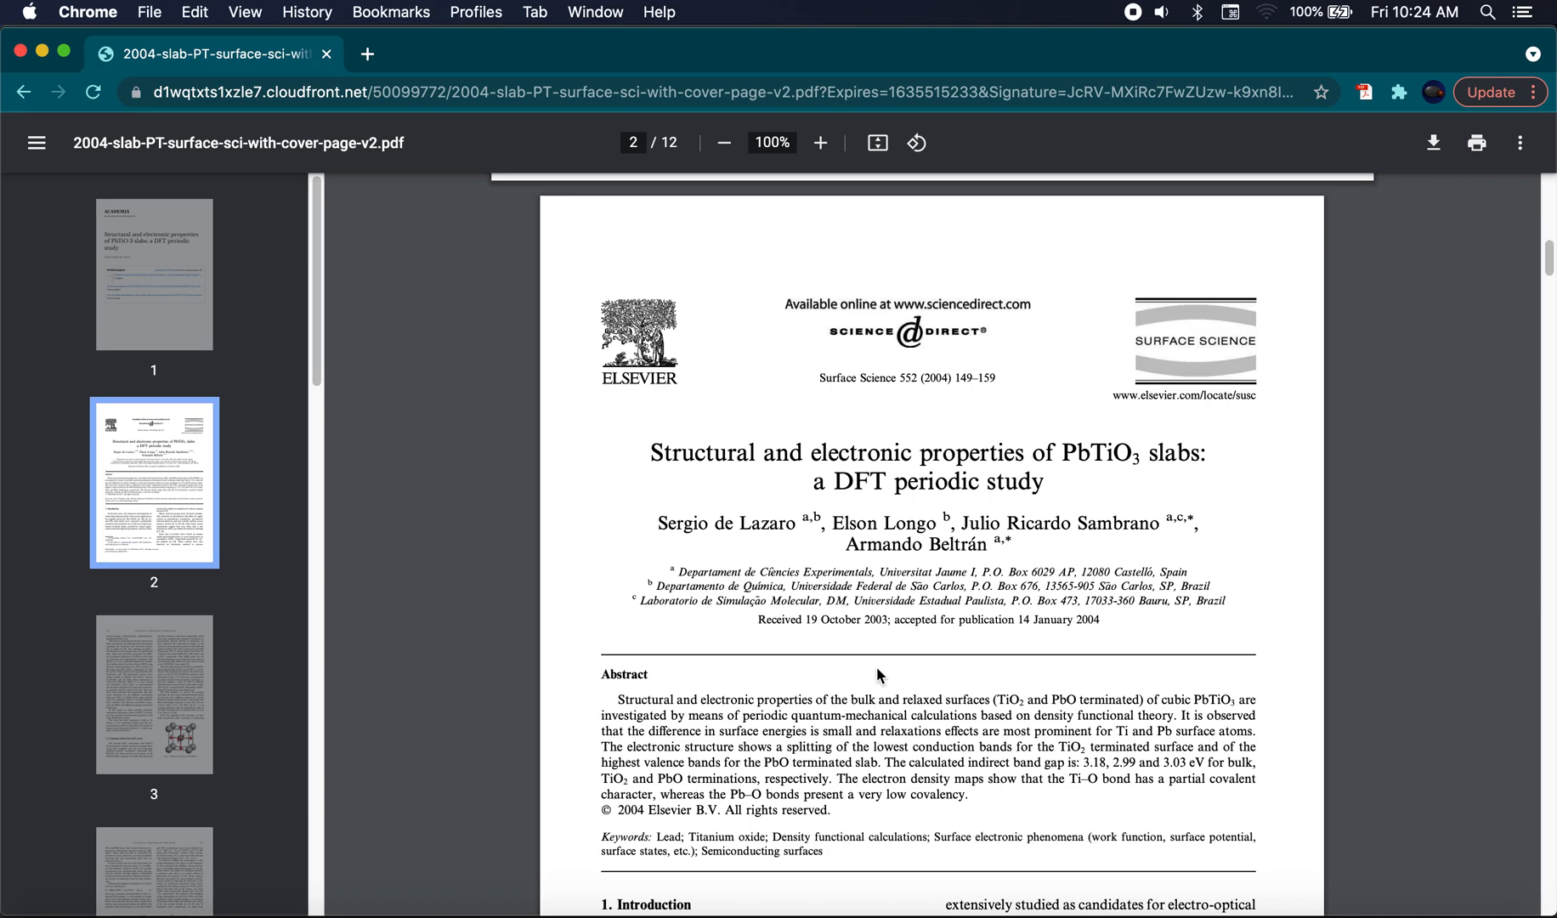
scroll(878, 669, down, 1)
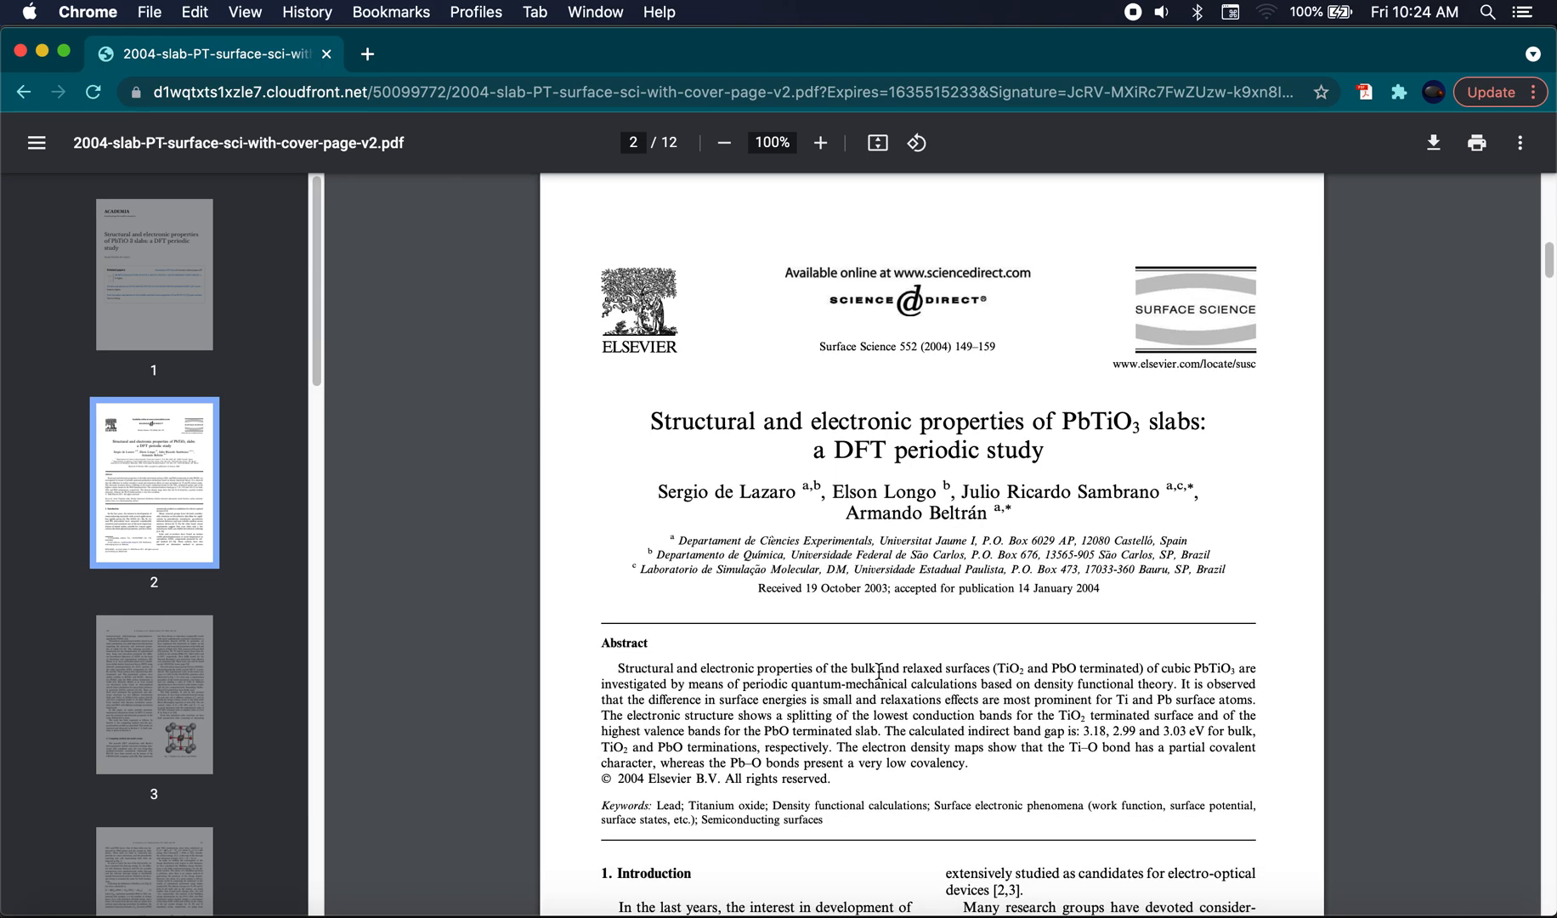
scroll(907, 668, down, 15)
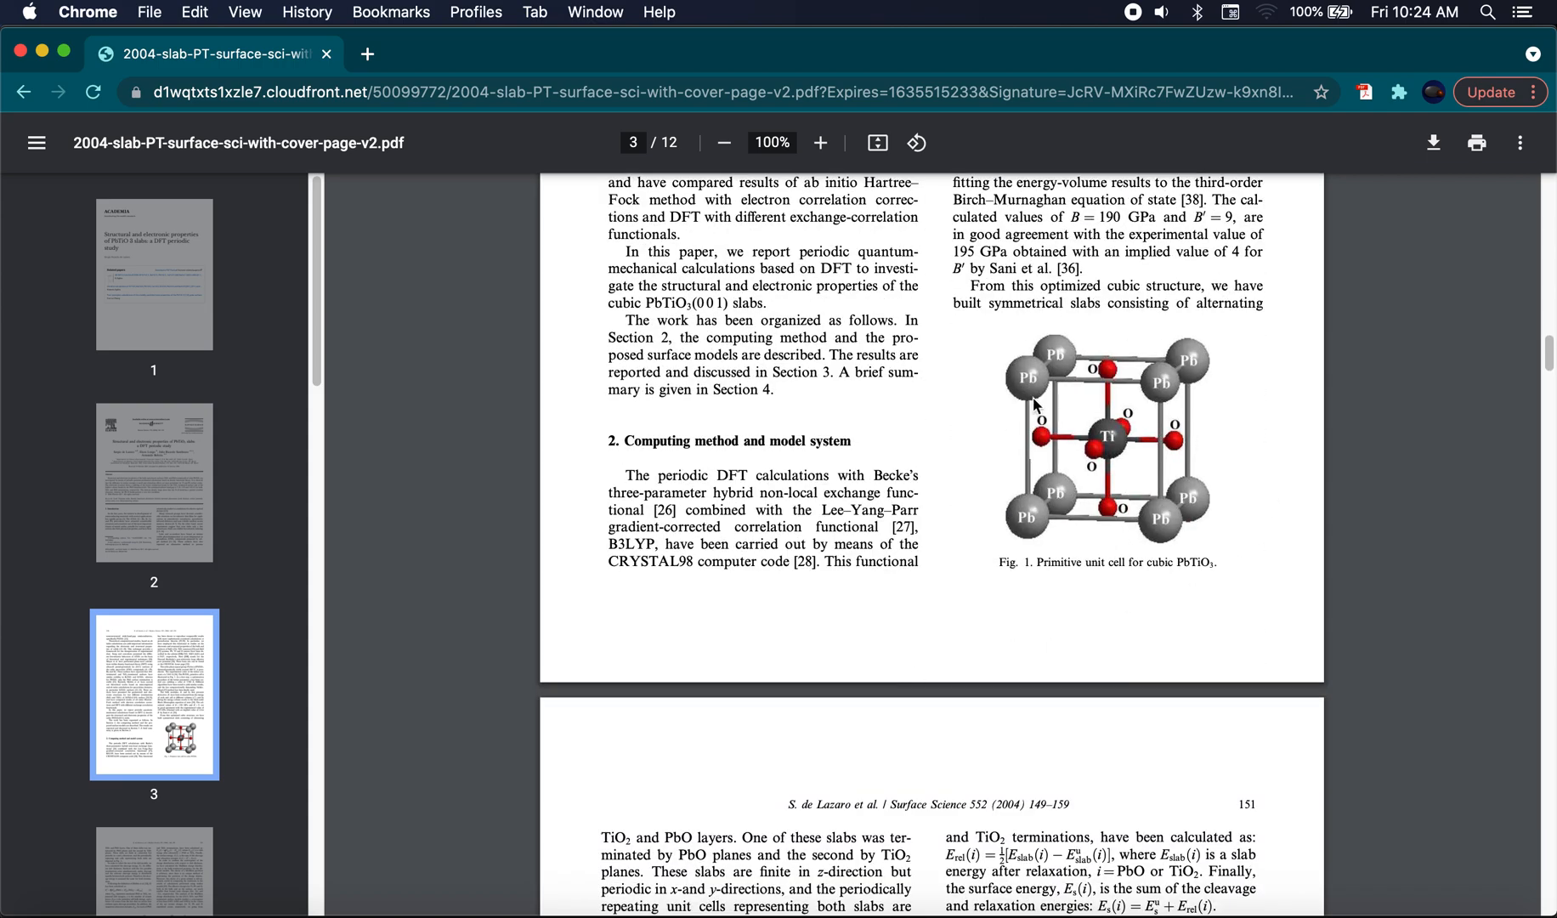
Examine the TiO2- and PbO-terminated seven-layer slab models in Fig. 2 of the paper
scroll(1031, 543, down, 7)
scroll(1012, 546, down, 20)
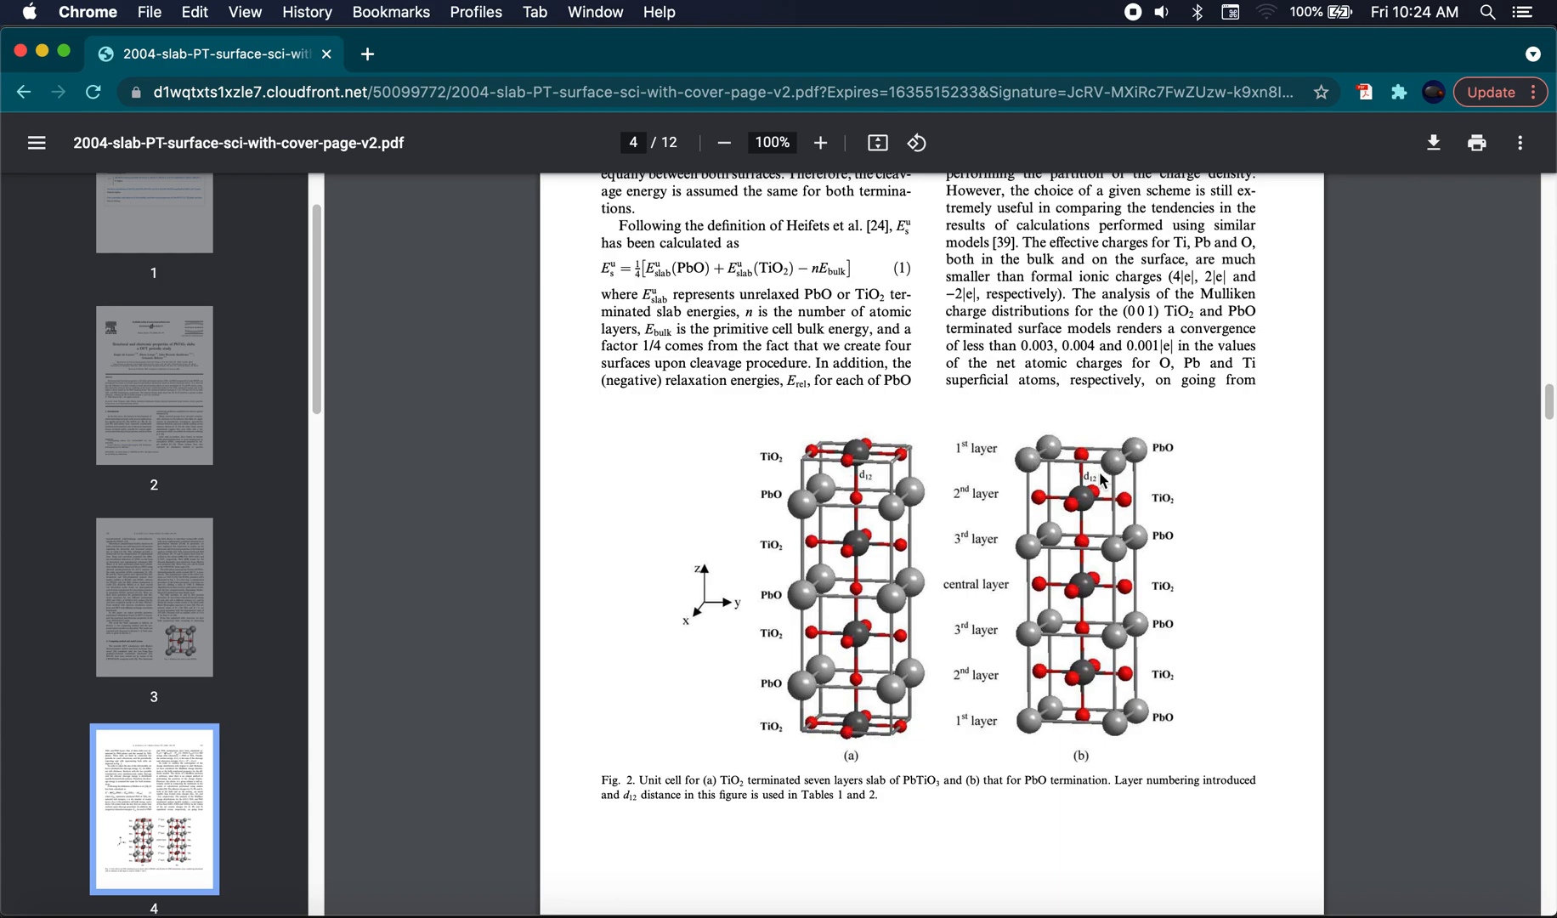
scroll(1201, 275, up, 3)
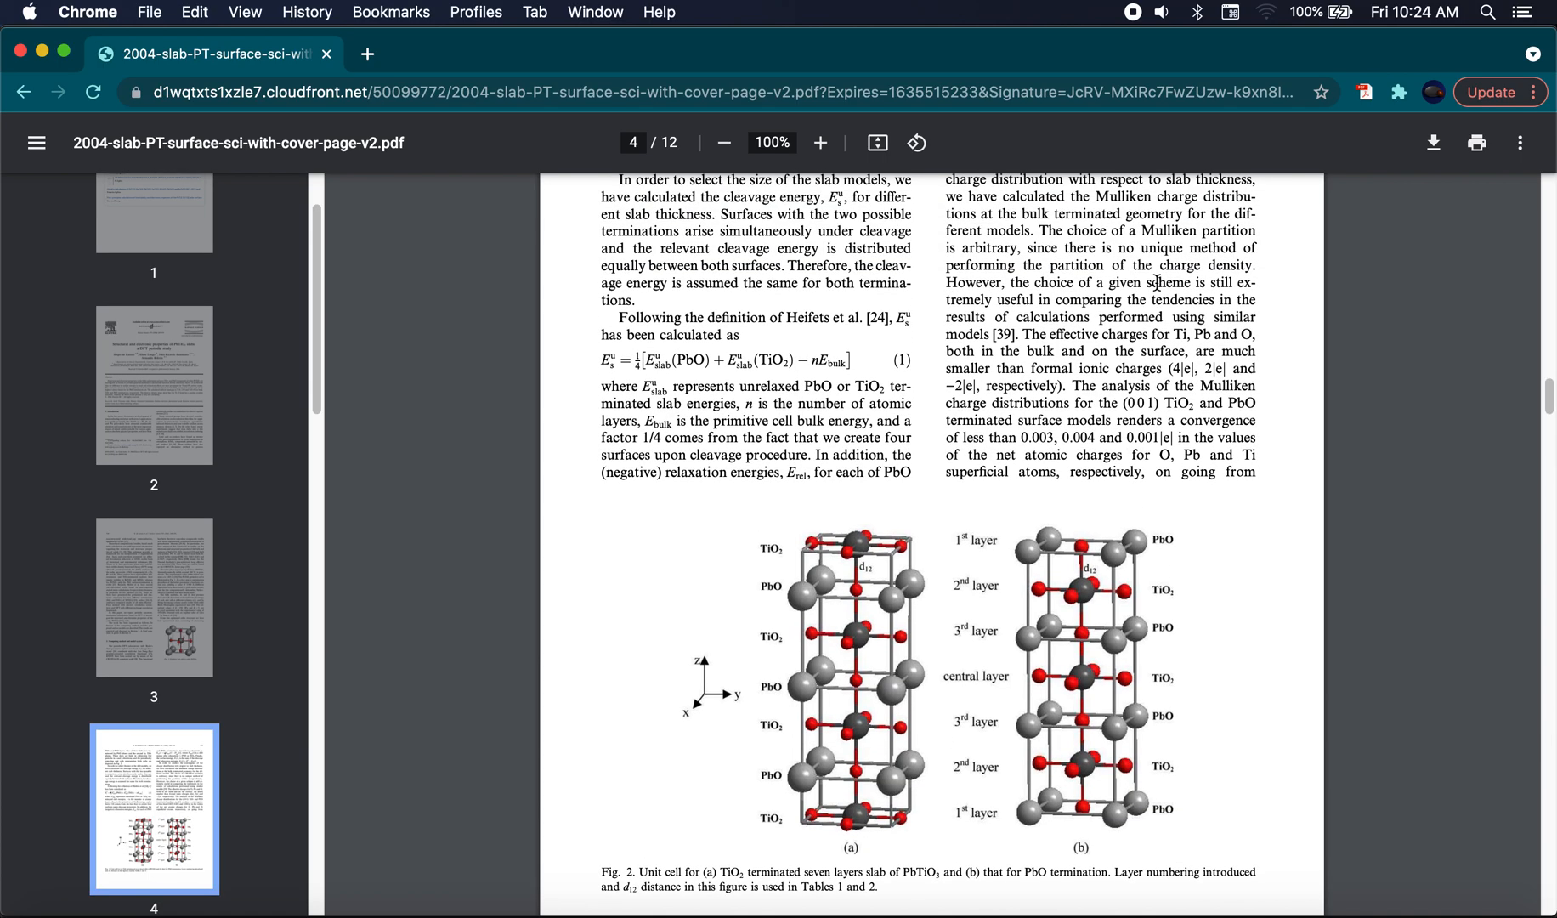
scroll(1152, 289, up, 1)
scroll(1104, 382, down, 1)
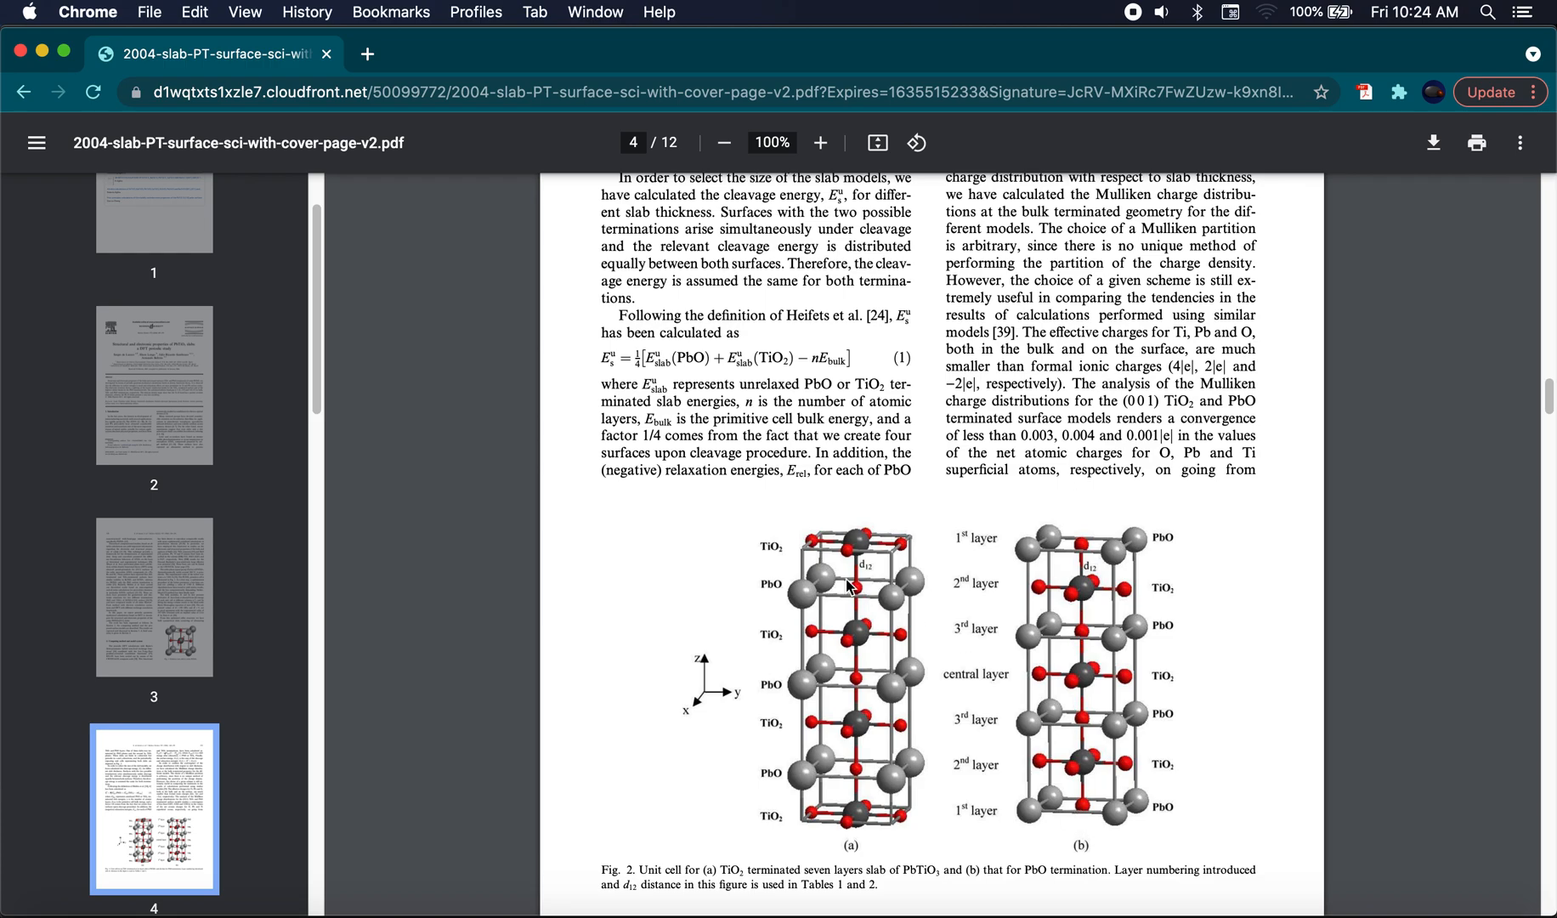
scroll(985, 638, down, 1)
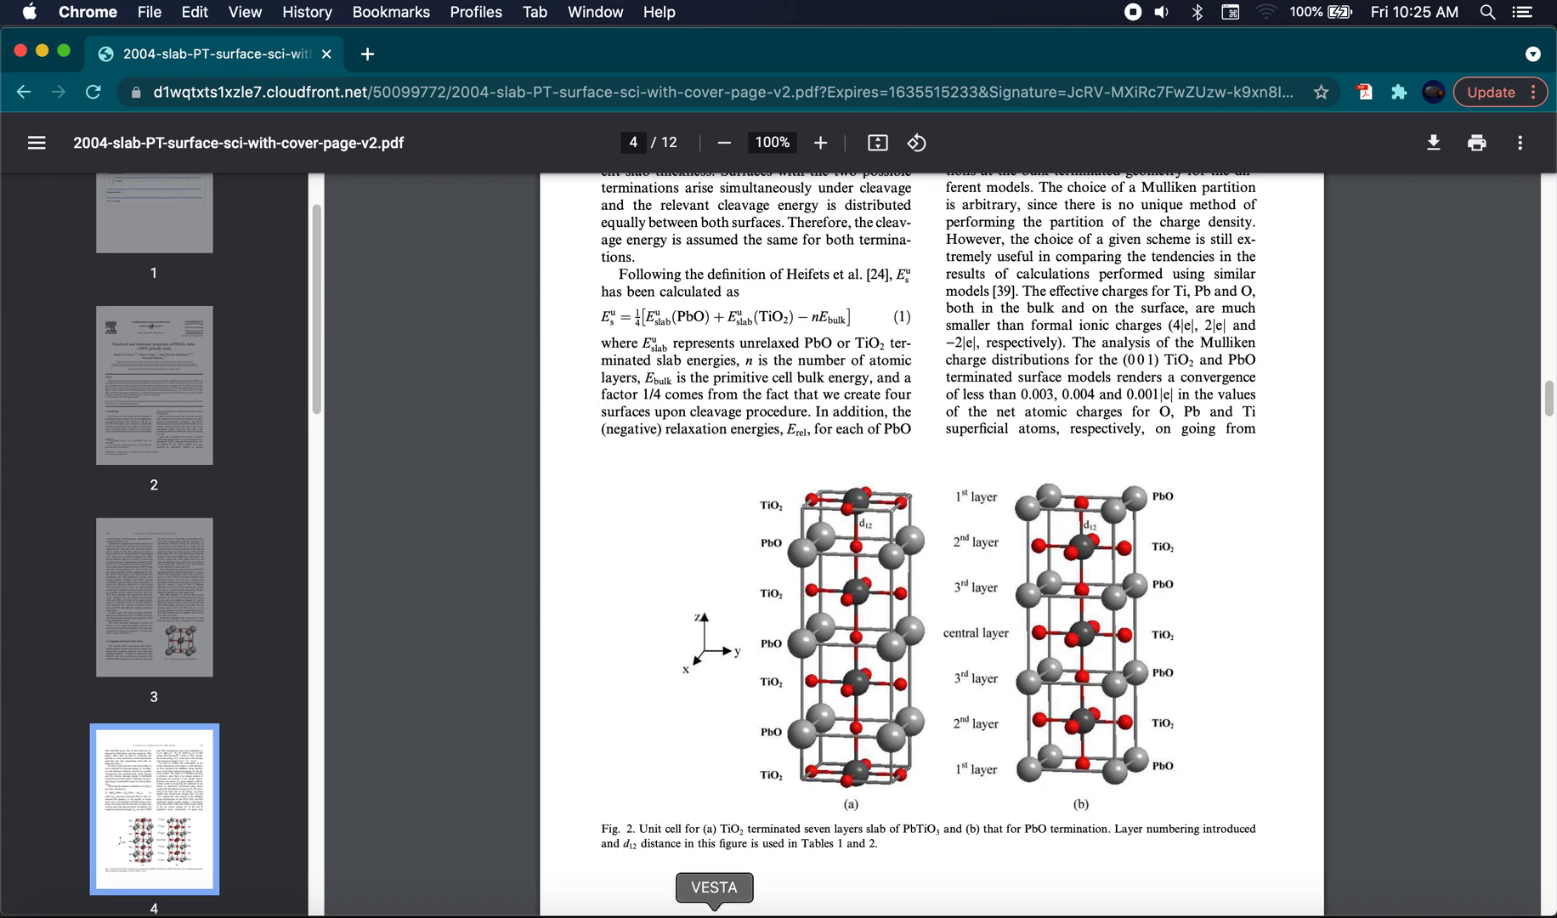
Switch to VESTA and open the structure file pbtio3.vasp
click(714, 910)
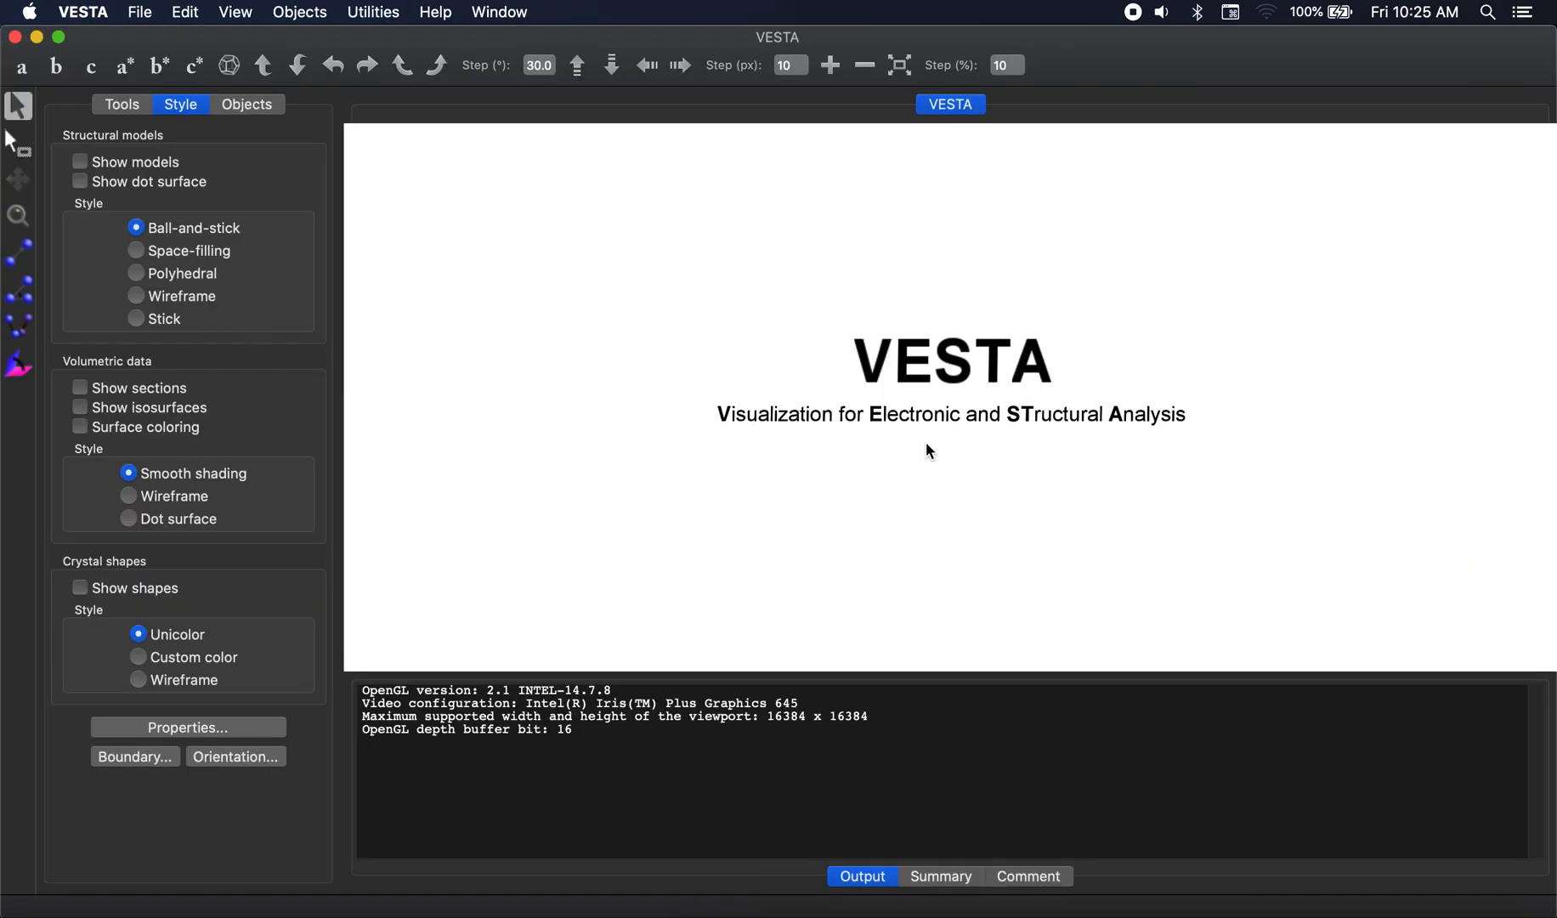
click(140, 12)
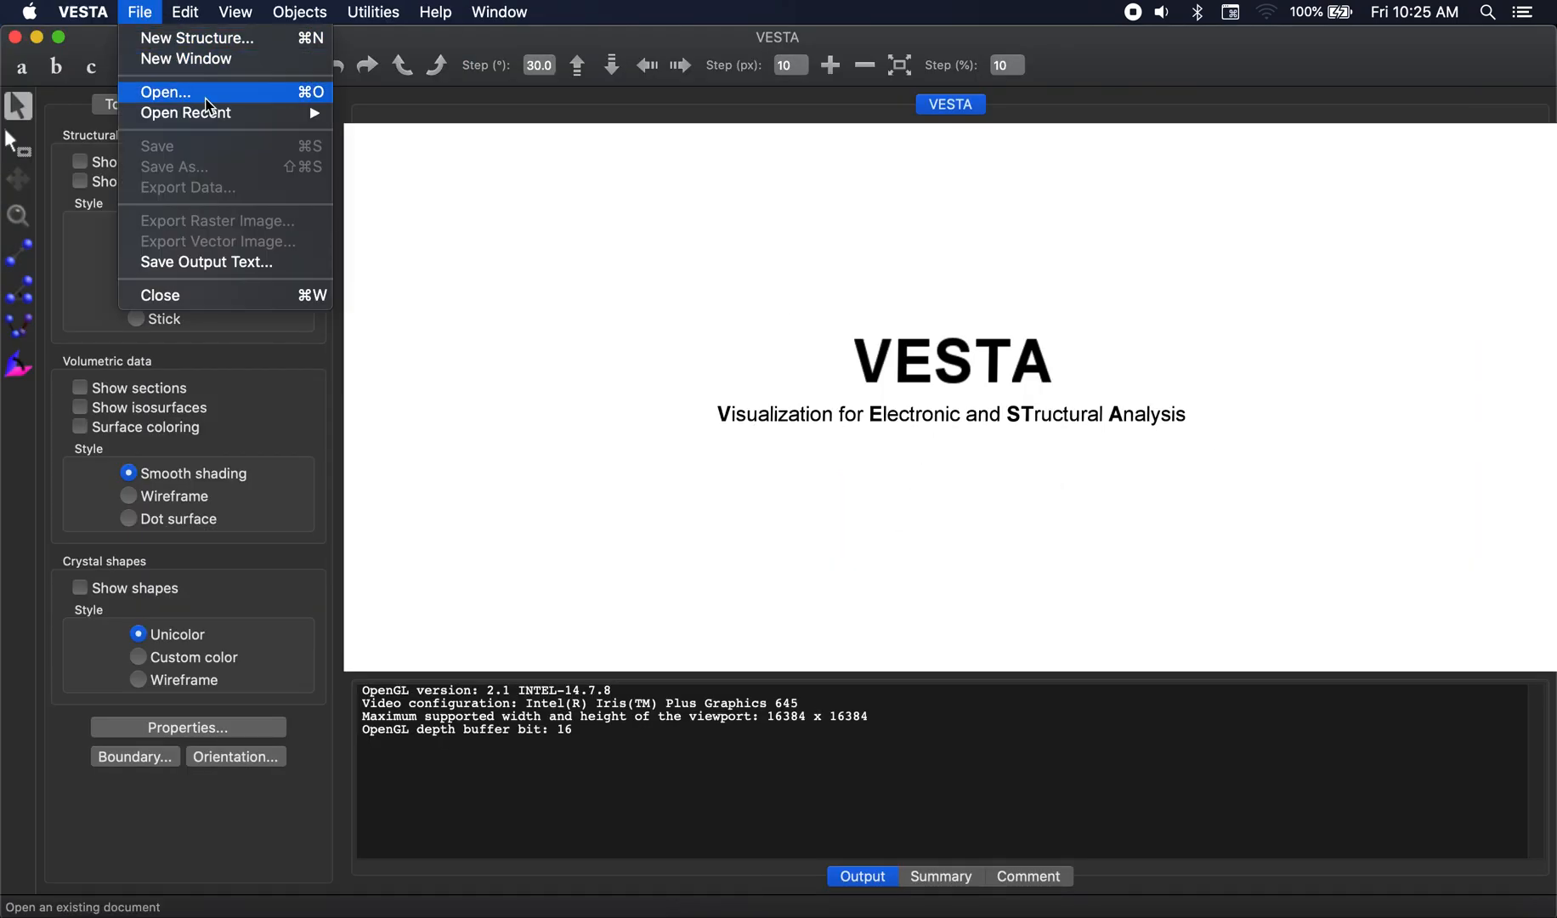
click(189, 90)
double_click(566, 221)
scroll(1083, 557, down, 10)
drag(1073, 519, 1055, 520)
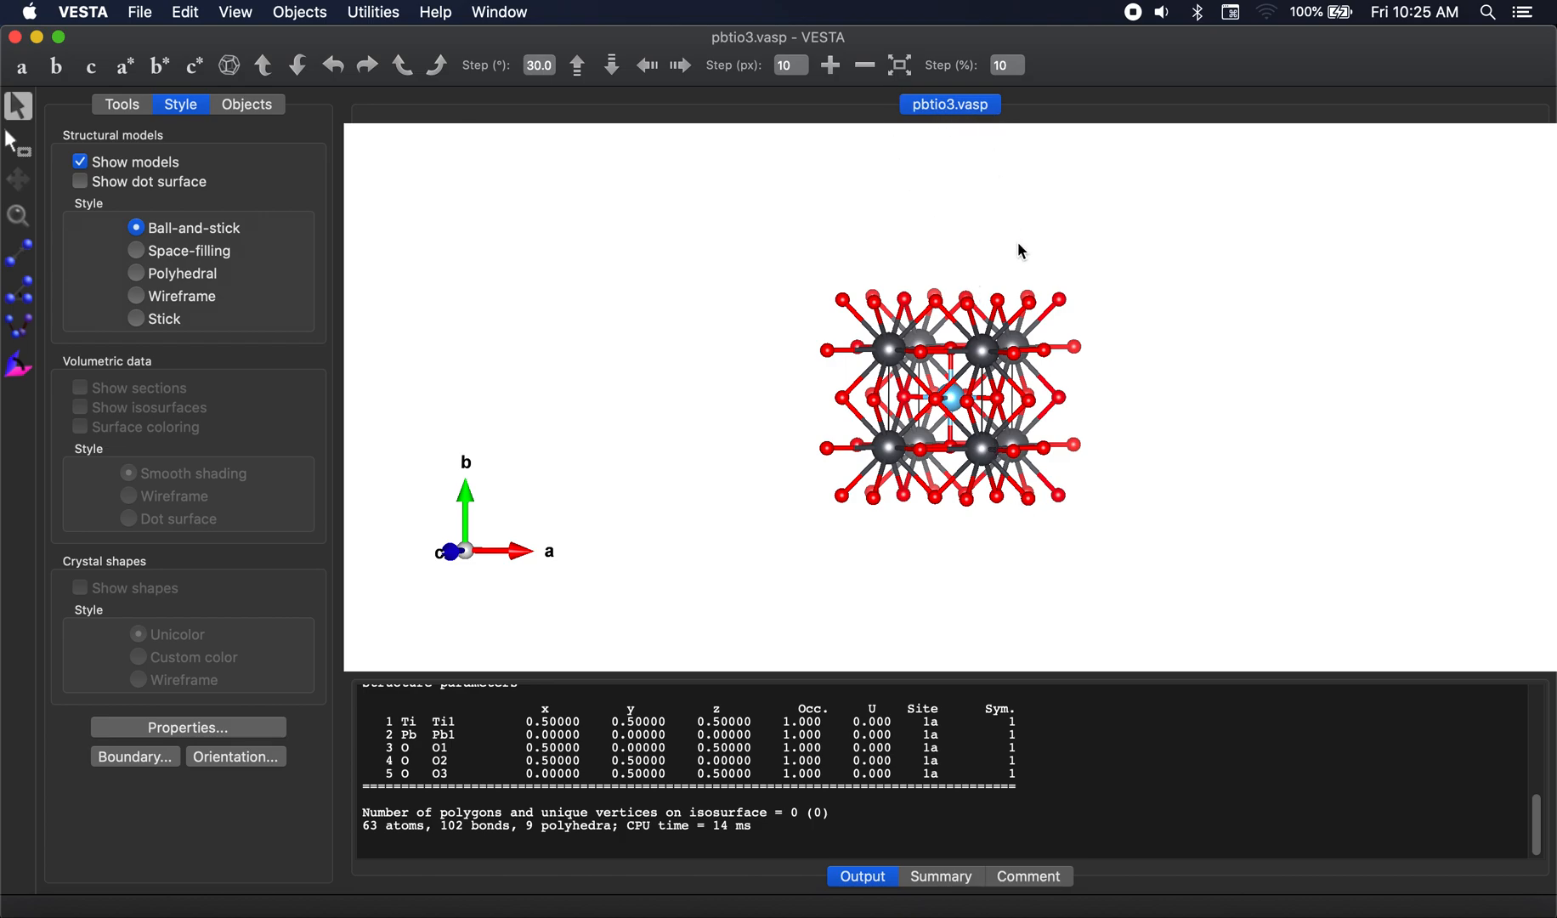
mouse_move(1050, 264)
mouse_down()
mouse_move(1031, 357)
mouse_move(1046, 268)
mouse_move(1094, 257)
mouse_move(1050, 268)
mouse_move(1052, 287)
mouse_move(1087, 261)
mouse_move(1053, 271)
mouse_up()
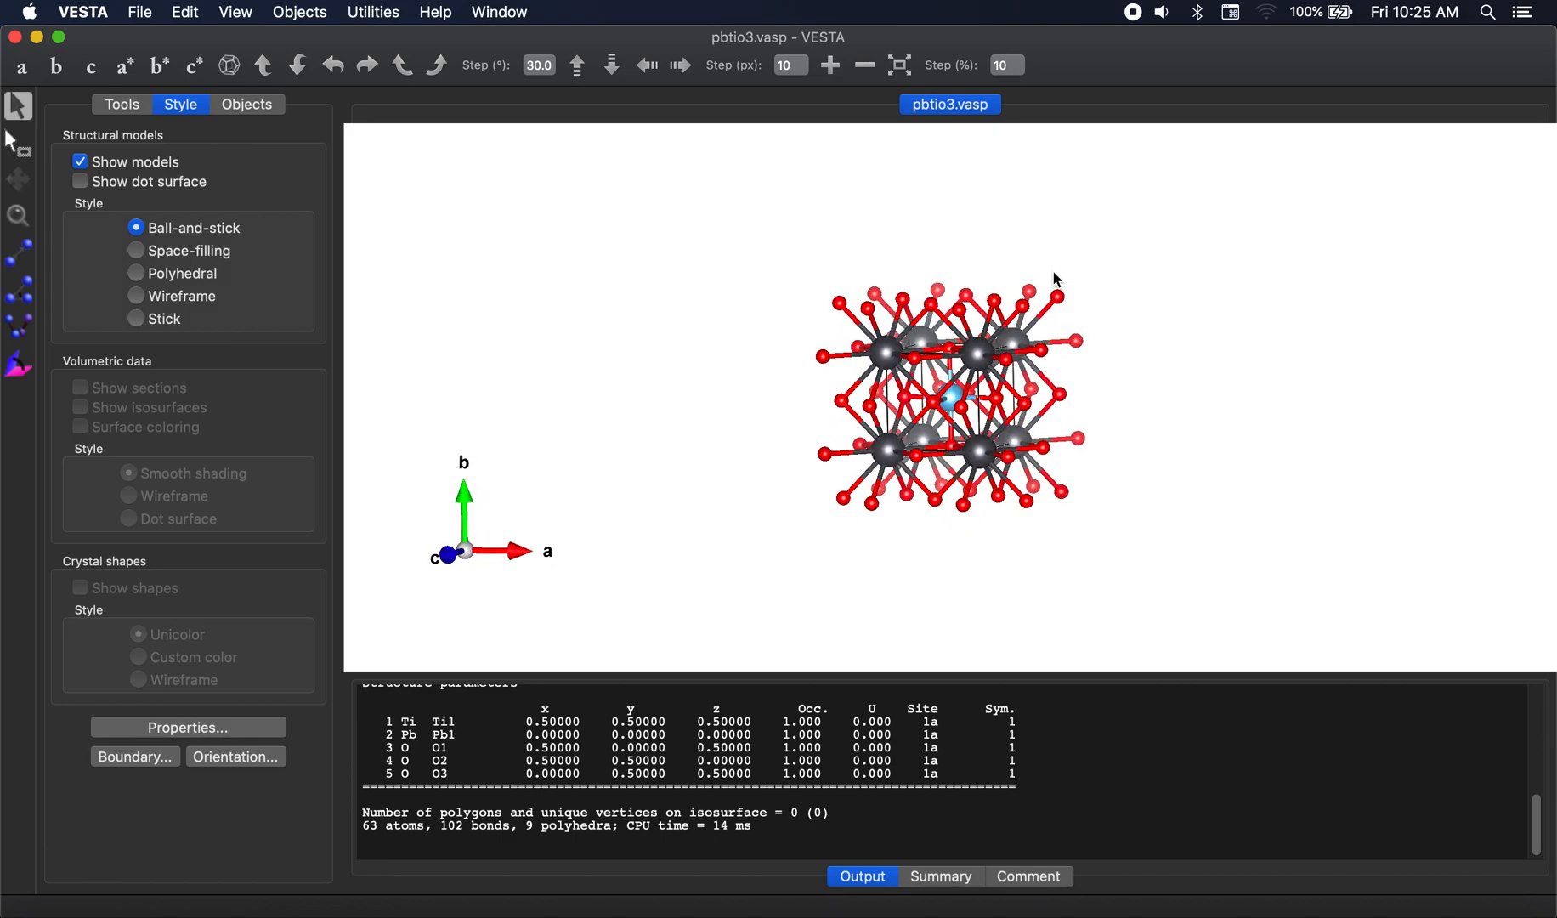
drag(926, 313, 942, 344)
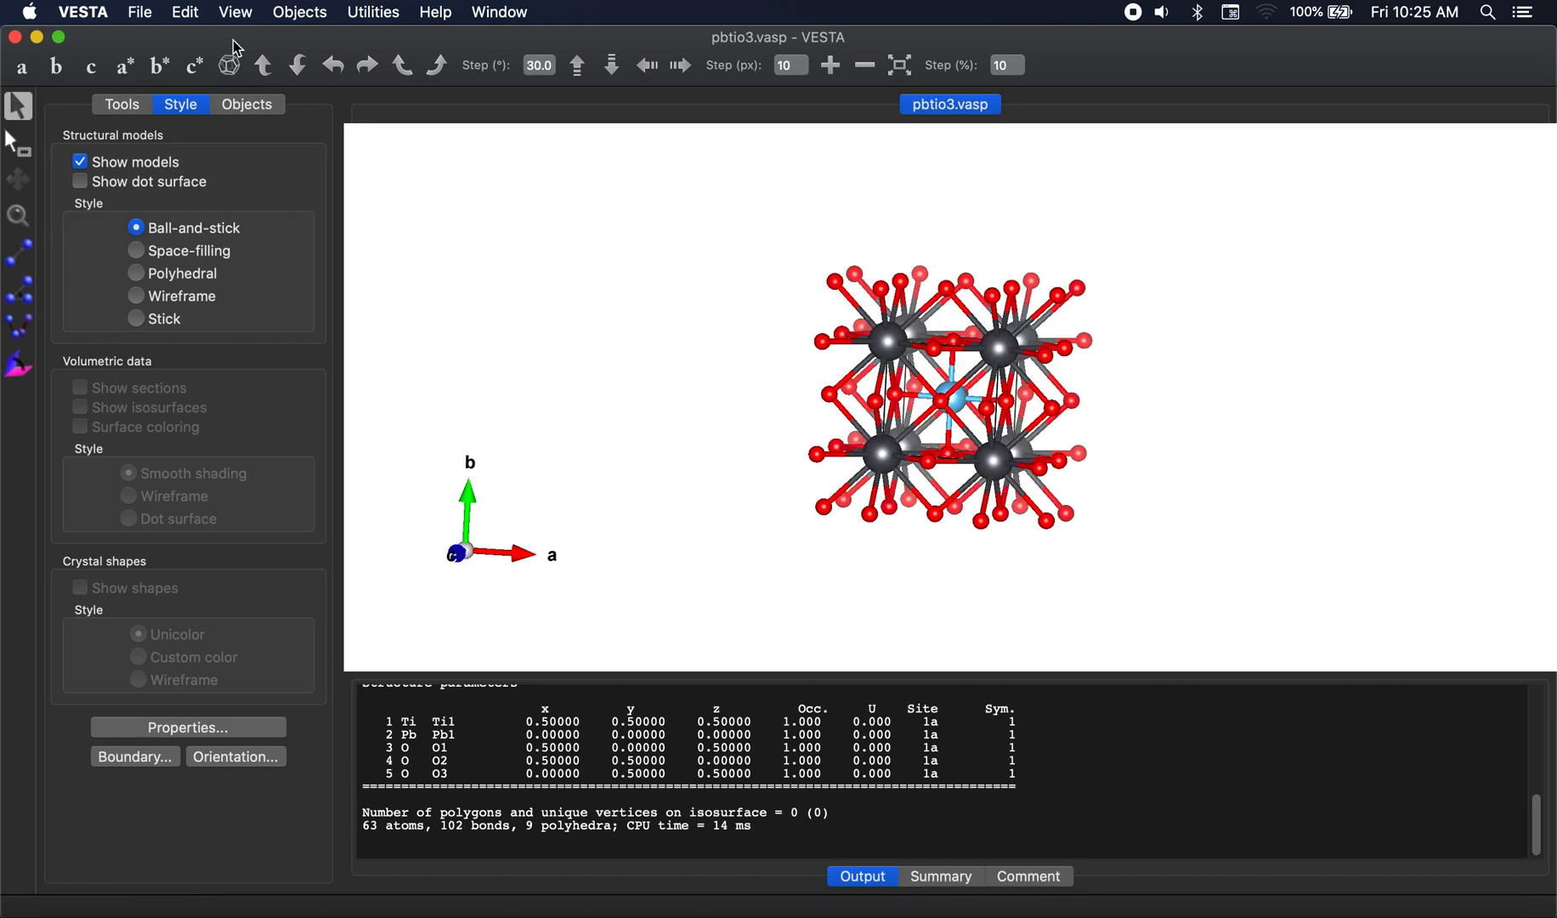
Remove all bond definitions from the PbTiO3 structure so only the atoms and cell edges are drawn
click(186, 12)
click(235, 117)
click(561, 411)
click(720, 422)
click(721, 422)
click(310, 528)
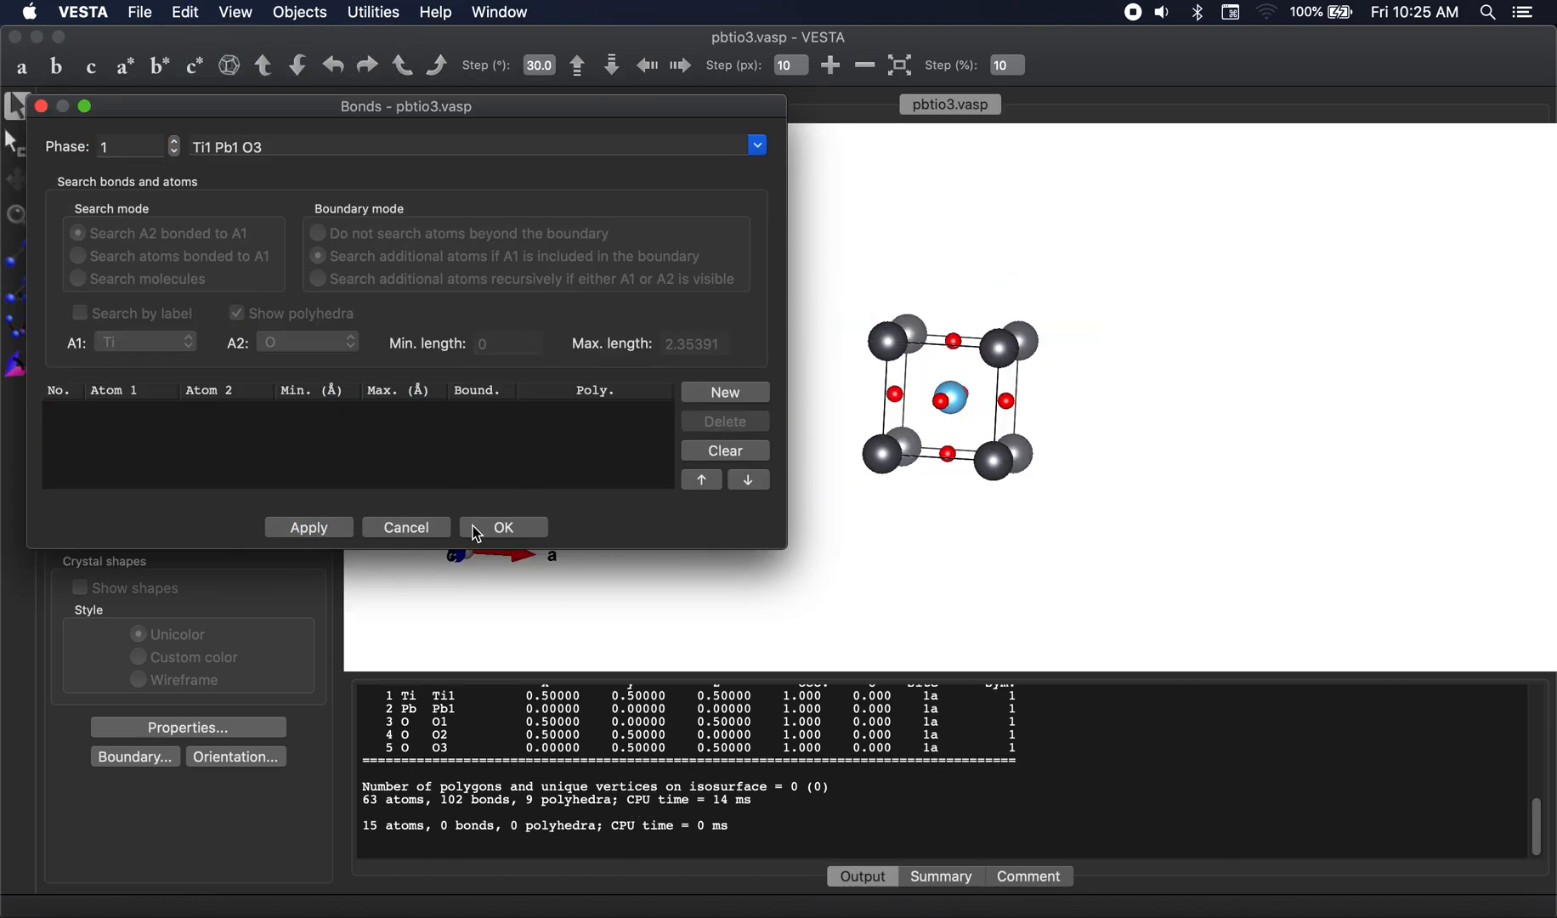
click(501, 528)
Inspect the bond-free PbTiO3 unit cell and compare it with the slab models in Fig. 2 of the paper in Chrome
mouse_move(1035, 438)
mouse_down()
mouse_move(1098, 434)
mouse_move(1044, 437)
mouse_up()
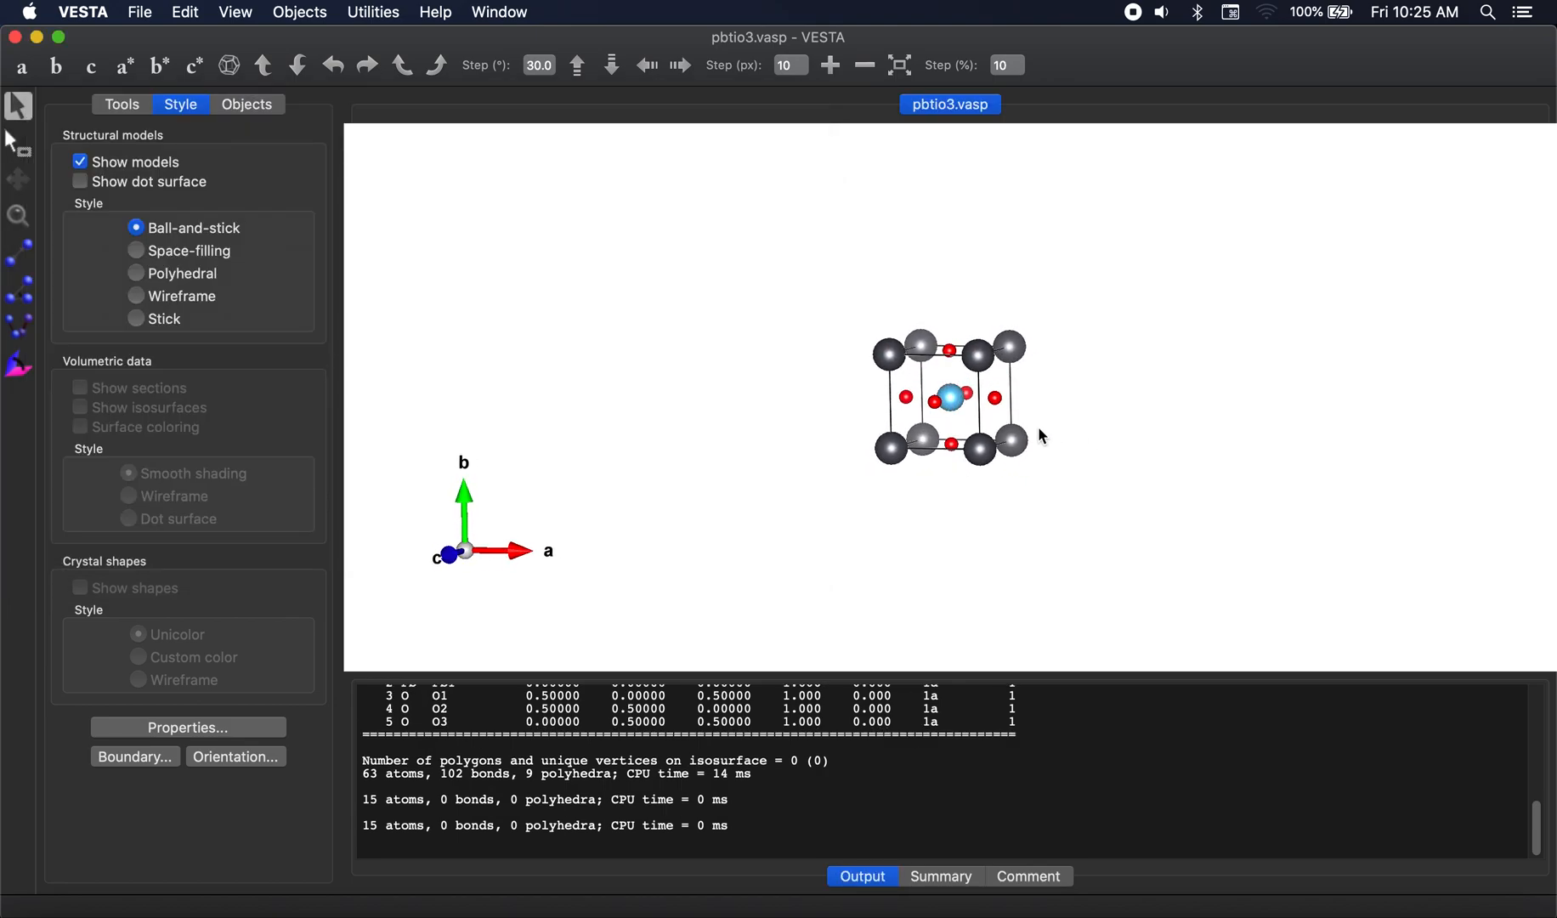
drag(927, 180, 1021, 391)
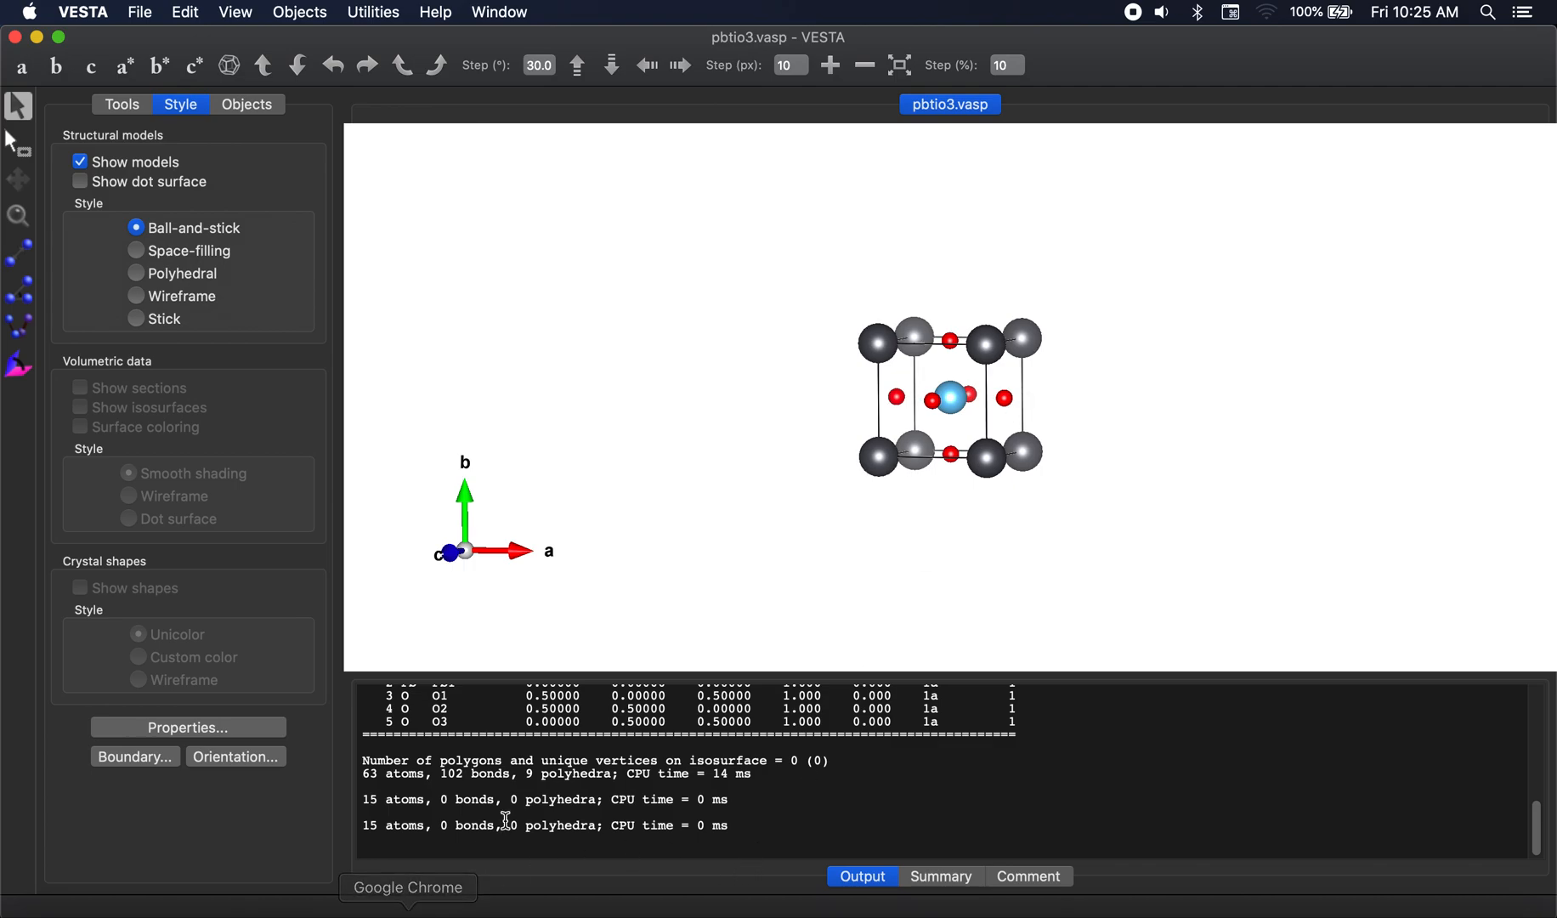
scroll(829, 628, down, 1)
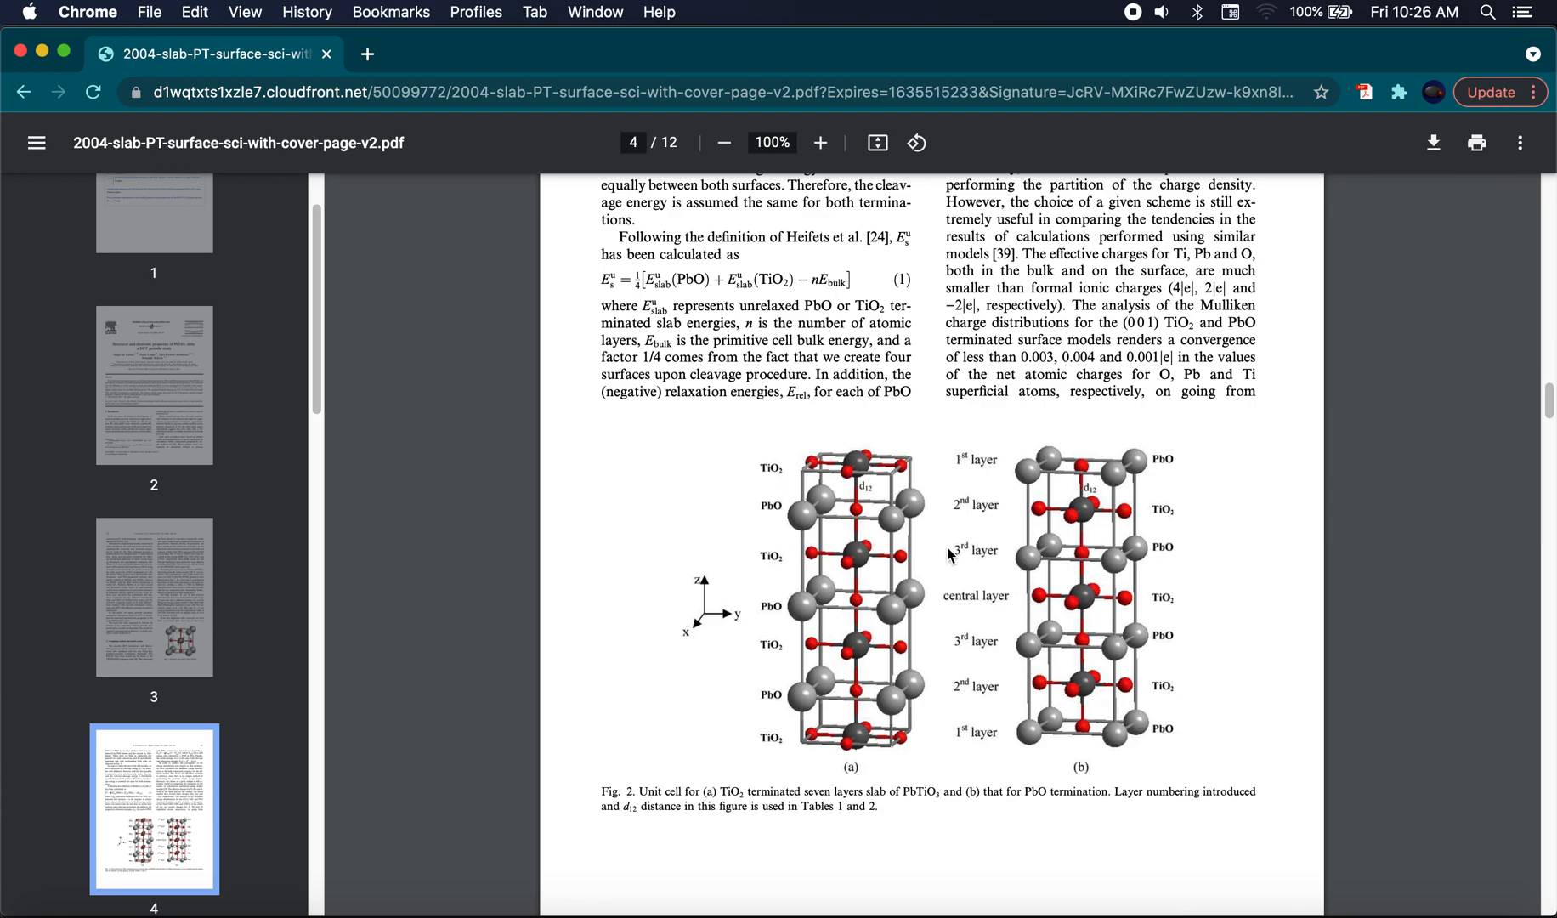
key(super+Tab)
drag(919, 479, 924, 483)
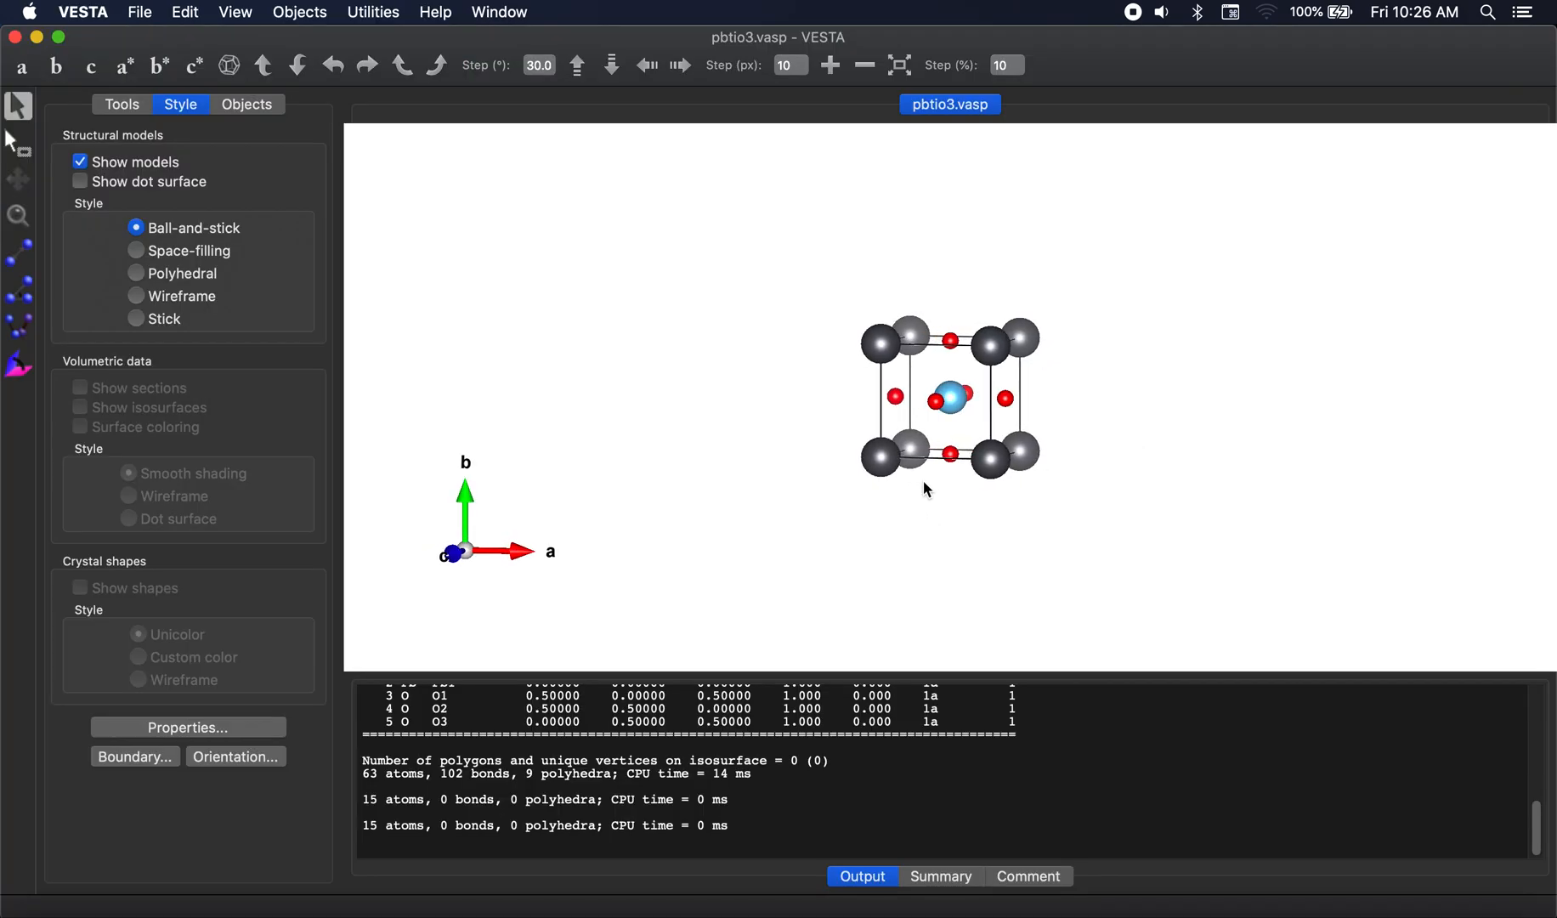
Set up a unit cell transformation with the third diagonal element of the rotation matrix at 4, for a 1×1×4 supercell
click(185, 12)
mouse_move(263, 94)
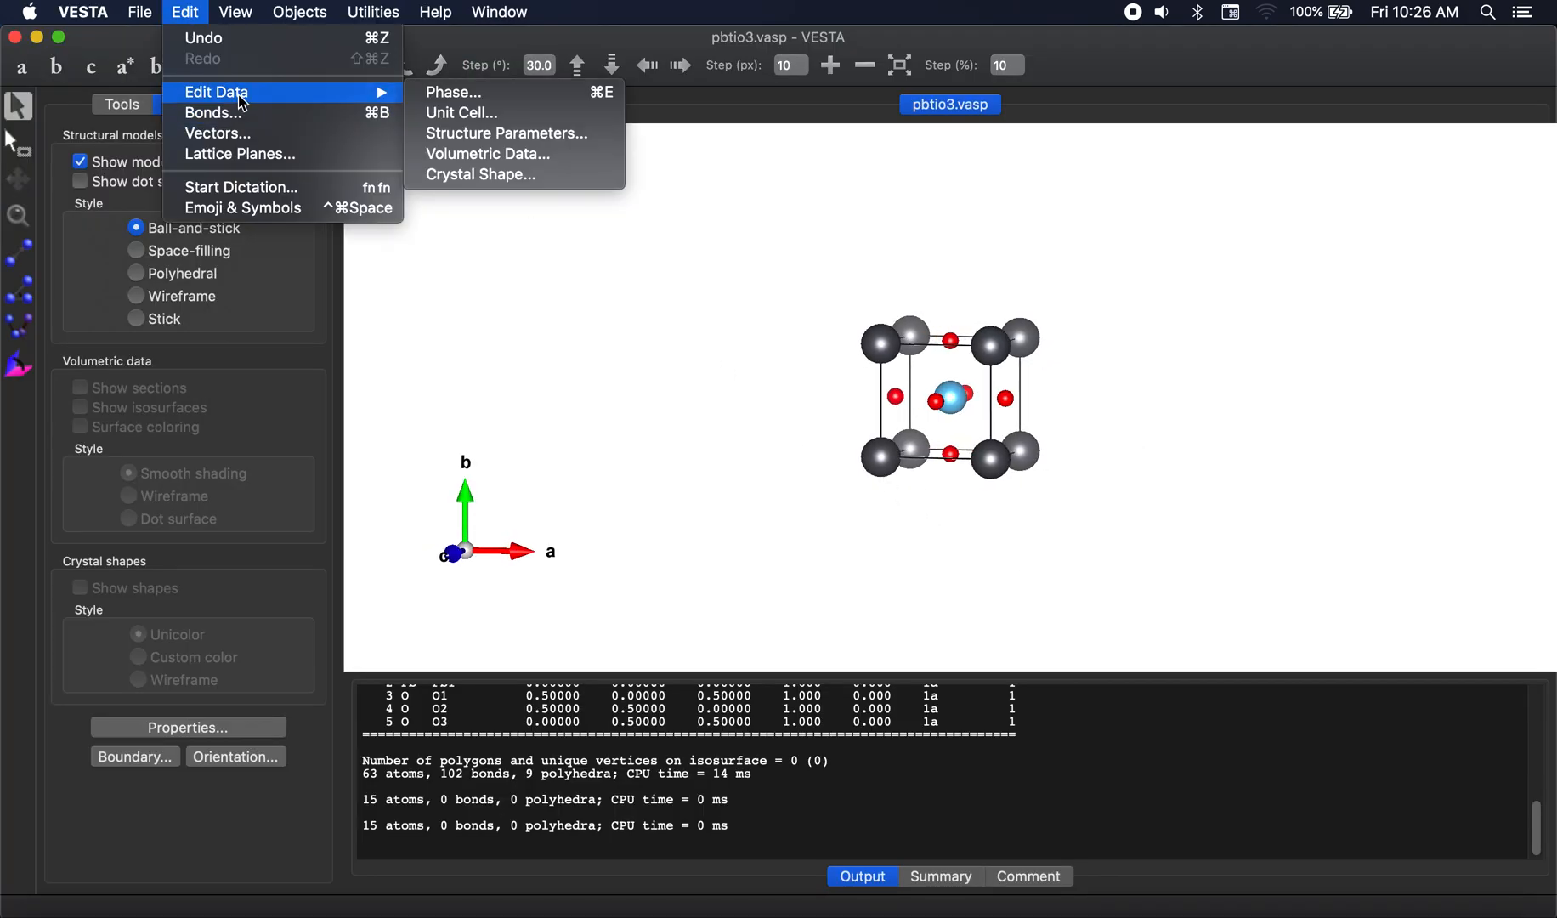
click(459, 113)
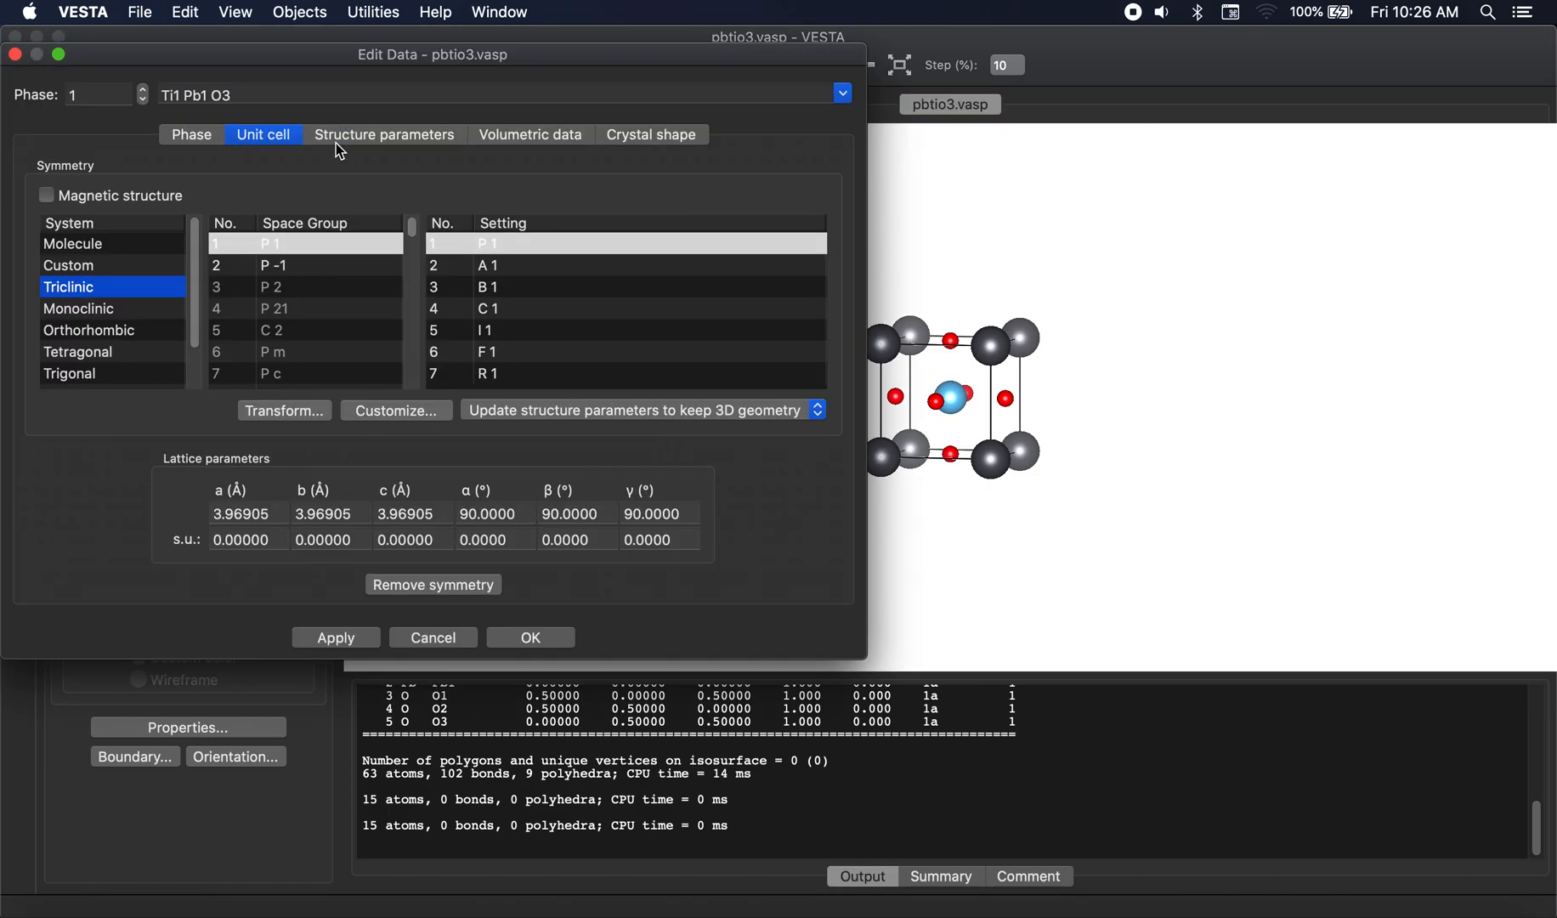
click(307, 417)
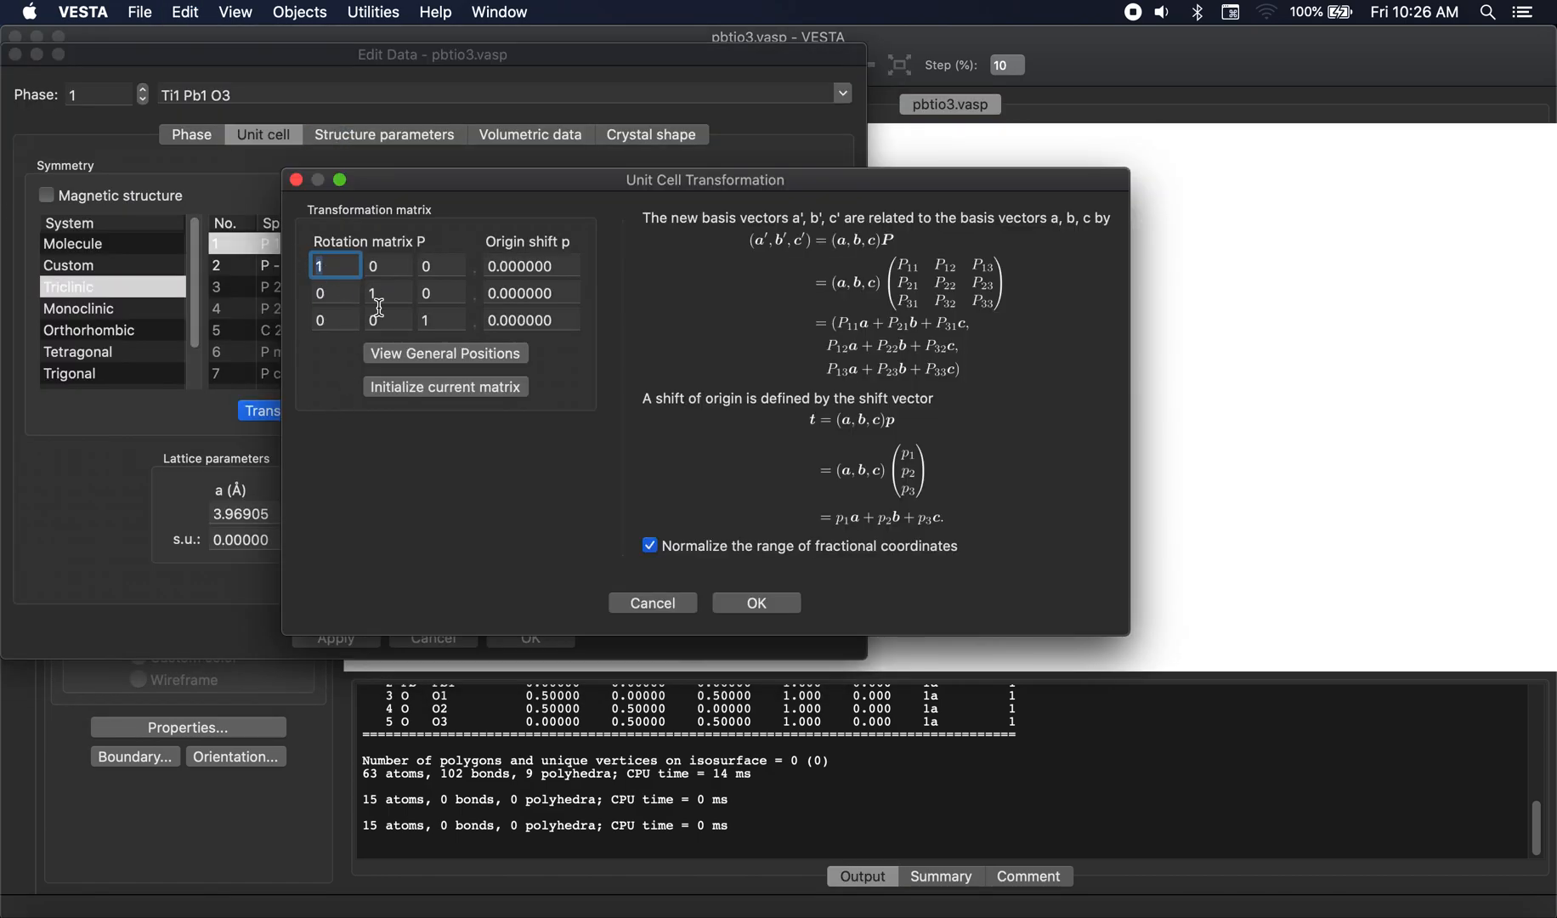
click(429, 321)
text(4)
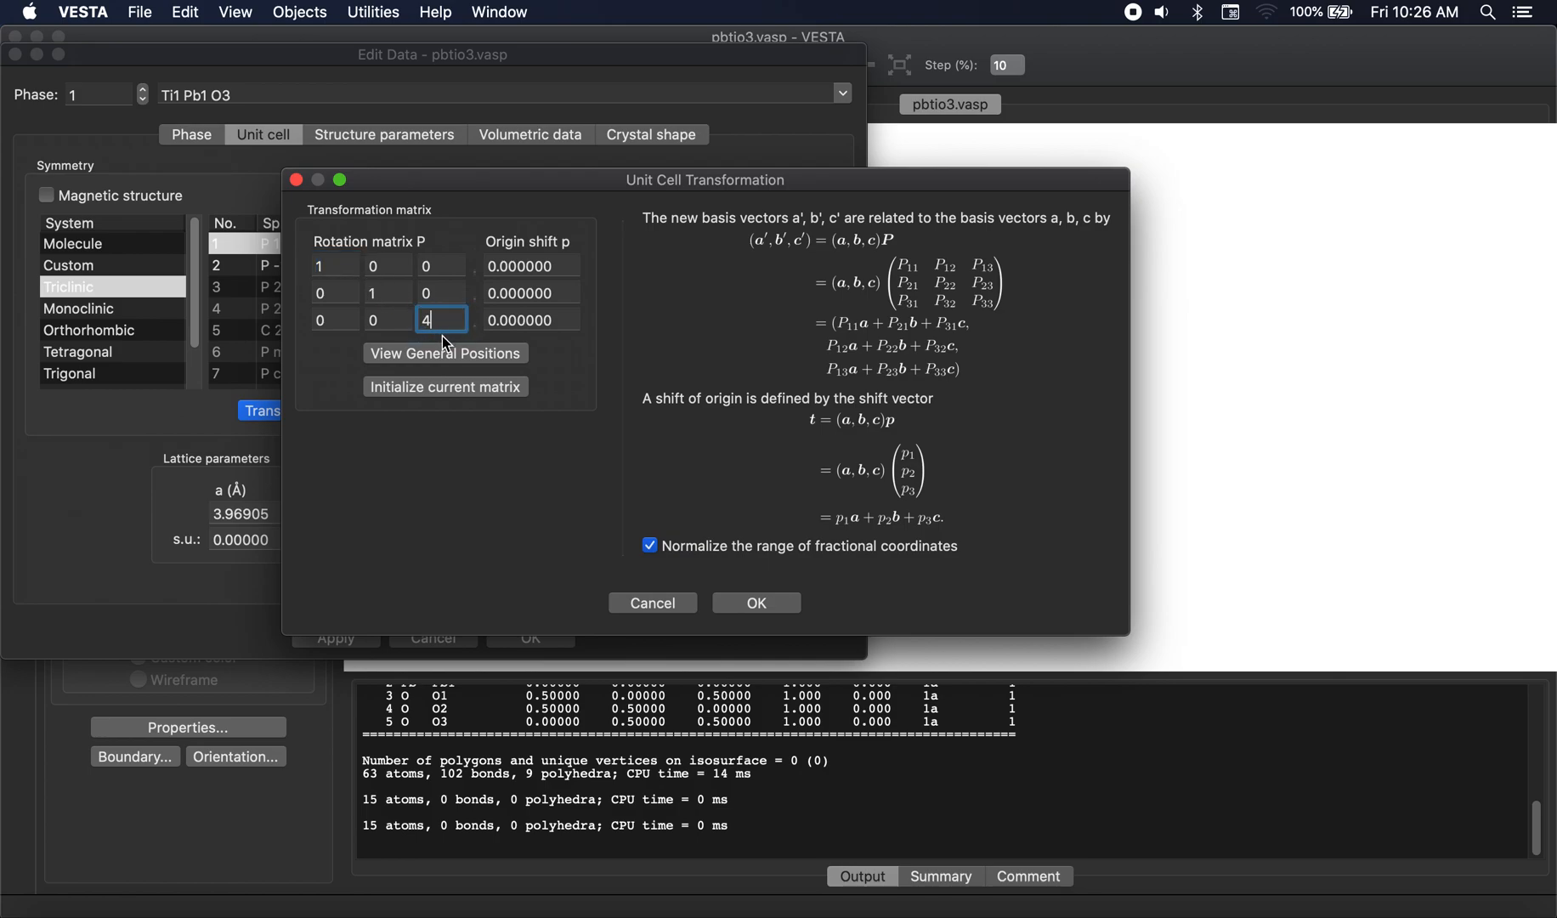
Accept the cell volume change, have atoms in the new unit cell added as new sites, and apply the transformation
click(756, 604)
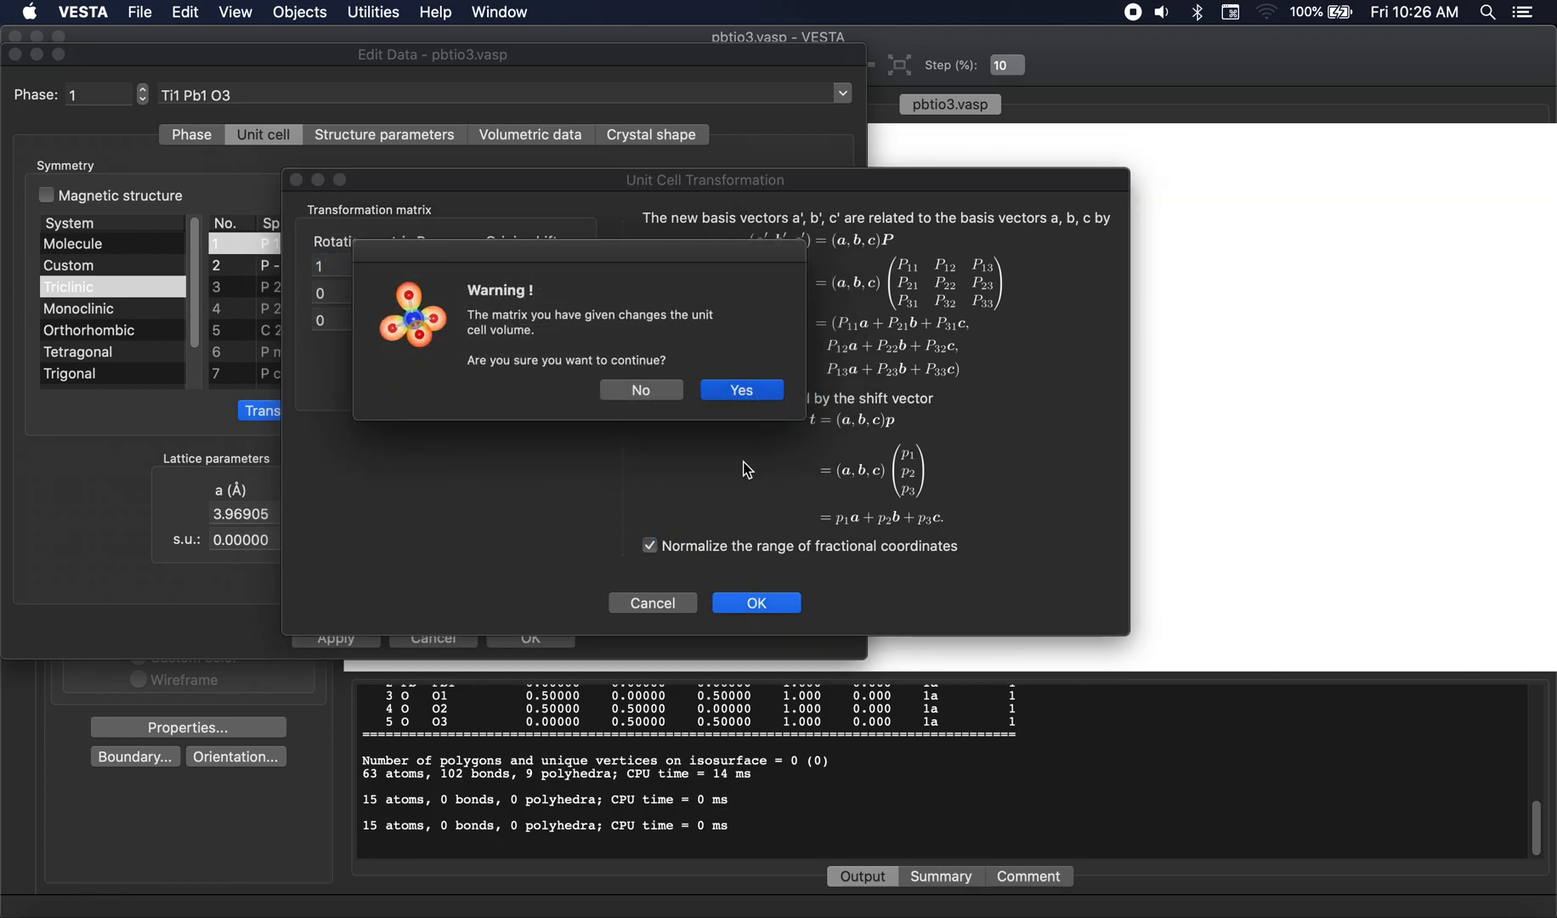
click(740, 398)
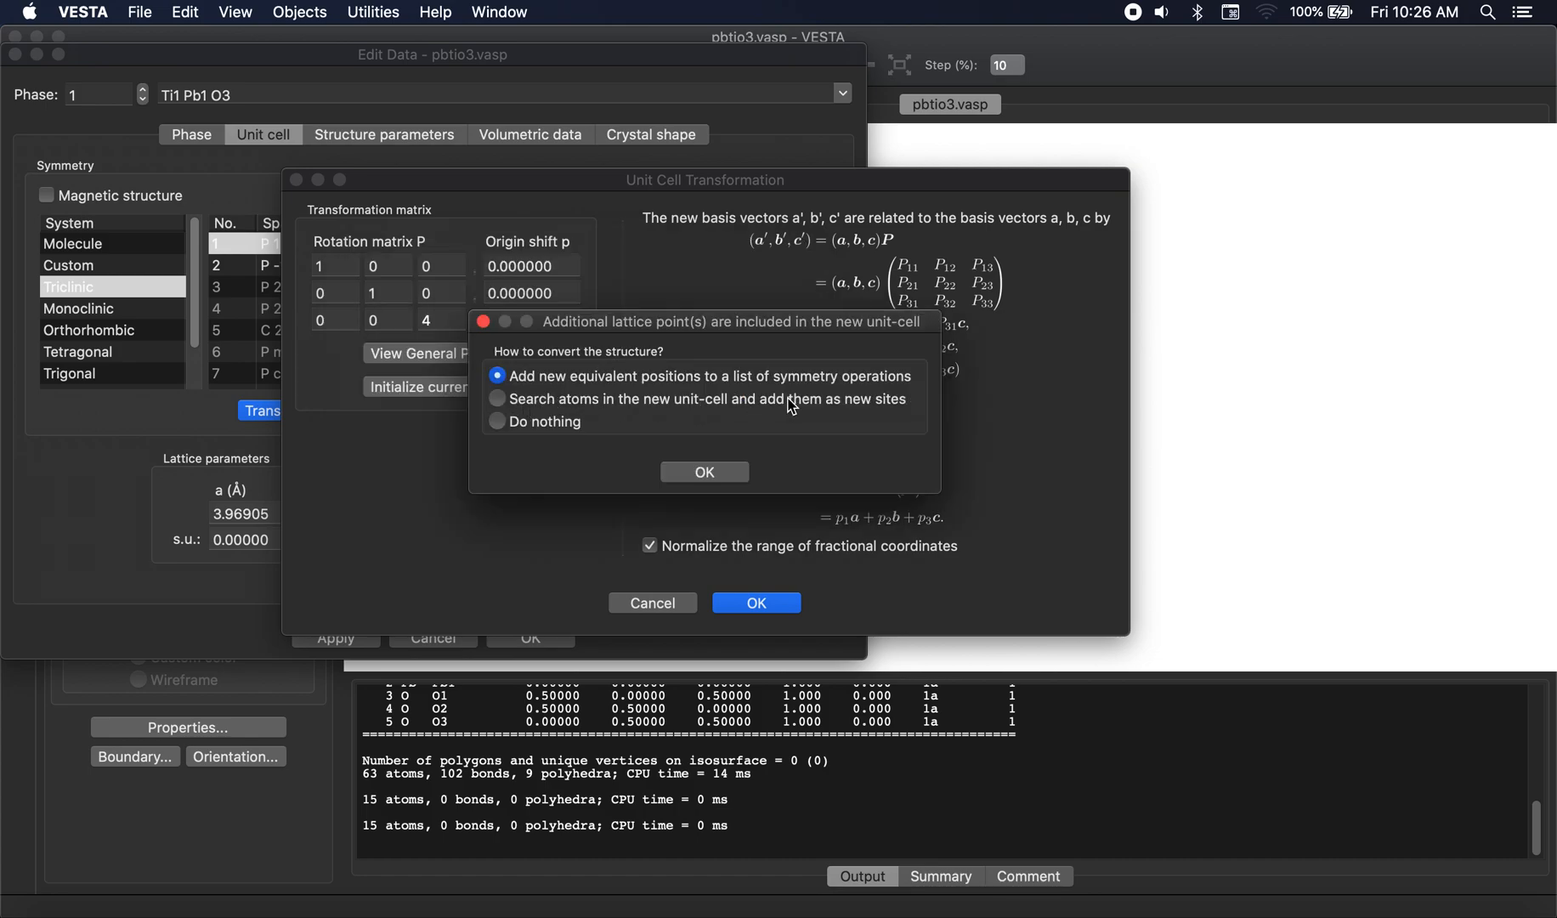
click(513, 403)
click(711, 473)
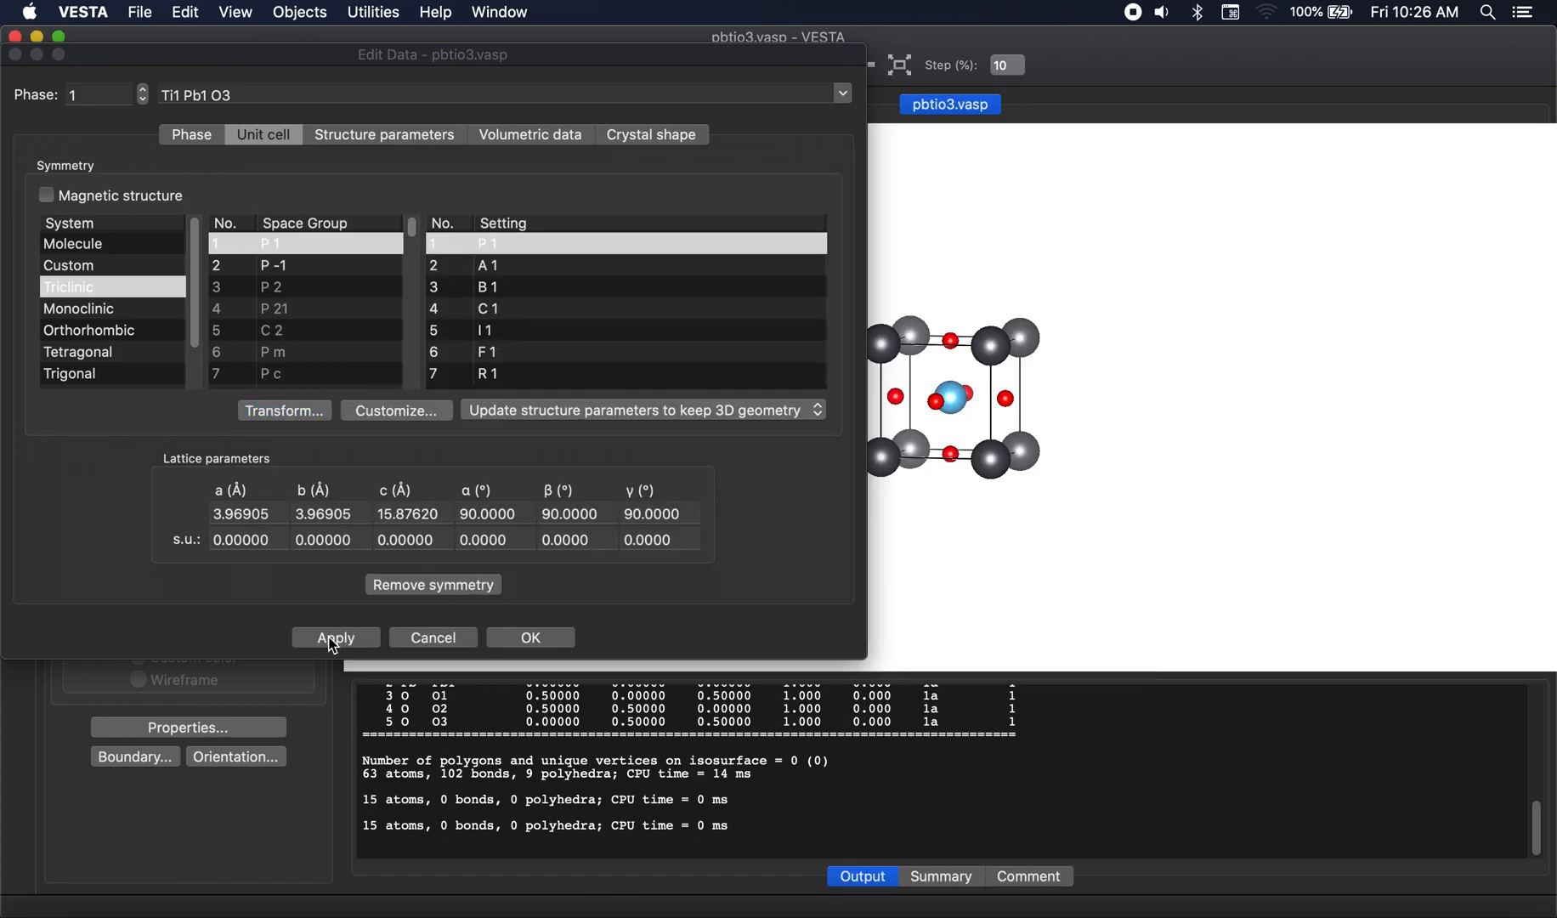
click(334, 638)
Confirm the unit cell edits and orient the elongated supercell to be viewed along the a axis
drag(579, 46, 587, 210)
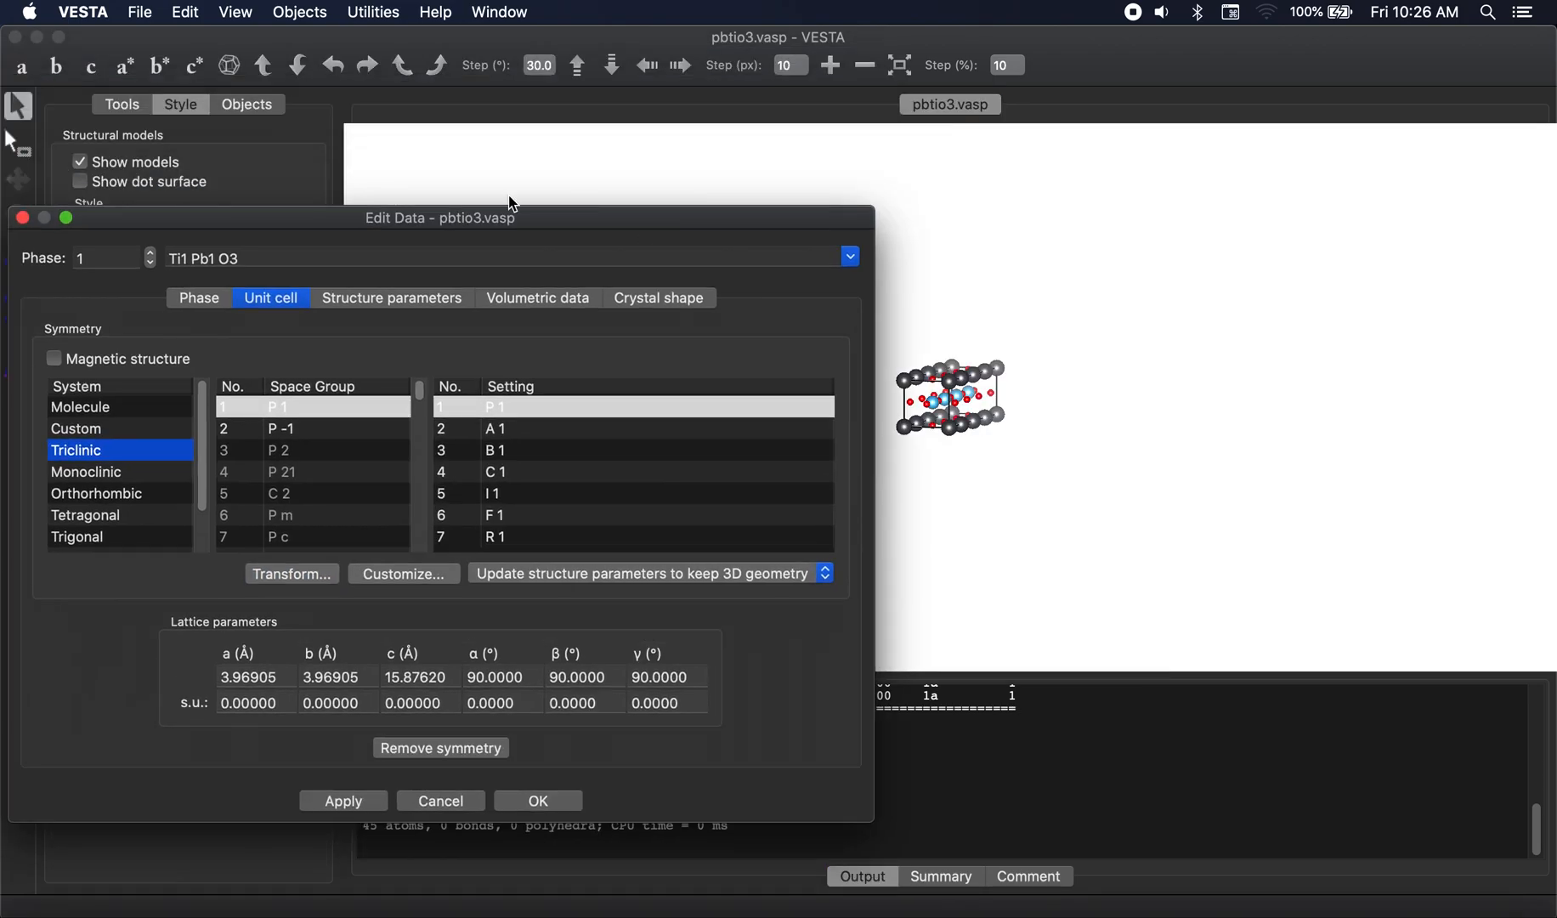
drag(493, 220, 1193, 300)
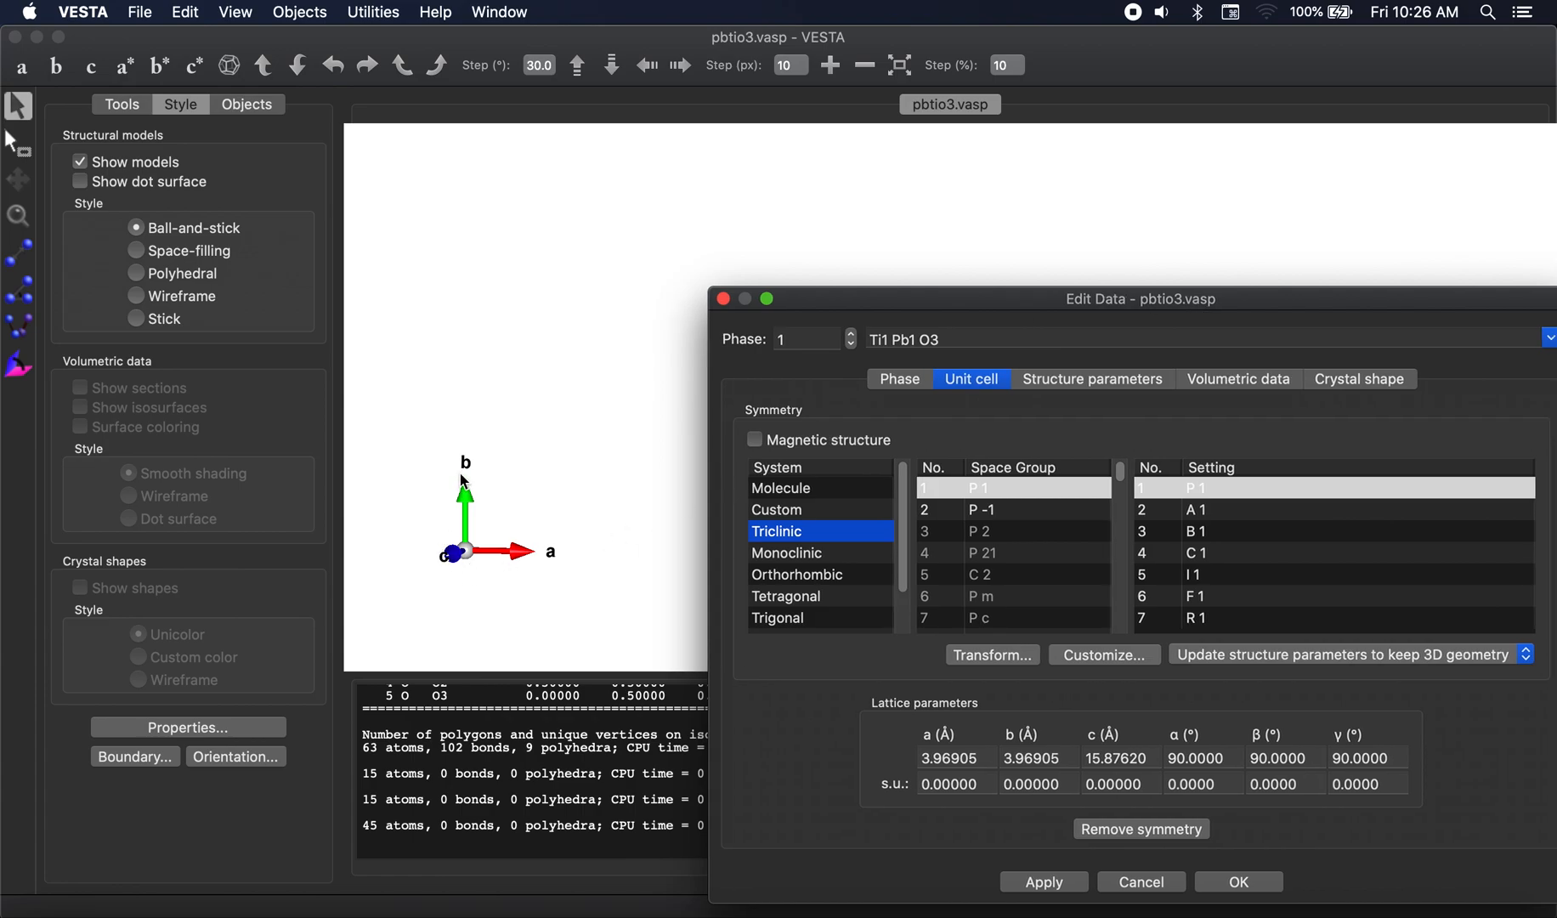
click(22, 67)
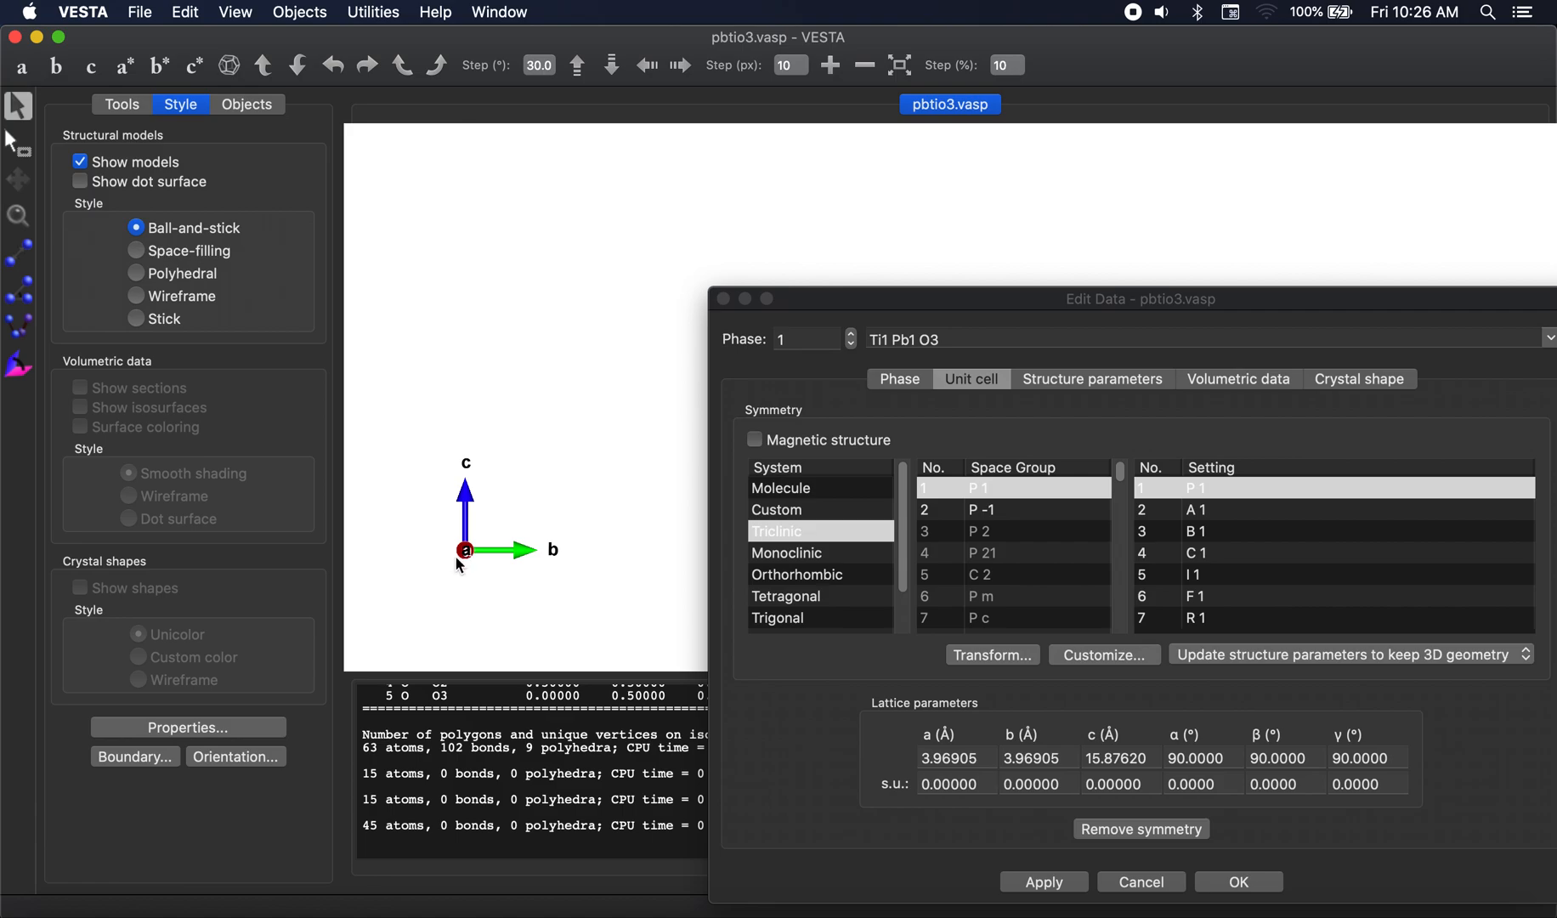
click(59, 72)
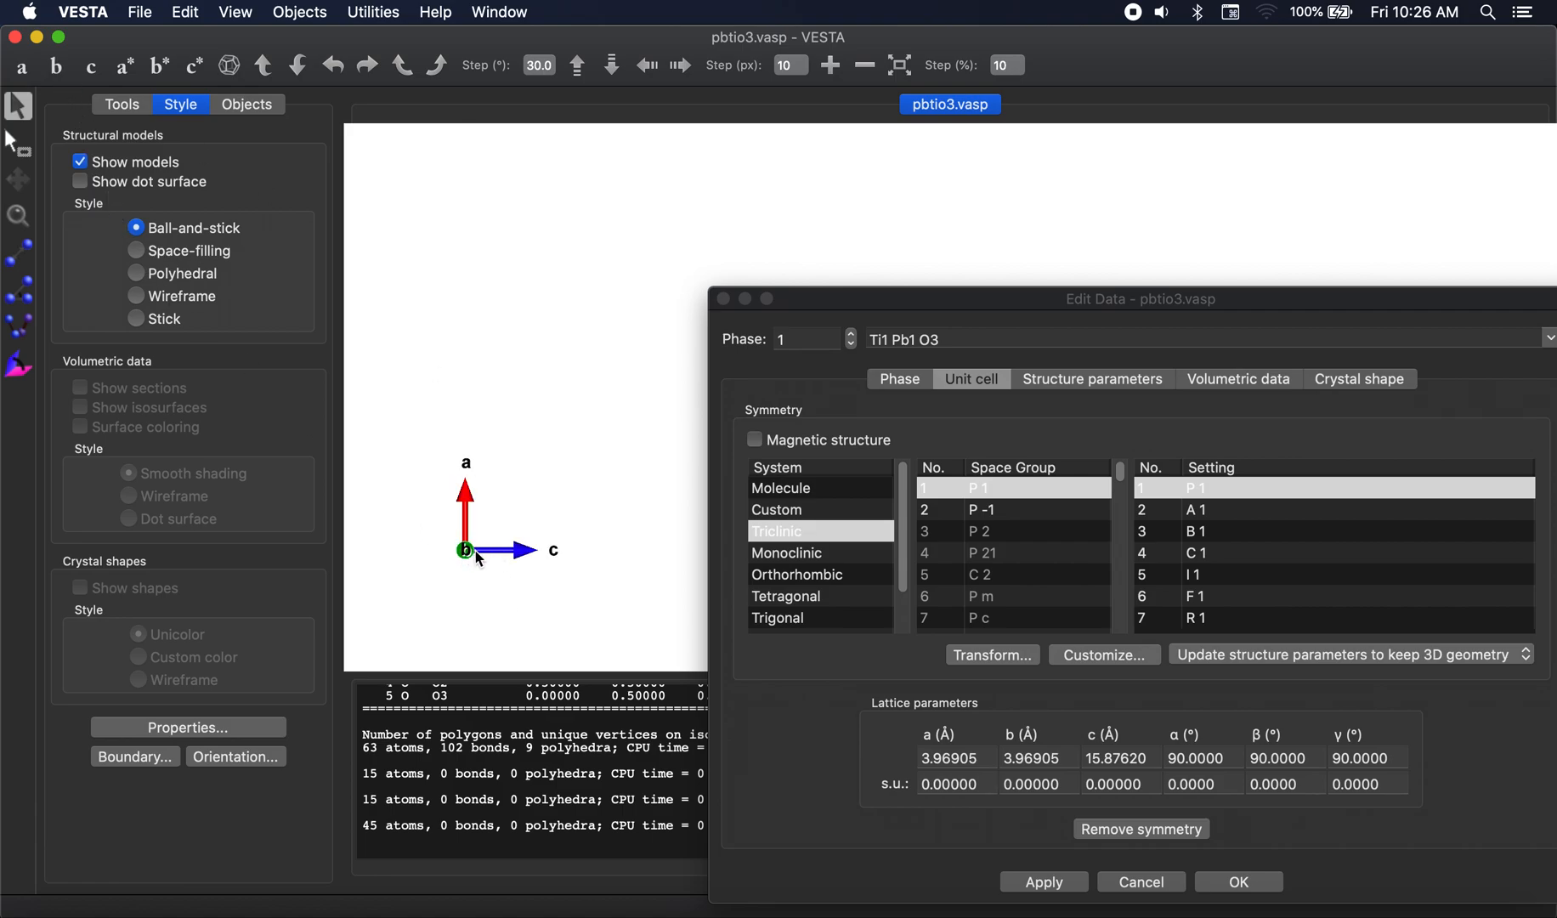
click(33, 72)
drag(799, 299, 472, 172)
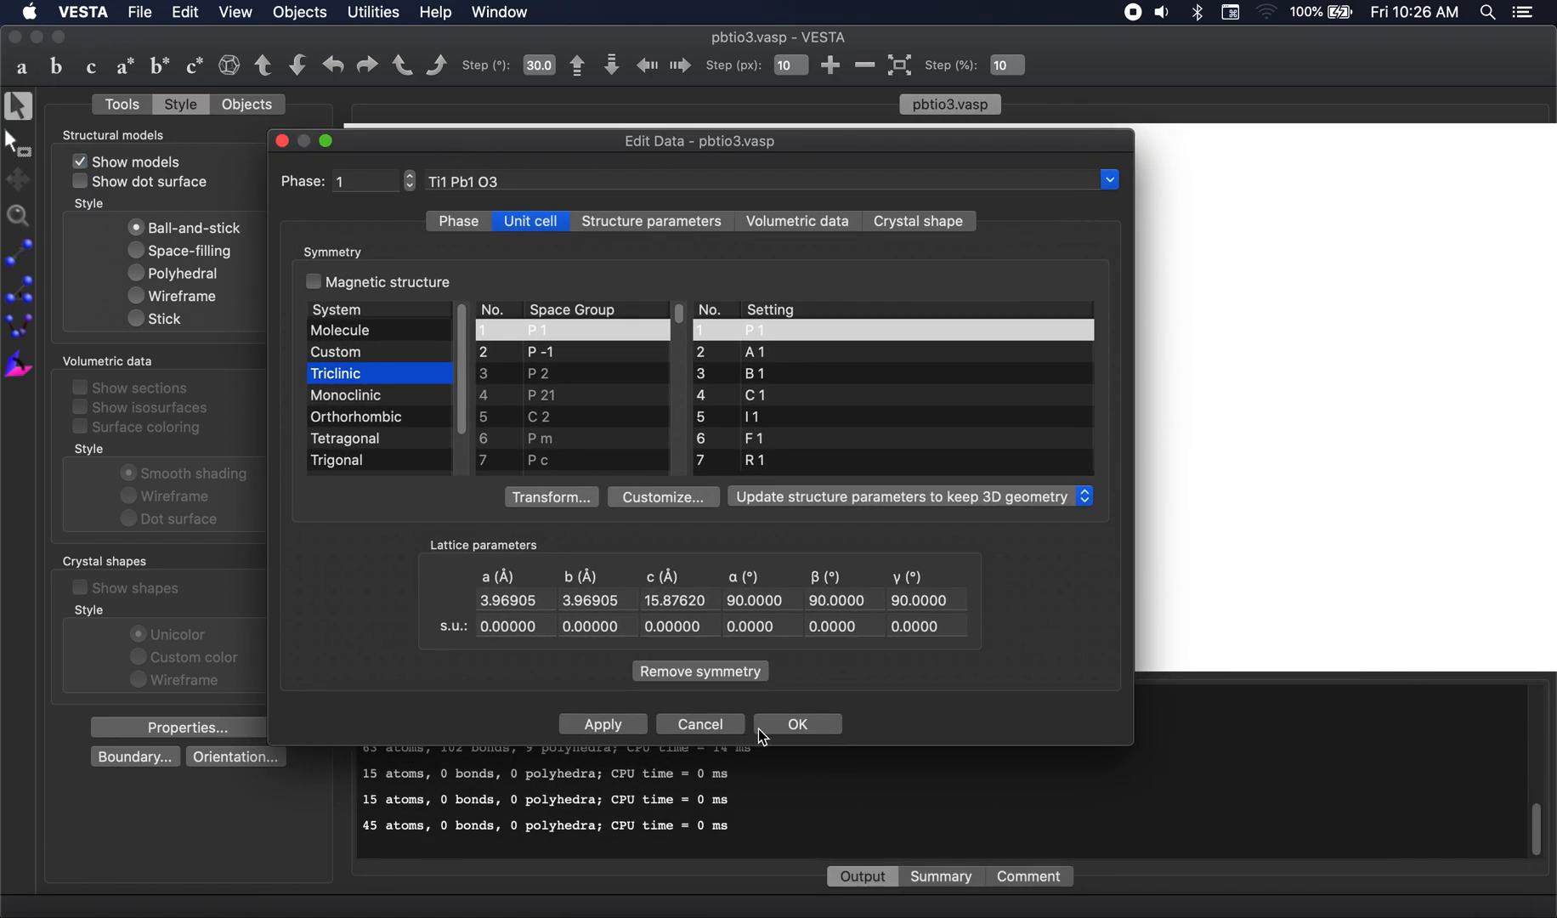
click(781, 730)
drag(1007, 480, 1000, 479)
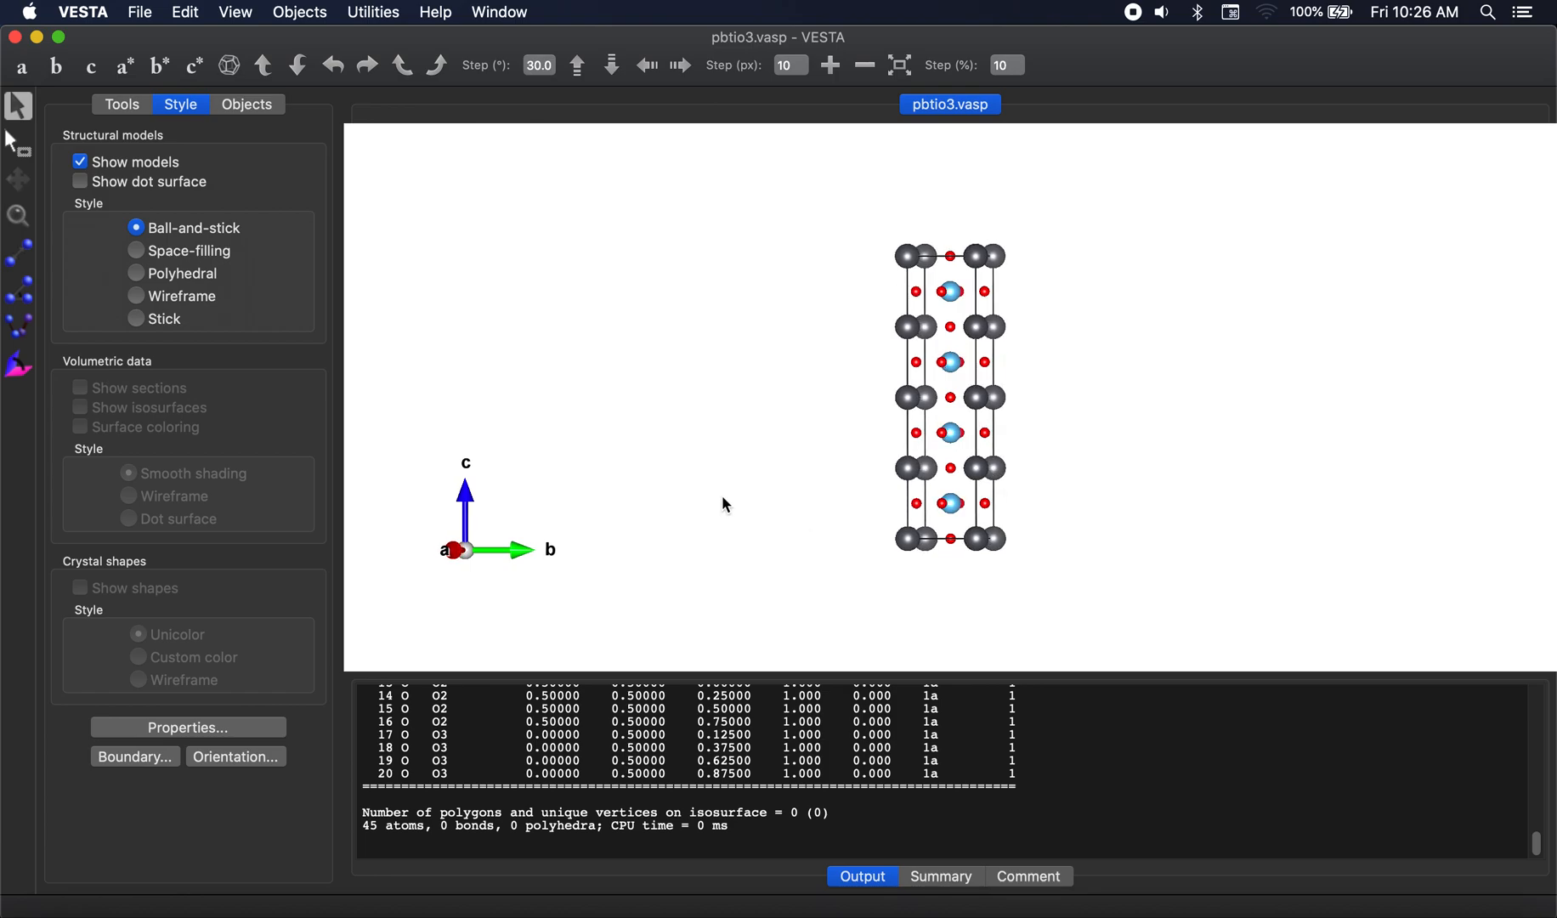
drag(852, 476, 858, 479)
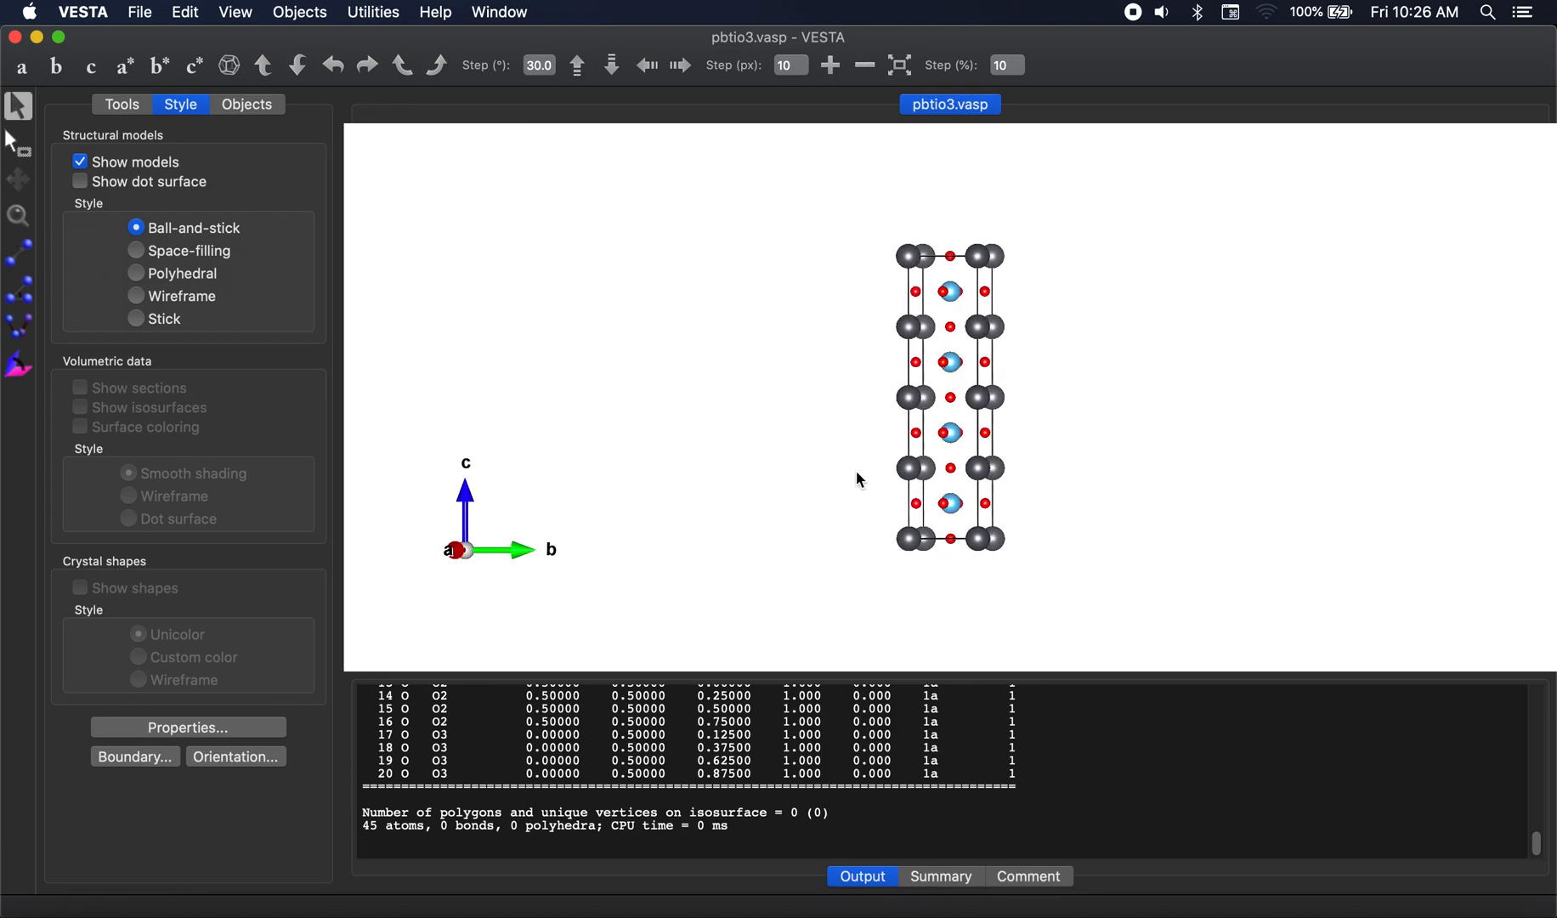
click(26, 74)
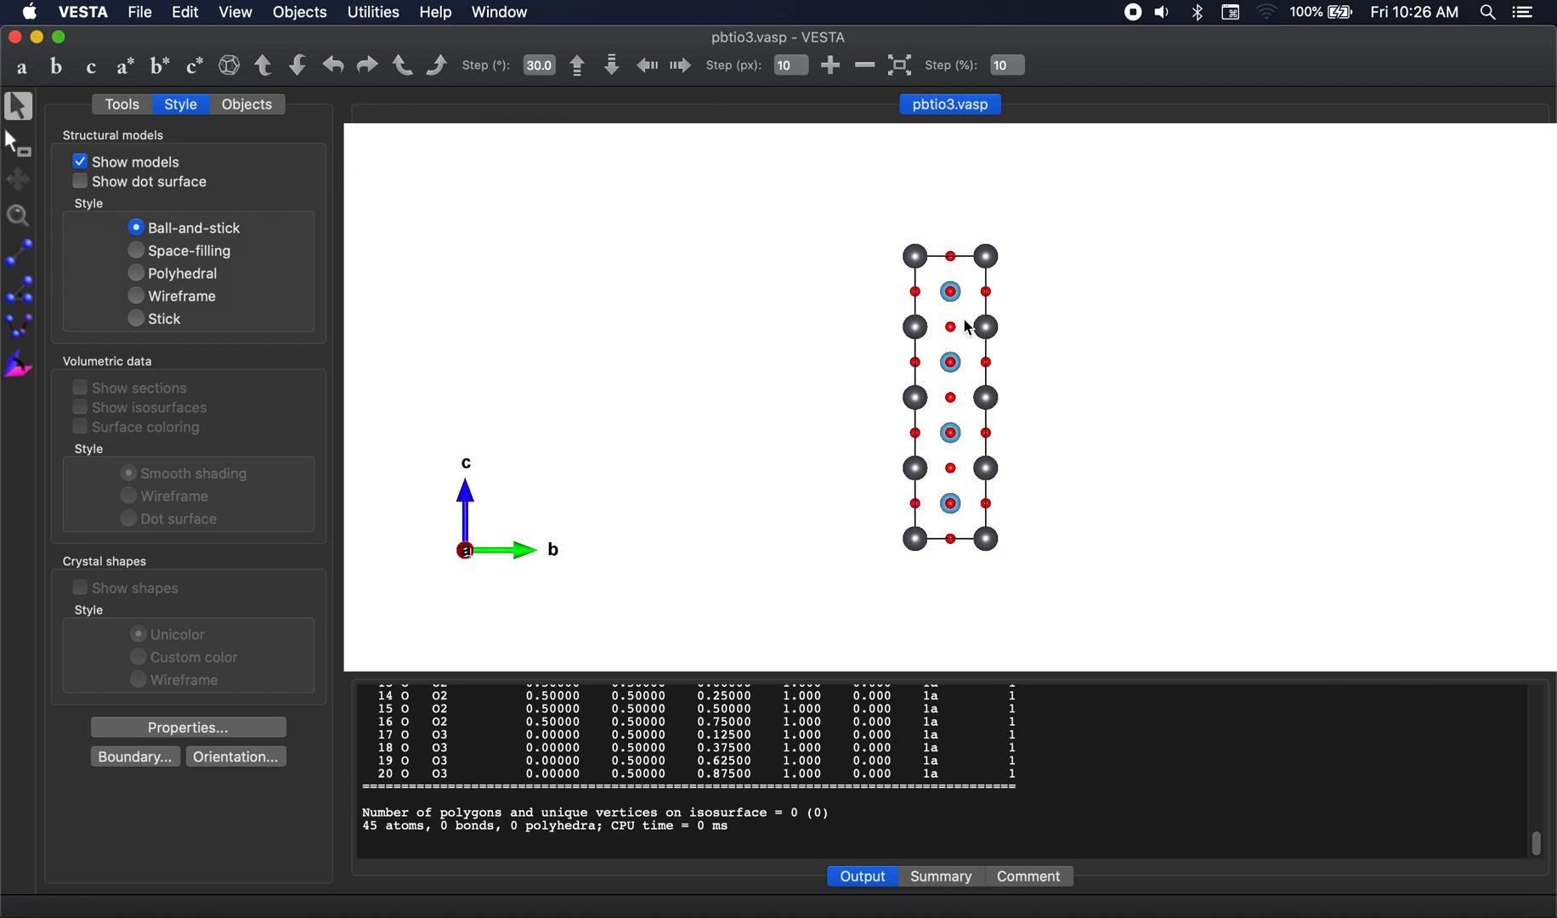
Check the slab terminations in Fig. 2 of the paper, and export the supercell as VASP file pbtio3_pbo_terminated with Cartesian coordinates
key(super+Tab)
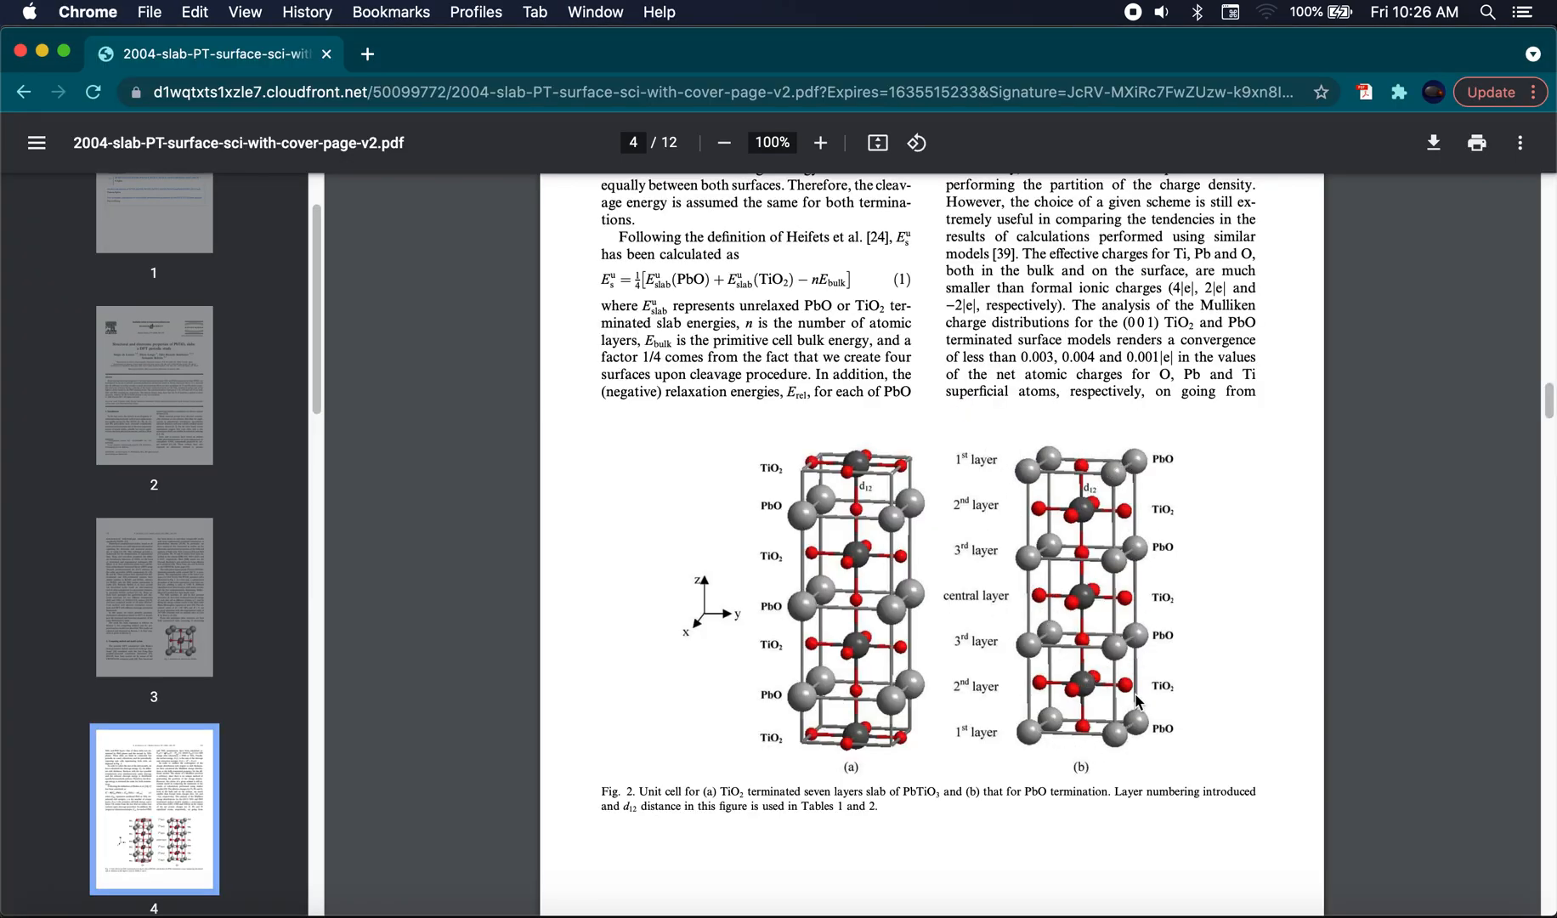
key(super+Tab)
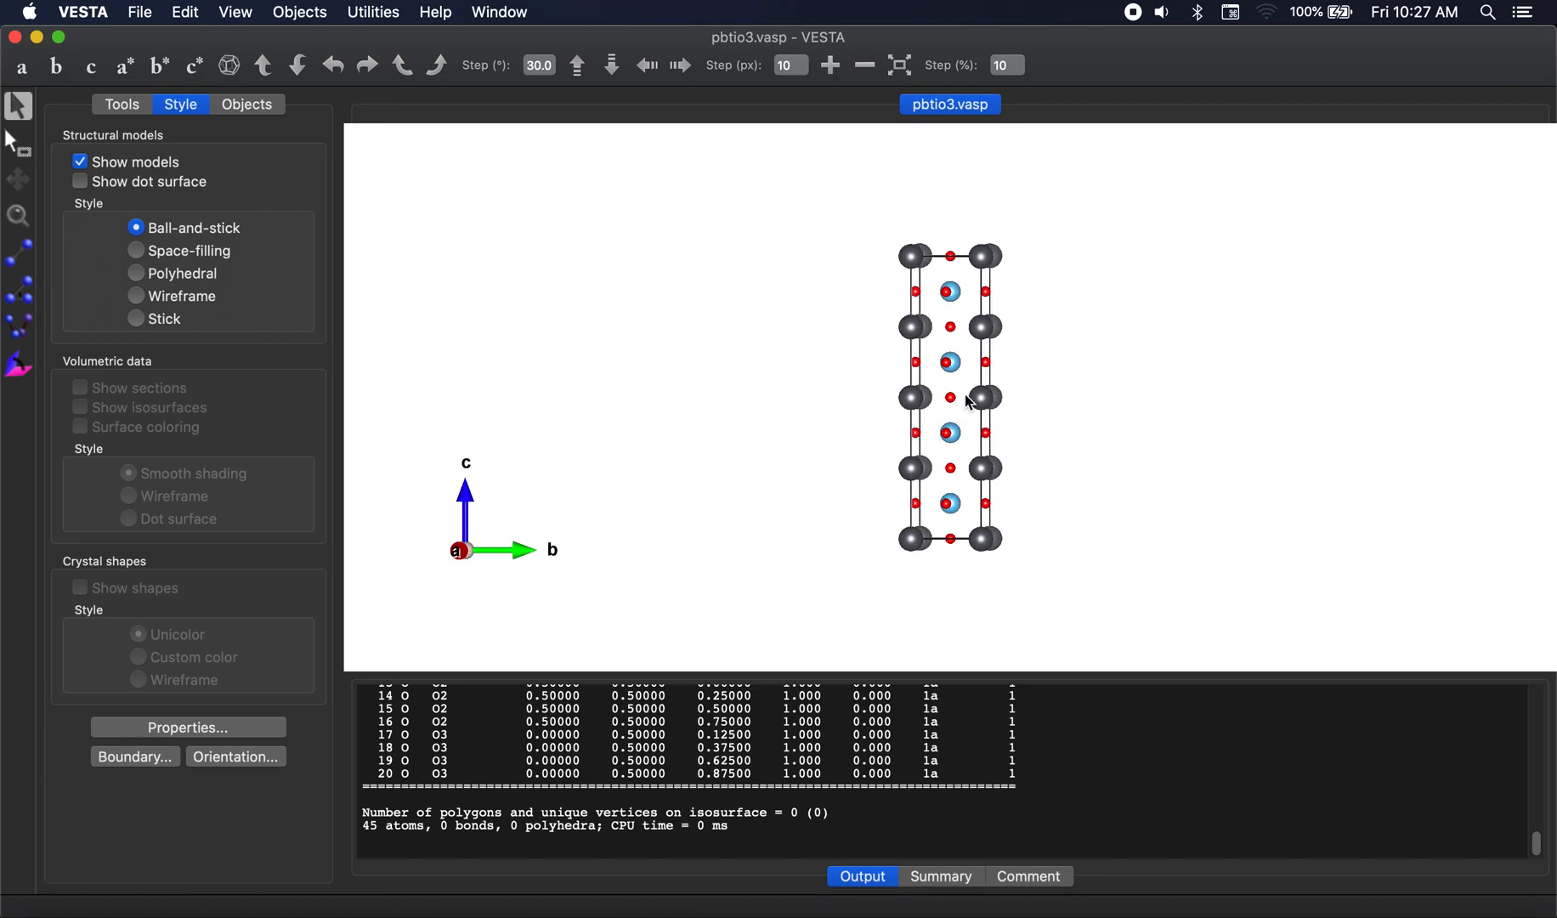
click(141, 14)
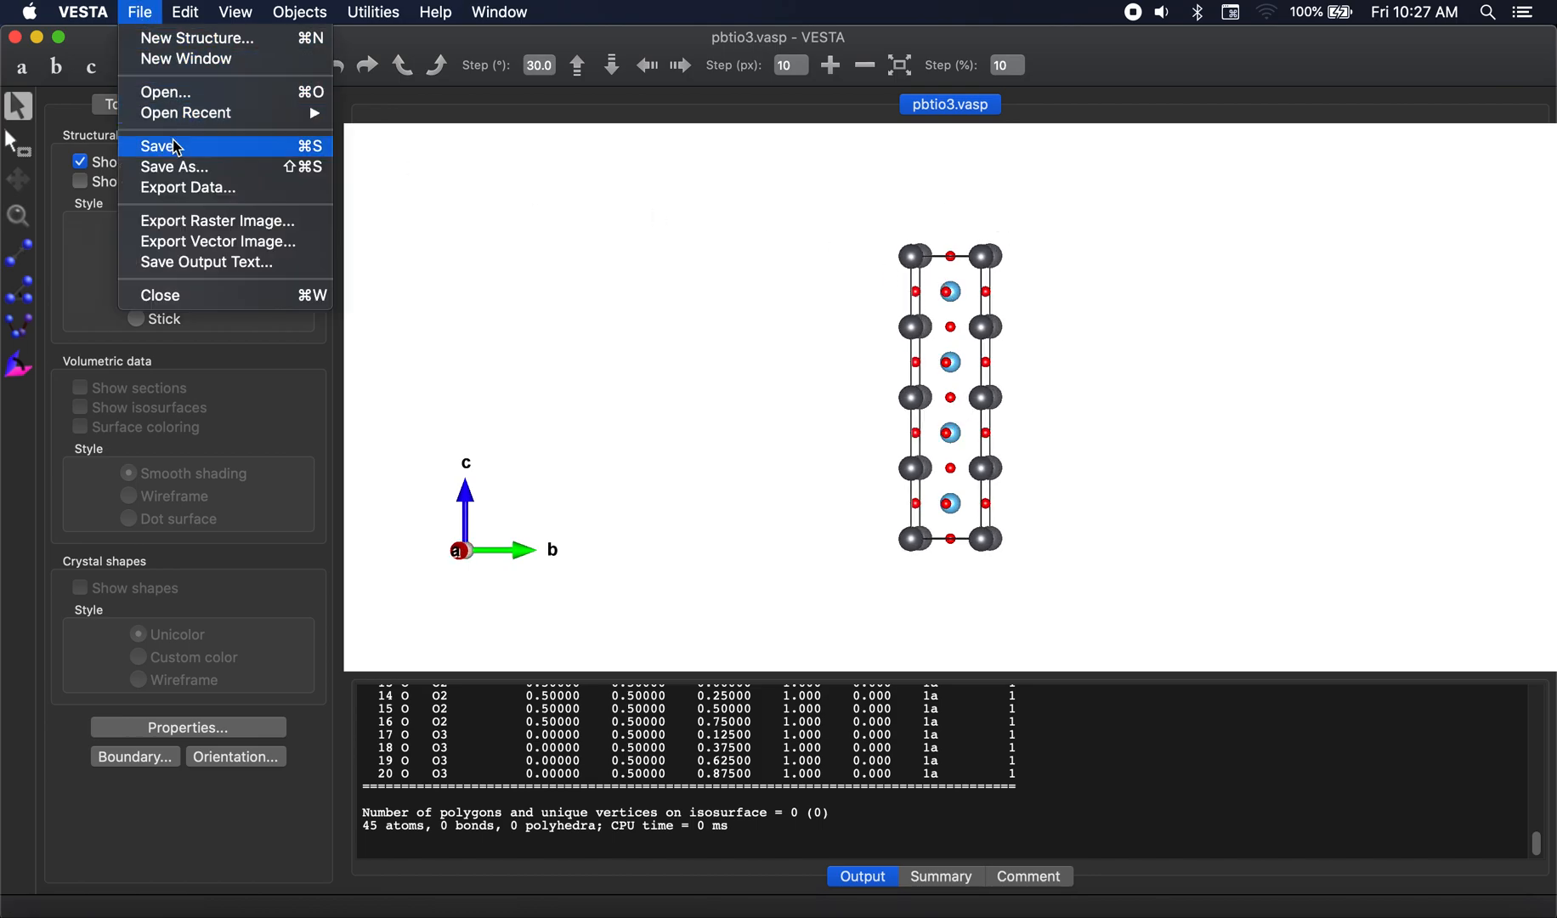
click(189, 188)
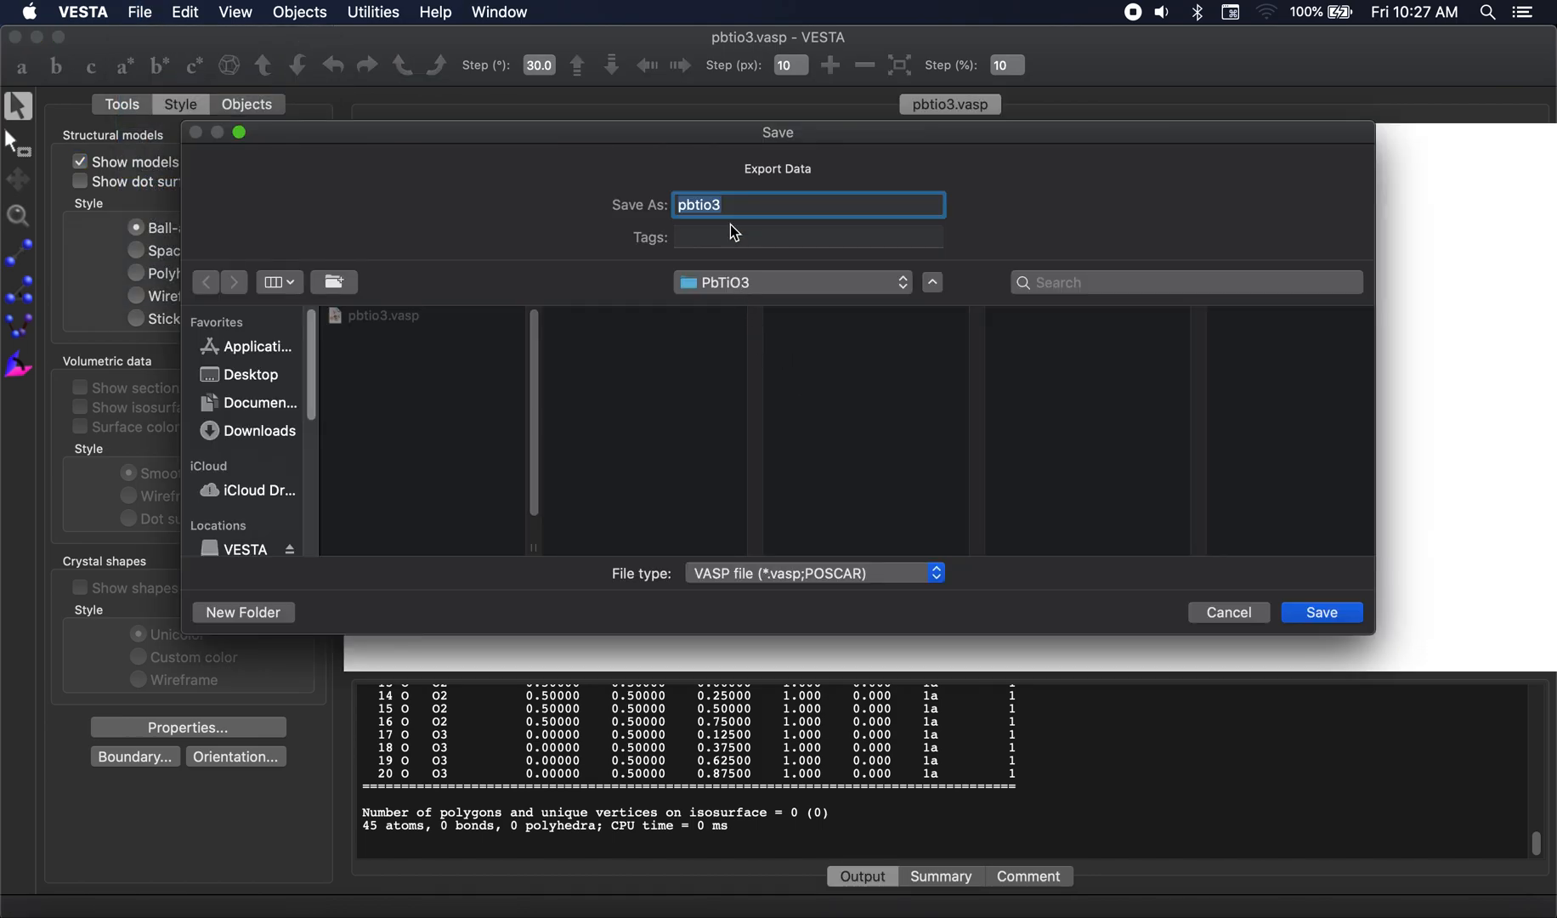
click(737, 208)
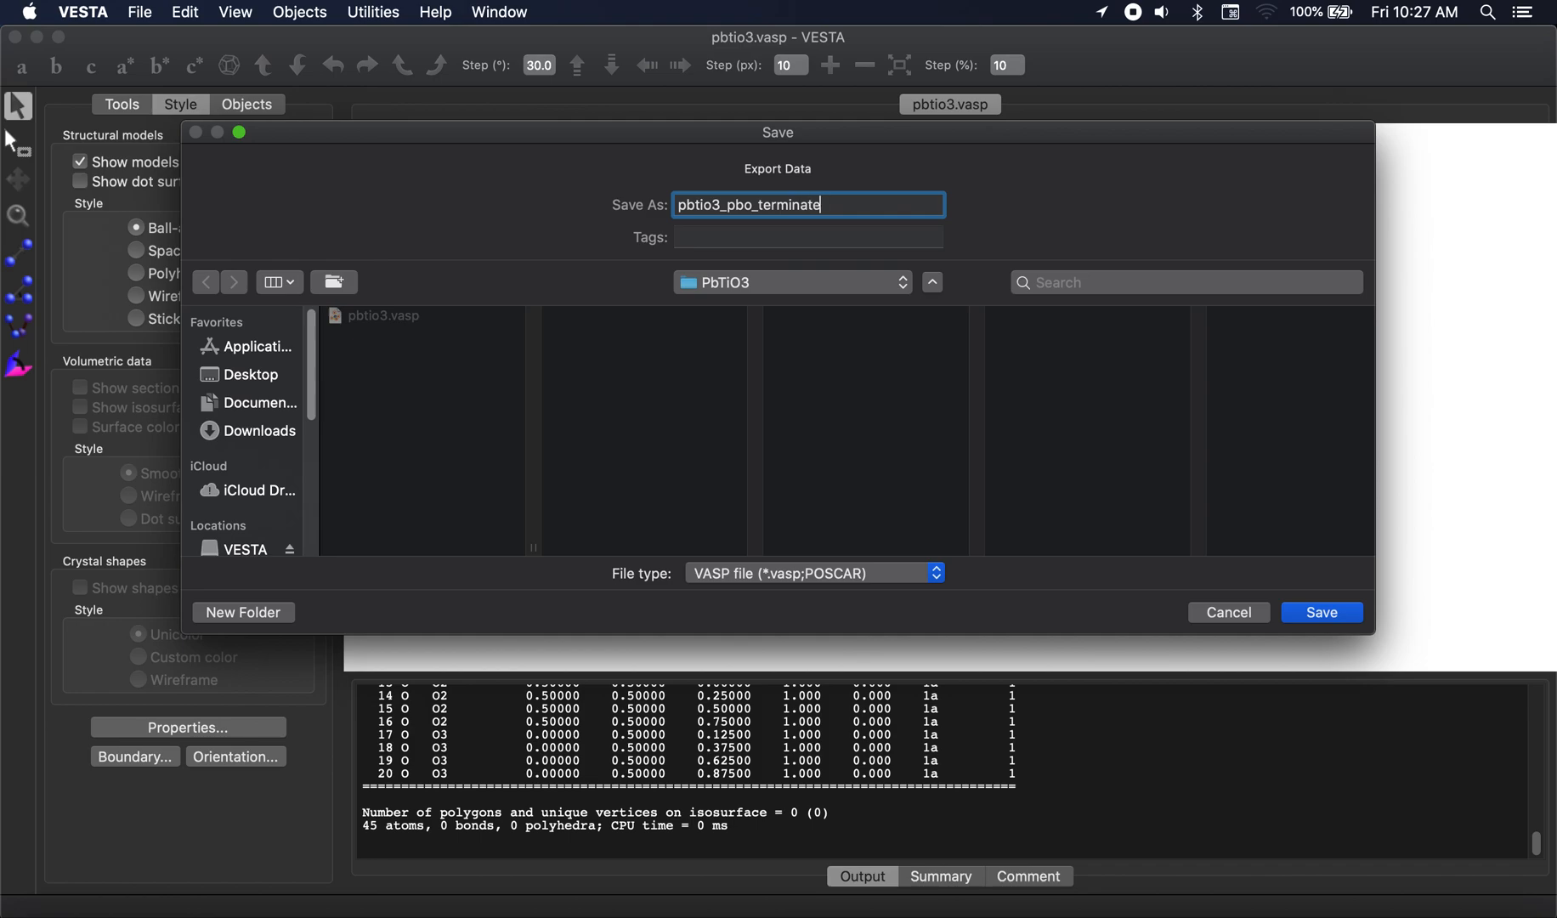
click(1323, 612)
click(374, 258)
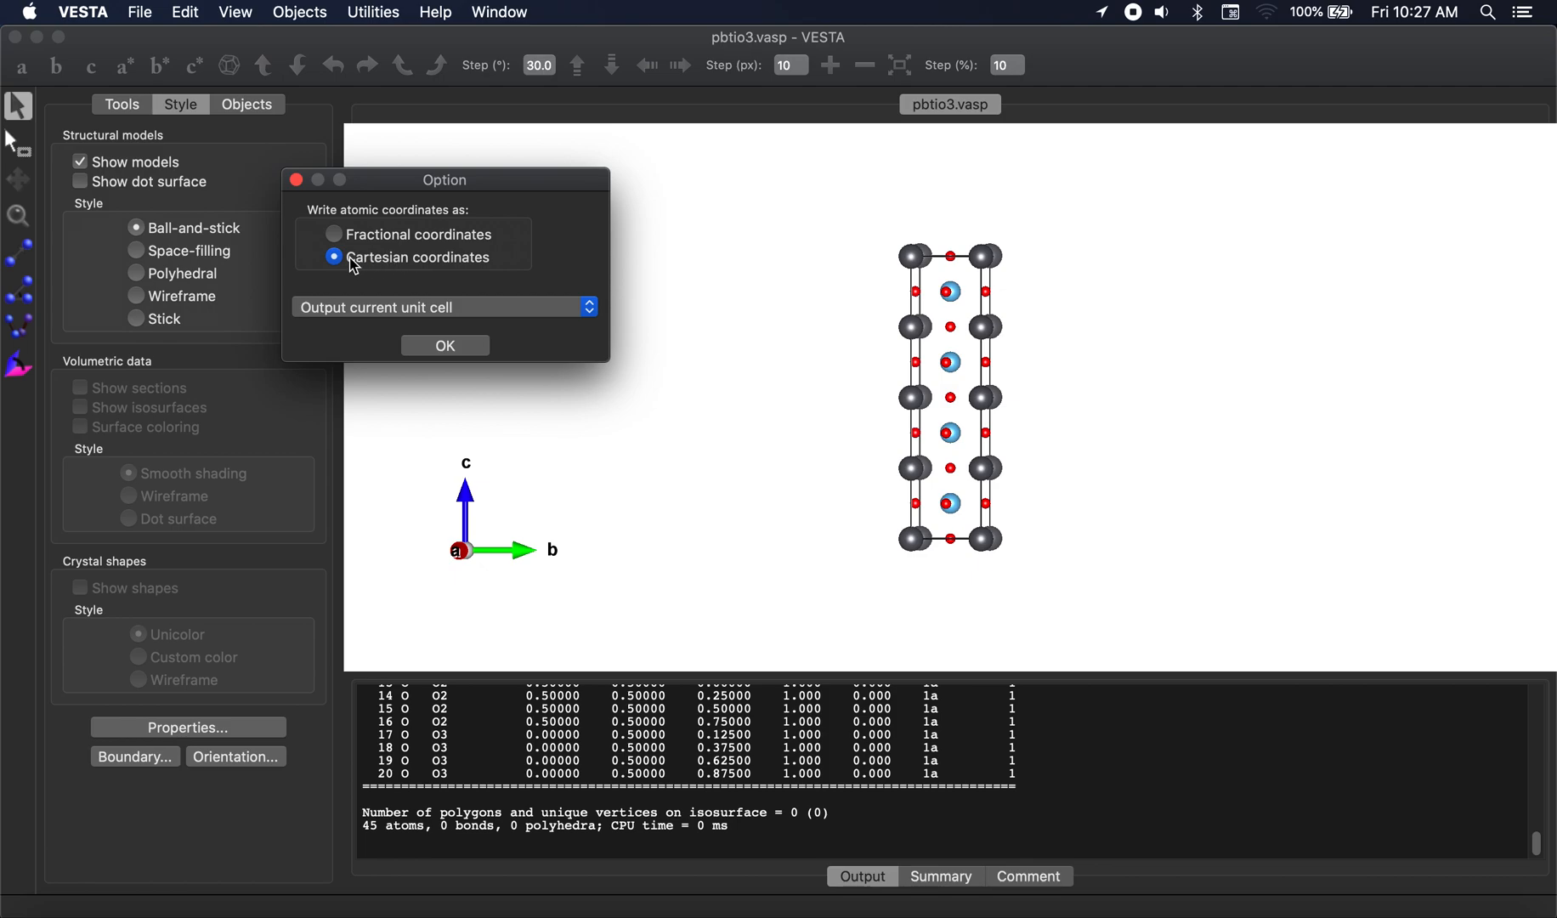
click(448, 345)
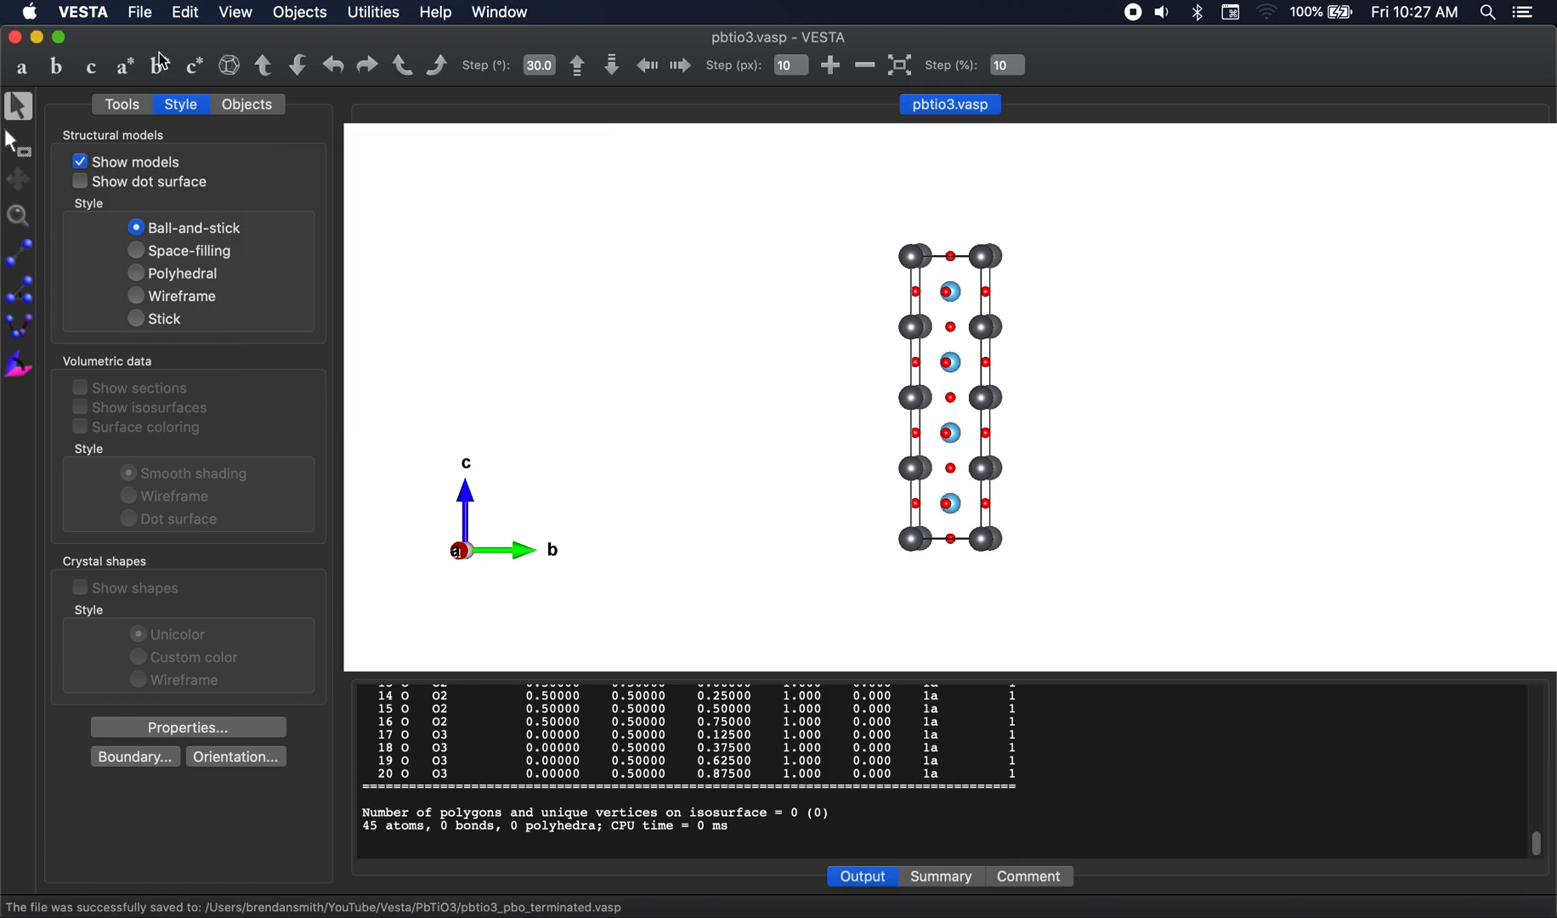
Export the same supercell again as a VASP file named pbtio3_tio2_terminated in the PbTiO3 folder
click(141, 12)
click(185, 185)
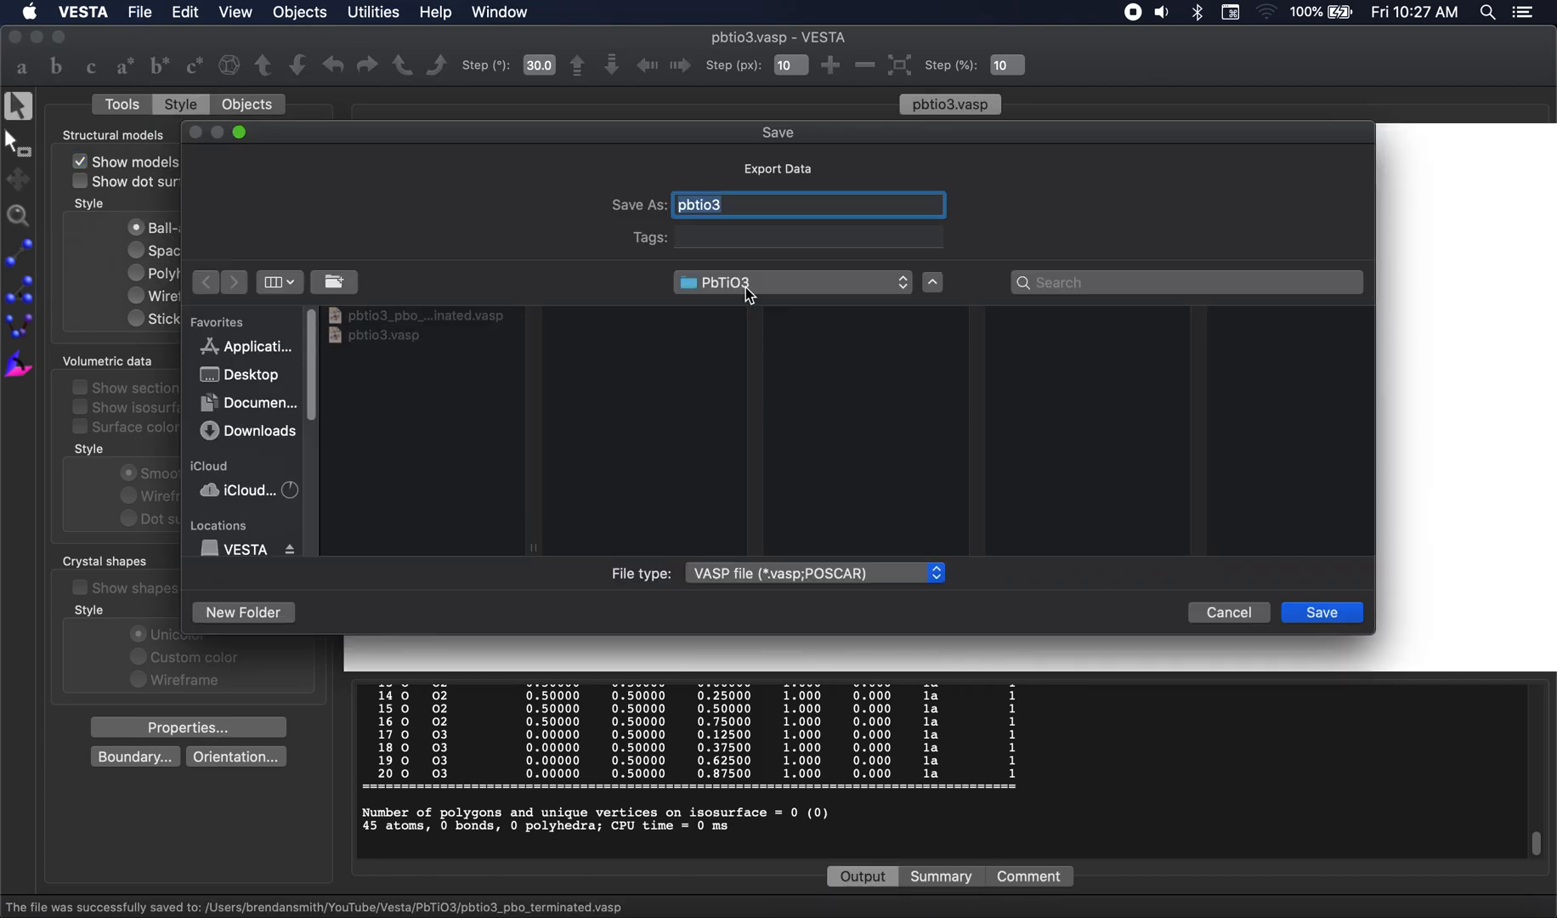
click(463, 326)
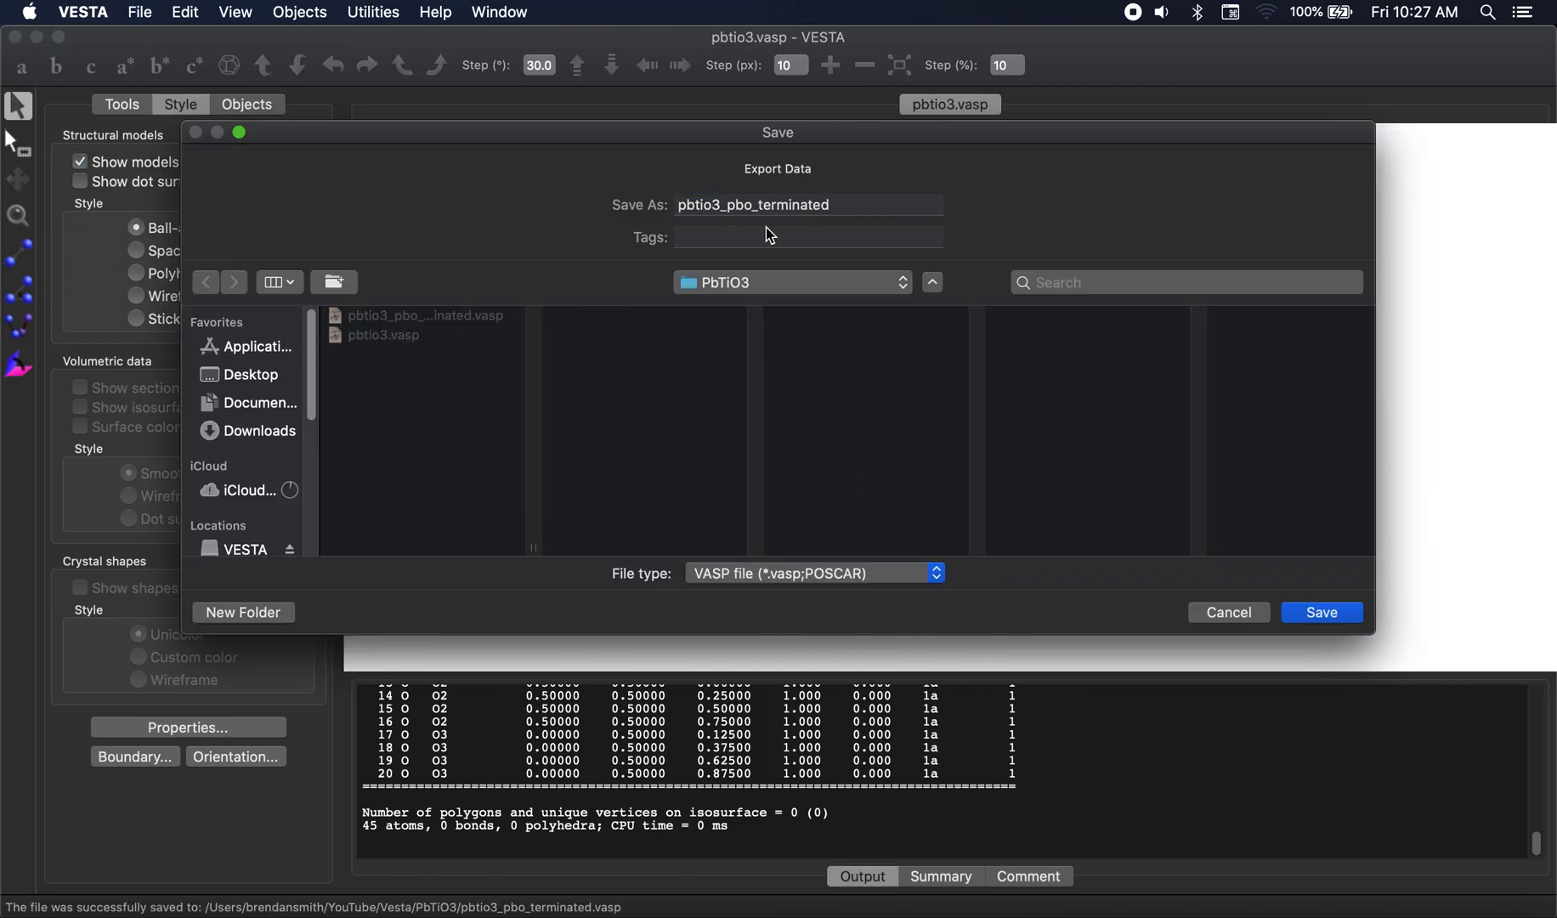
drag(724, 205, 748, 205)
text(tio2)
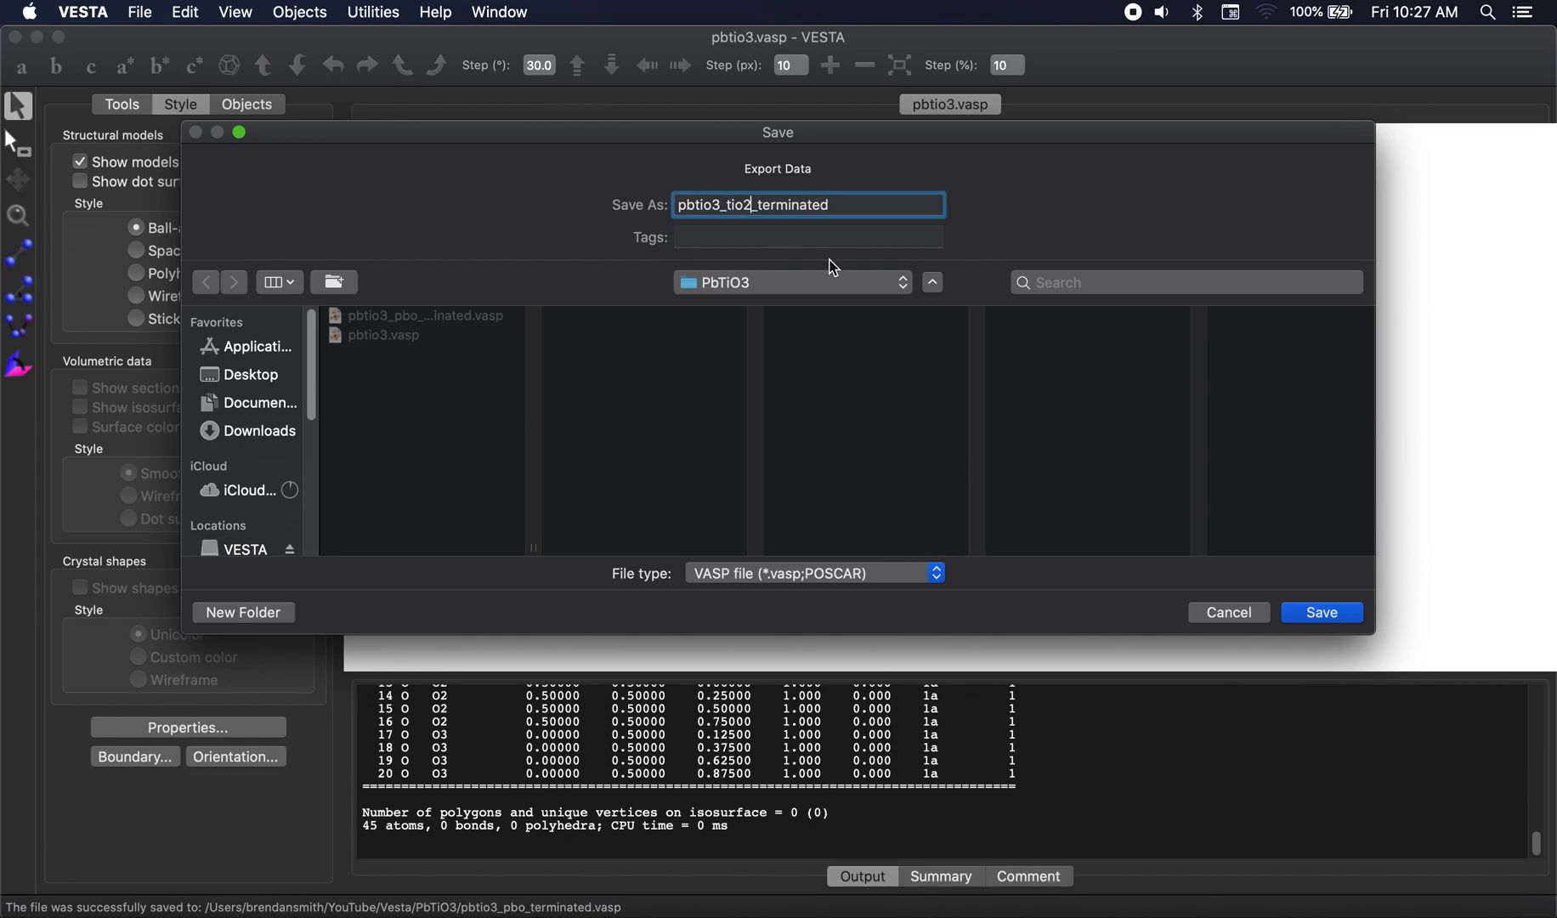
click(1341, 612)
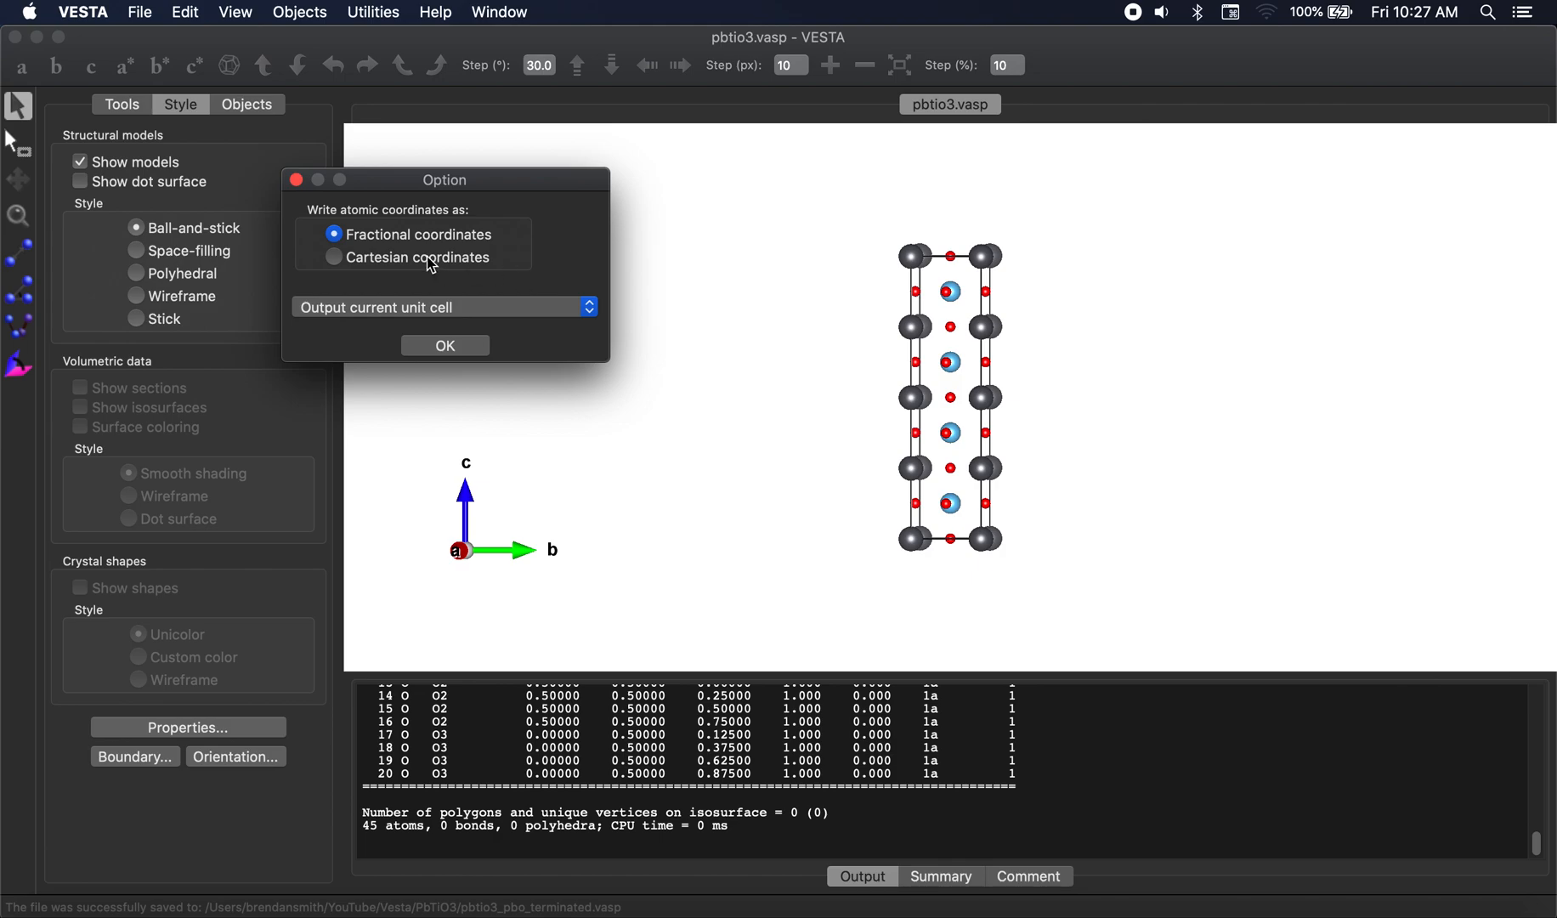
click(476, 345)
View the supercell along the a axis and delete the topmost PbO layer and the TiO2 layer directly beneath it
mouse_move(1081, 341)
mouse_down()
mouse_move(1112, 337)
mouse_move(1053, 355)
mouse_move(1098, 358)
mouse_up()
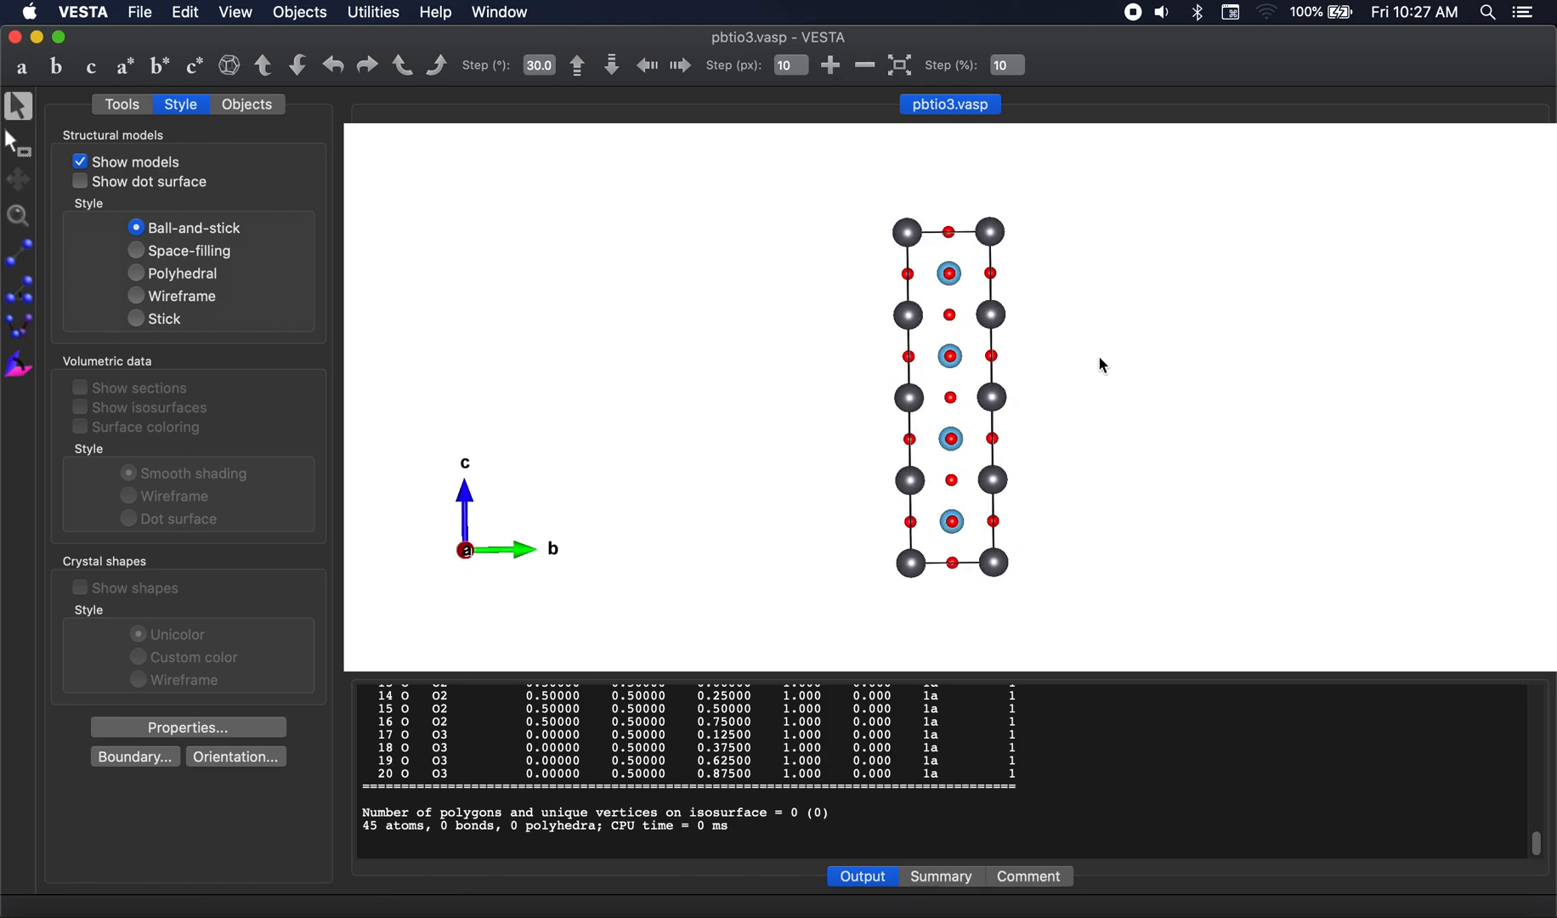
click(26, 68)
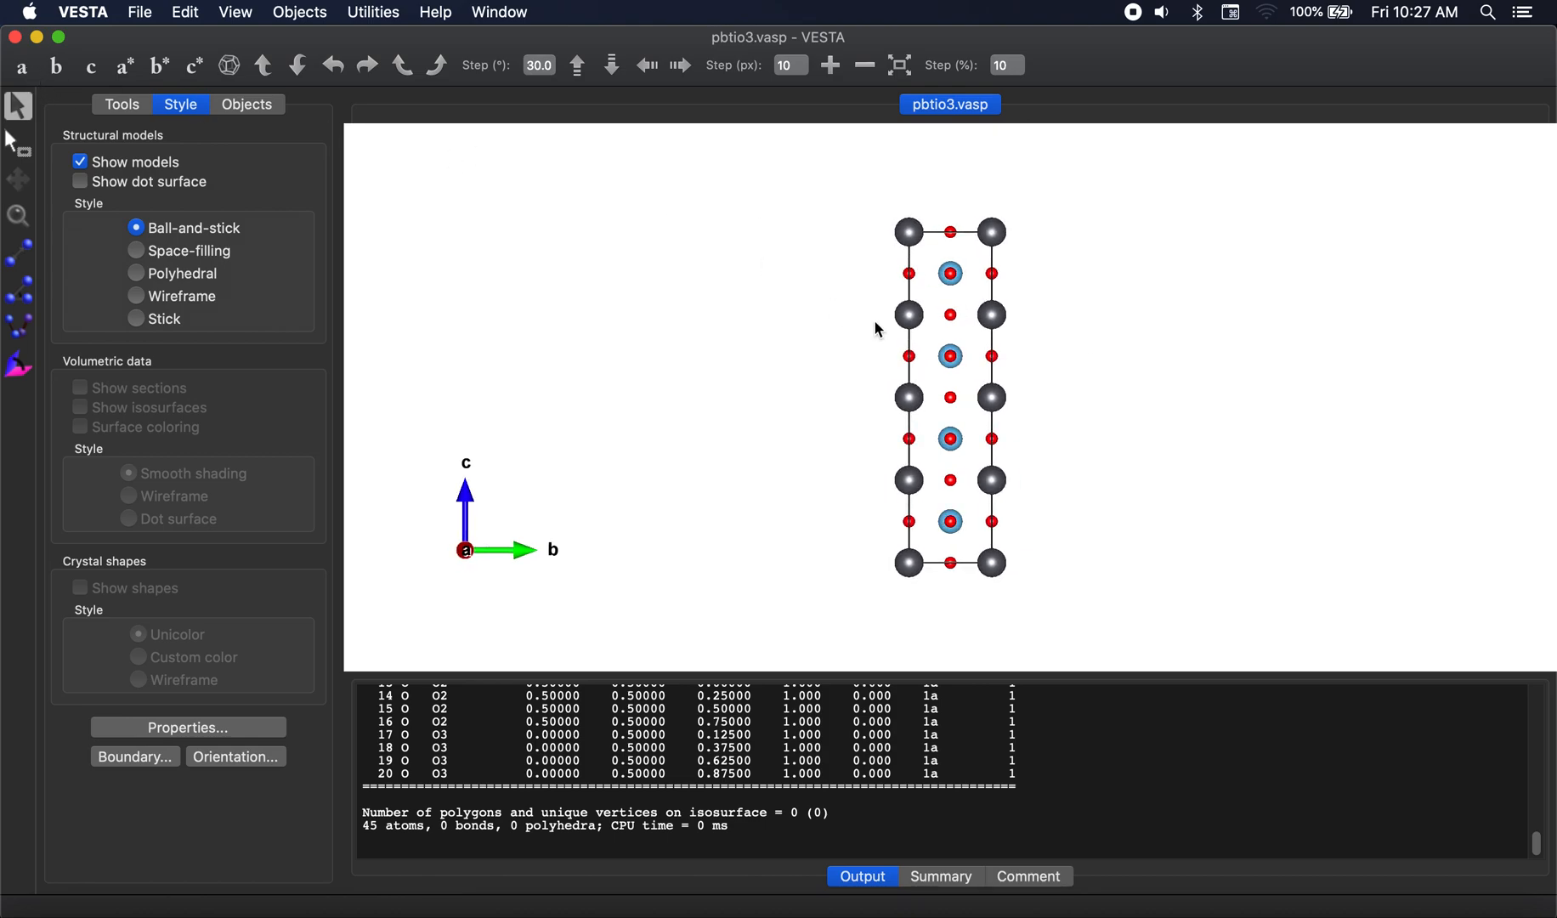
click(19, 143)
drag(744, 212, 1024, 280)
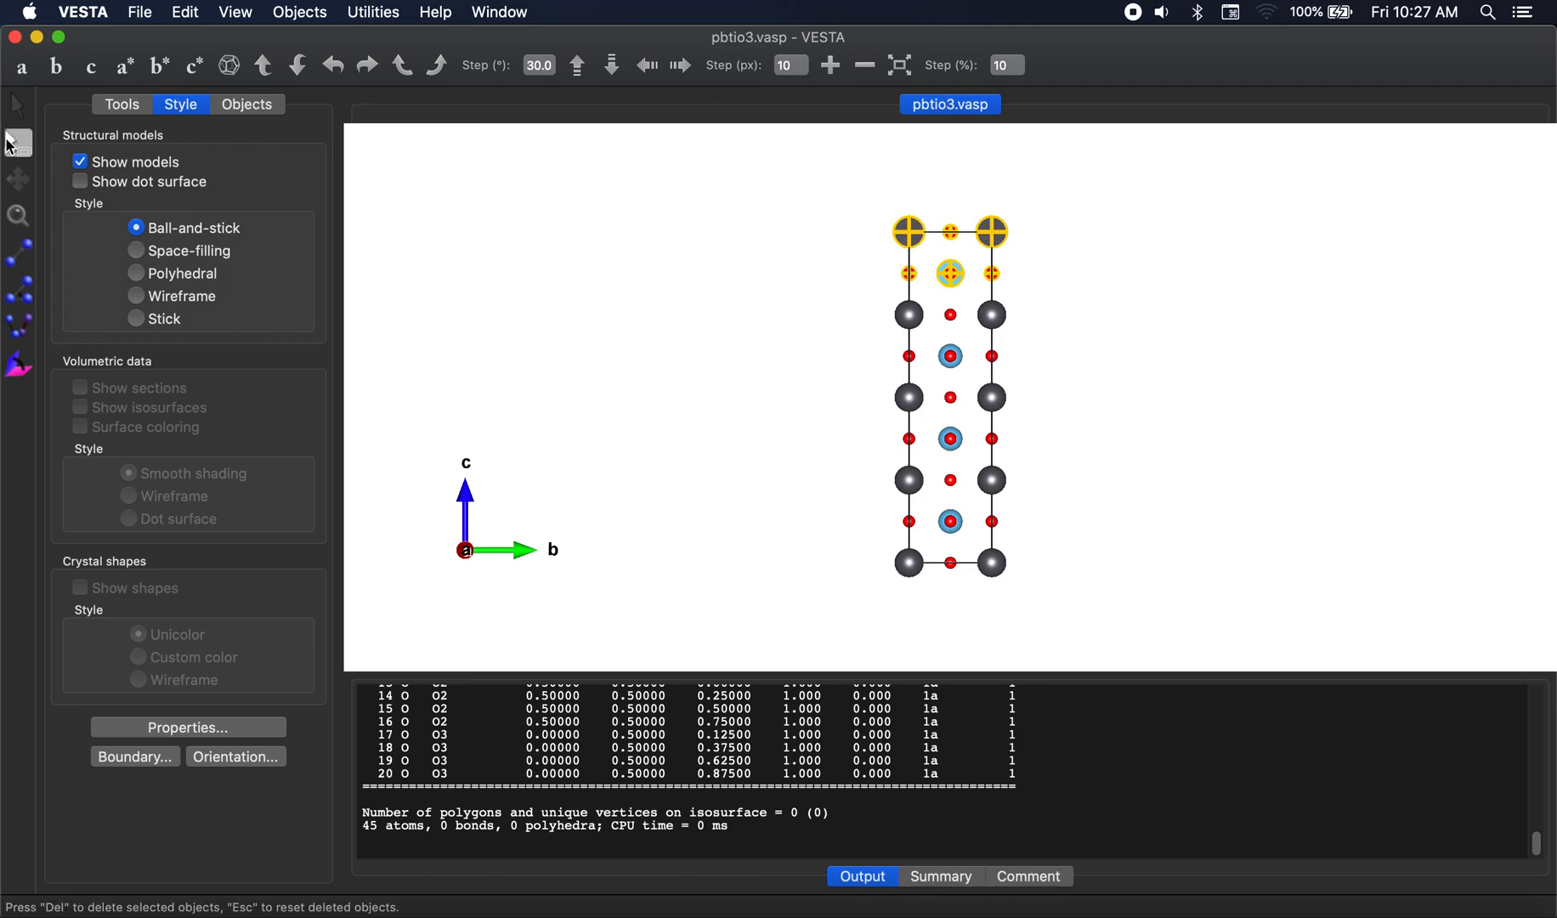
key(Delete)
drag(1028, 510, 833, 584)
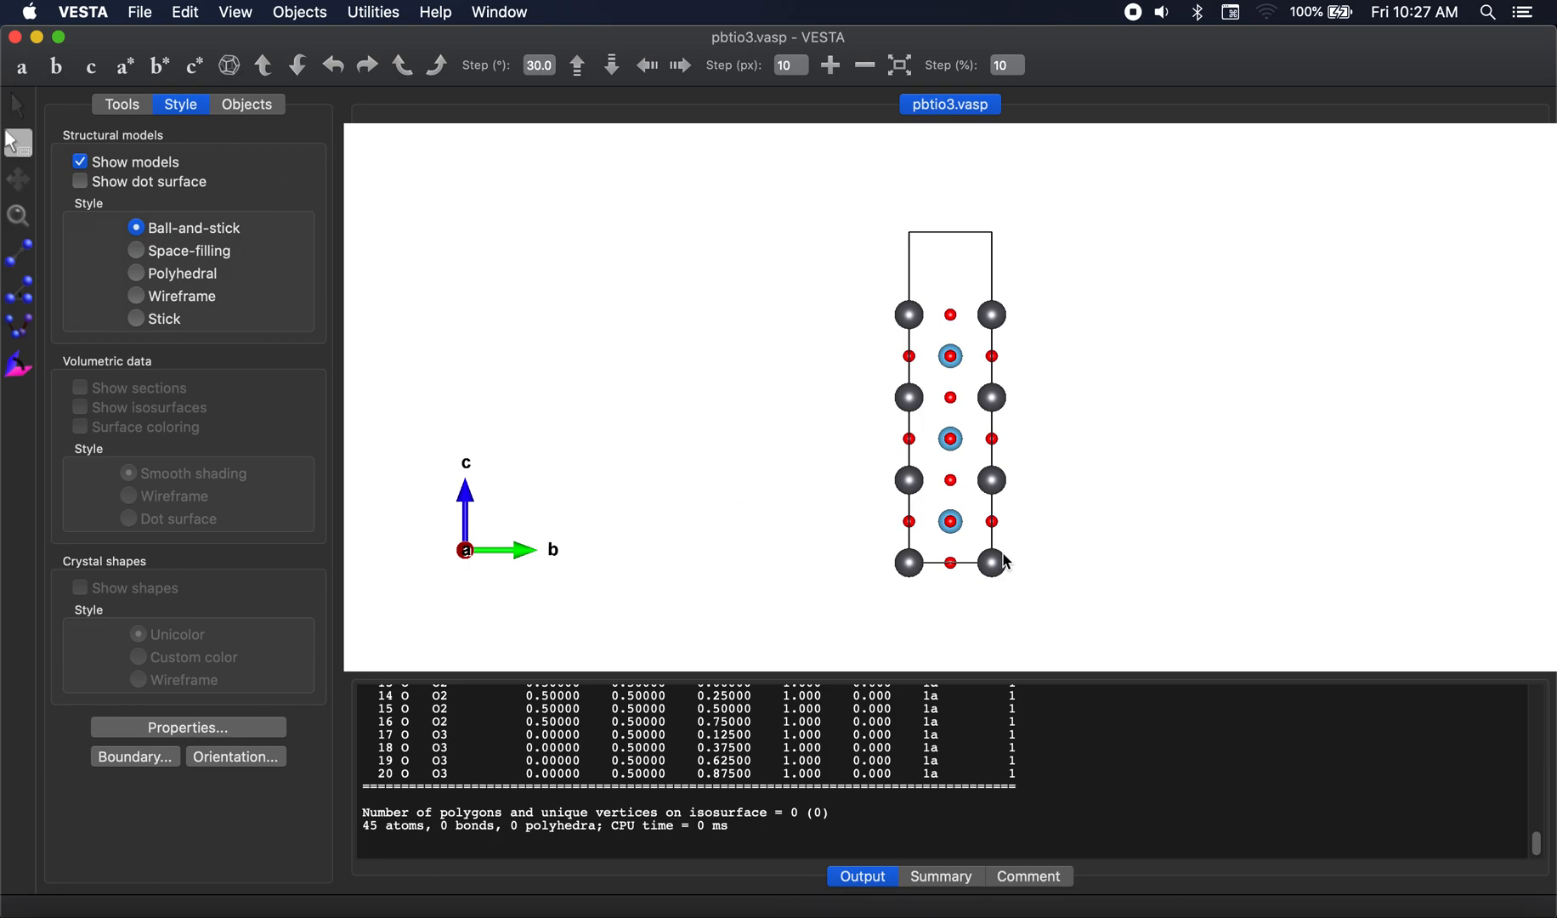
click(19, 106)
scroll(805, 366, down, 1)
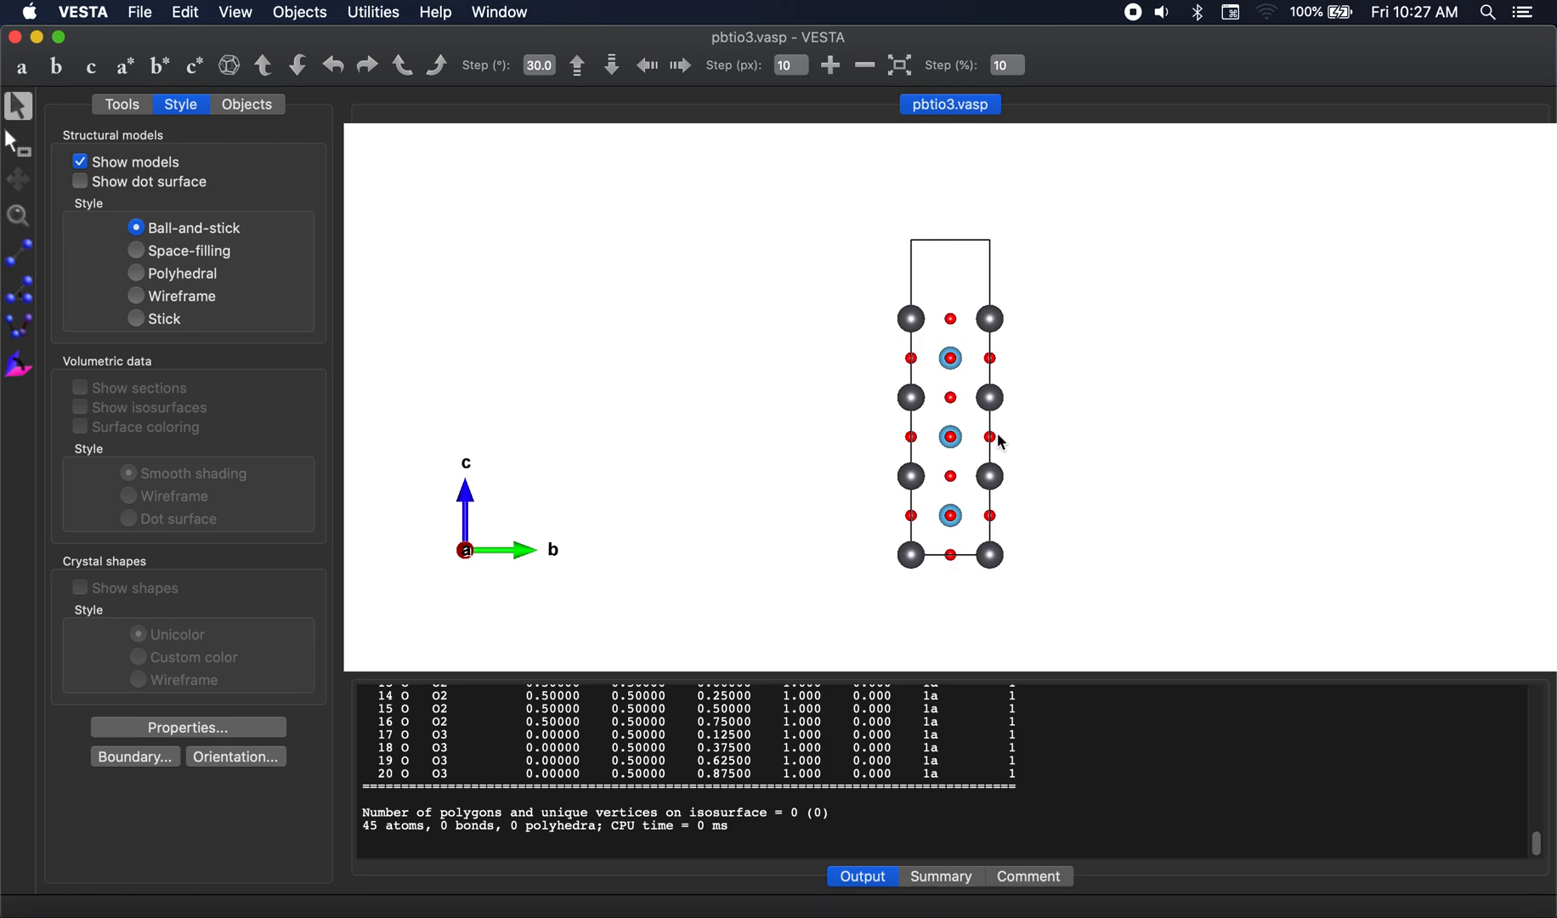
Inspect the coordinates of three corner Pb atoms in the bottom layer to identify periodic copies of the same atom
drag(721, 264, 726, 312)
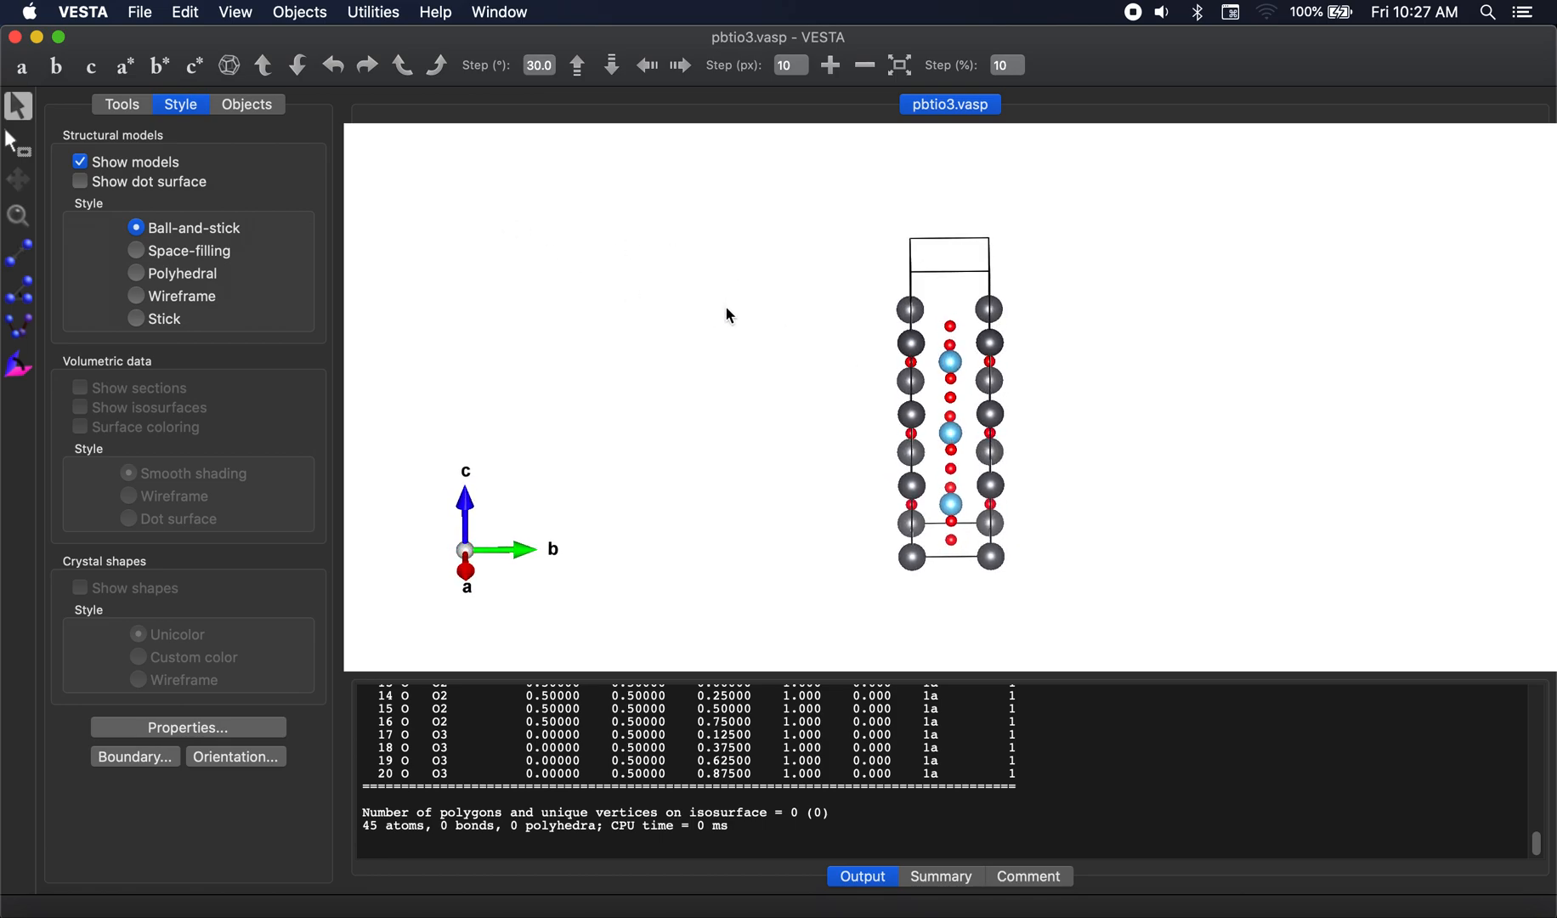
click(94, 69)
drag(824, 552, 804, 423)
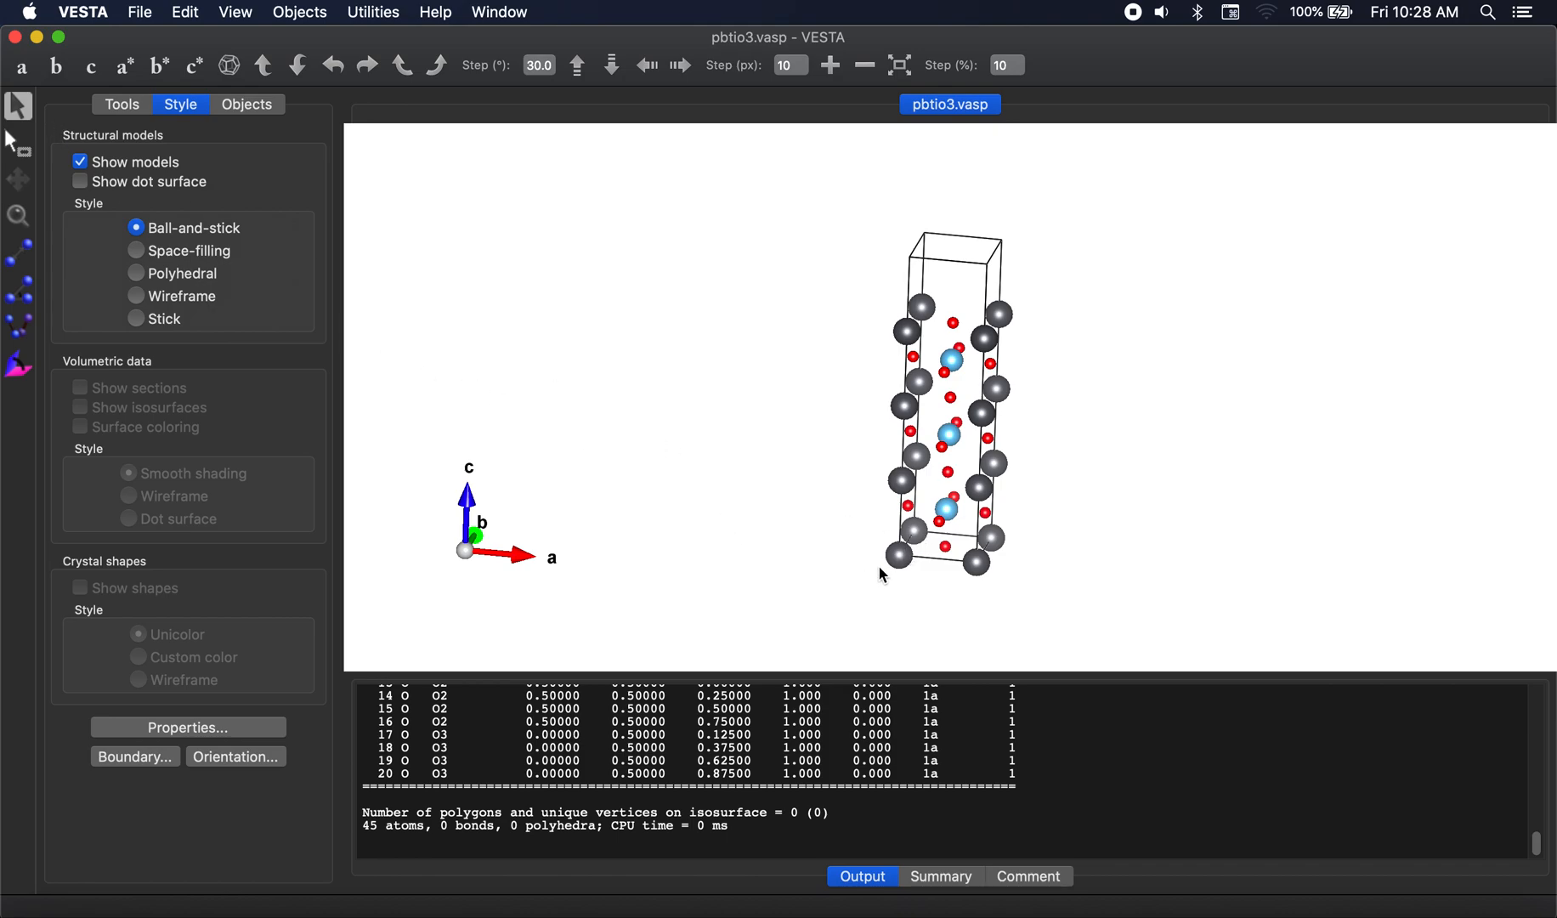
click(901, 556)
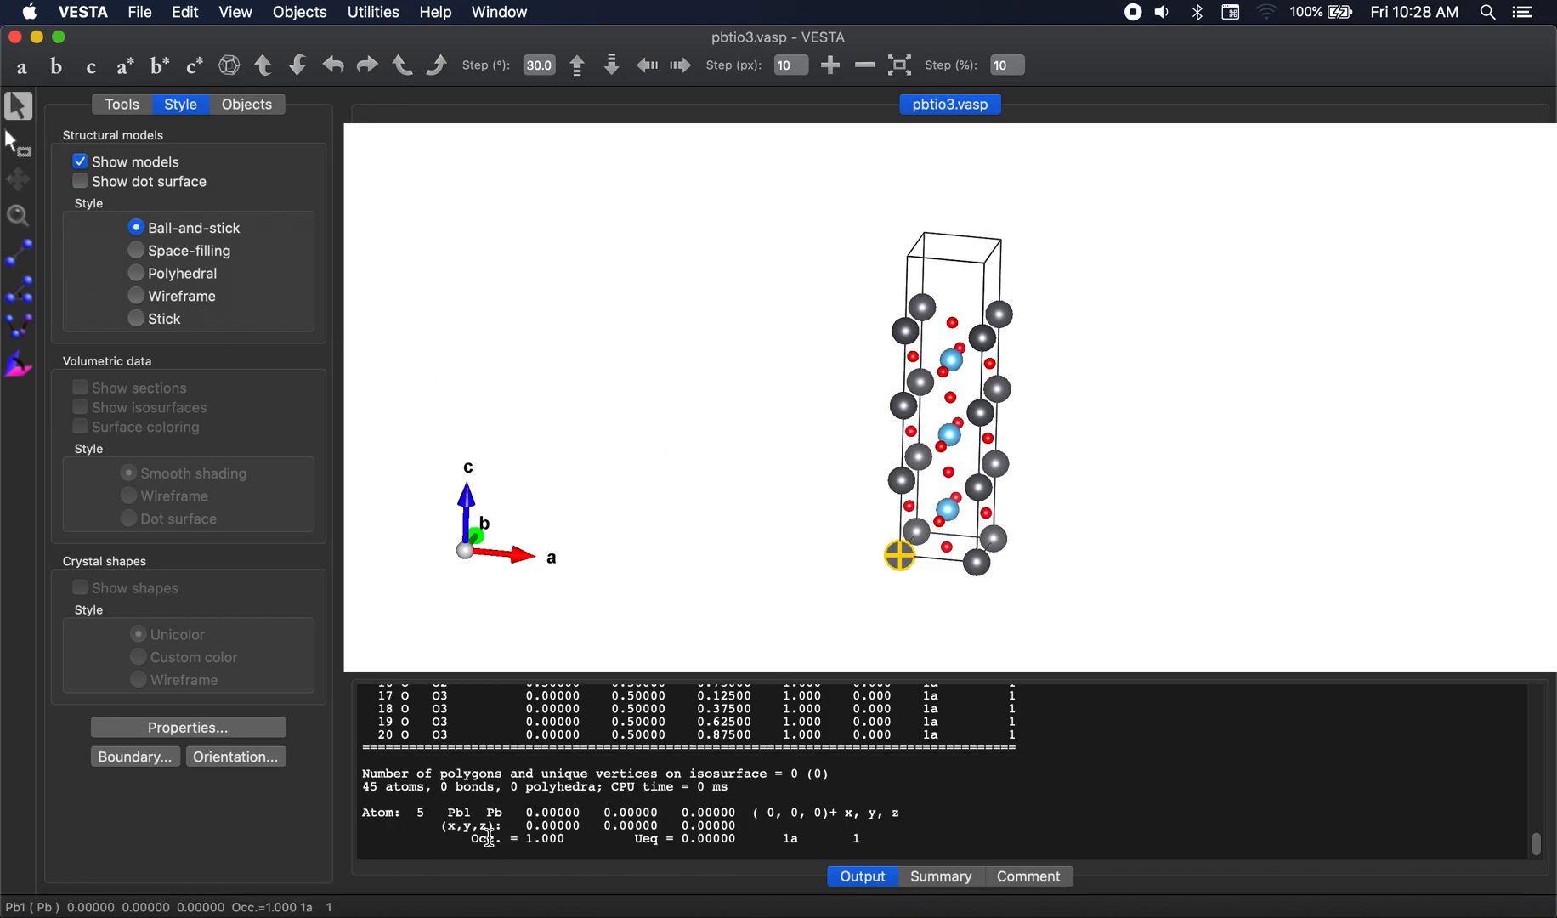
click(925, 535)
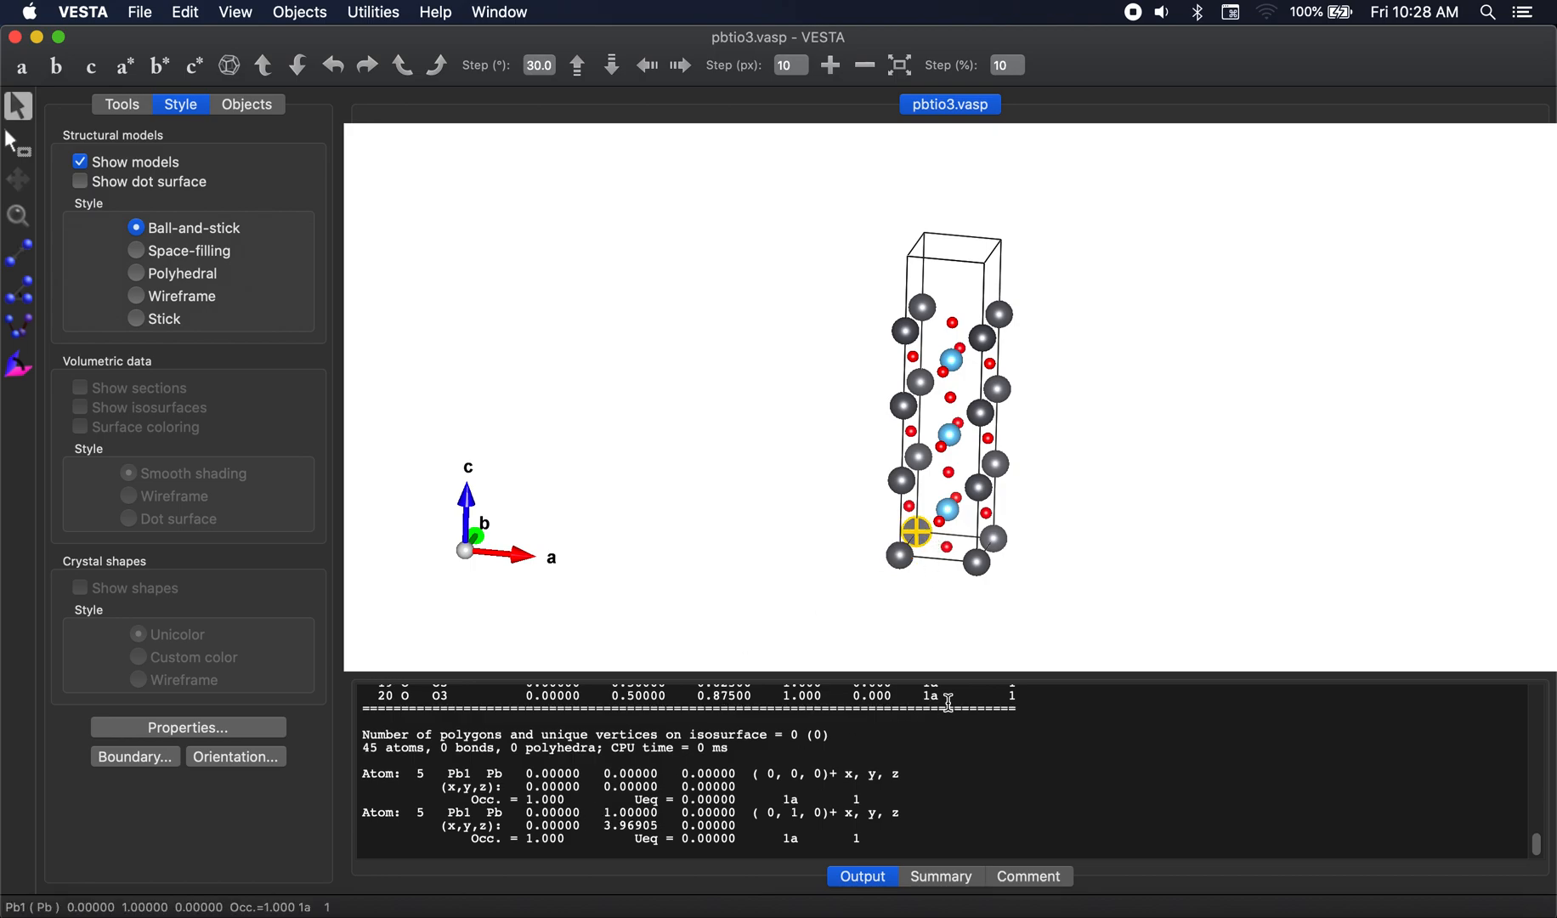
click(981, 564)
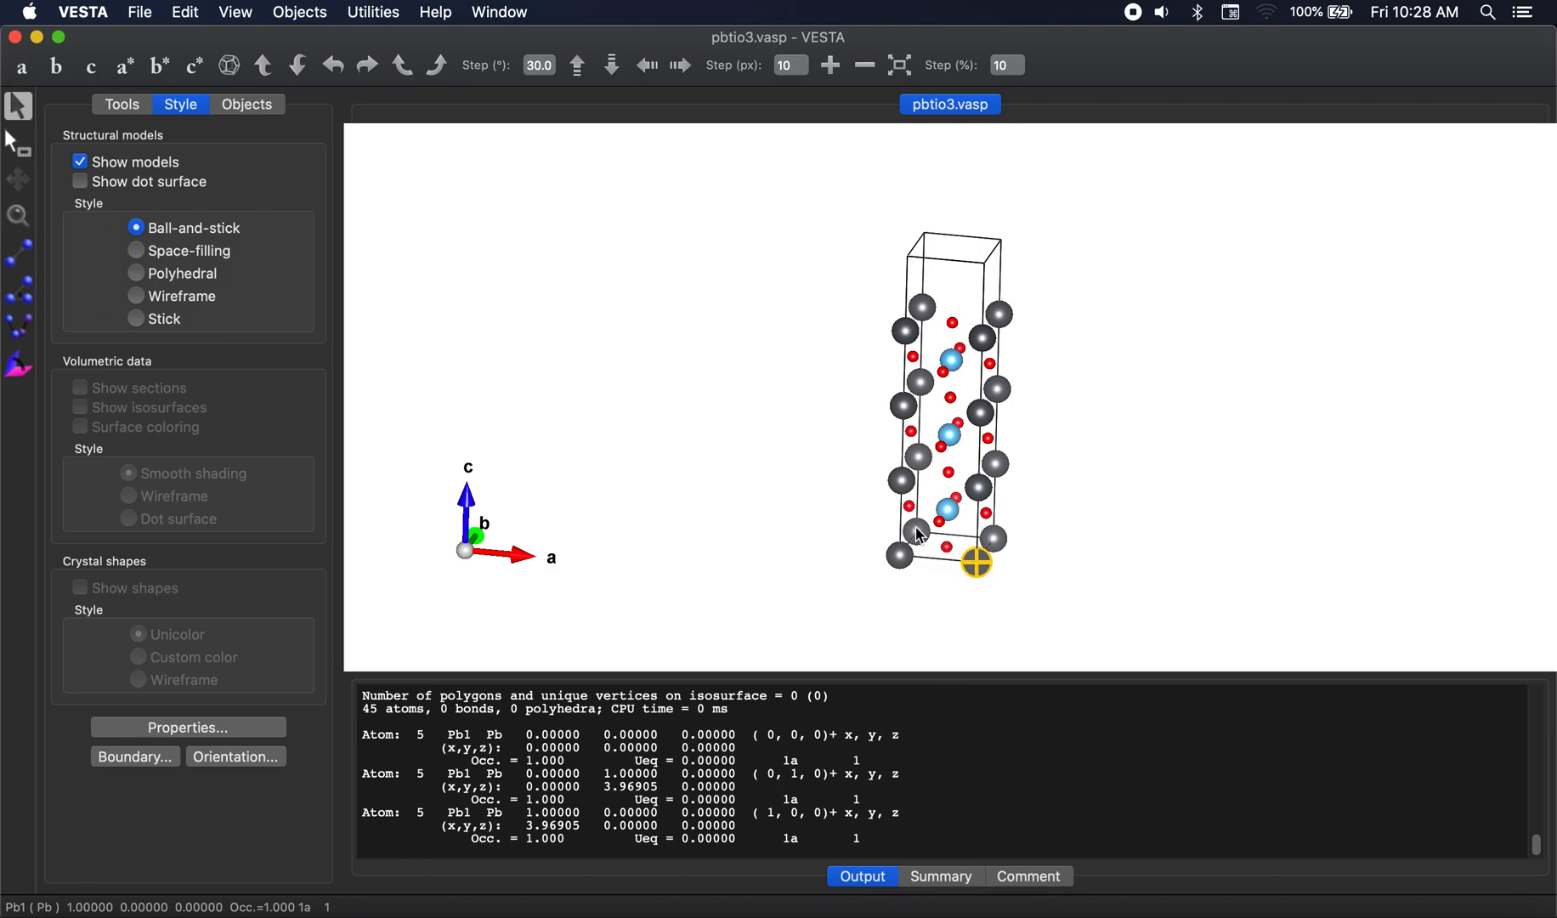
mouse_move(1094, 501)
mouse_down()
mouse_move(1097, 480)
mouse_move(1120, 500)
mouse_up()
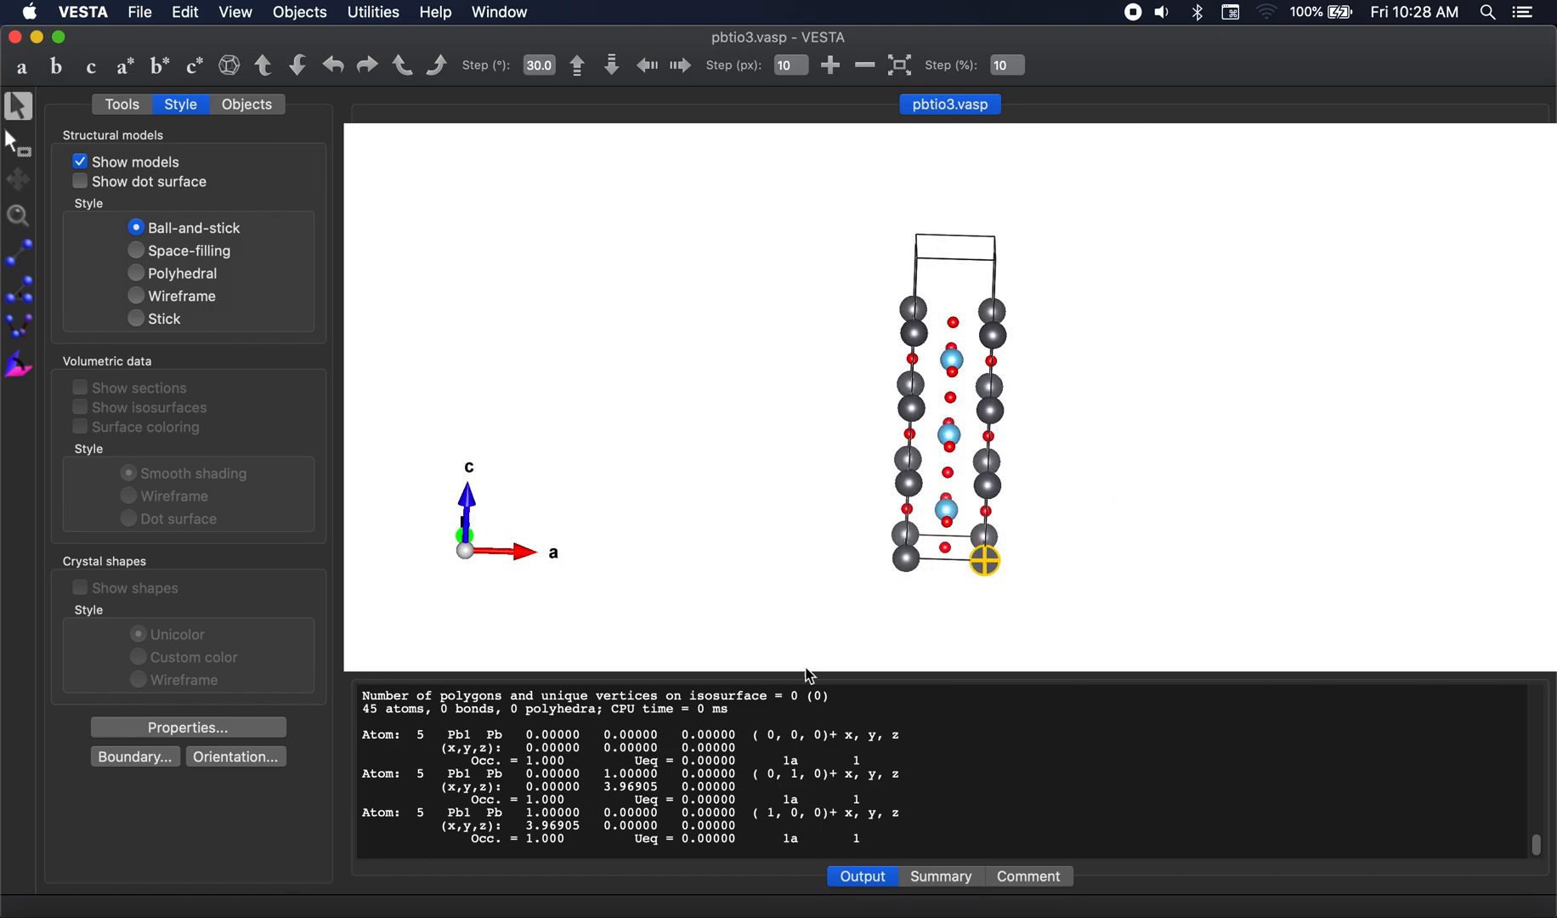
drag(866, 494, 864, 522)
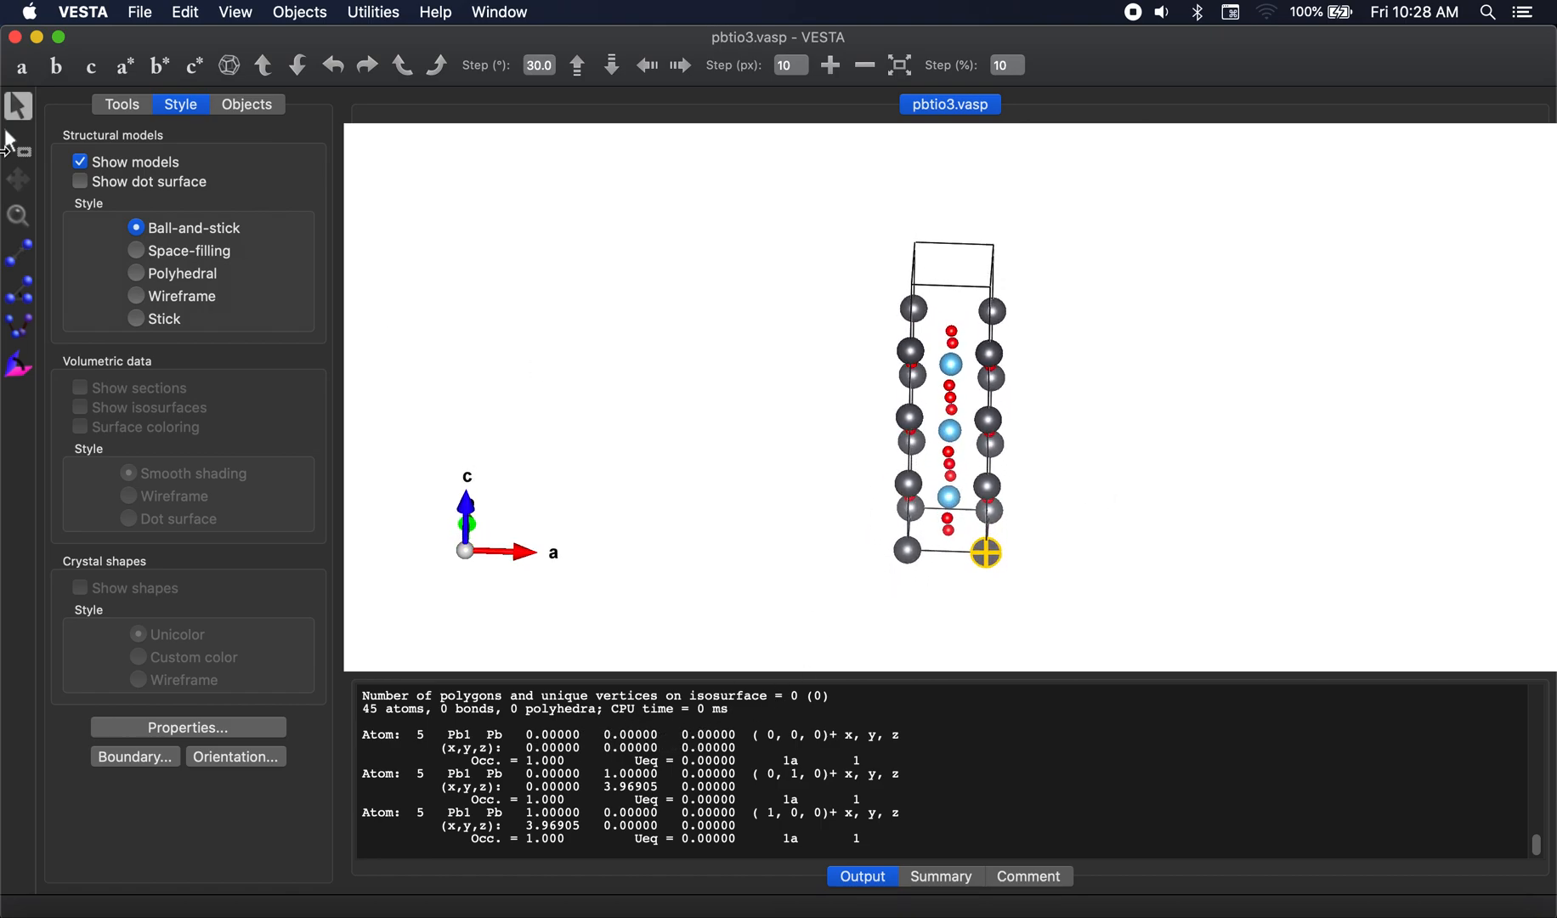
View the slab along the c axis and delete the duplicate periodic atoms on the cell faces at b = 1 and a = 1
click(91, 72)
click(20, 145)
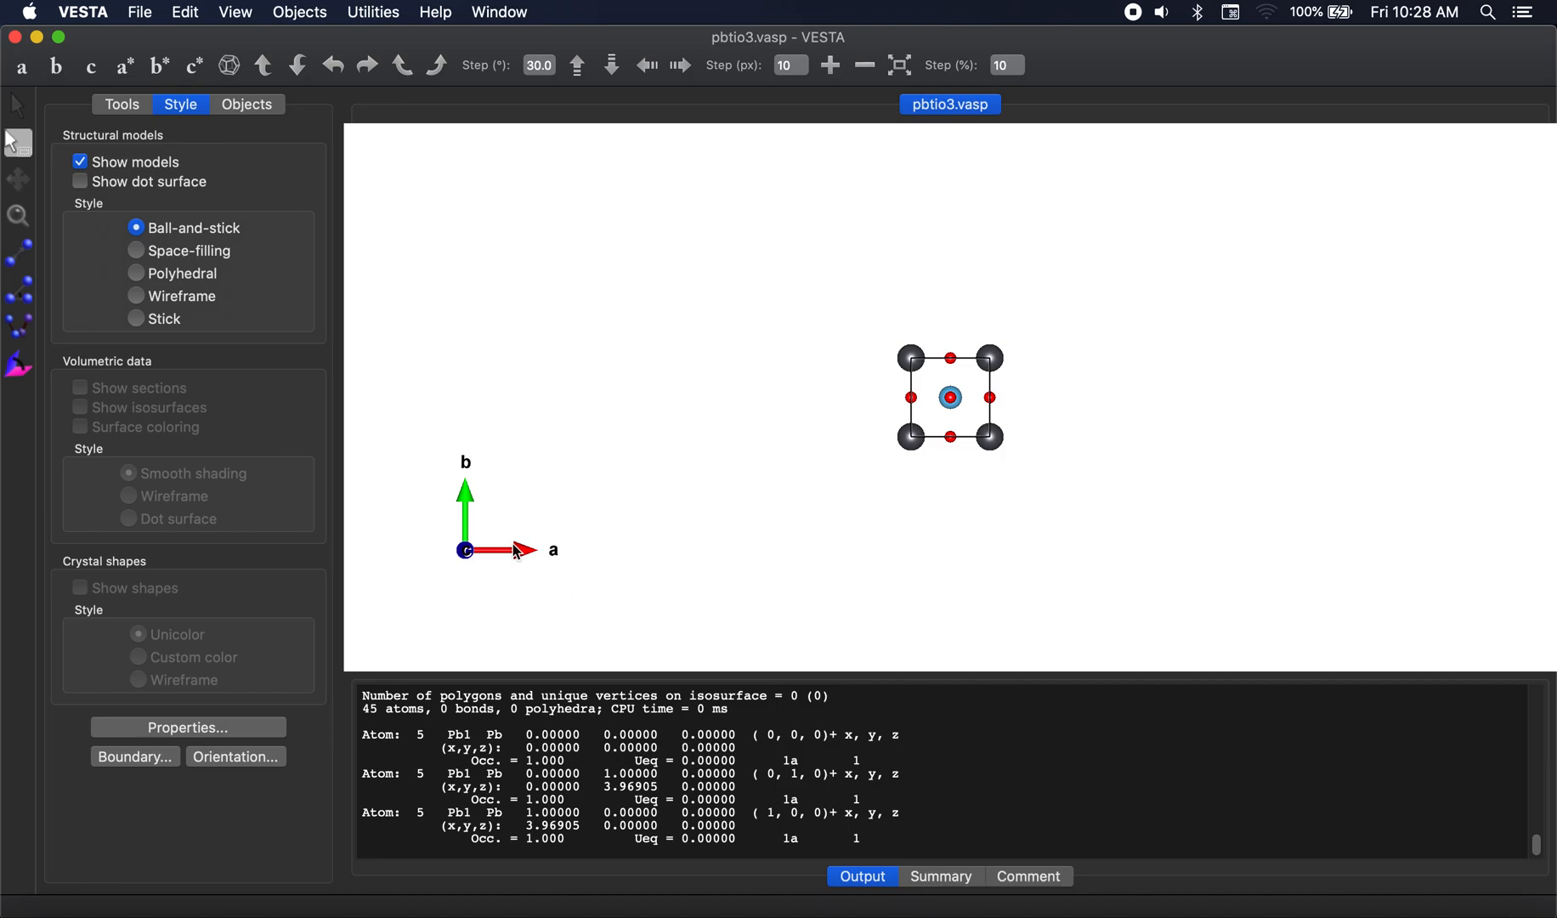
drag(854, 309, 1077, 369)
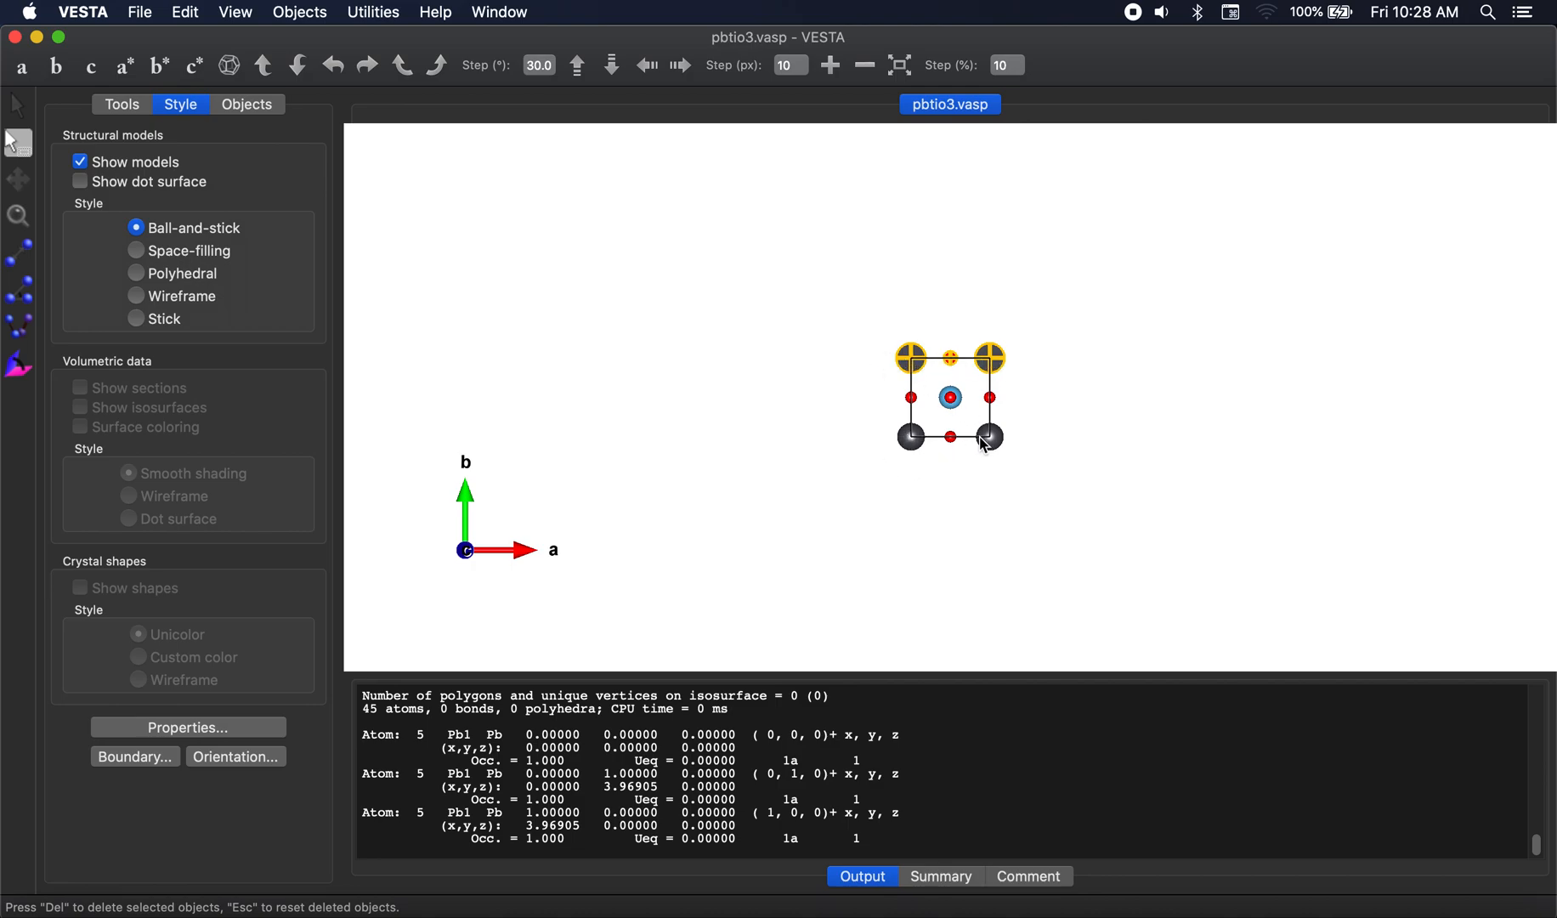
key(Delete)
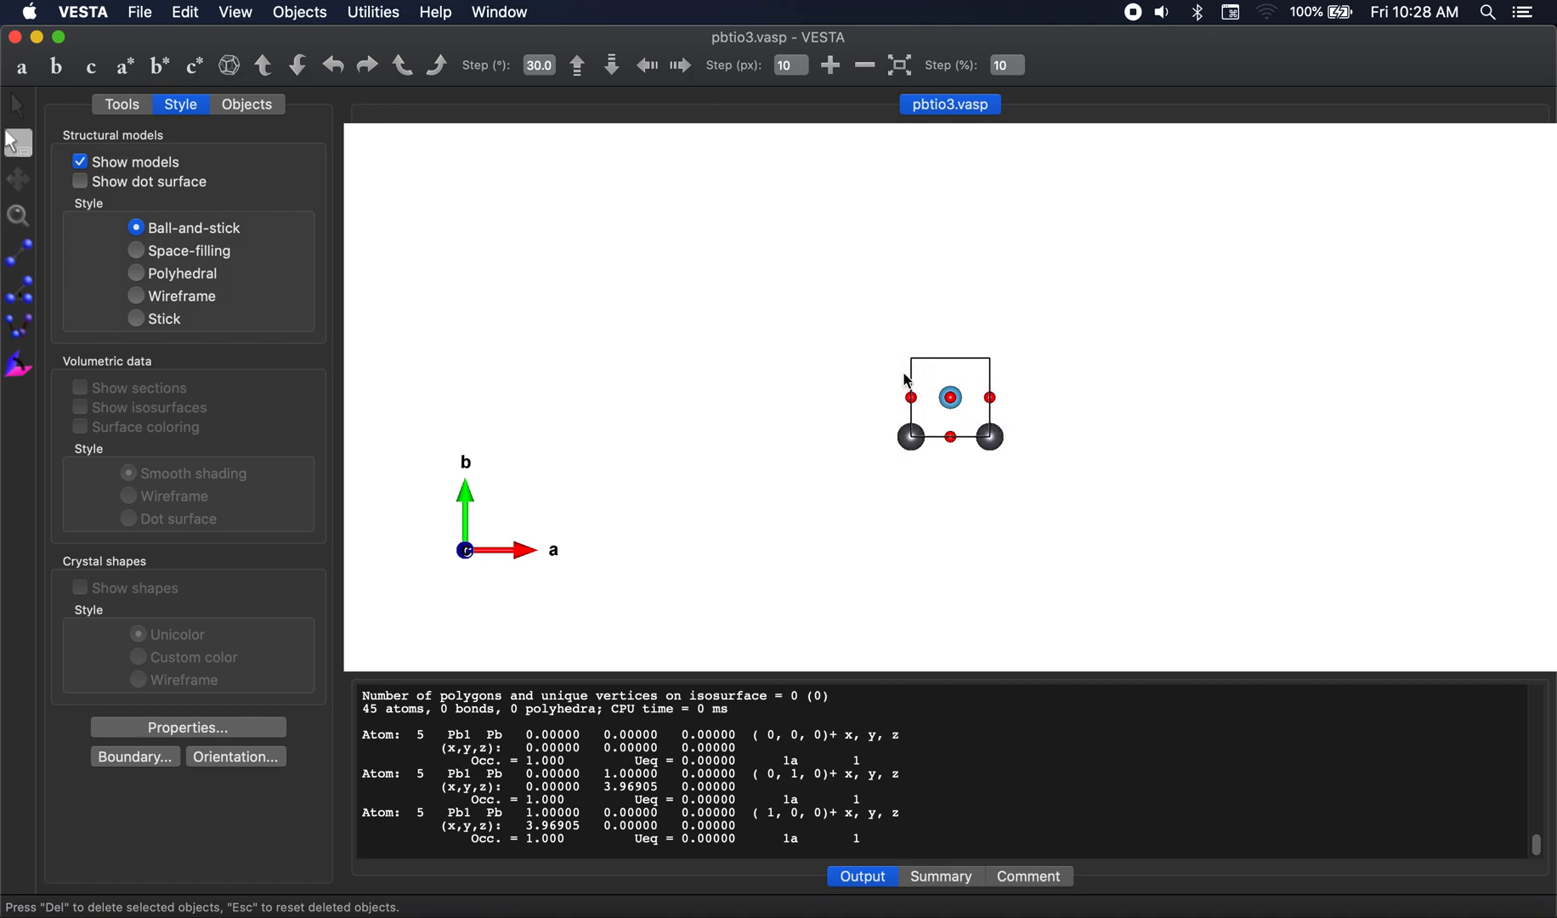
drag(1058, 332, 977, 483)
key(Delete)
click(19, 105)
drag(711, 559, 688, 385)
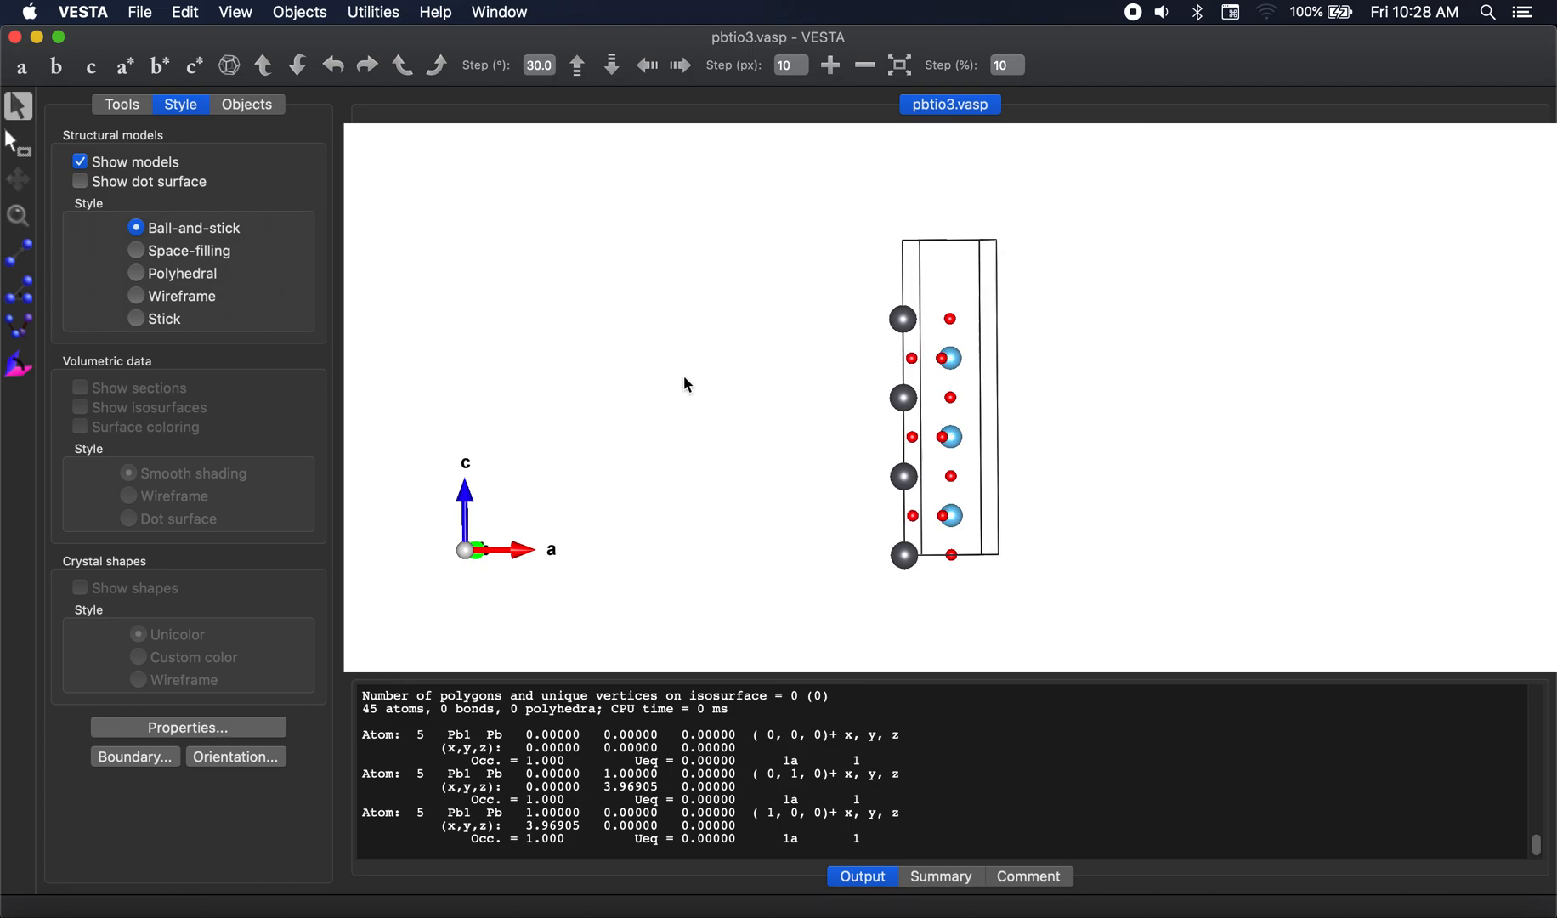
Export the trimmed slab as an XYZ file named pbtio3_pbo_terminated, without saving the hidden atoms
click(140, 11)
click(195, 189)
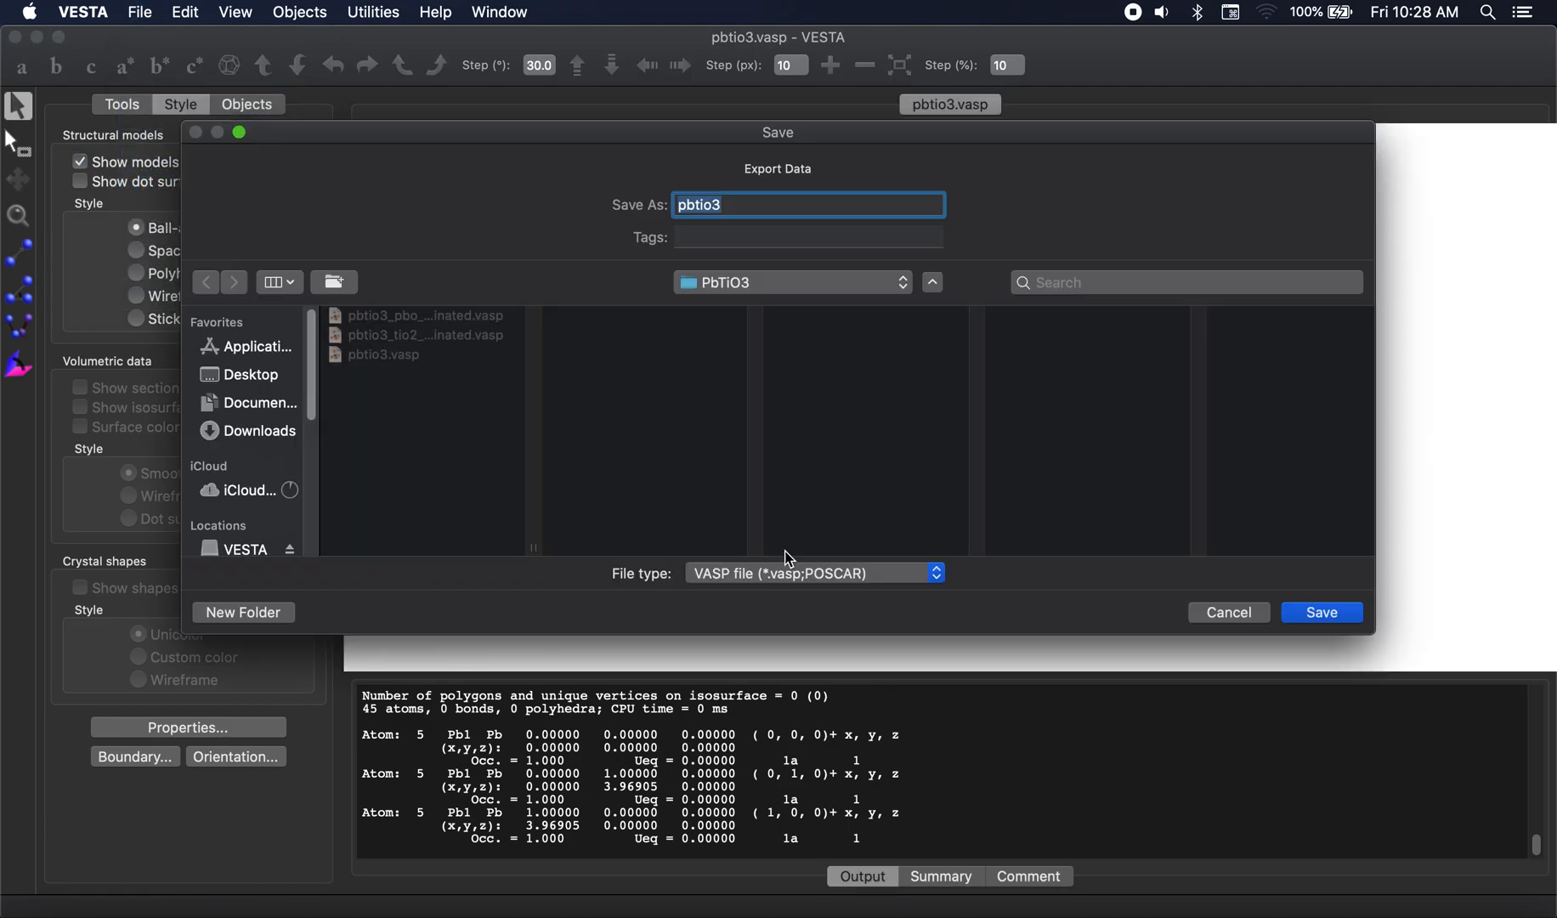
click(753, 574)
click(472, 320)
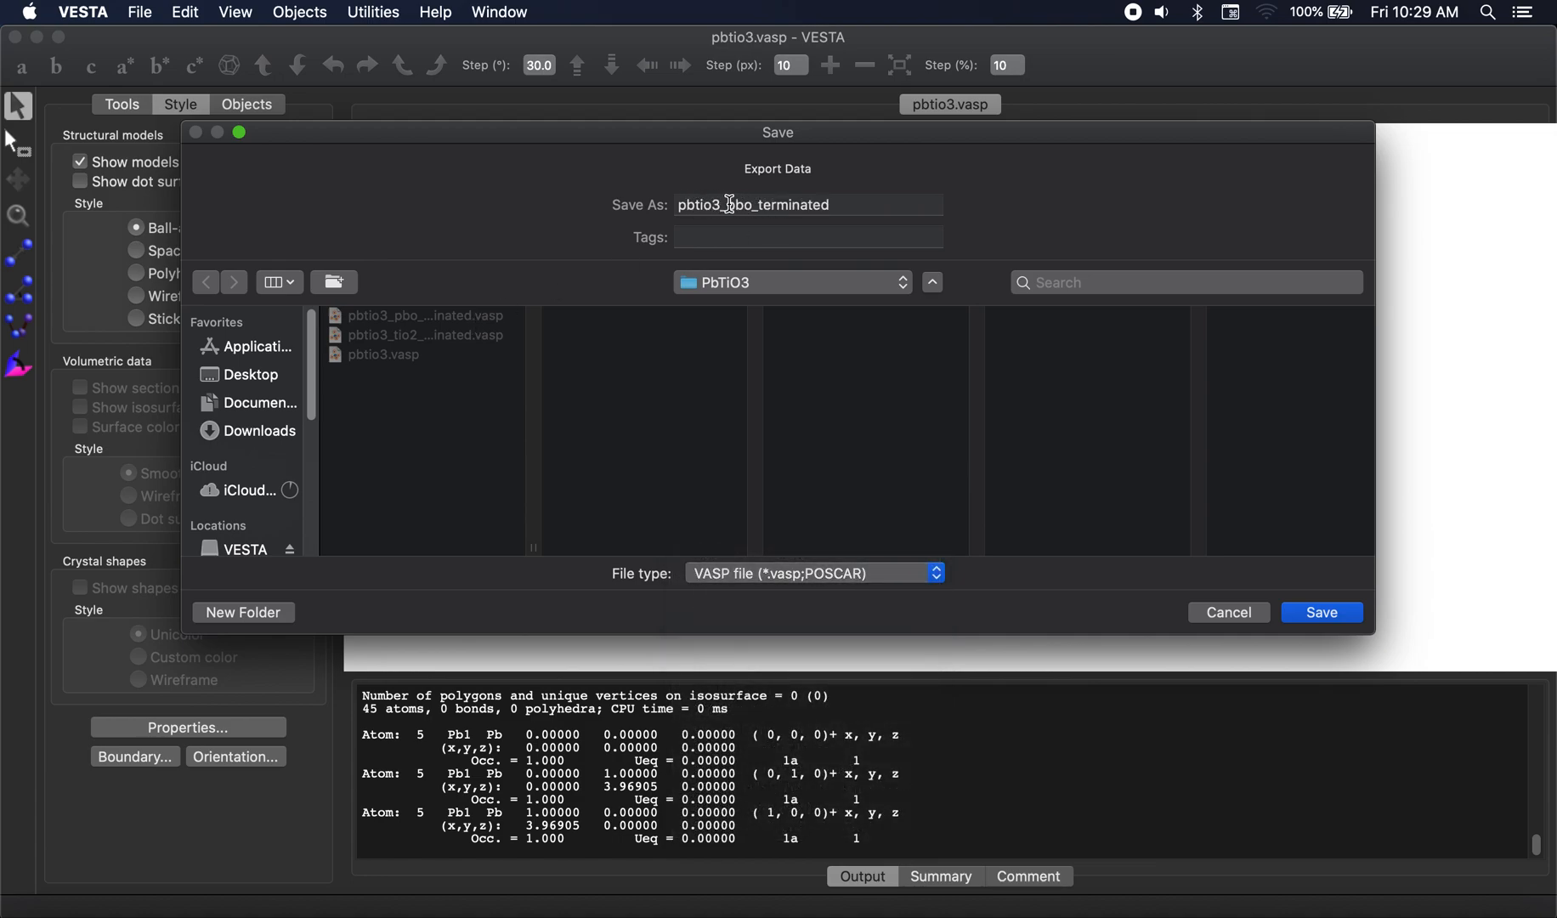
click(756, 579)
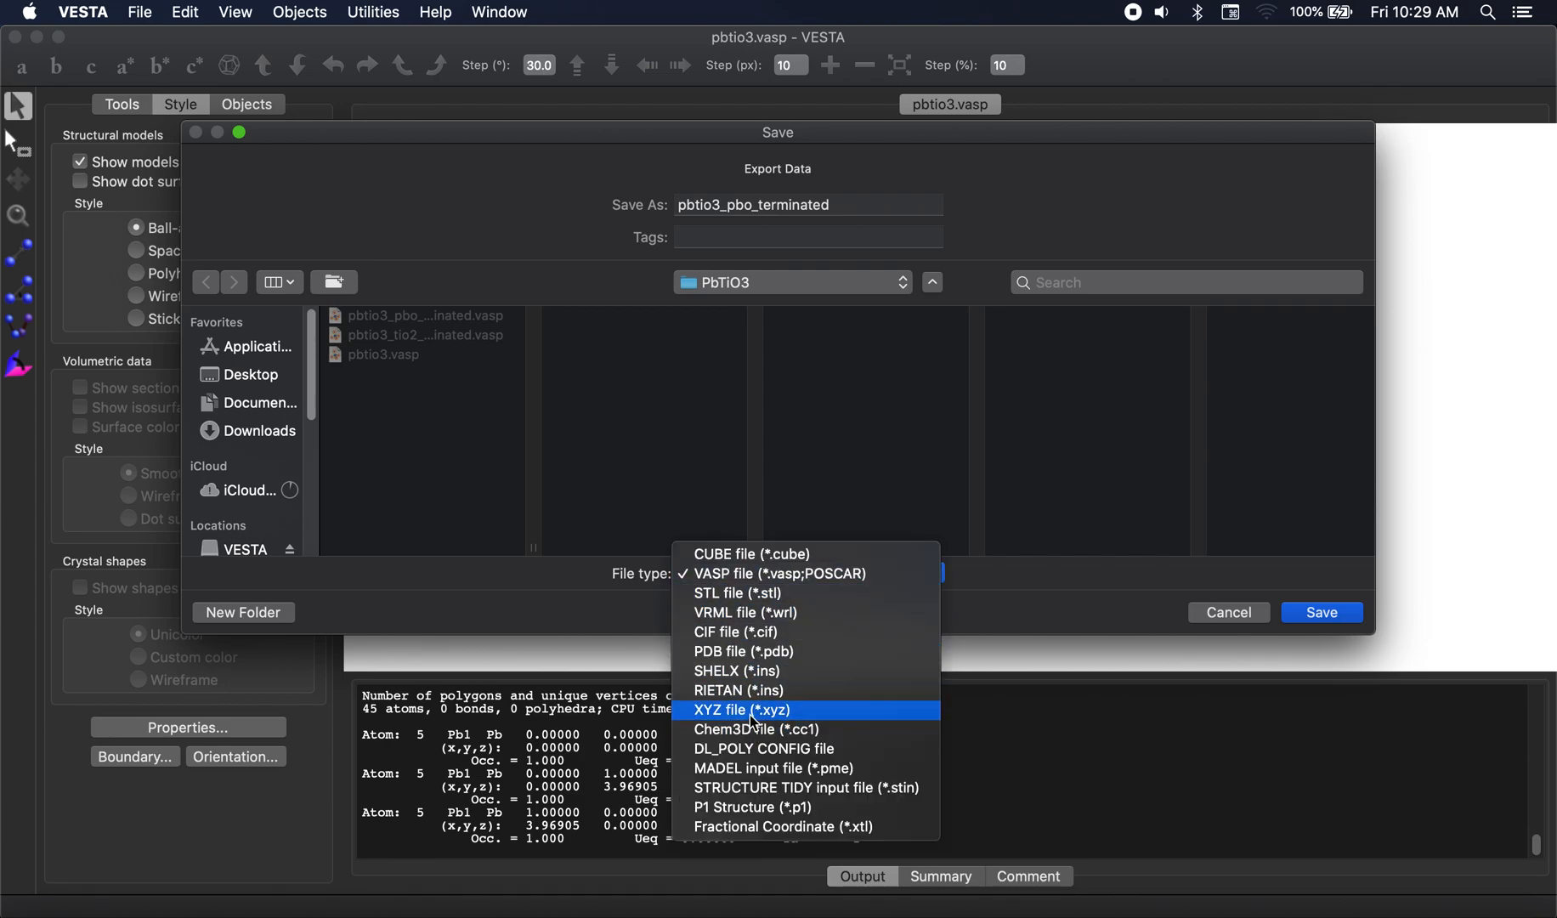
click(750, 715)
click(1339, 612)
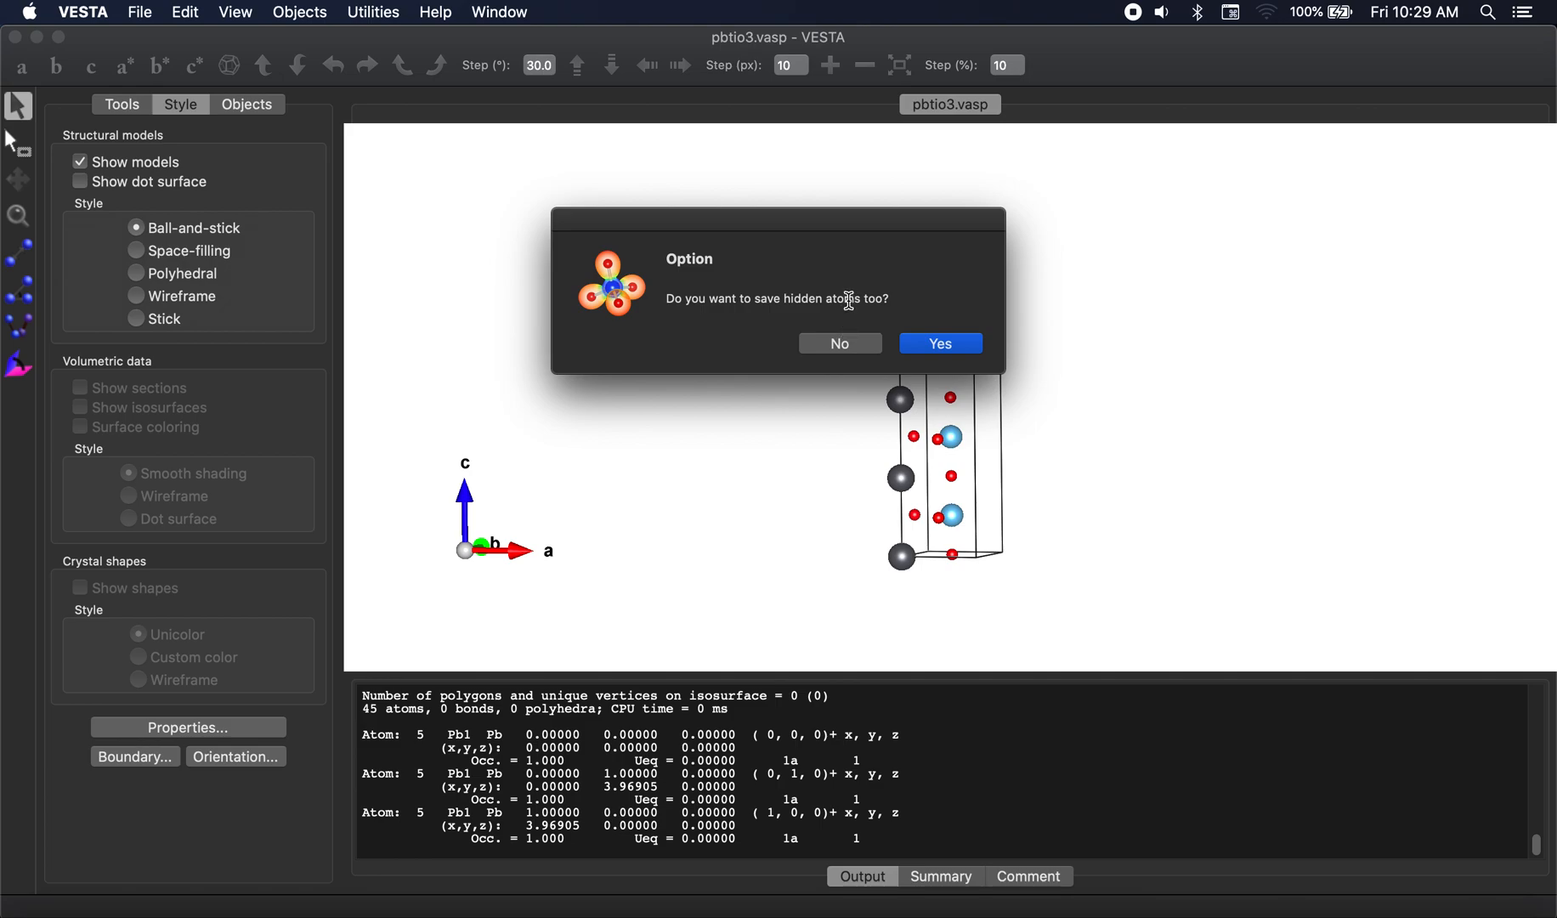
click(837, 344)
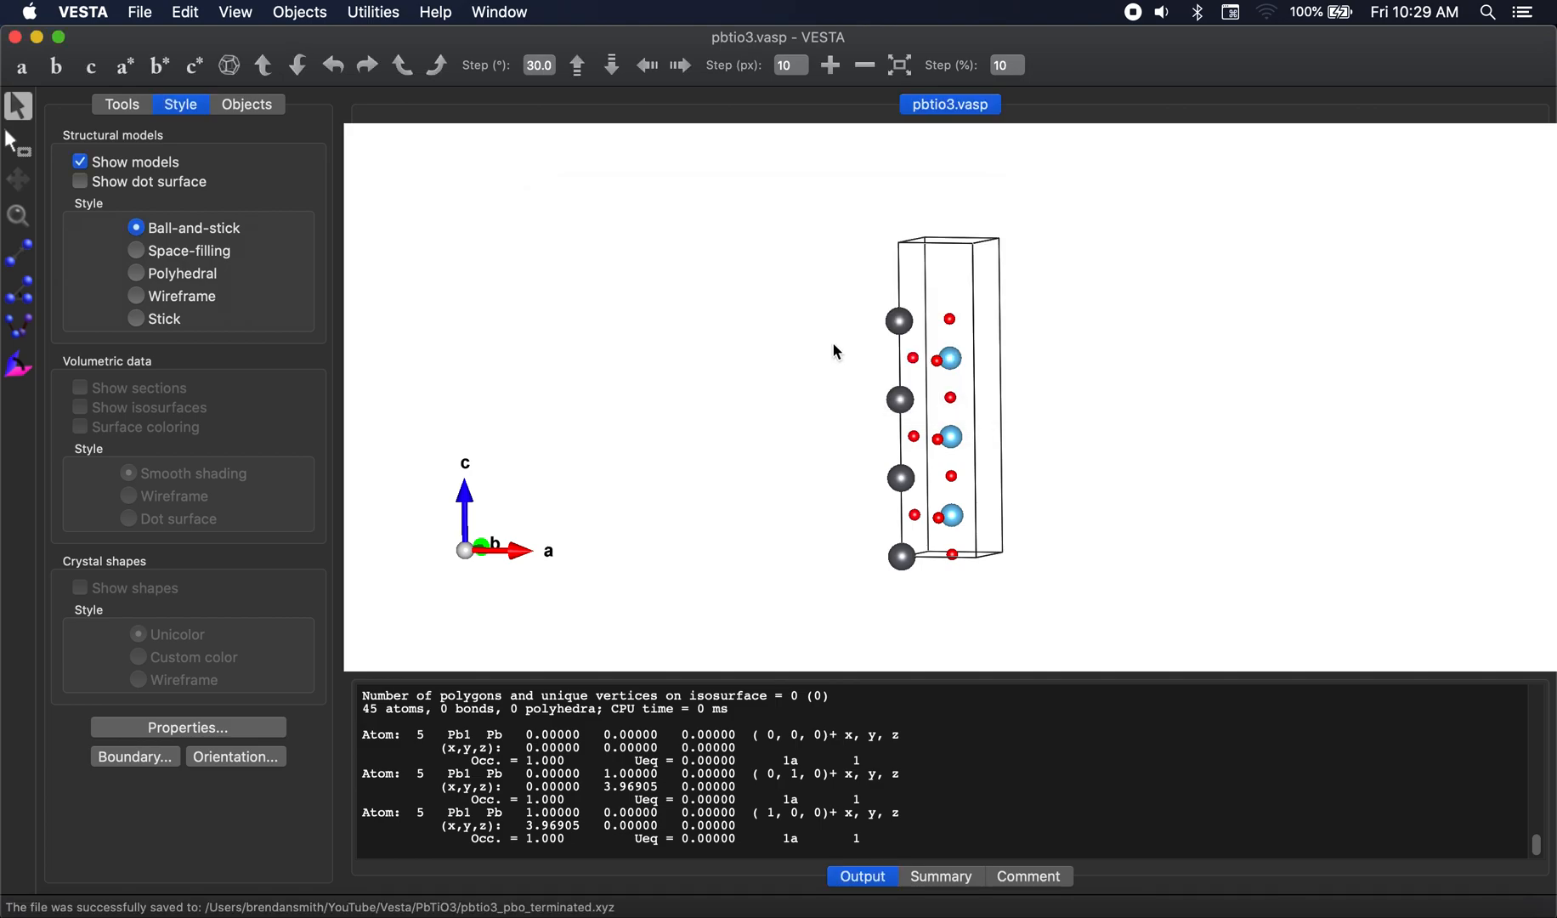
Undo all the atom deletions to restore the complete 1×1×4 supercell
drag(770, 347, 800, 342)
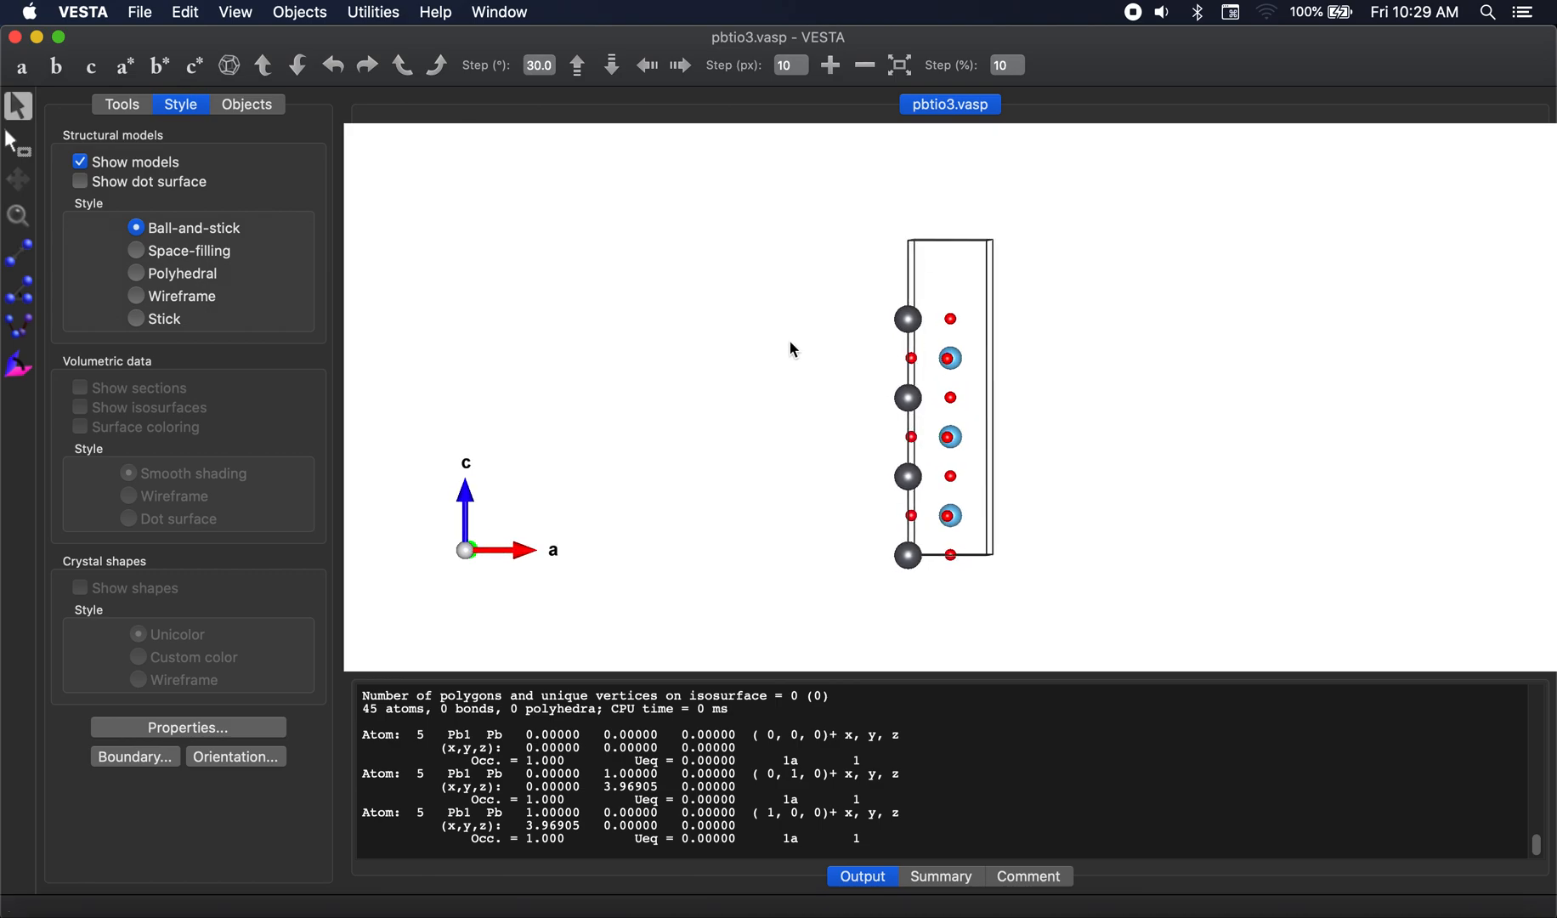
key(super+z)
key(super+z)
key(super+z)
key(super+z)
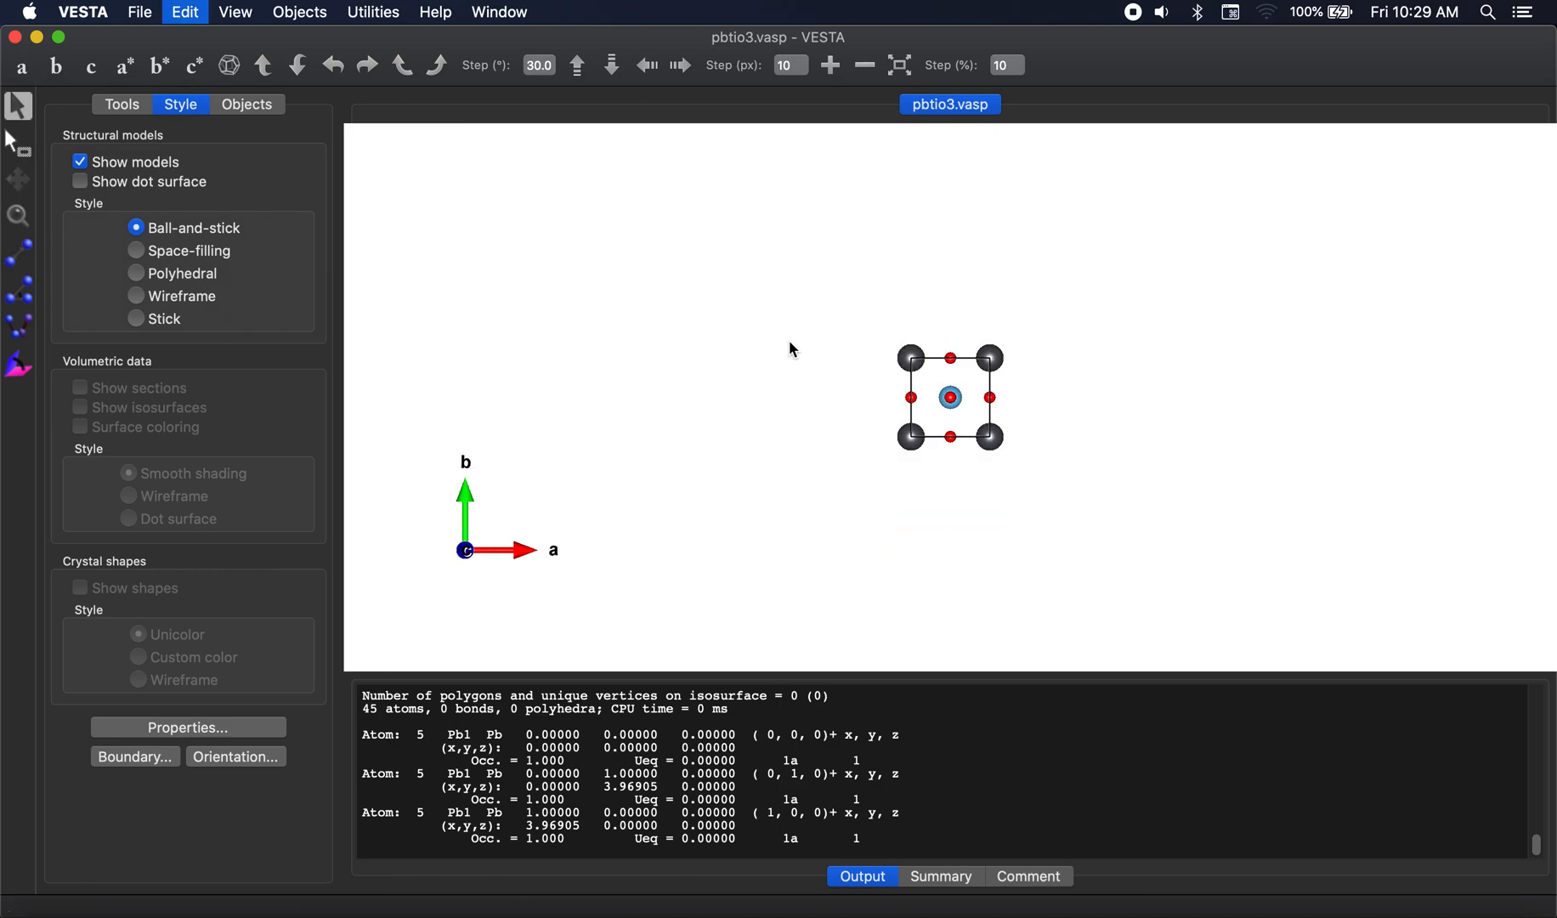
drag(814, 498, 811, 338)
key(super+z)
key(super+z)
key(super+z)
key(super+z)
key(super+z)
key(super+z)
key(super+z)
key(super+z)
scroll(1034, 442, up, 8)
drag(1083, 443, 1079, 444)
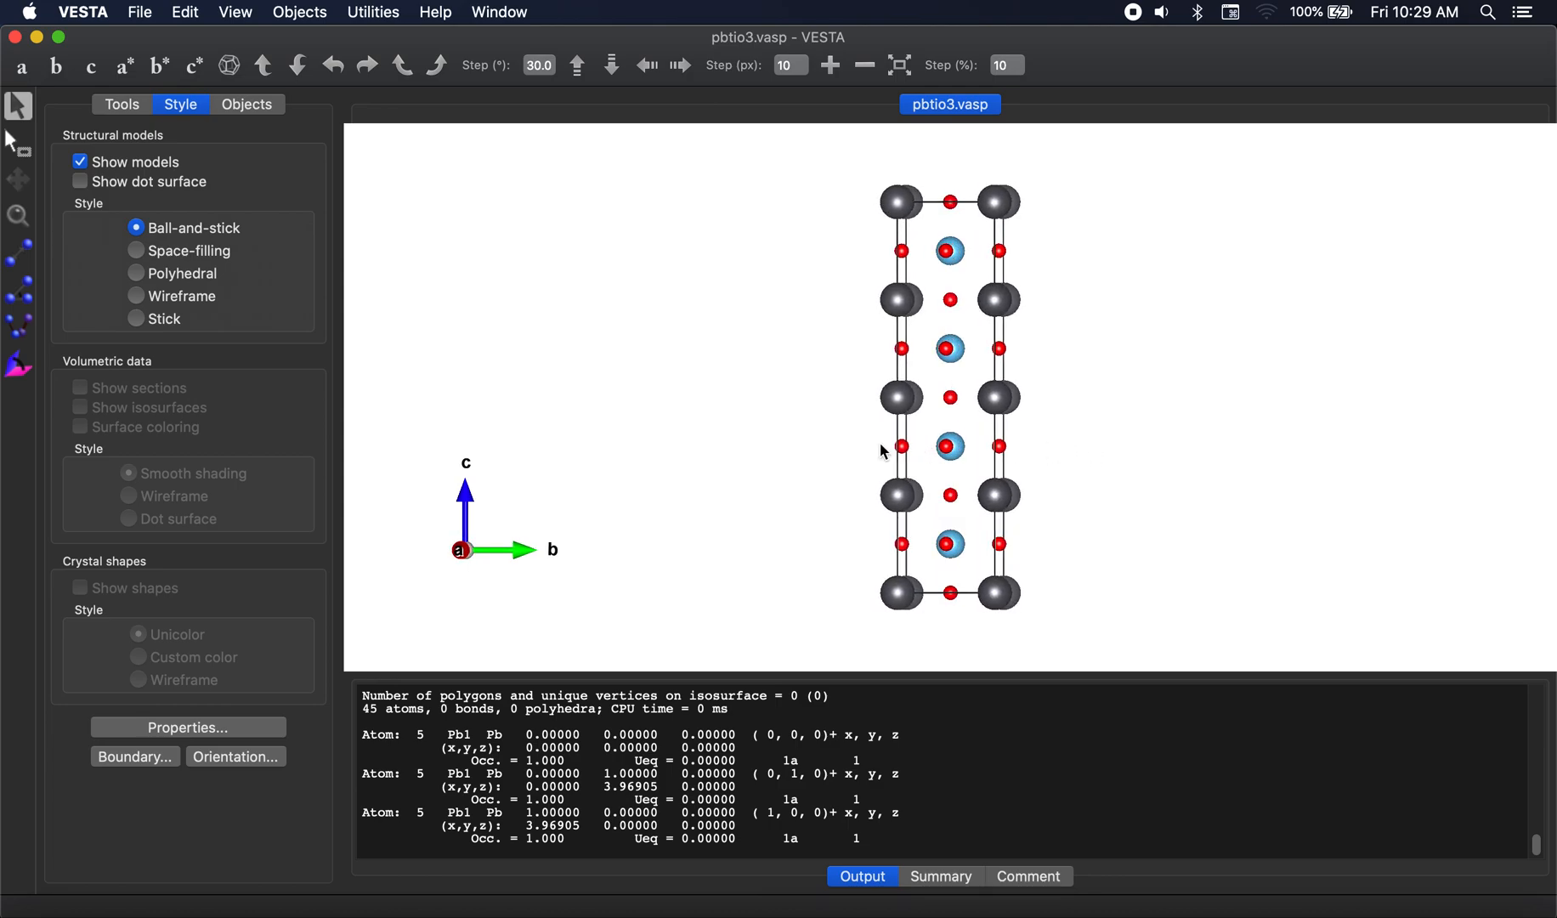
Delete the outermost PbO layers at both ends of the 1×1×4 supercell along c to make a TiO2-terminated slab
drag(924, 554, 917, 544)
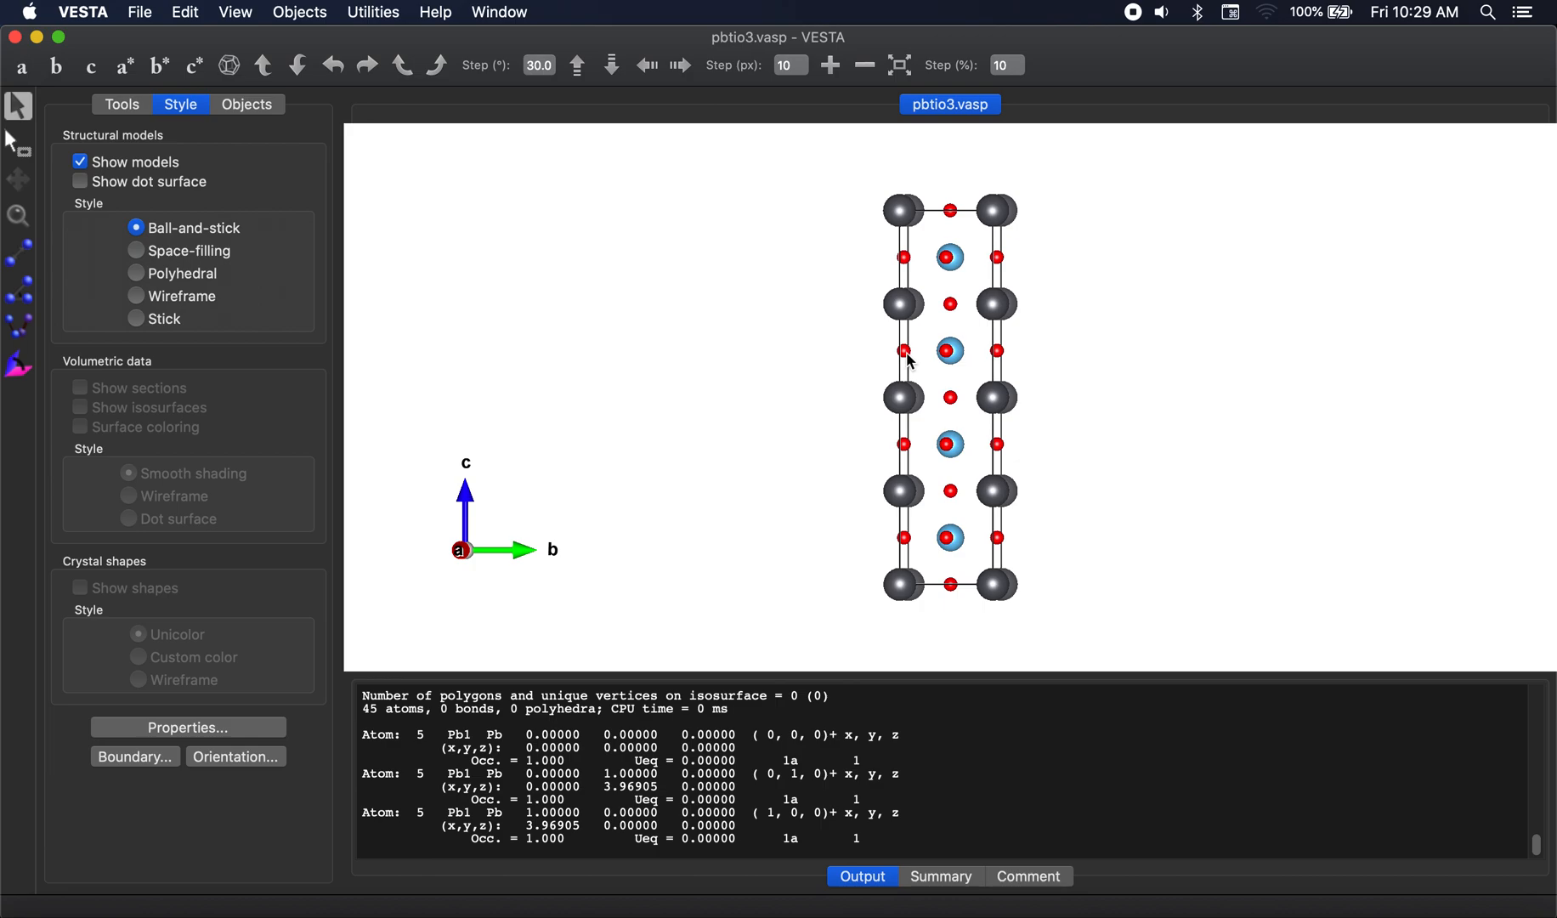
click(19, 144)
drag(835, 192, 1072, 229)
key(Delete)
drag(1049, 562, 839, 616)
drag(1045, 586, 814, 599)
key(Delete)
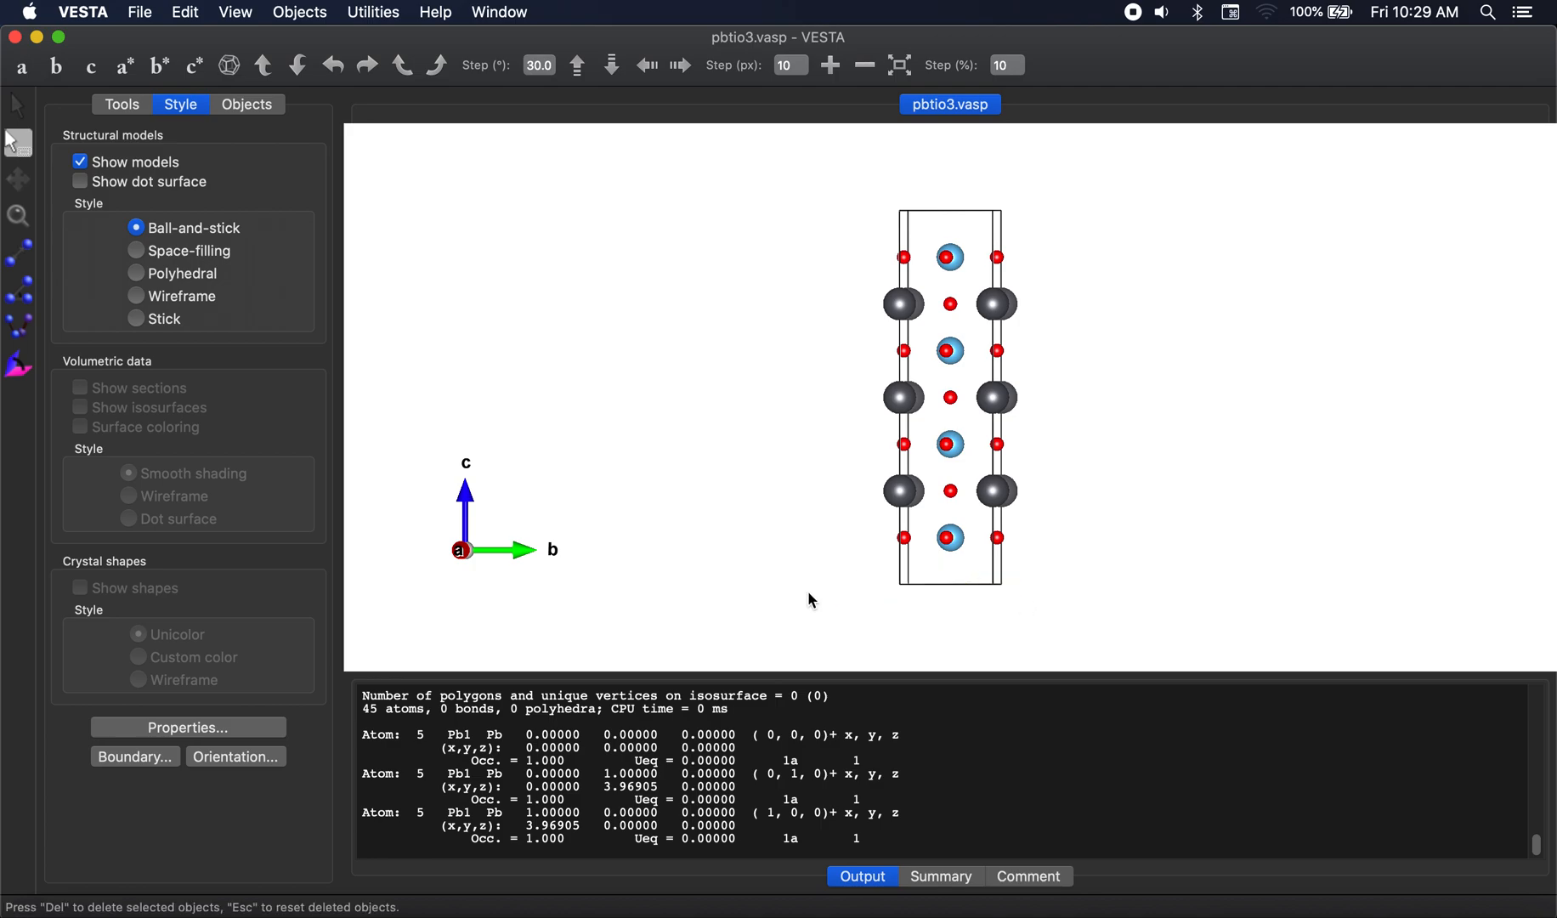
View the TiO2-terminated slab along the c axis and delete the duplicate periodic atoms on the a = 1 and b = 1 faces
click(20, 107)
mouse_move(1171, 311)
mouse_down()
mouse_move(1086, 317)
mouse_move(1193, 318)
mouse_move(1152, 311)
mouse_move(1169, 319)
mouse_up()
click(93, 72)
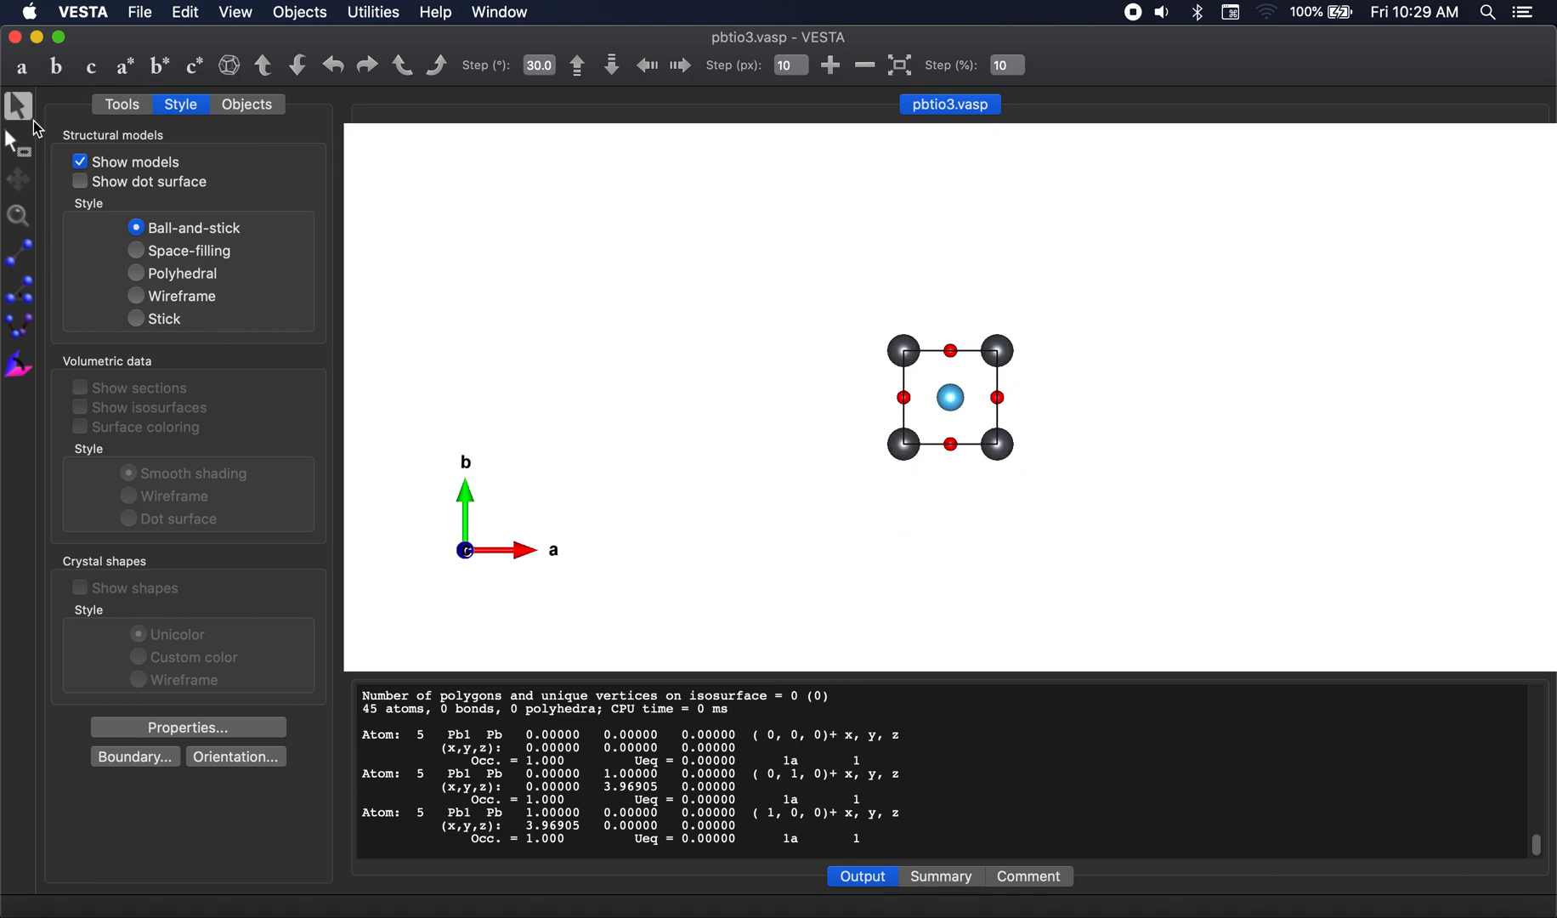
click(23, 148)
drag(859, 302, 986, 491)
key(Delete)
click(19, 107)
drag(1164, 553, 1123, 345)
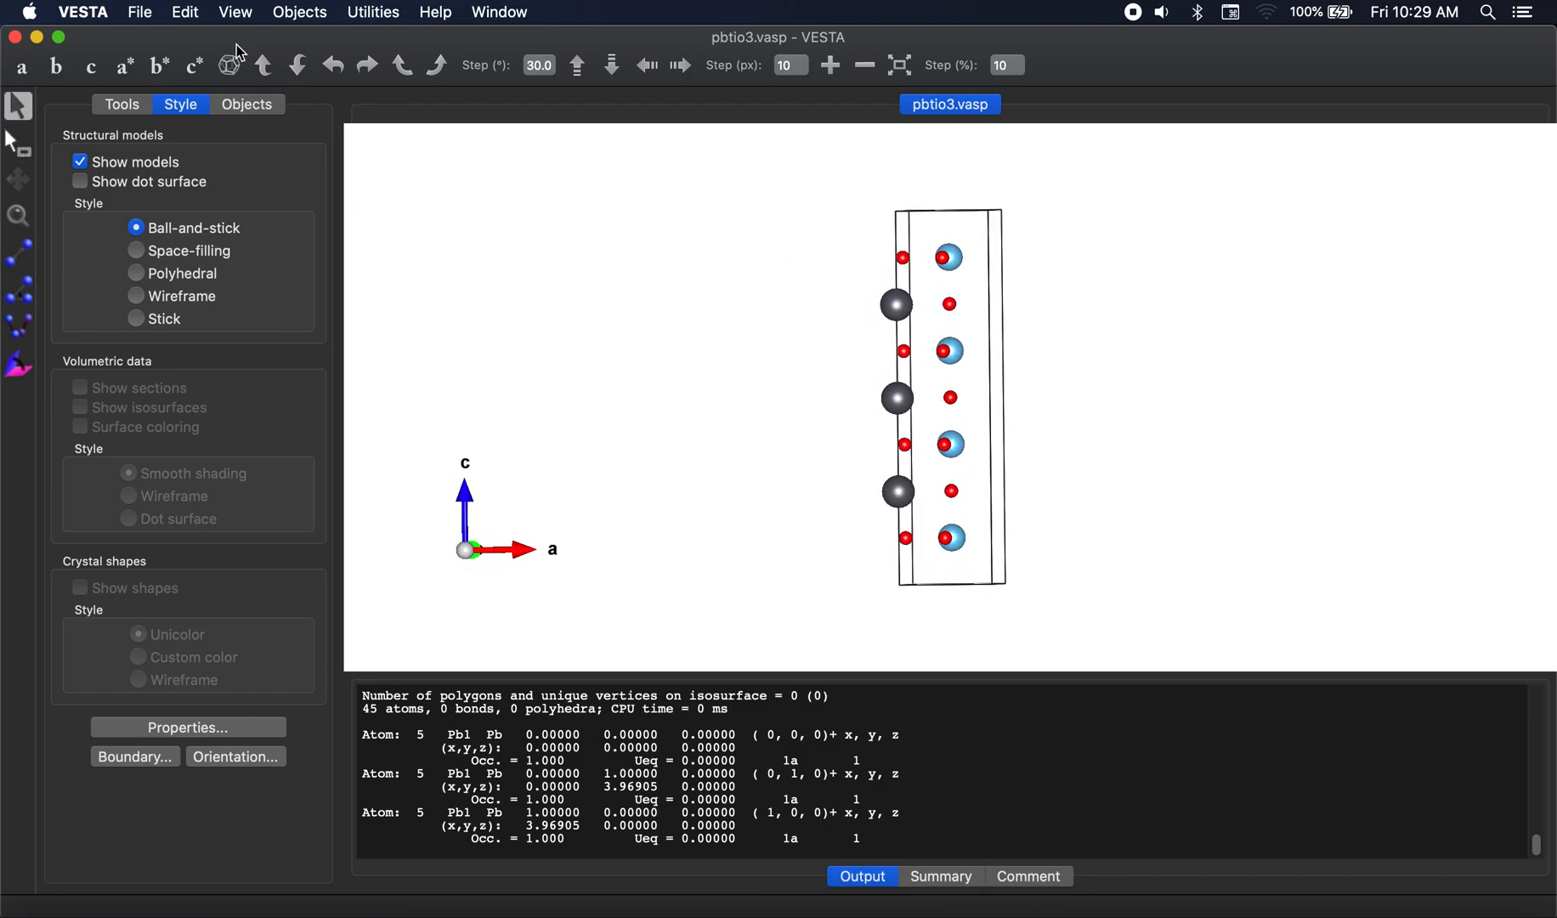
Export the TiO2-terminated slab as an XYZ file named pbtio3_tio2_terminated, without saving the hidden atoms
click(141, 11)
click(200, 190)
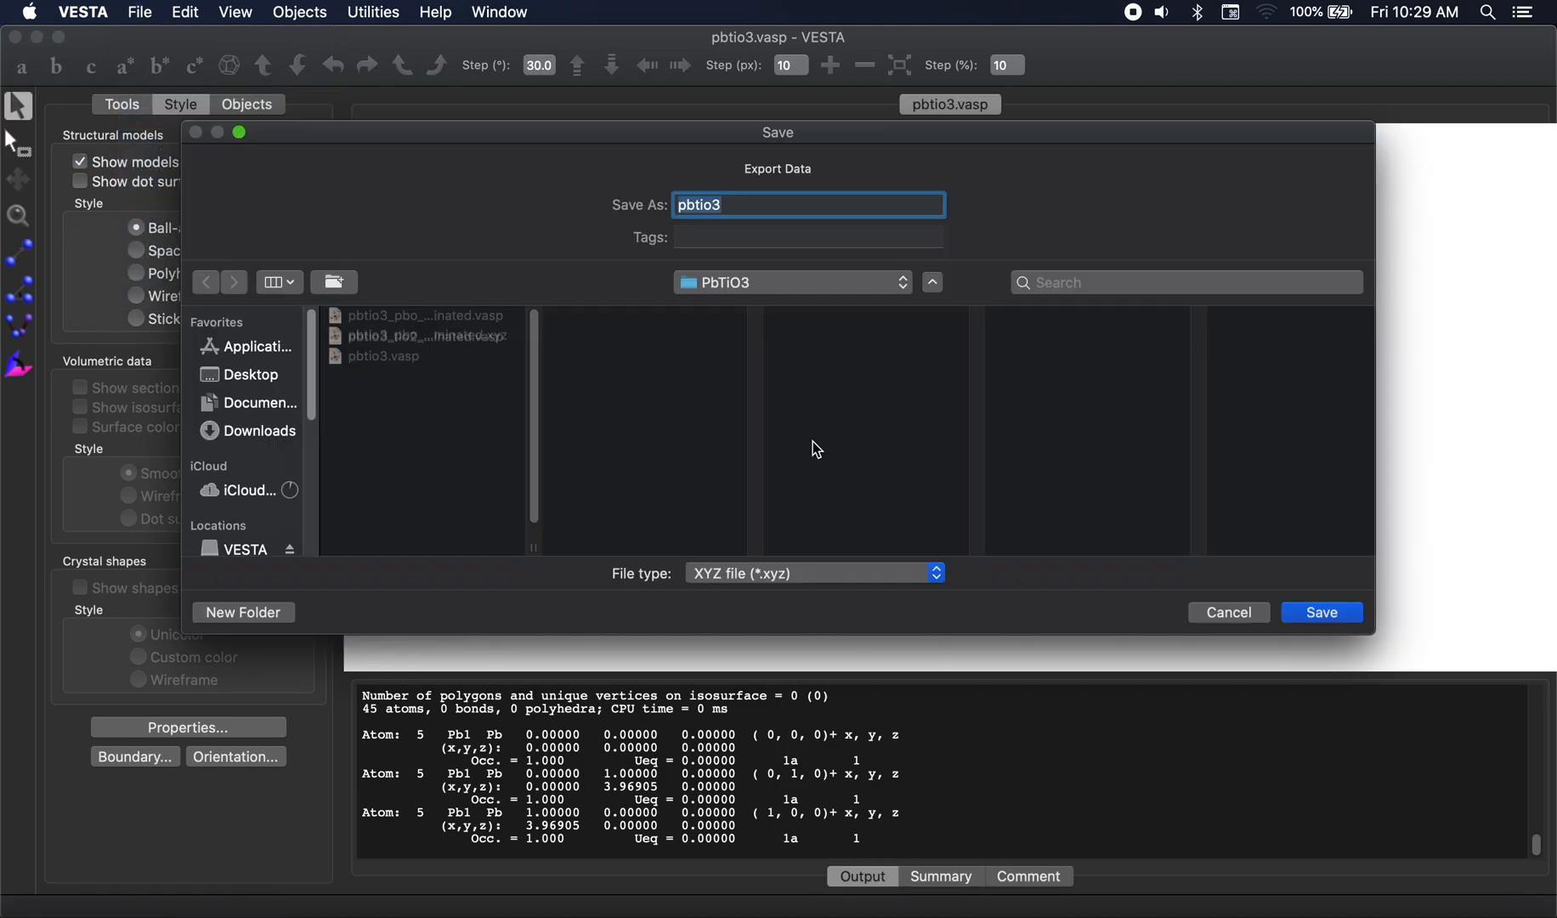
click(442, 337)
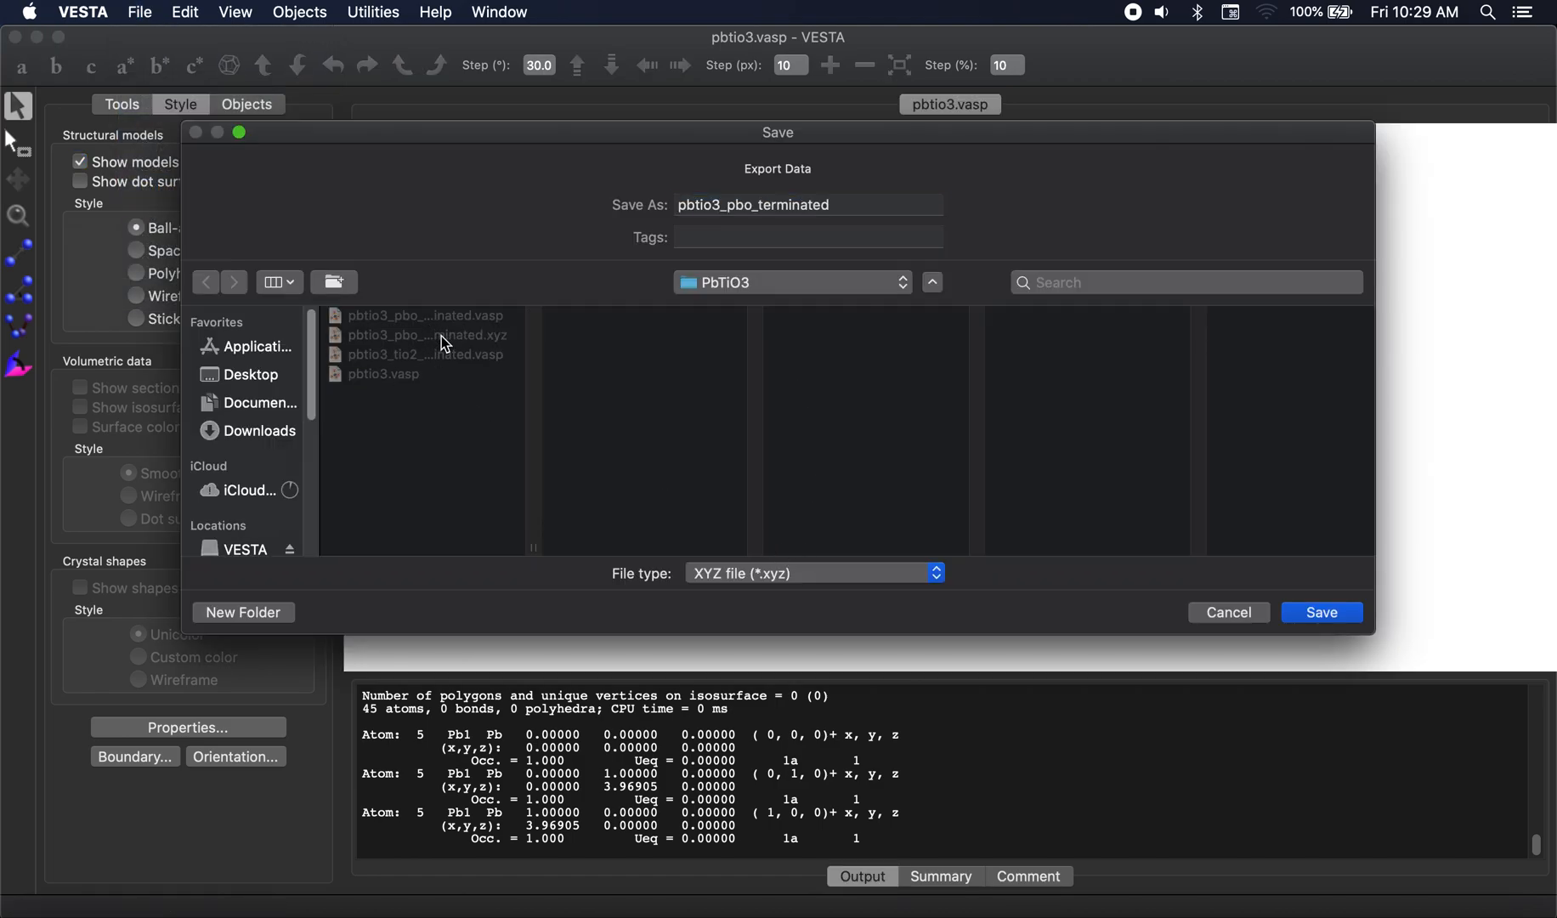
click(438, 355)
click(1346, 625)
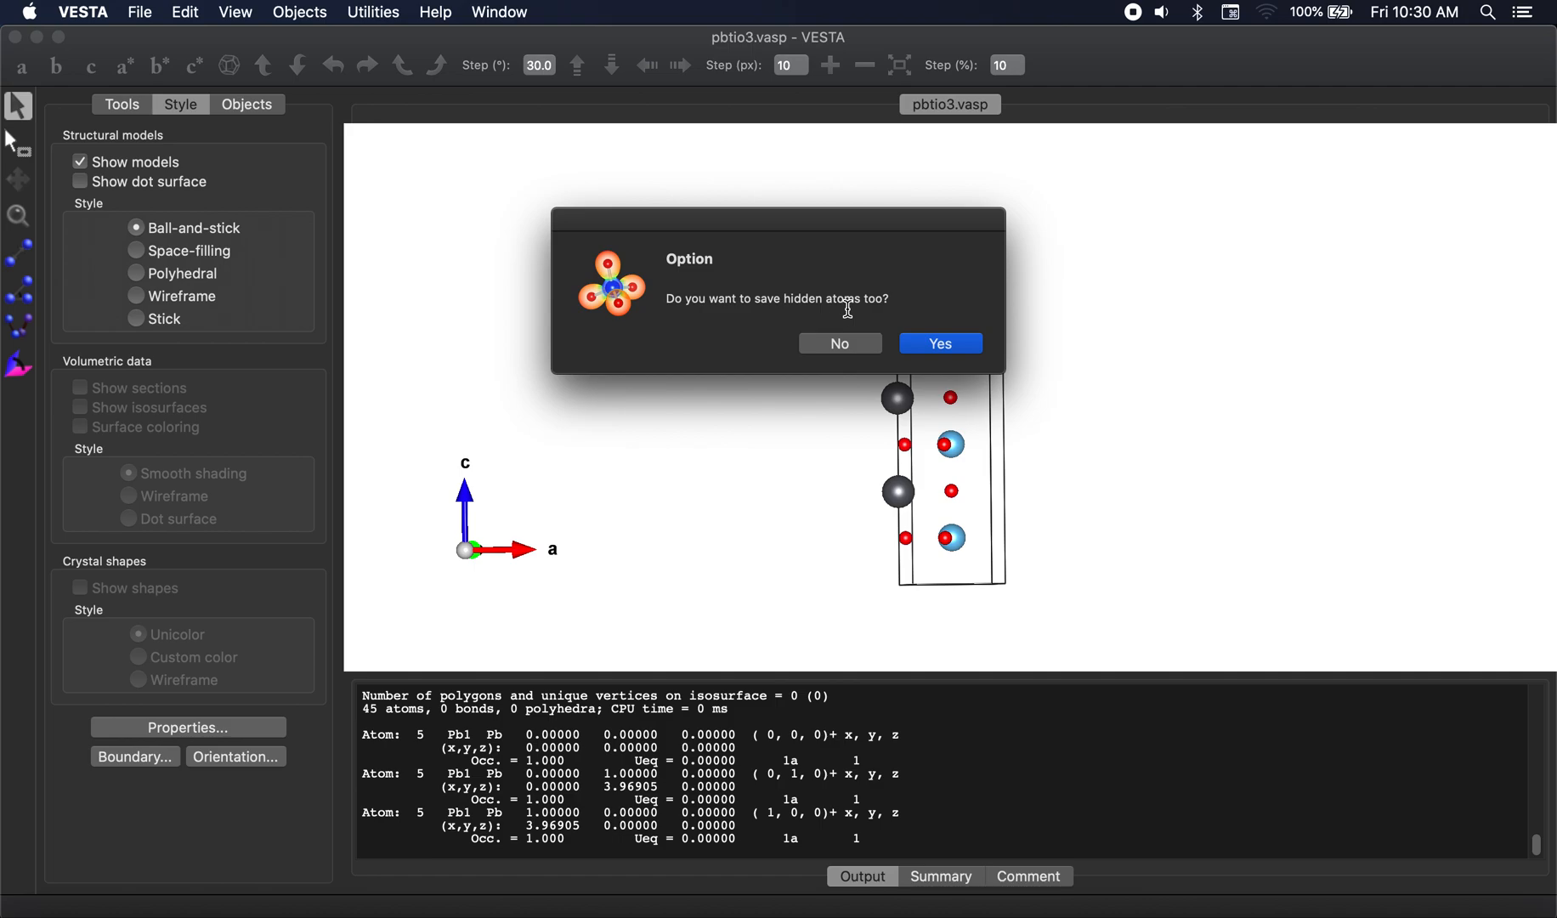
click(842, 343)
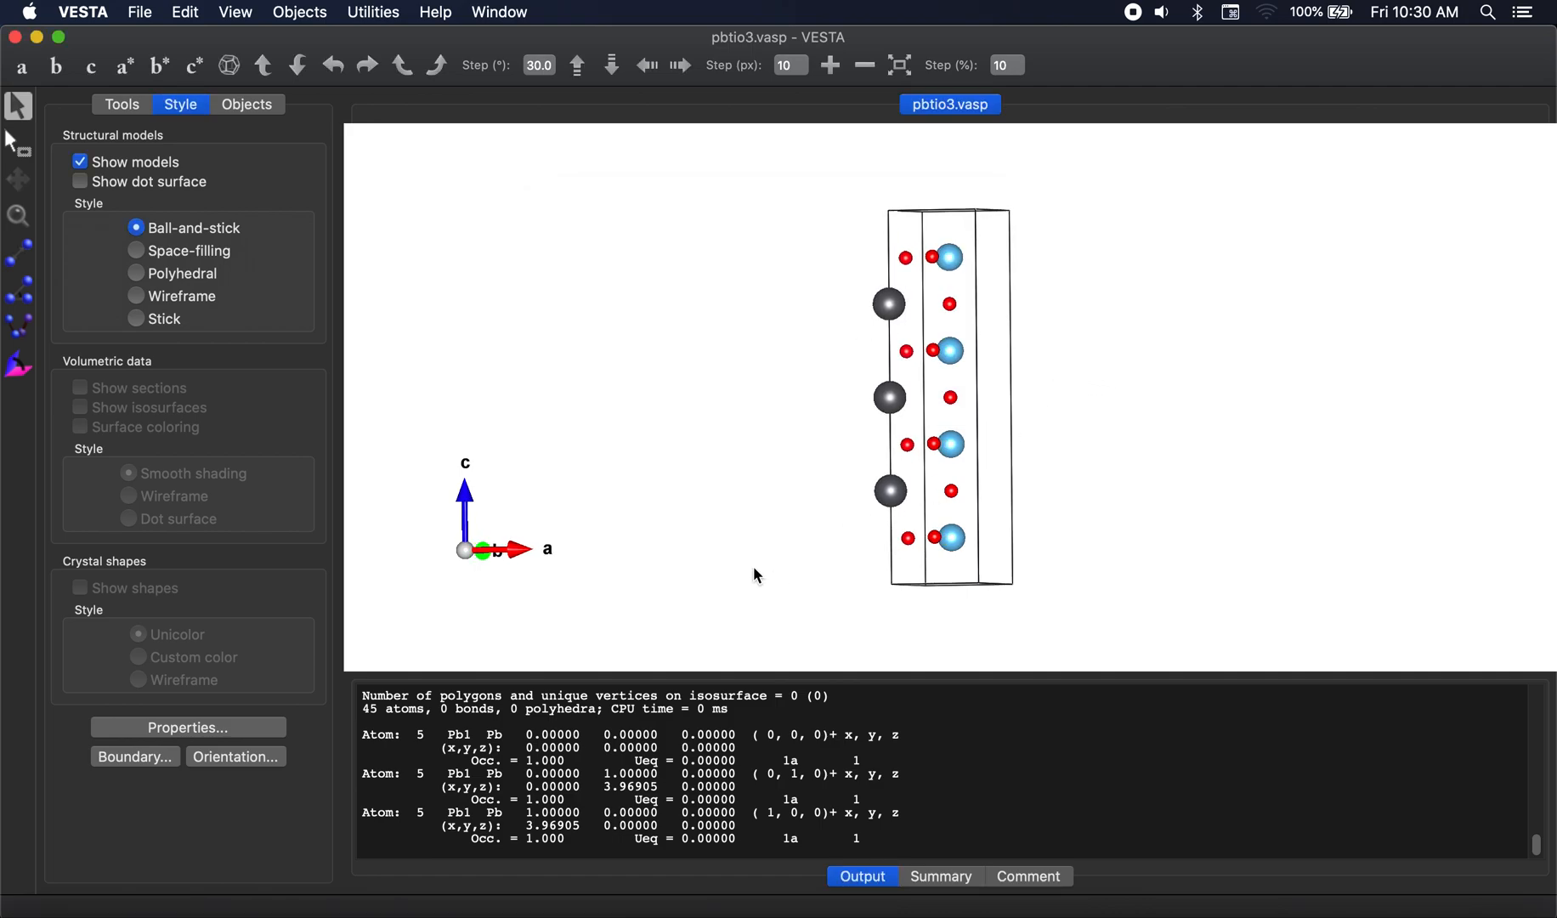
Switch to PyCharm, close pbtio3.vasp and open pbtio3_pbo_terminated.vasp and pbtio3_pbo_terminated.xyz
click(349, 902)
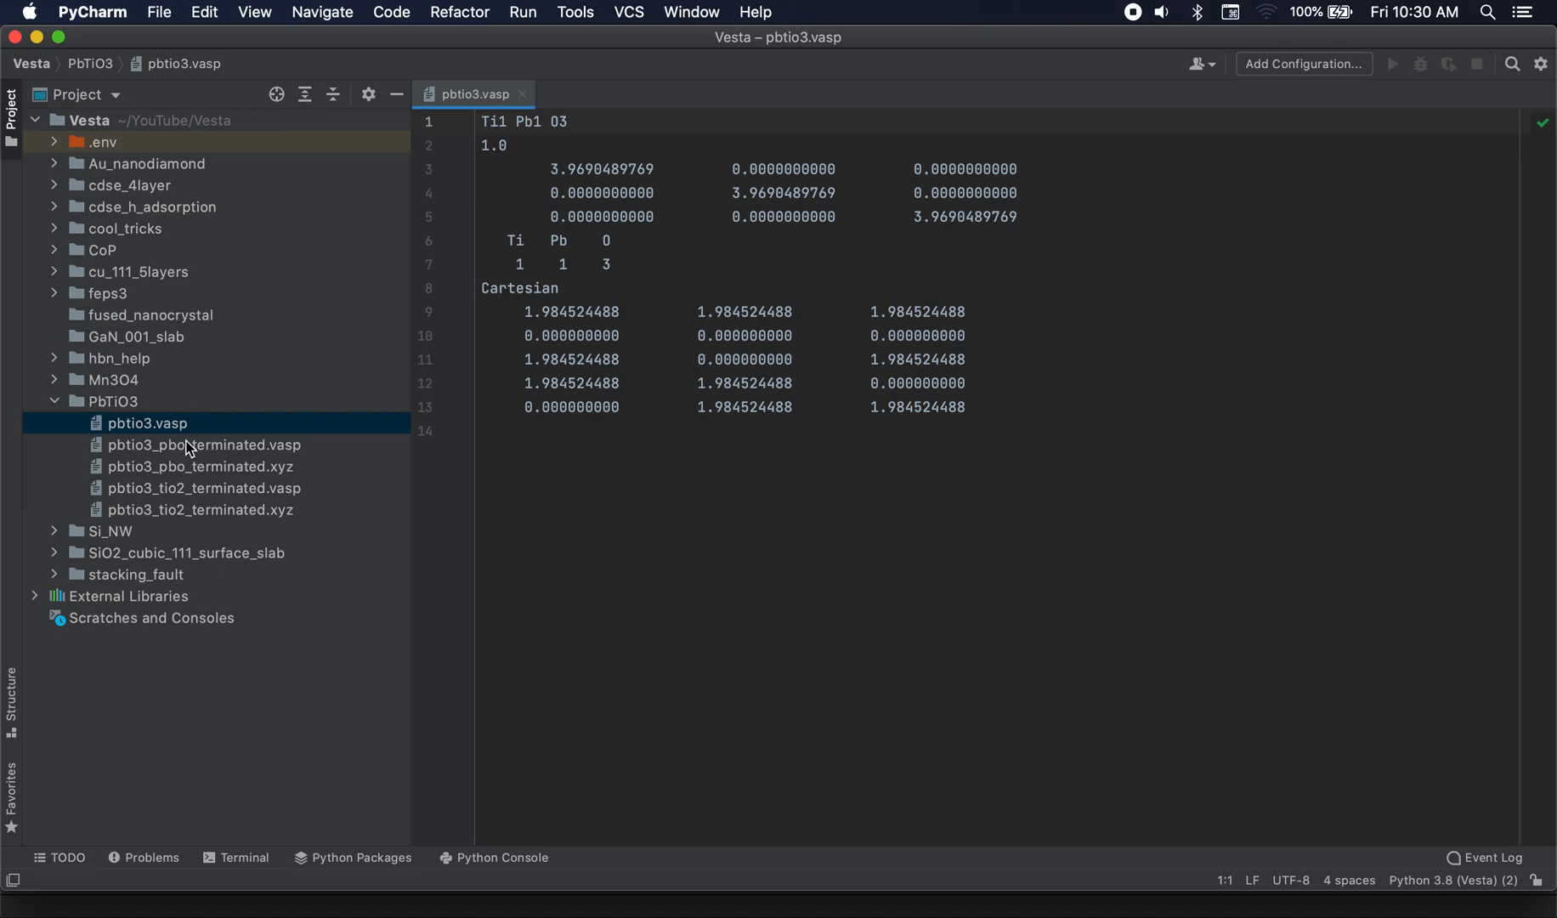
click(521, 94)
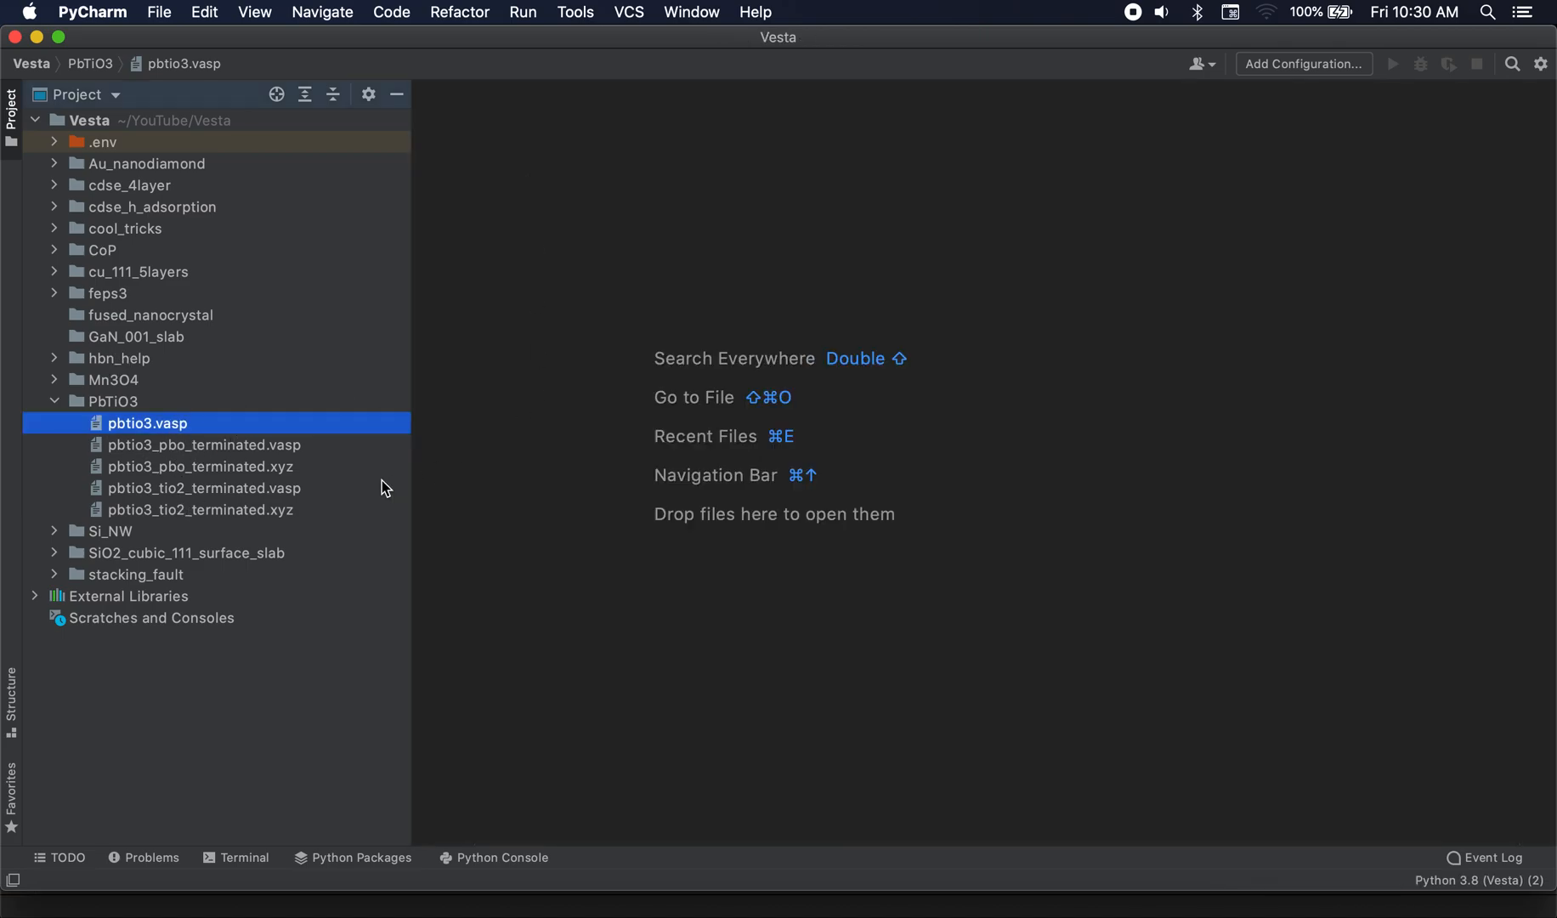
click(185, 452)
double_click(185, 453)
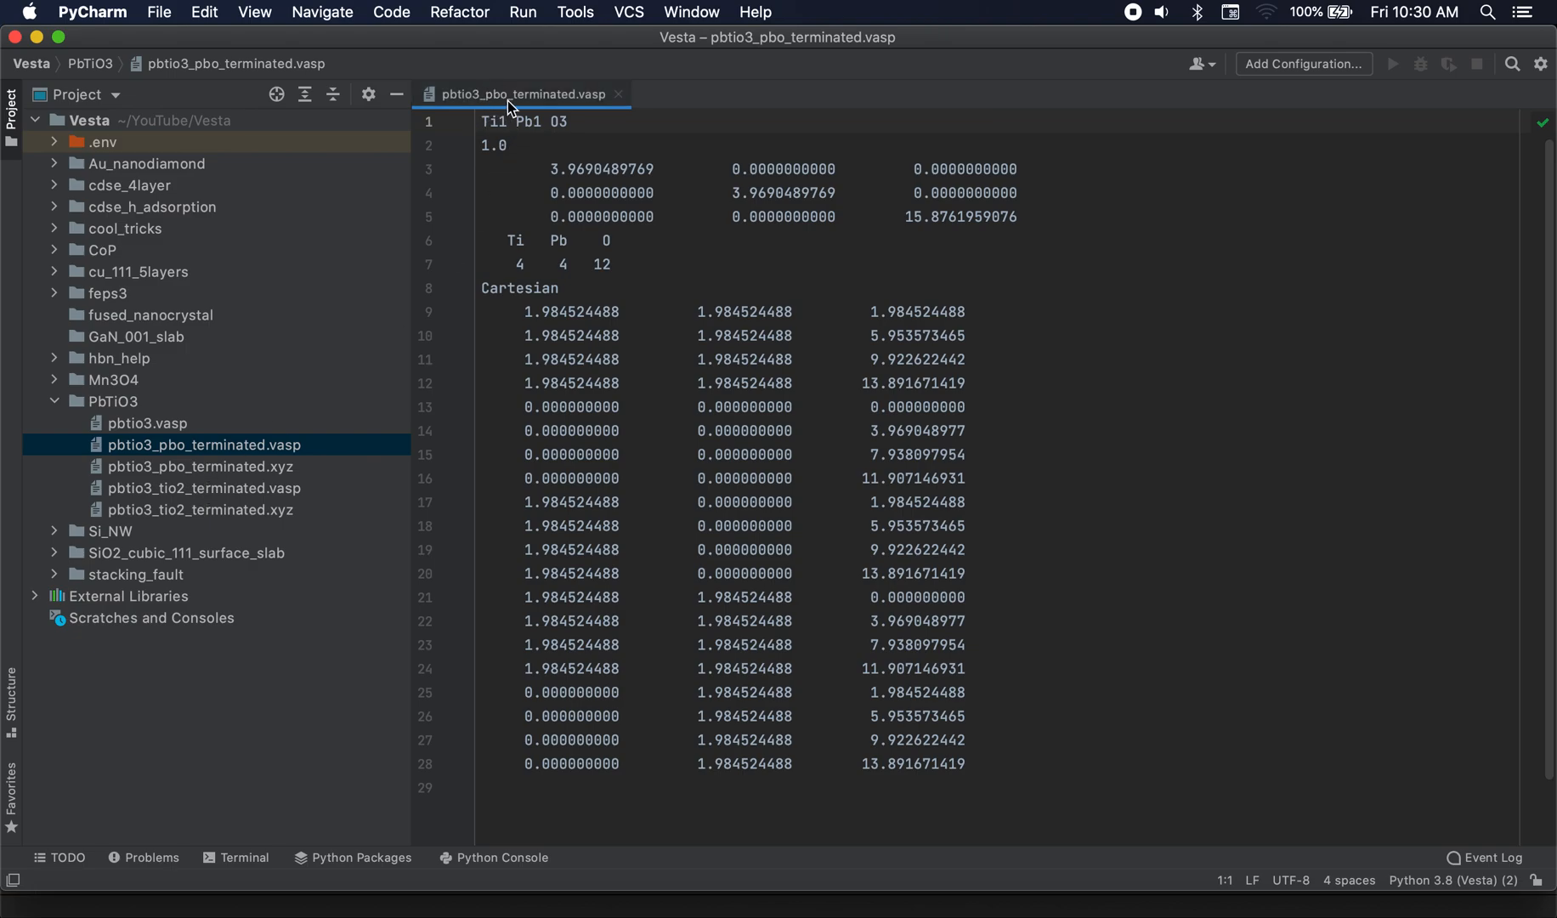
double_click(255, 467)
Replace all Cartesian coordinates in pbtio3_pbo_terminated.vasp with the 17 atom lines copied from pbtio3_pbo_terminated.xyz
drag(839, 550, 409, 151)
click(859, 480)
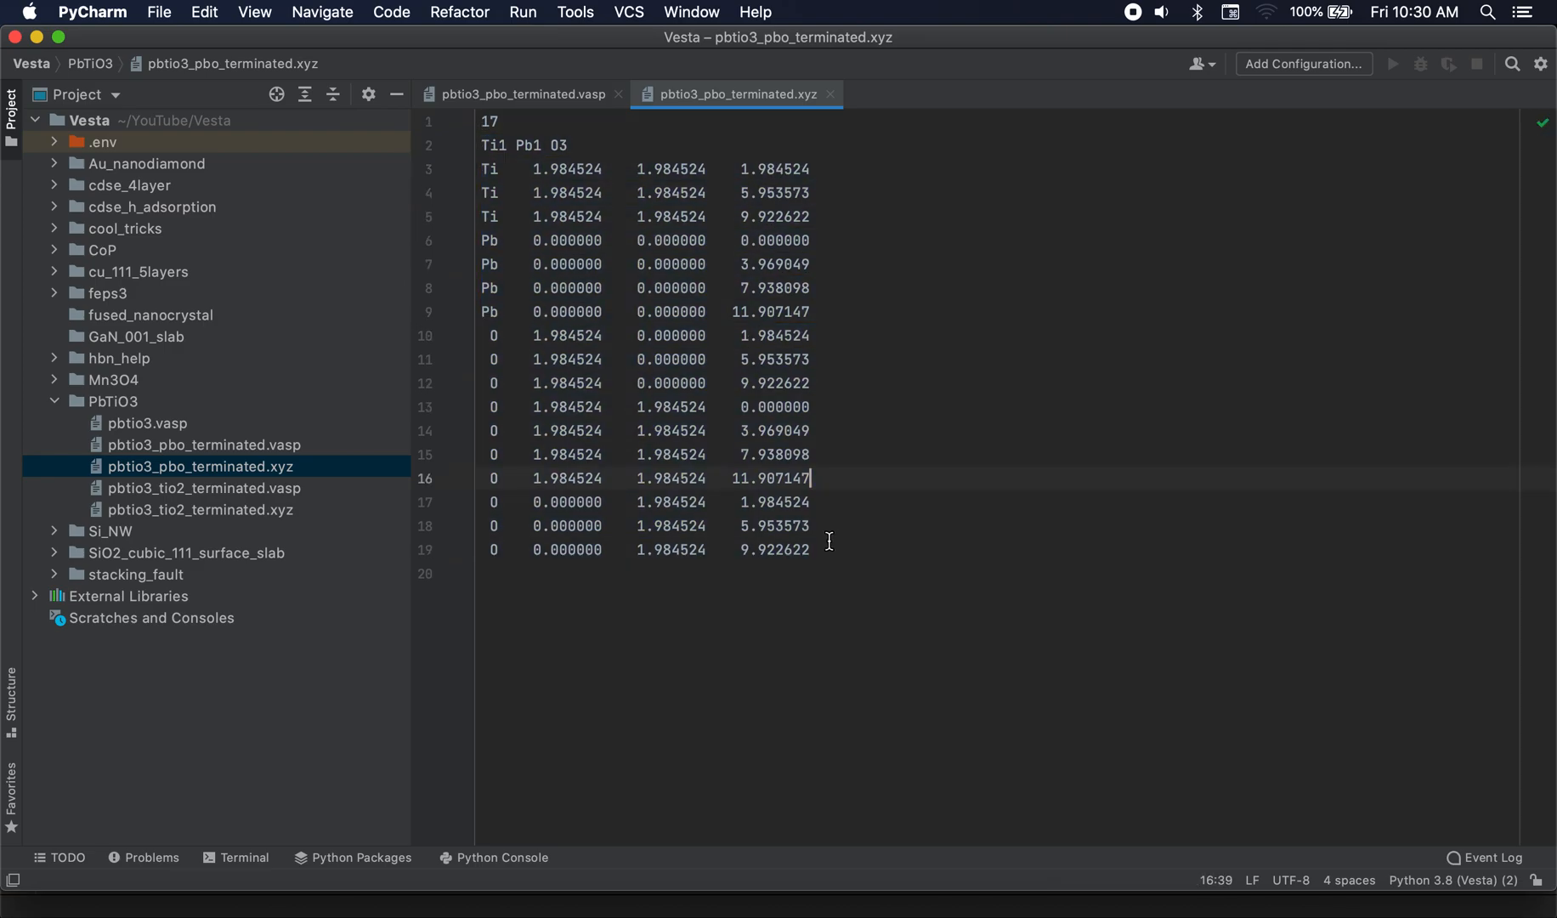
click(483, 167)
key(shift+Down)
key(shift+Down)
key(shift+Down)
key(shift+Down)
key(shift+Down)
key(shift+Down)
key(shift+Down)
key(shift+Down)
key(shift+Down)
key(shift+Down)
key(shift+Down)
key(shift+Down)
key(shift+Down)
key(shift+Down)
key(shift+Down)
key(shift+Down)
key(shift+Down)
key(super+c)
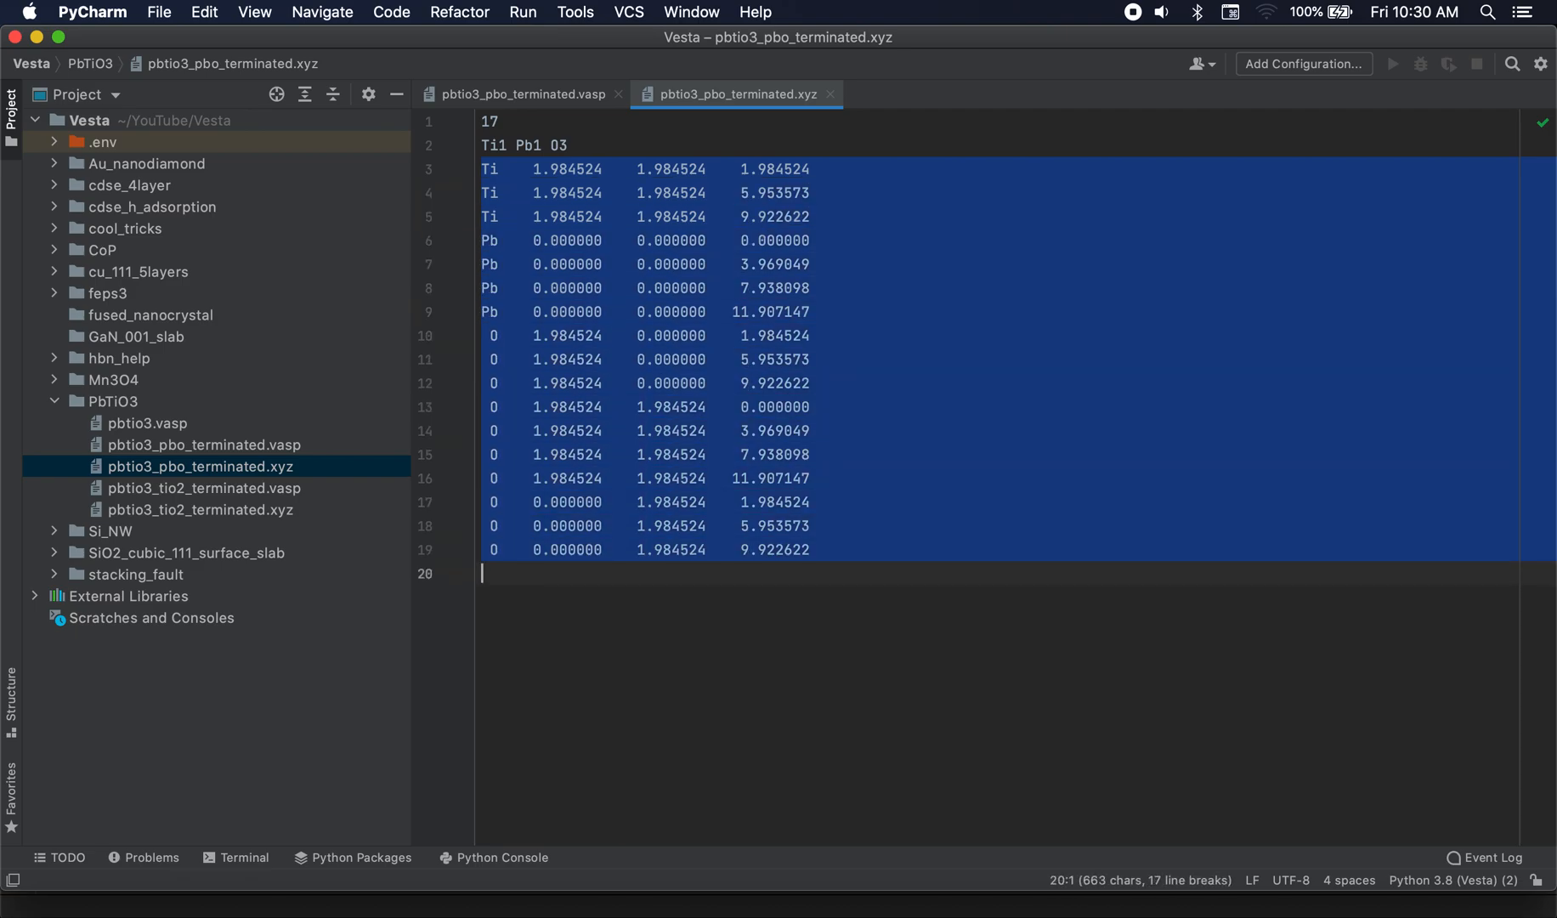
click(568, 100)
drag(987, 757, 334, 297)
key(super+v)
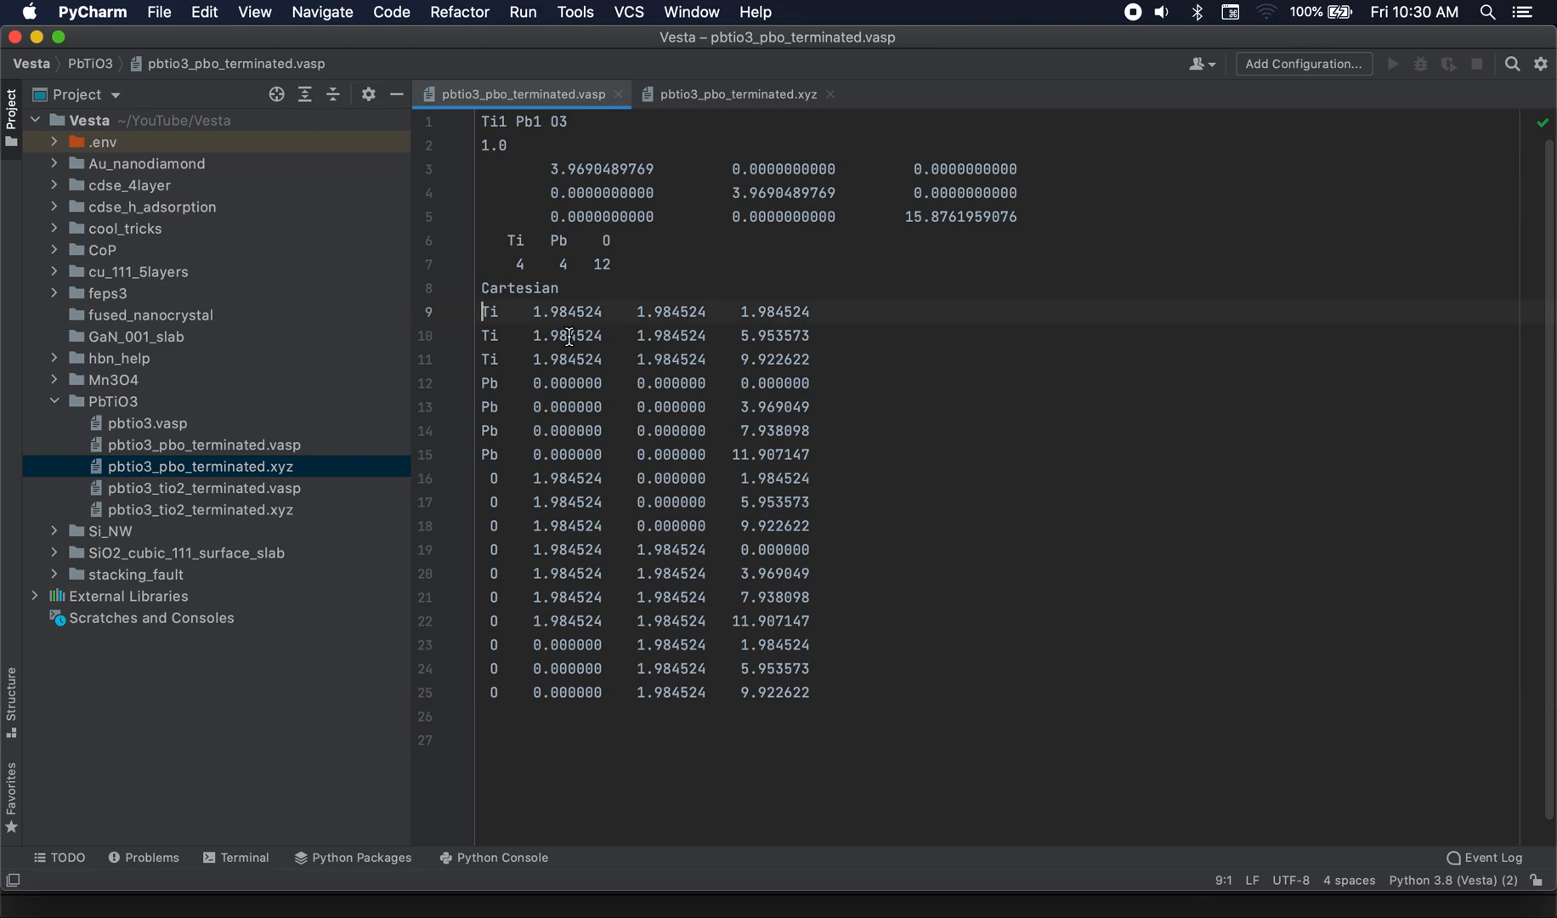
Remove the Ti labels from the first three coordinate lines and set the Ti atom count to 3
key(Delete)
key(Delete)
key(Down)
key(Delete)
key(Delete)
key(Down)
key(Delete)
key(Delete)
double_click(519, 264)
text(3)
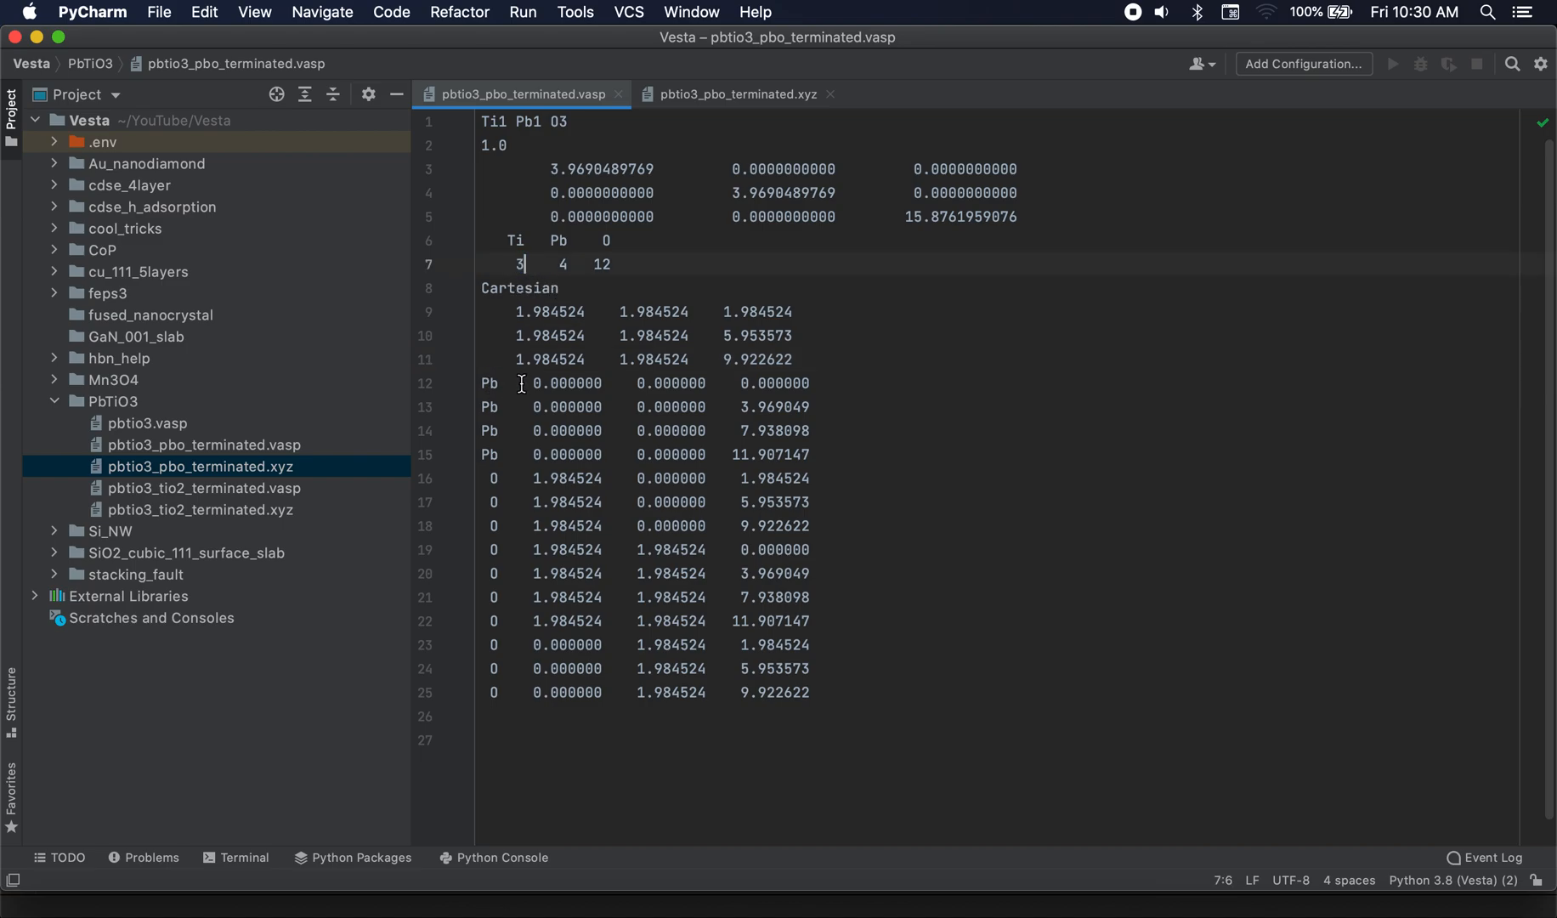
Remove the Pb labels from the four lead coordinate lines
click(483, 384)
key(Delete)
key(Delete)
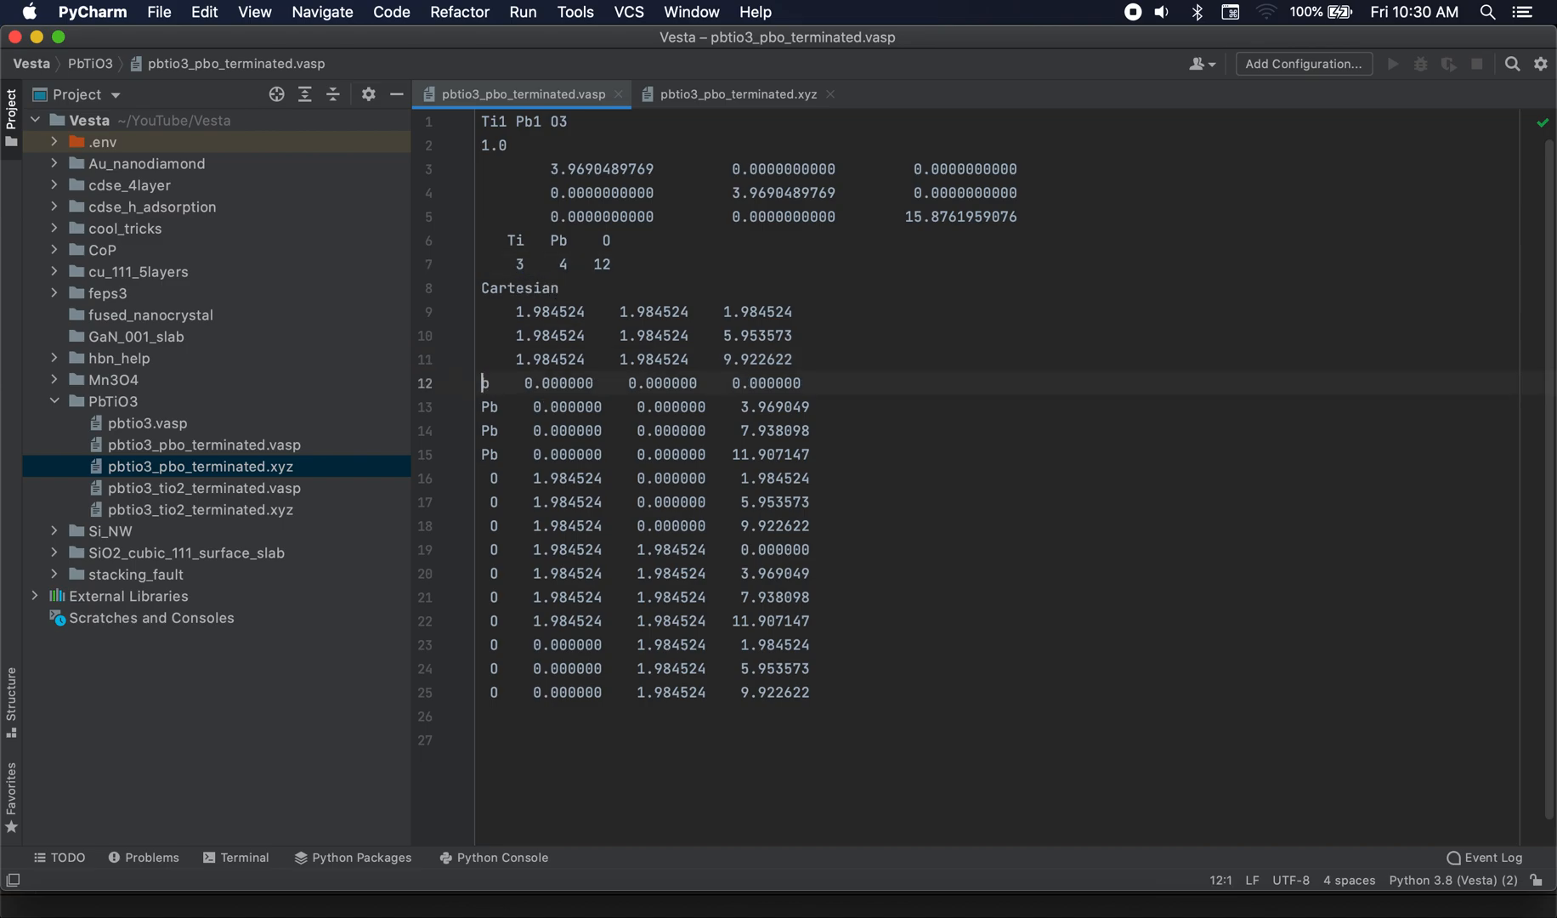
key(super+End)
click(483, 382)
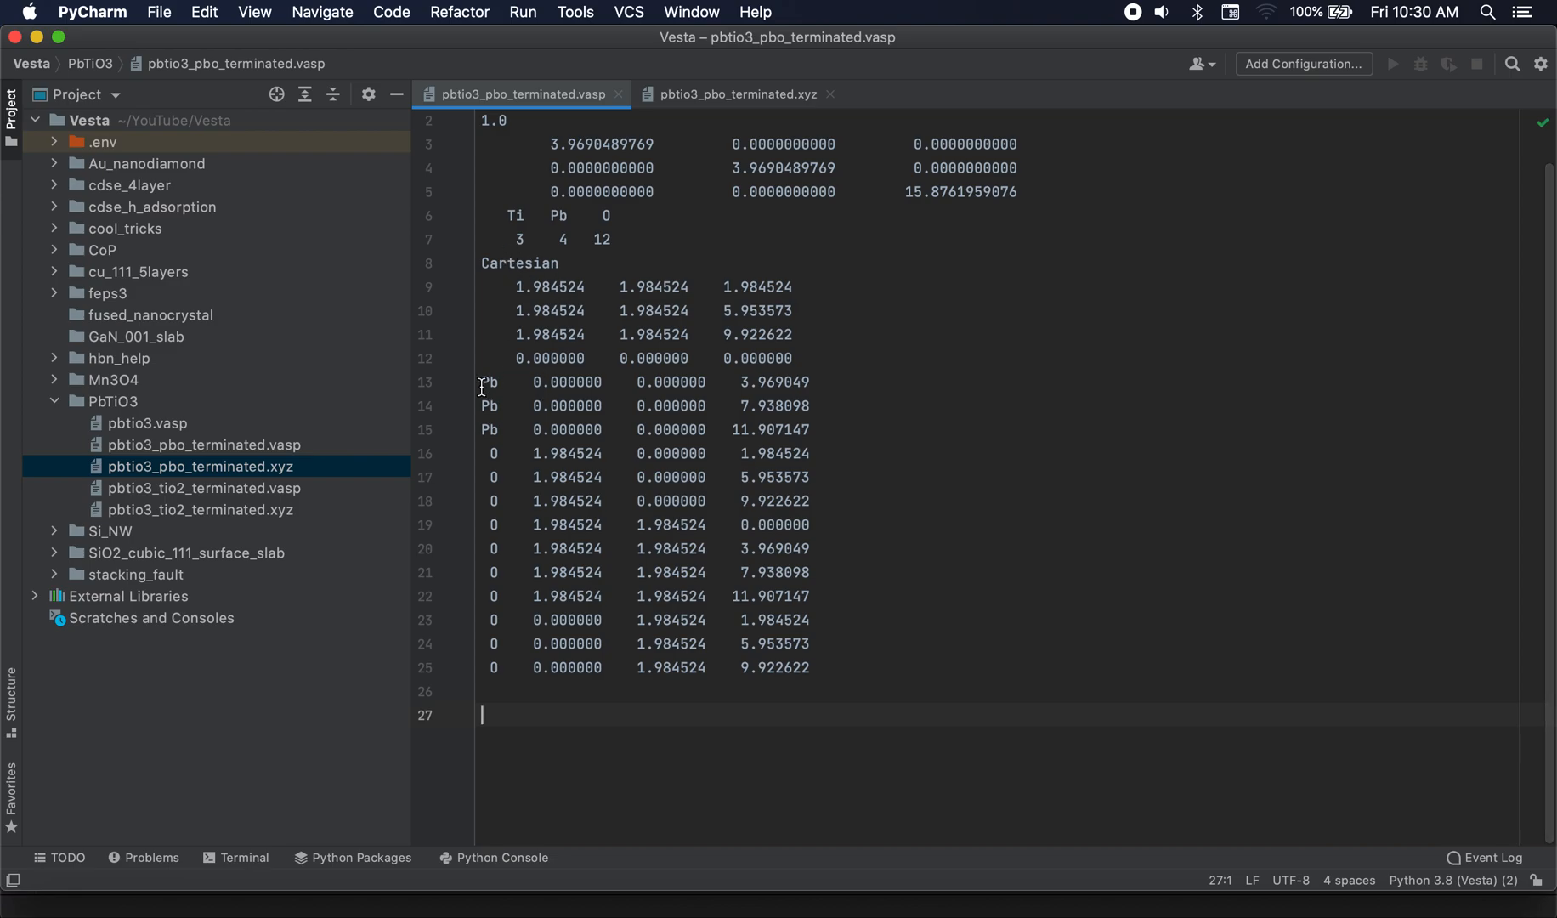
key(Delete)
key(Delete)
key(Down)
key(Delete)
key(Delete)
key(Down)
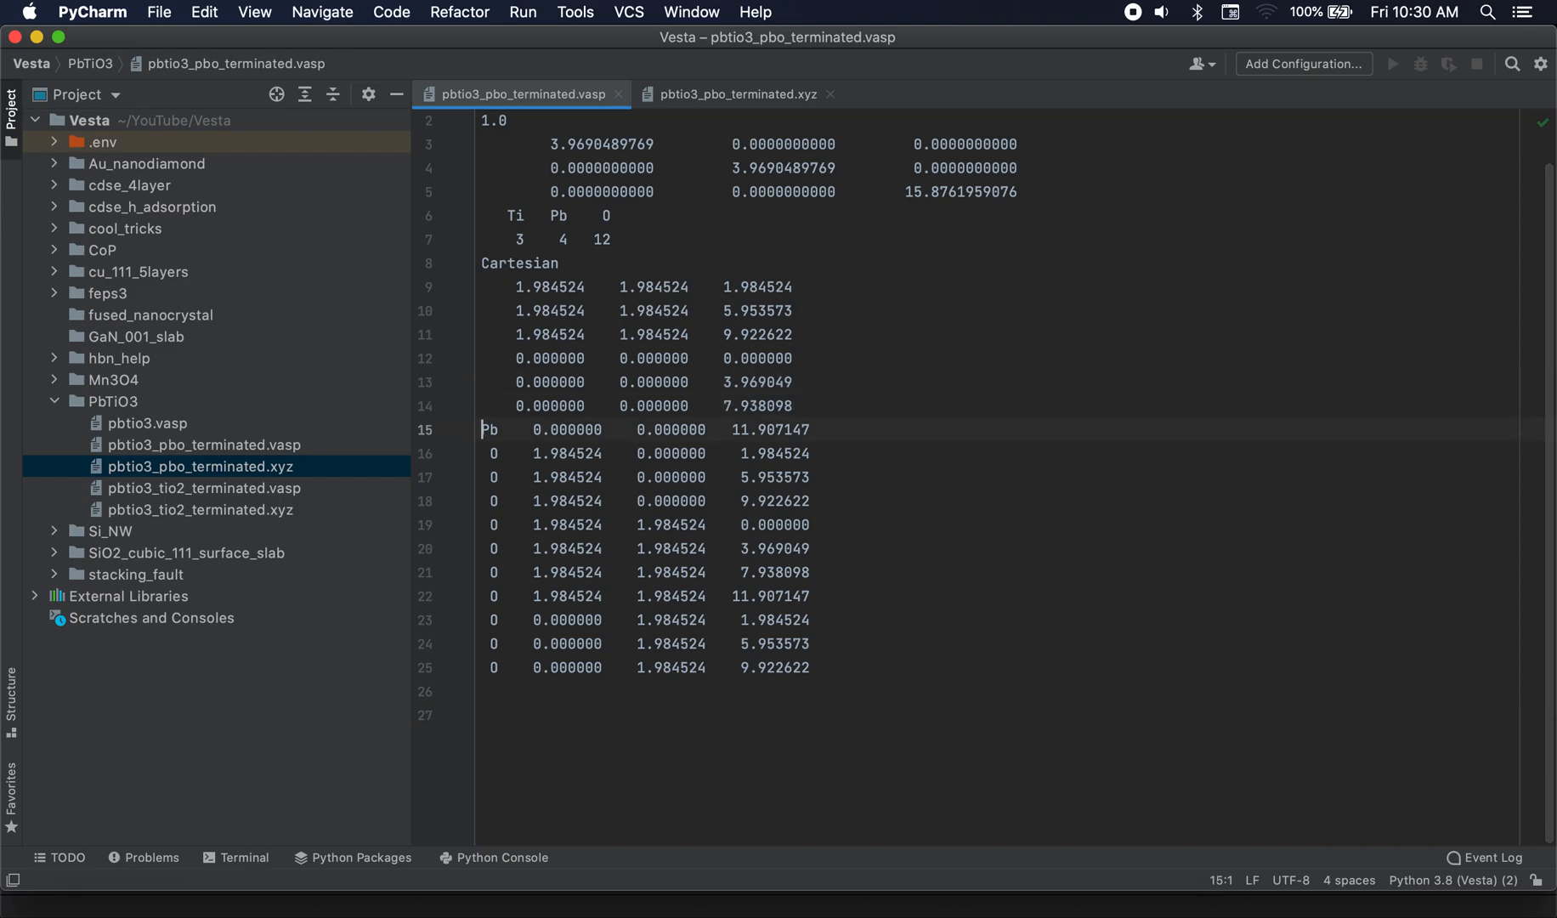
key(Delete)
key(Delete)
Remove the O labels from the ten oxygen coordinate lines and set the O atom count to 10
key(Down)
key(Right)
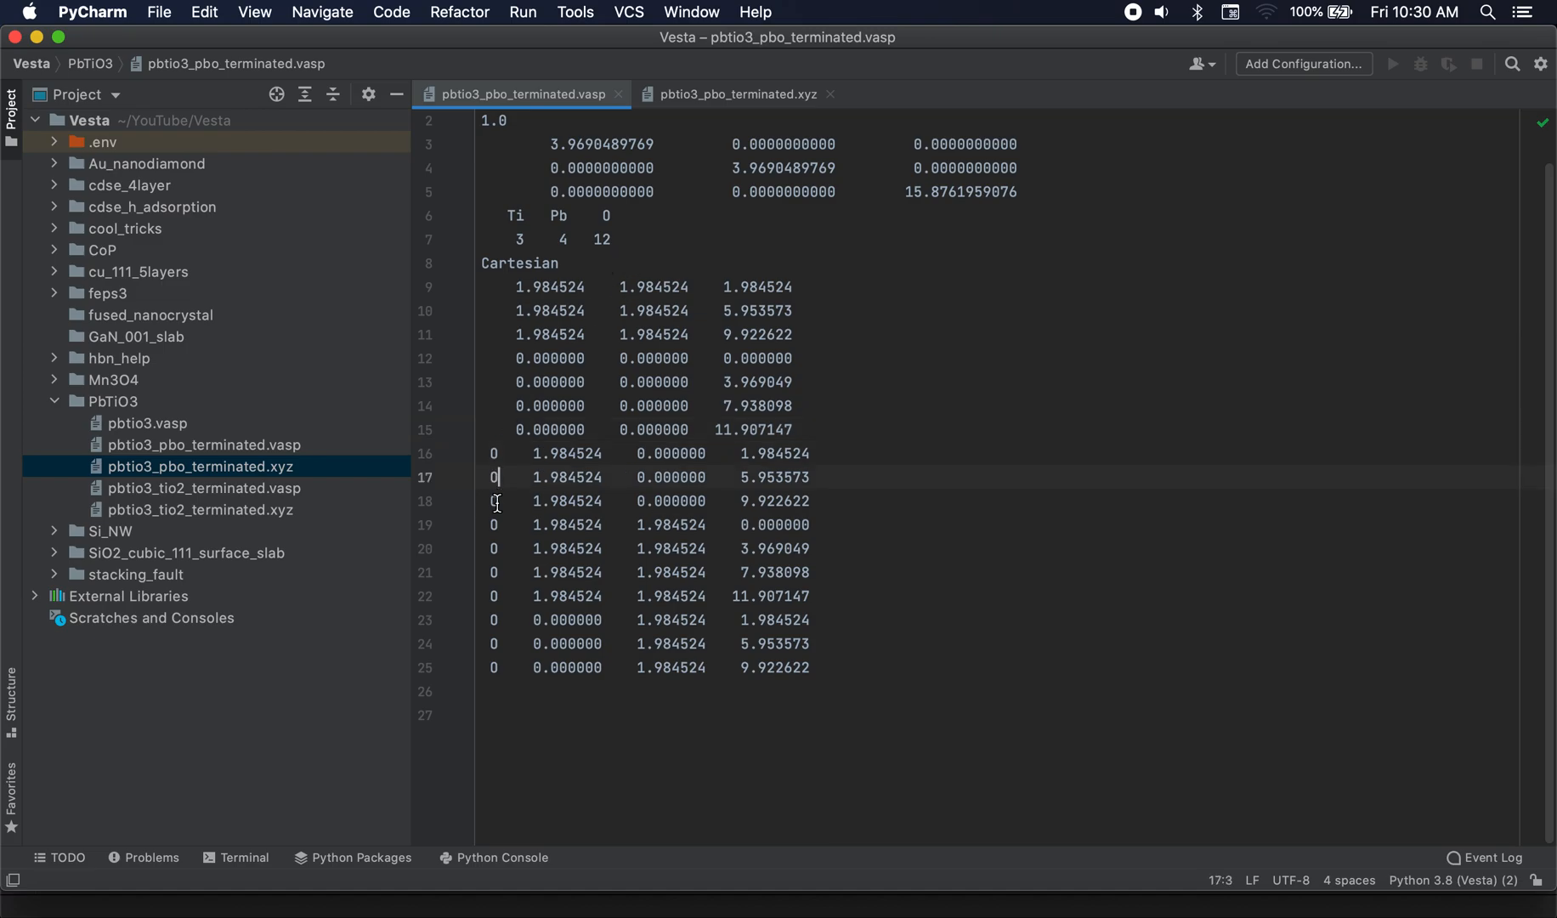
click(499, 524)
click(503, 548)
click(502, 572)
click(503, 596)
click(507, 619)
click(501, 667)
click(491, 459)
key(Delete)
key(Down)
key(Delete)
key(Down)
key(Delete)
key(Down)
key(Delete)
key(Down)
key(Delete)
key(Down)
key(Delete)
key(Down)
key(Delete)
key(Down)
key(Delete)
key(Down)
key(Delete)
key(Down)
key(Delete)
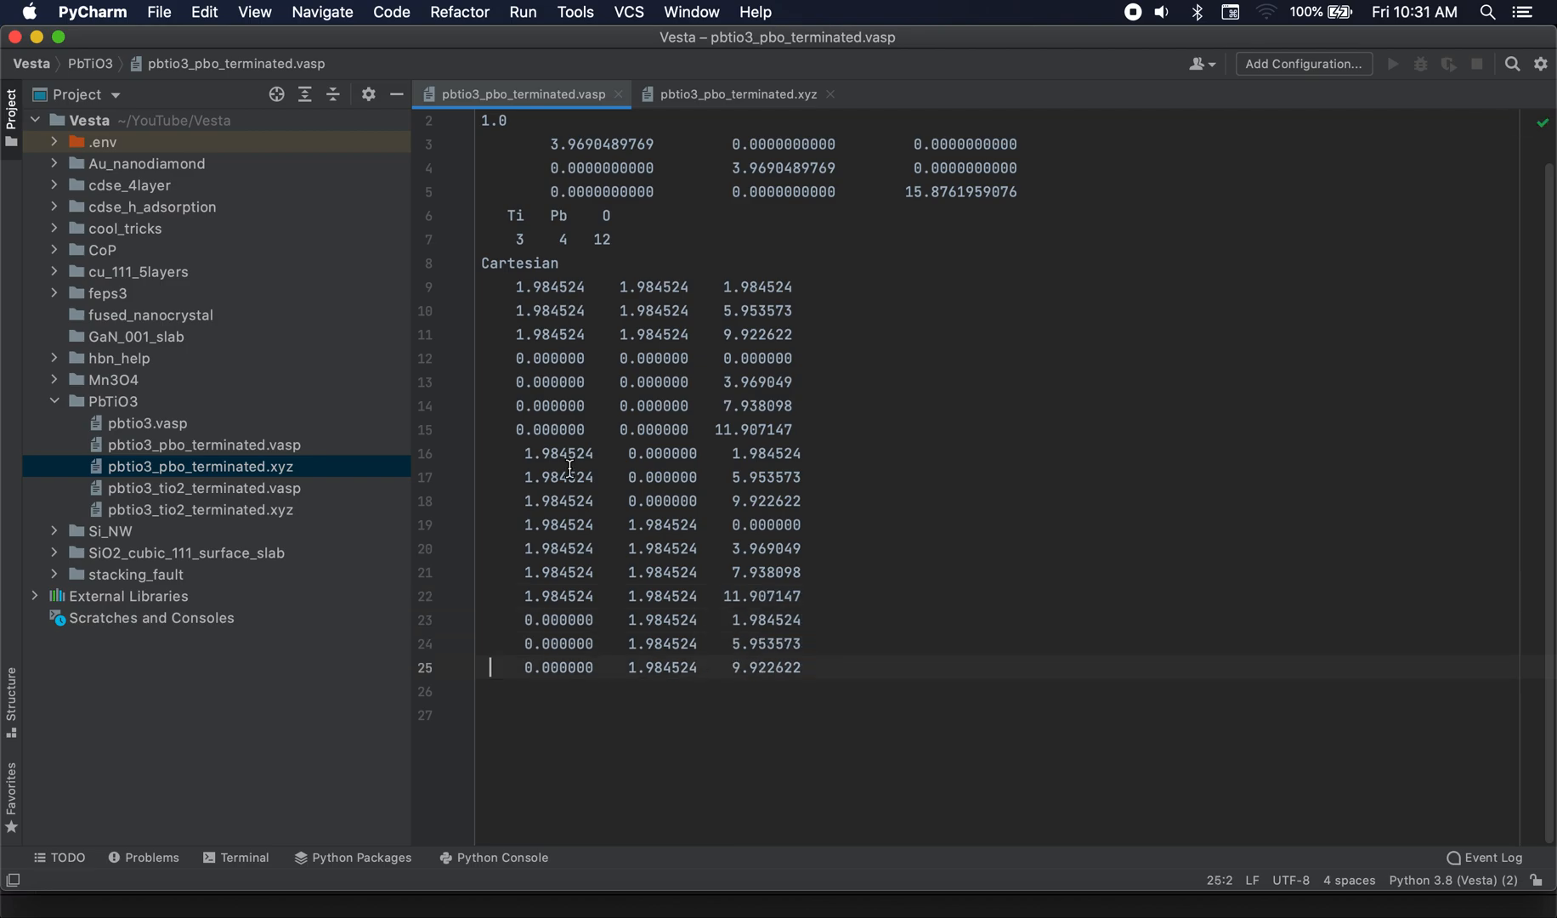
click(607, 238)
scroll(699, 274, up, 1)
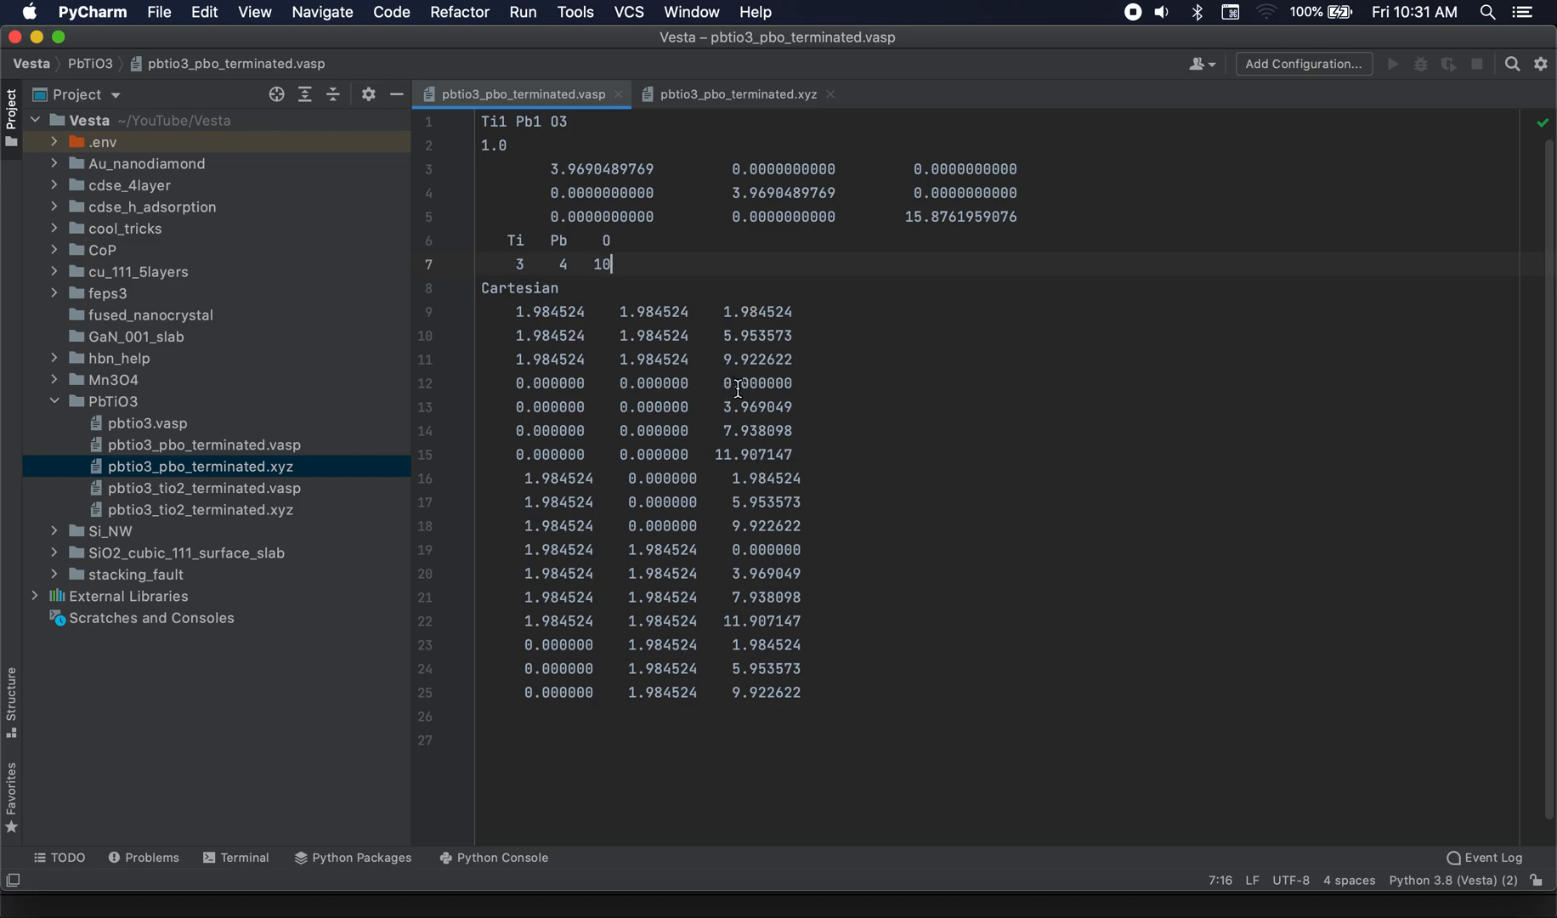
Check the slab's lowest and highest z coordinates, and set the c lattice vector length to 32.0 to add vacuum
drag(726, 383, 794, 385)
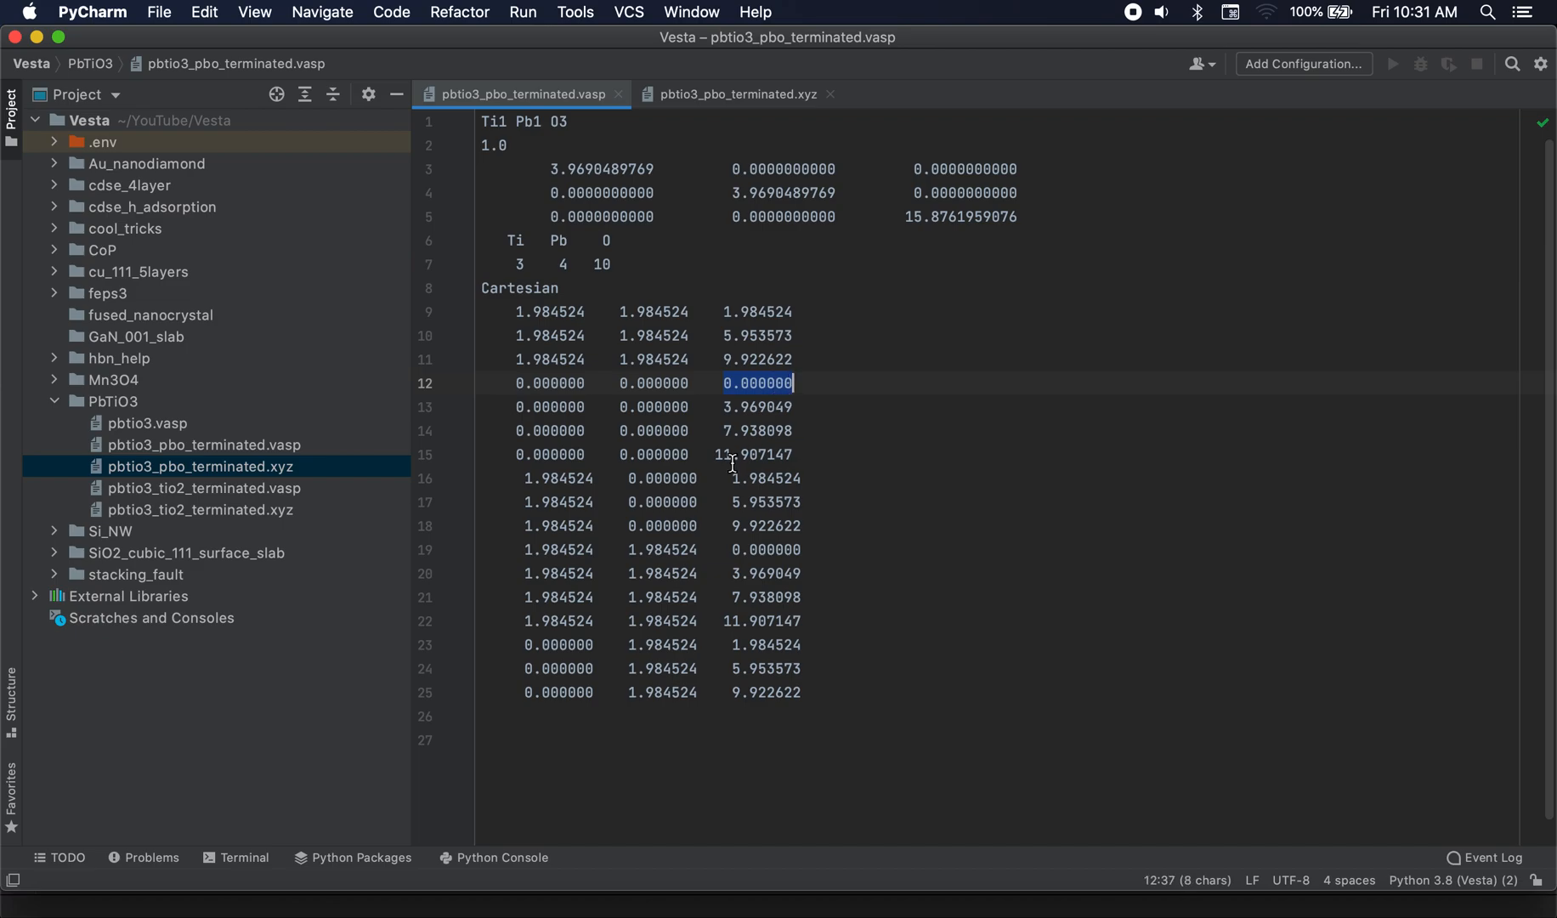
drag(714, 453, 795, 455)
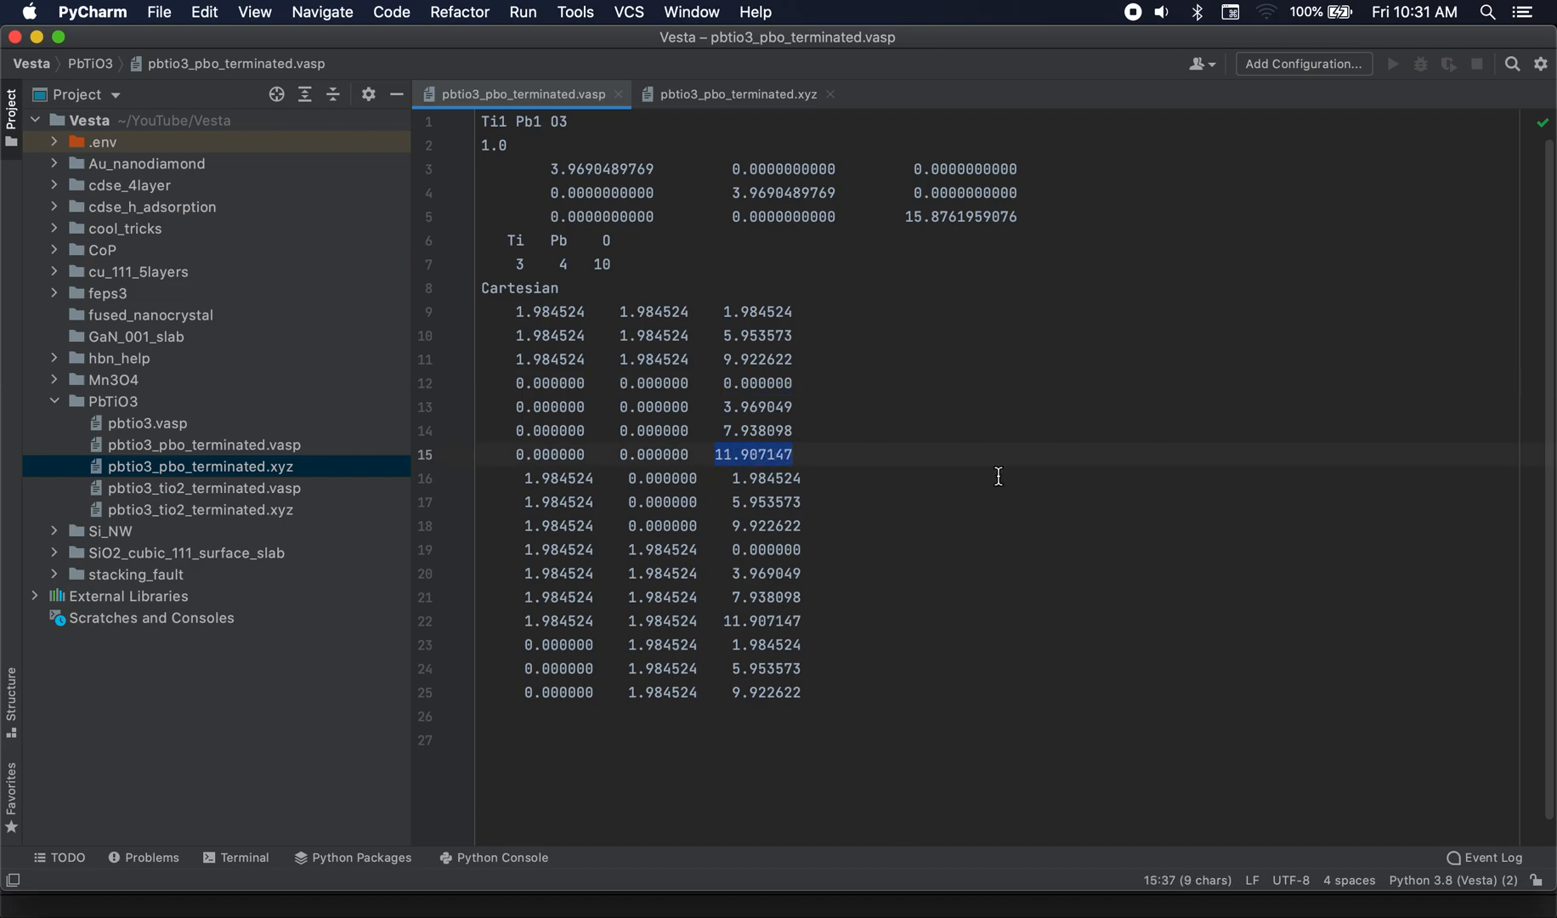
drag(924, 217, 898, 216)
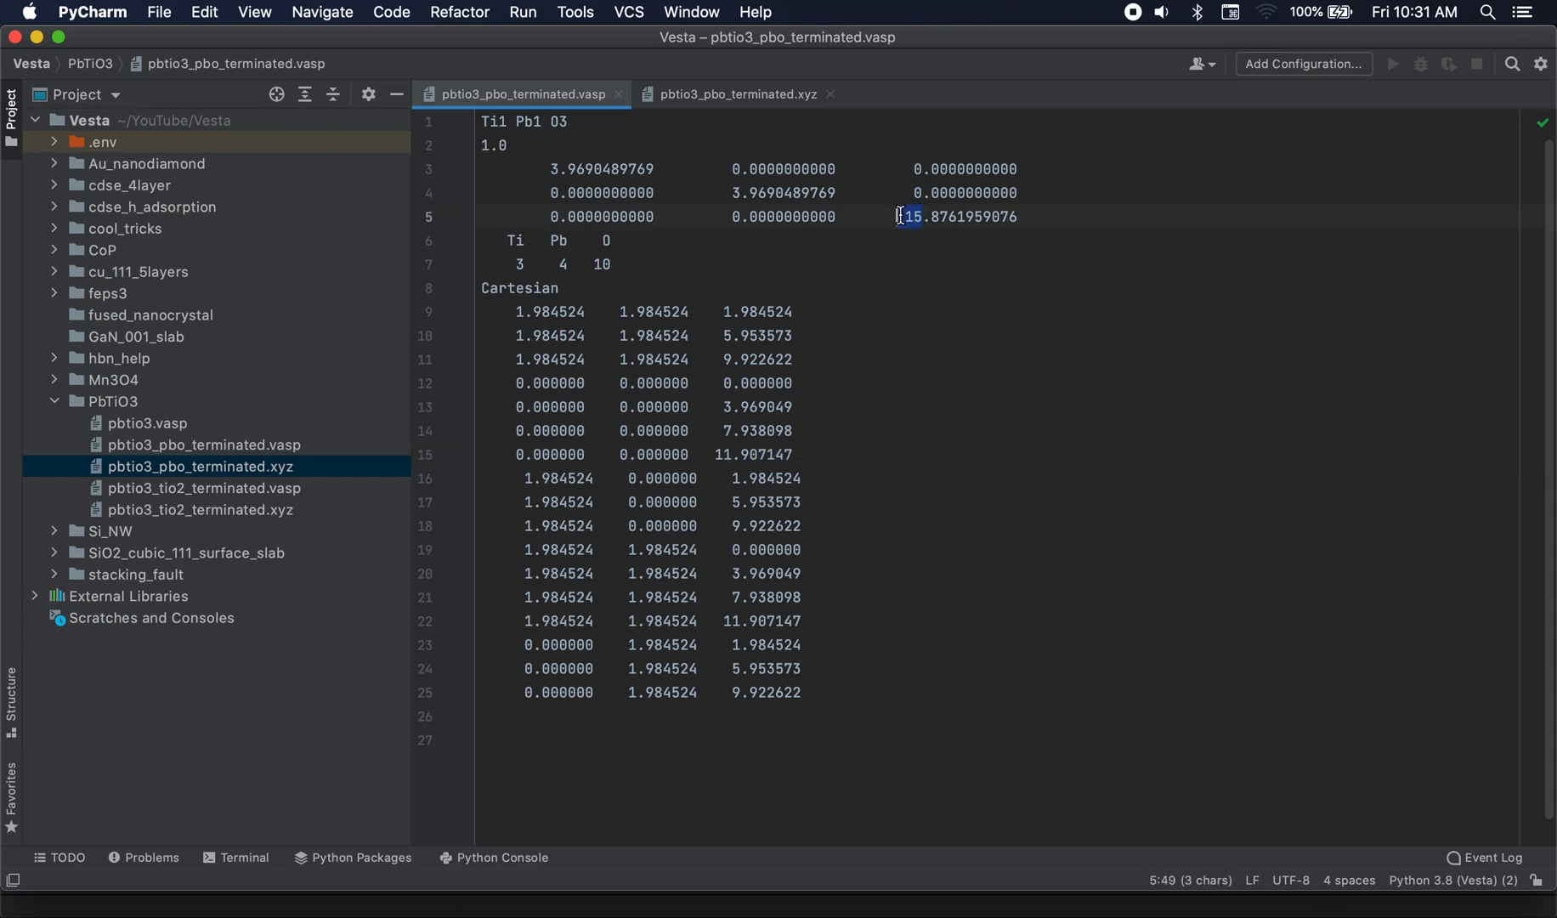
drag(1018, 216, 904, 217)
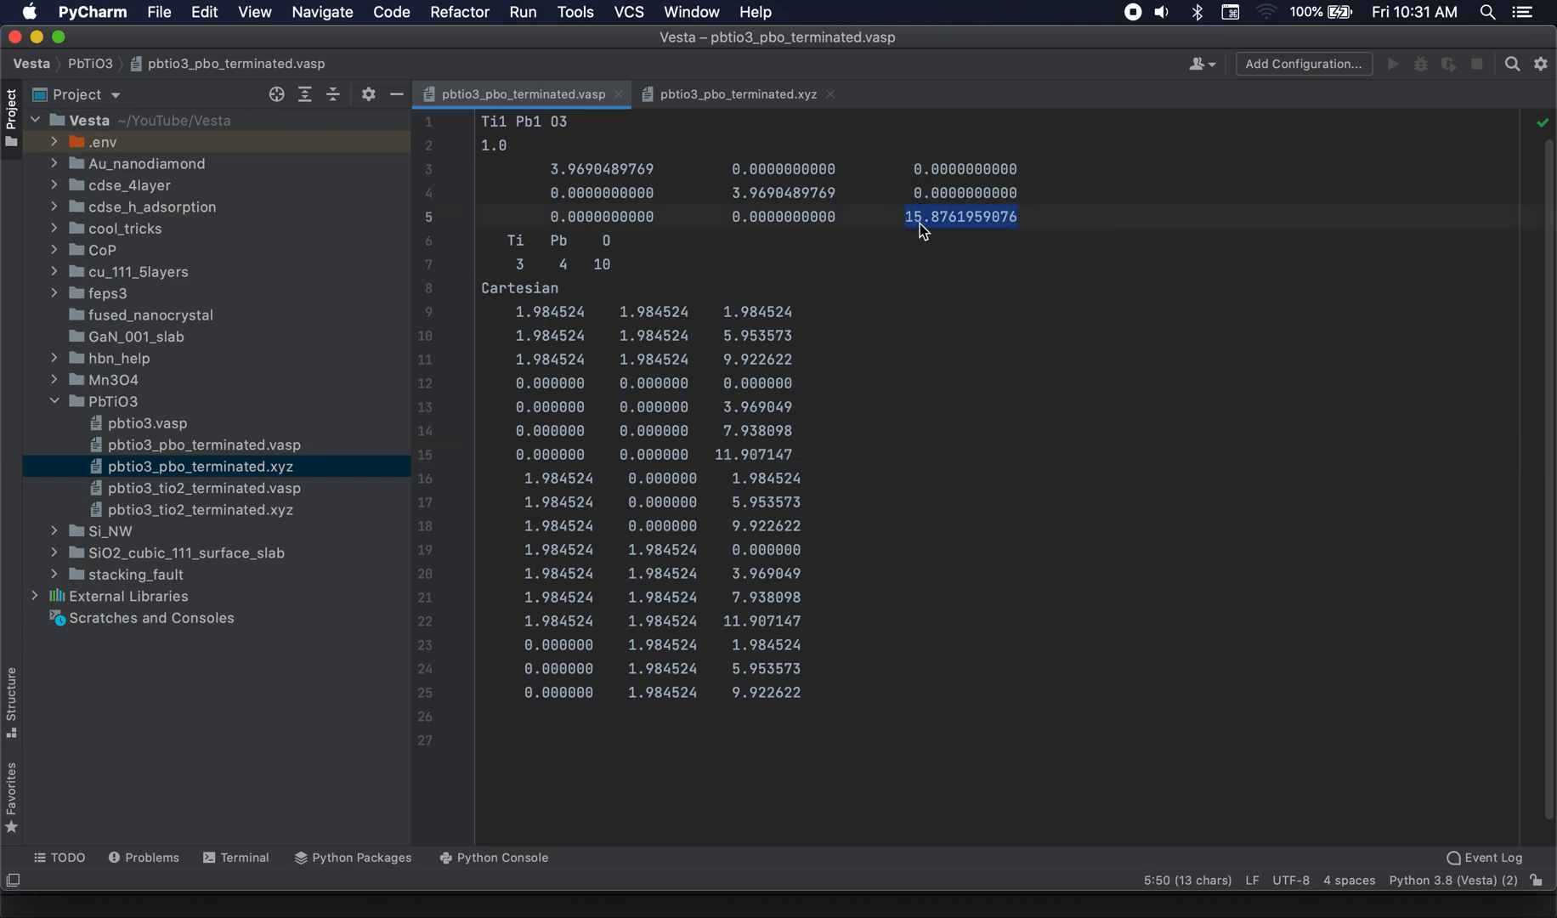
text(32.)
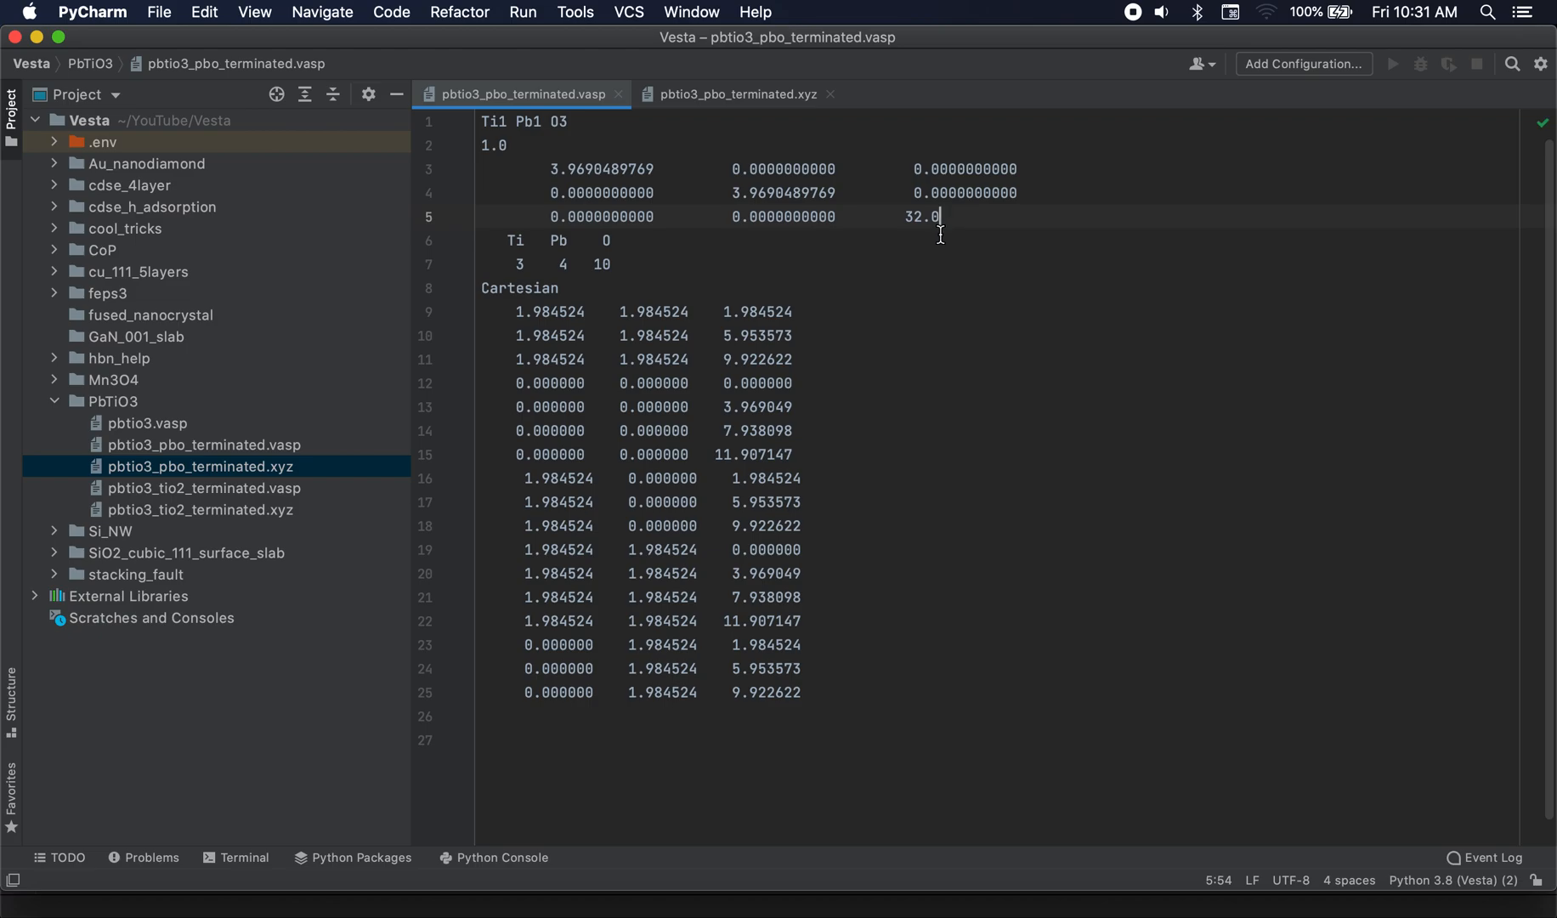
Switch to VESTA, open pbtio3_pbo_terminated.vasp and view the slab along the a axis
click(780, 903)
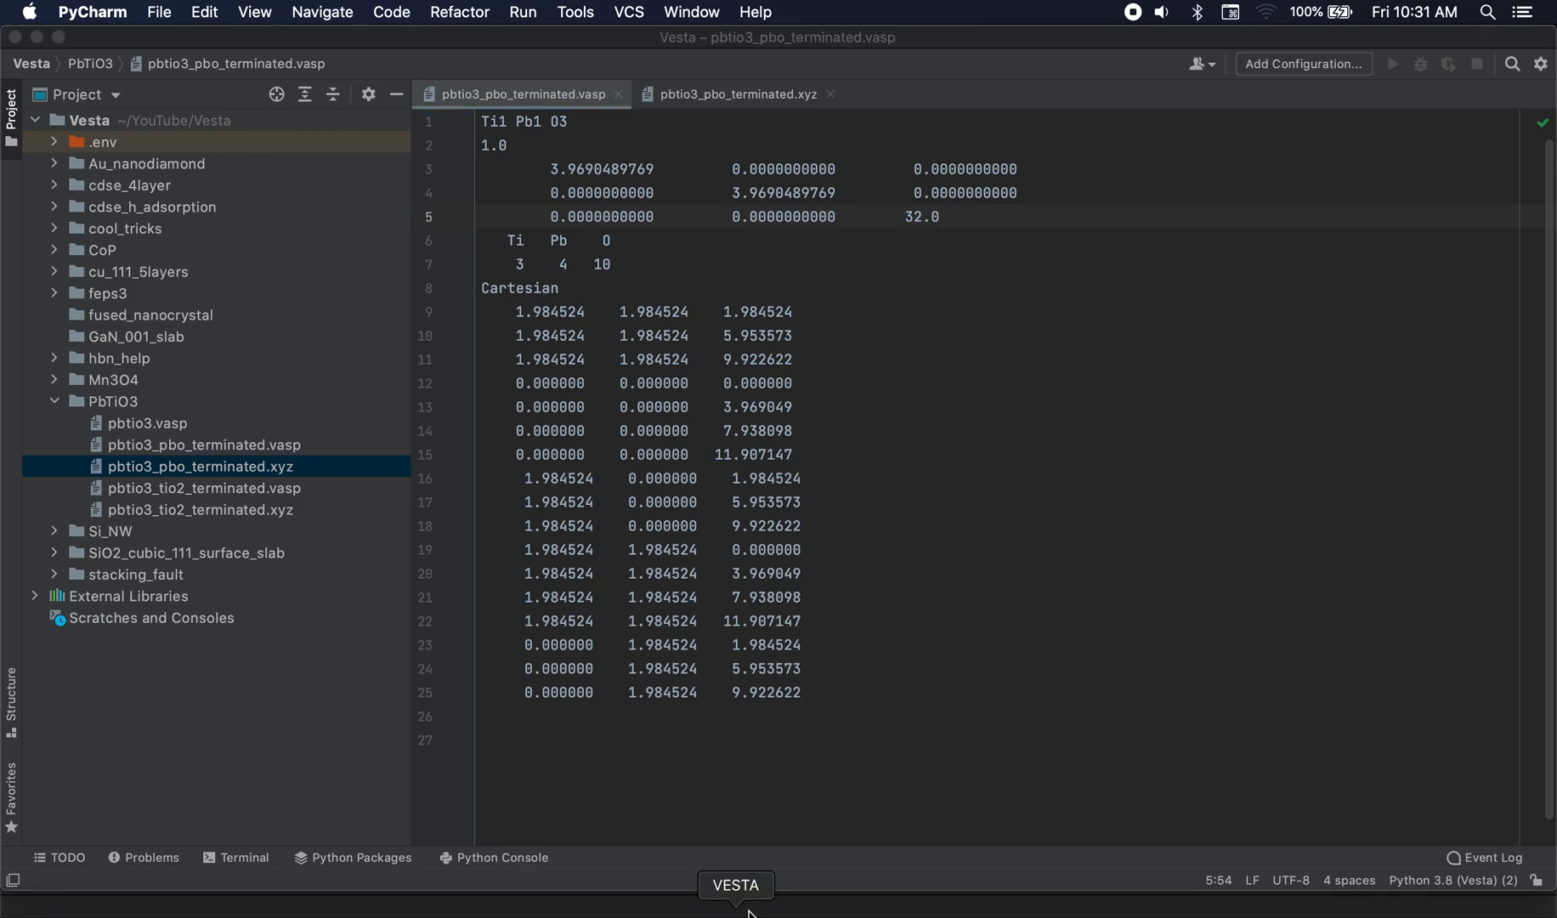
key(super+o)
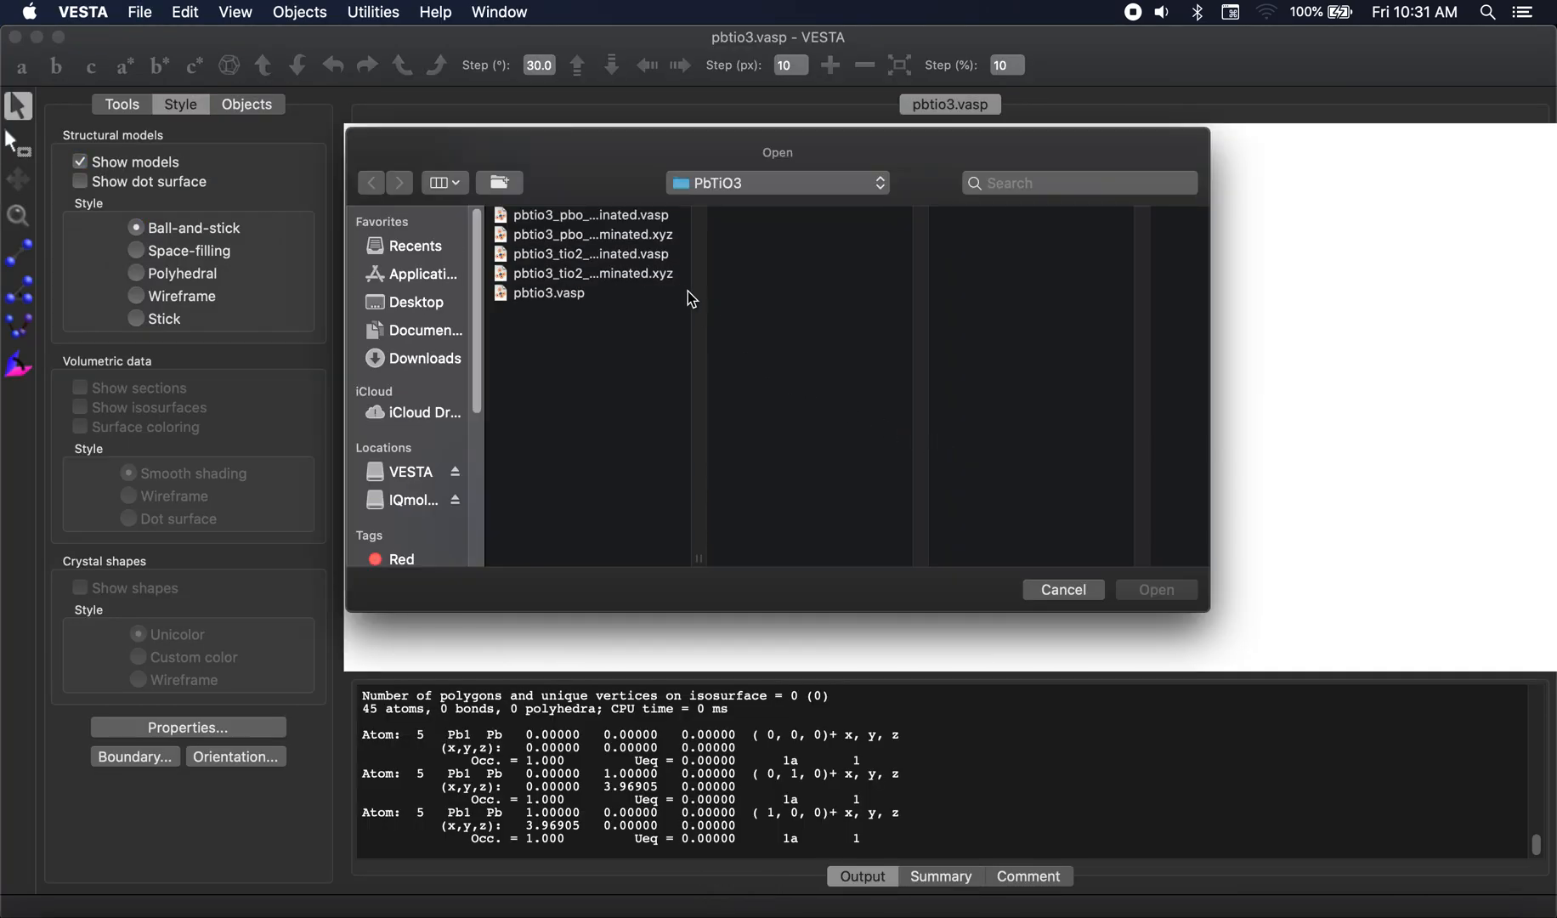
click(587, 216)
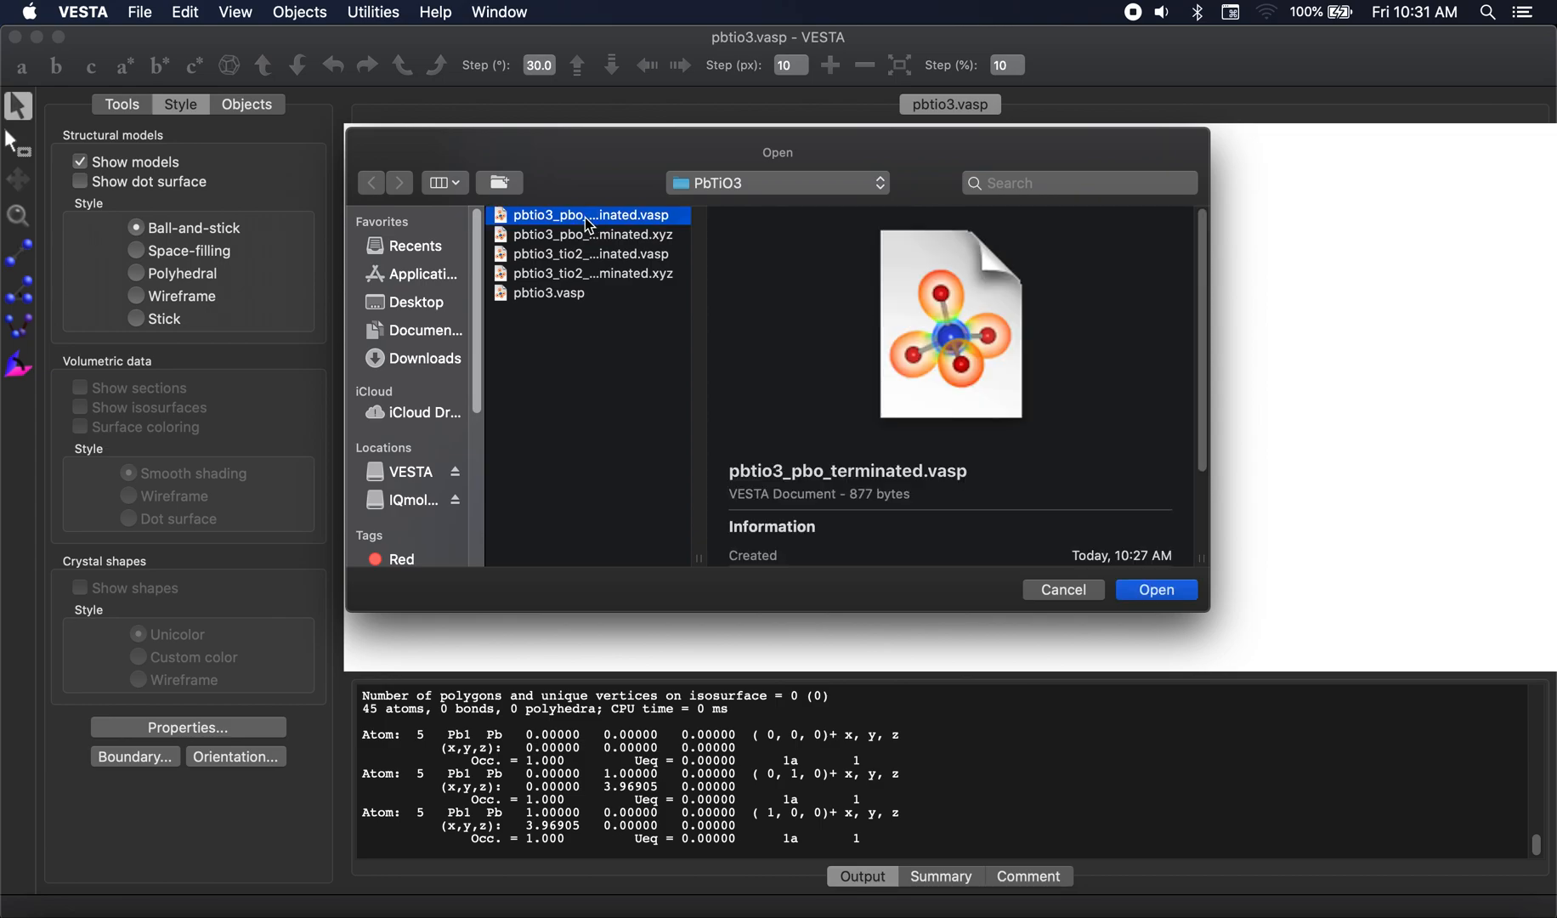
double_click(587, 217)
click(21, 67)
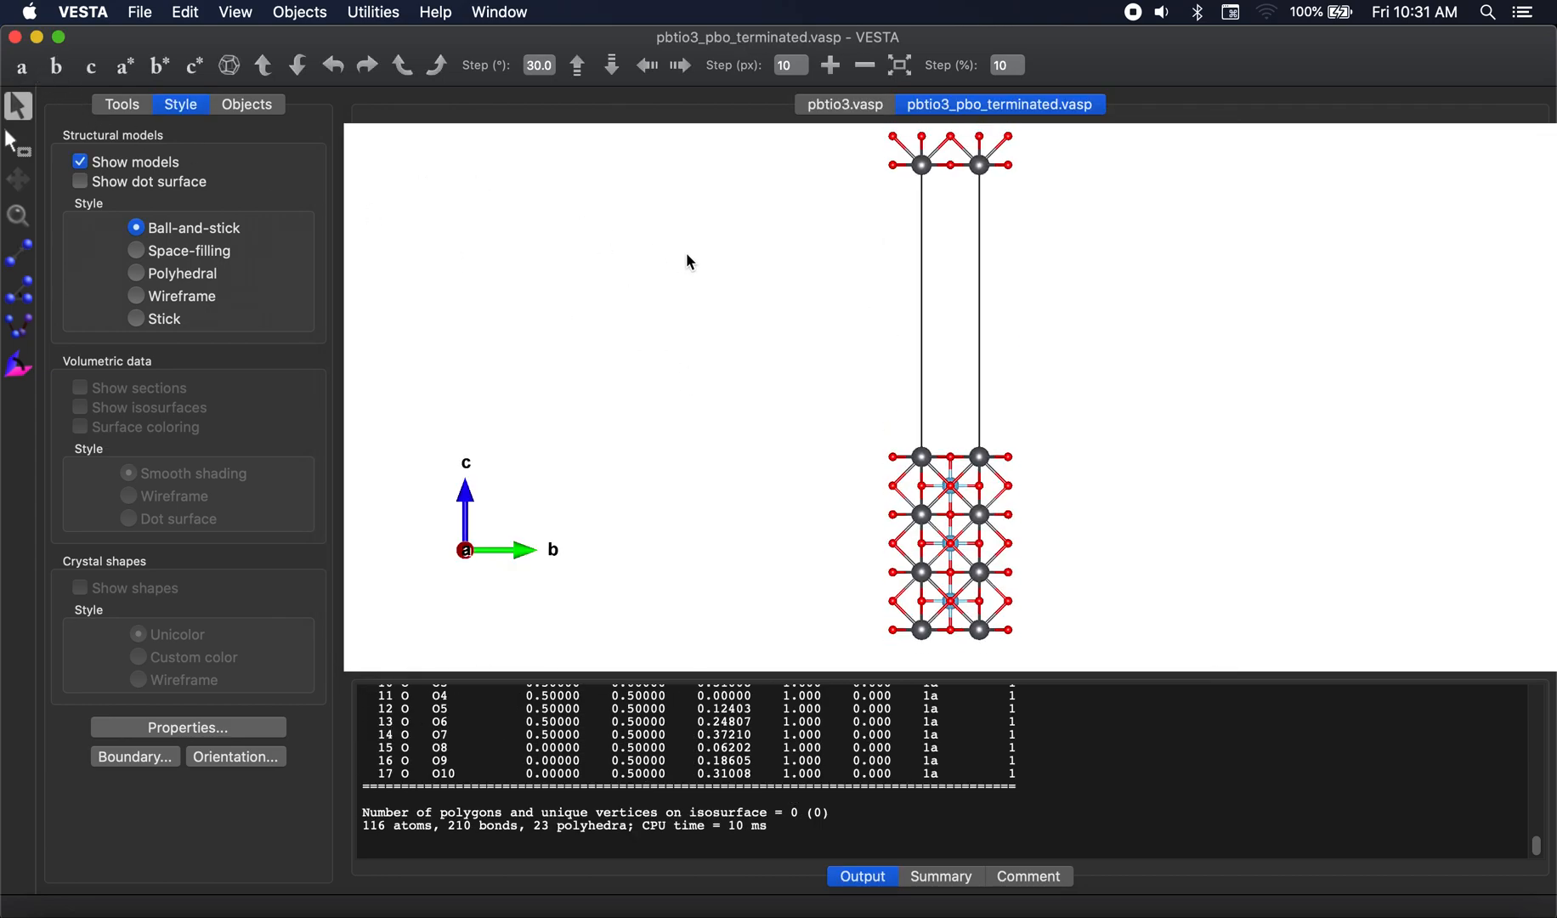
mouse_move(1007, 364)
mouse_down()
mouse_move(986, 364)
mouse_move(981, 389)
mouse_move(1017, 369)
mouse_move(996, 363)
mouse_up()
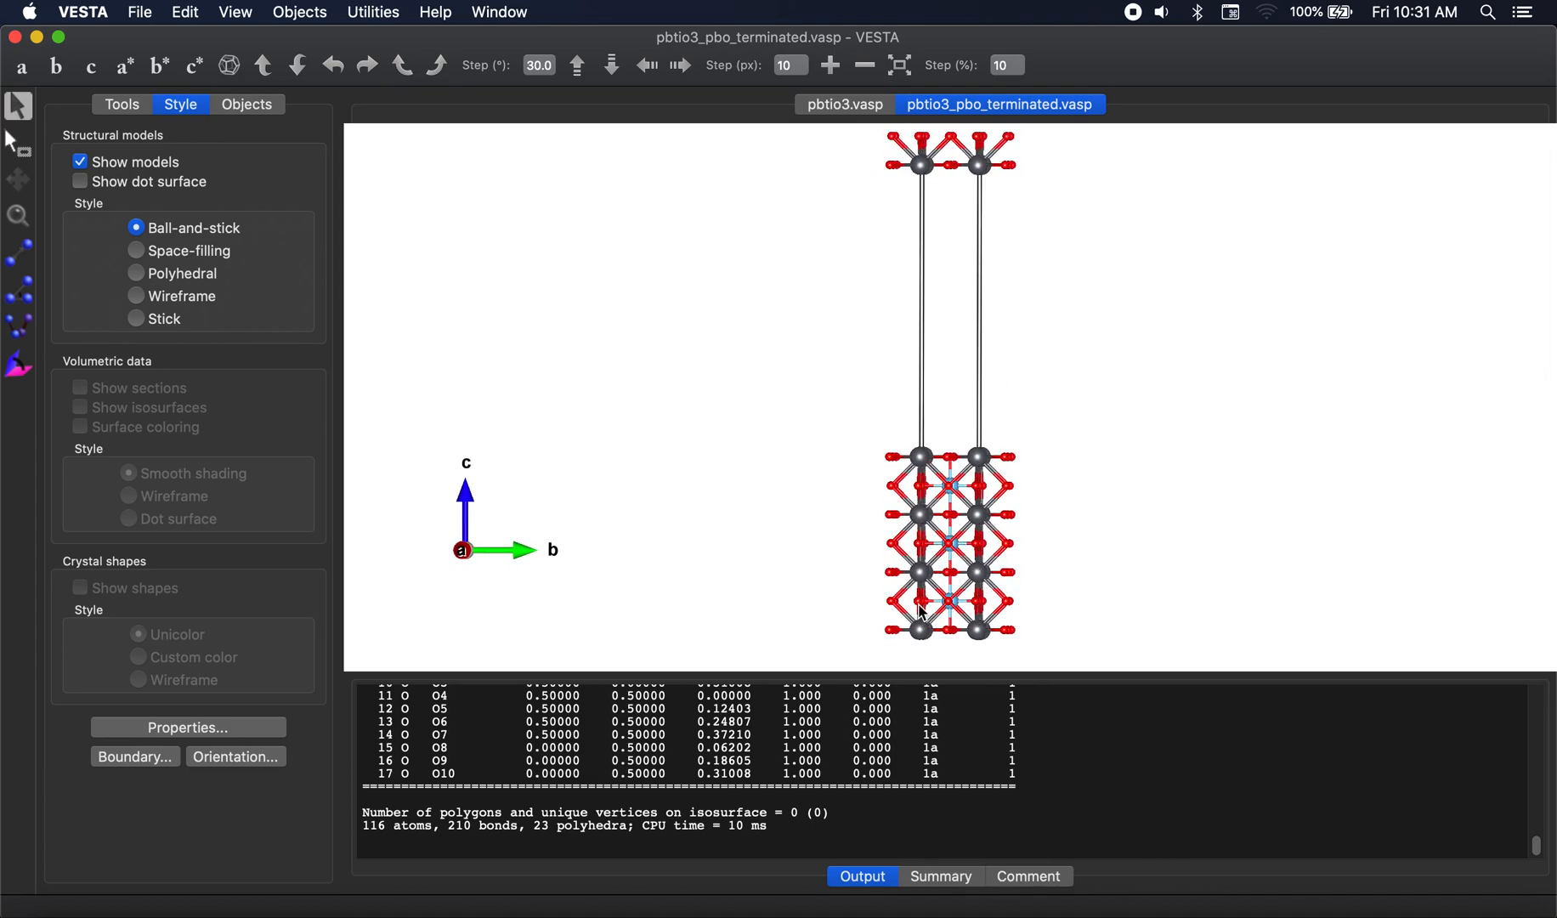
Clear the Pb–O and Ti–O bond definitions of the PbO-terminated slab
click(187, 13)
click(218, 113)
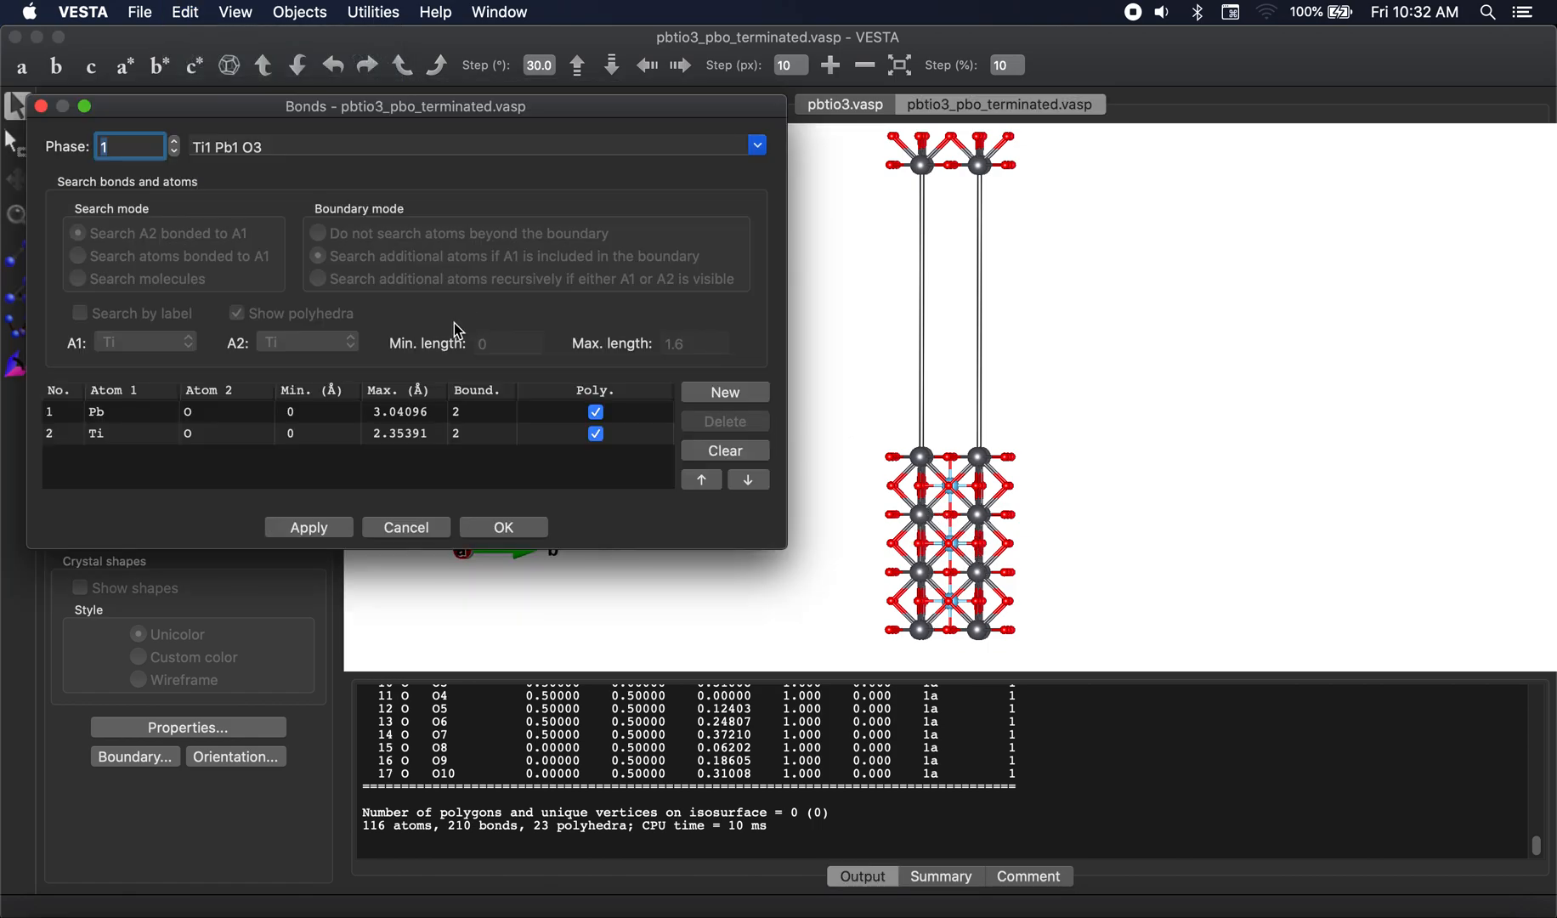
click(416, 413)
click(725, 450)
click(504, 528)
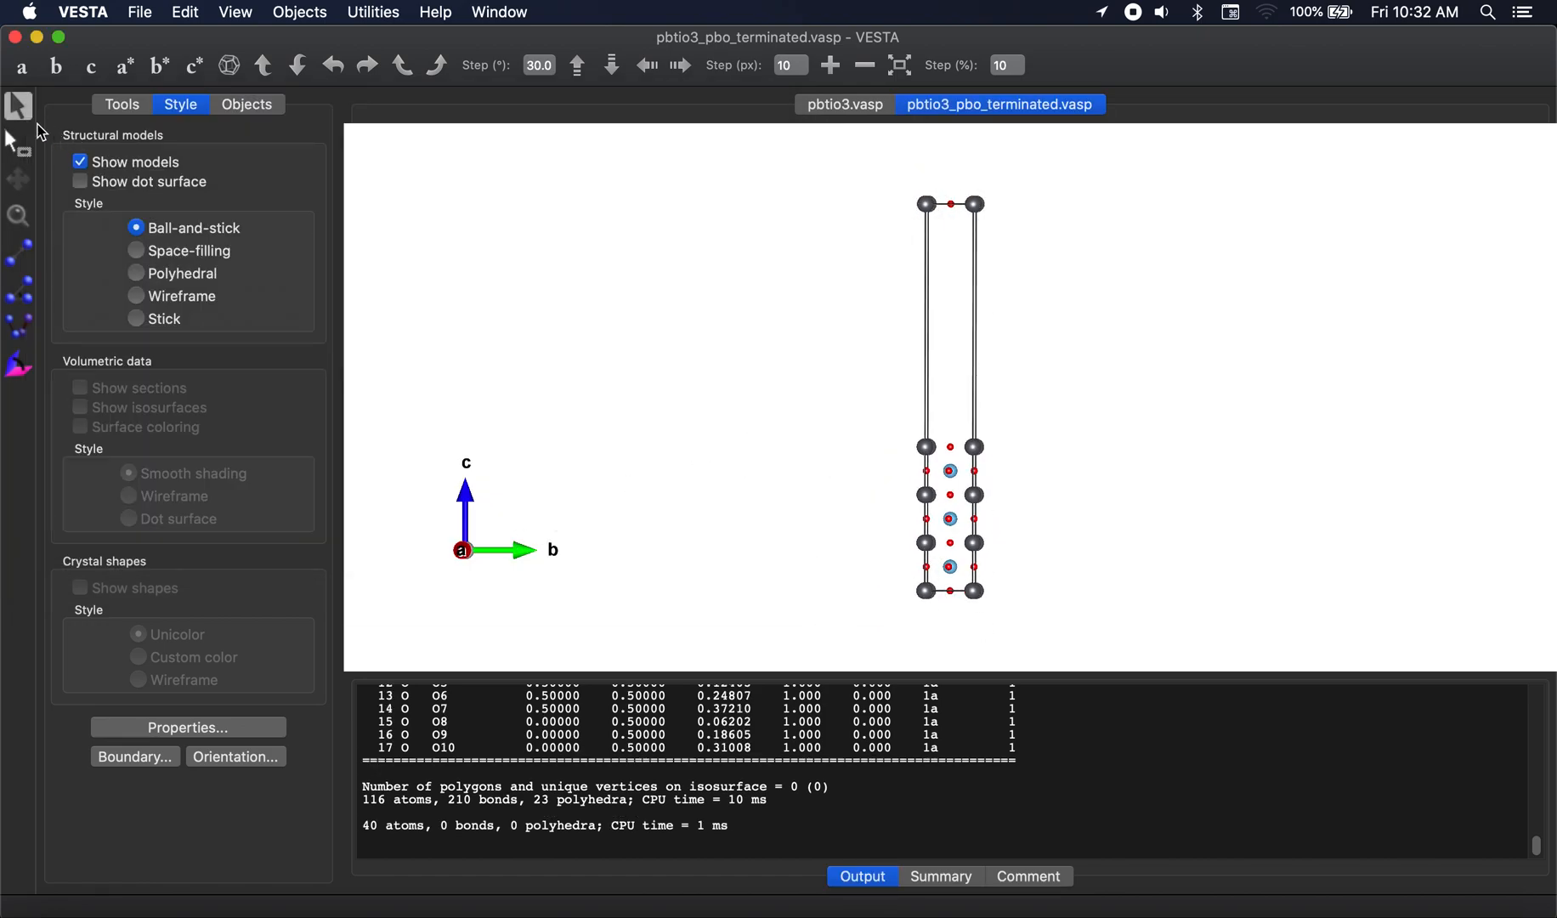
scroll(633, 299, up, 4)
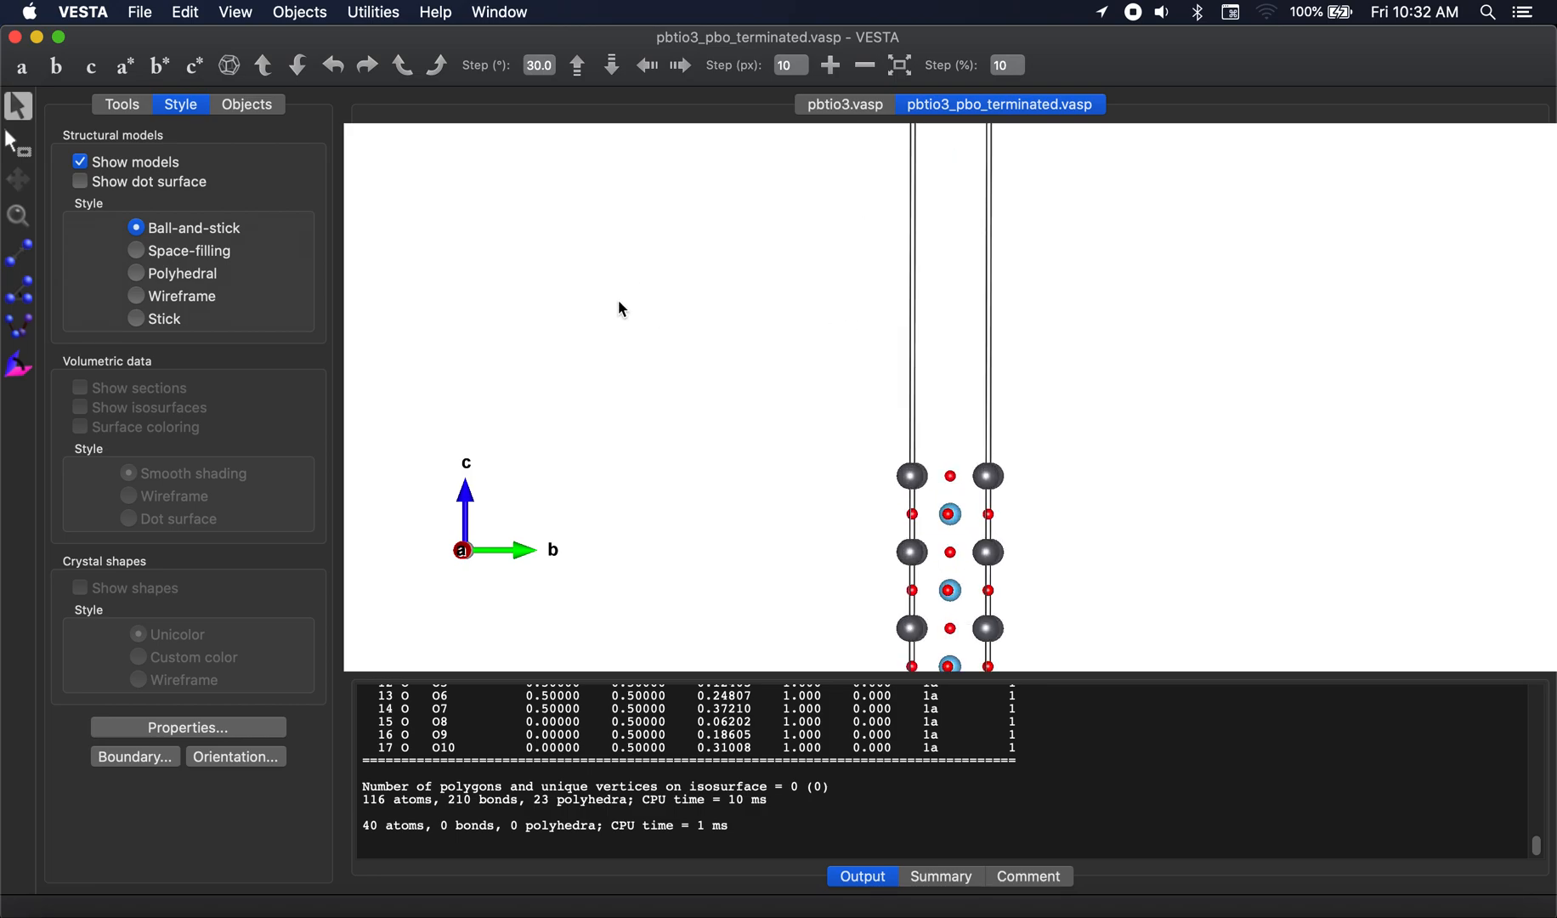
click(18, 179)
drag(744, 401, 772, 250)
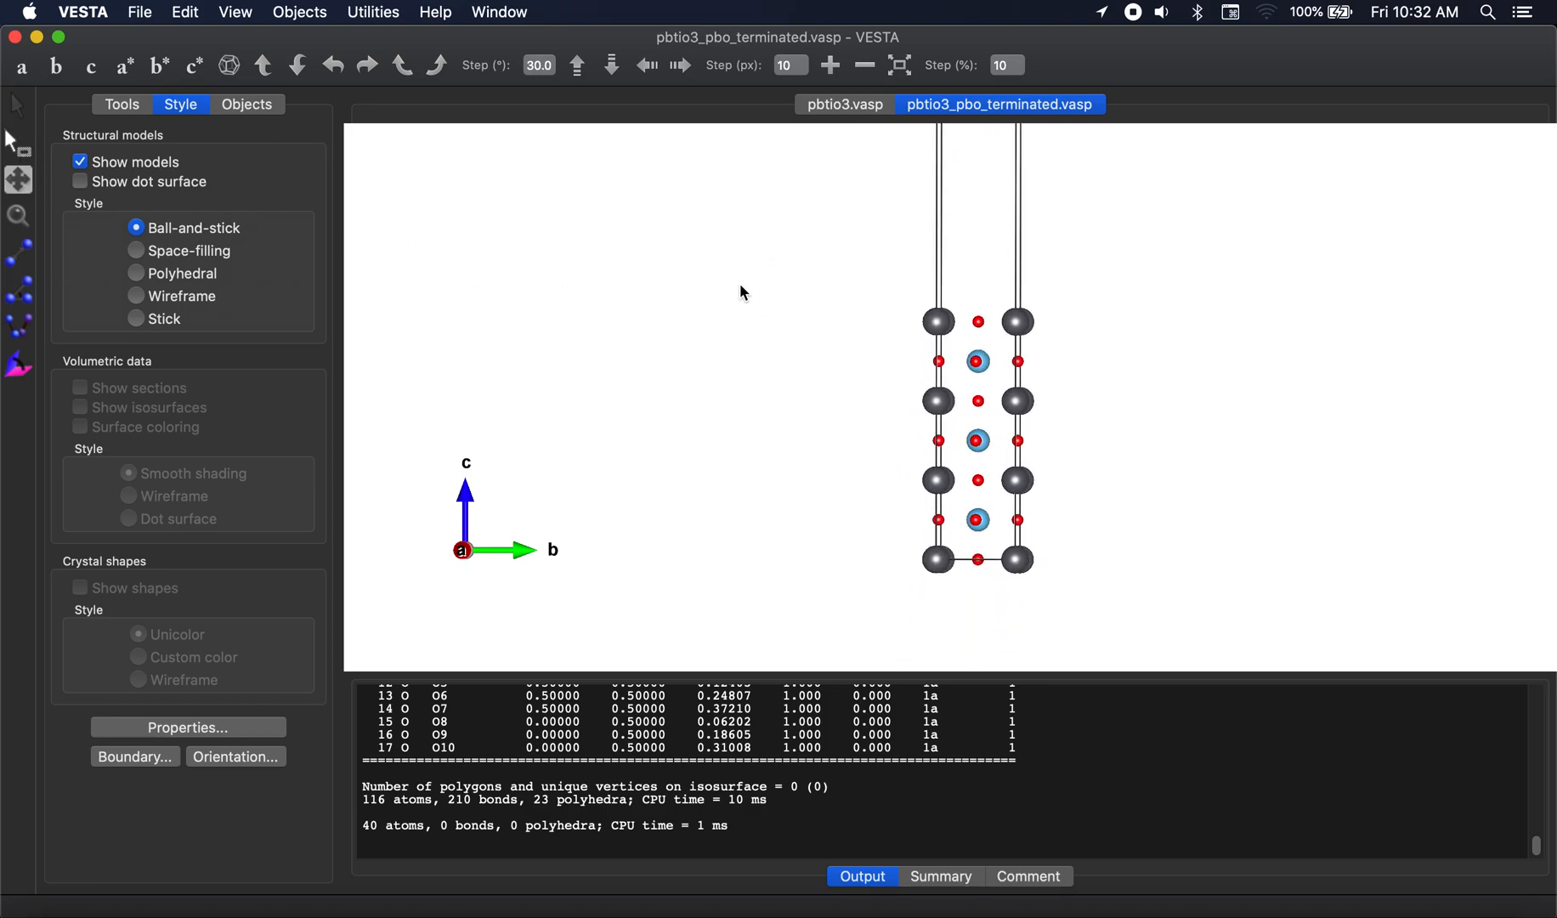
Rotate the PbO-terminated slab slightly off the a axis to inspect its layers in perspective
click(19, 107)
mouse_move(781, 316)
mouse_down()
mouse_move(812, 315)
mouse_move(758, 325)
mouse_move(785, 323)
mouse_up()
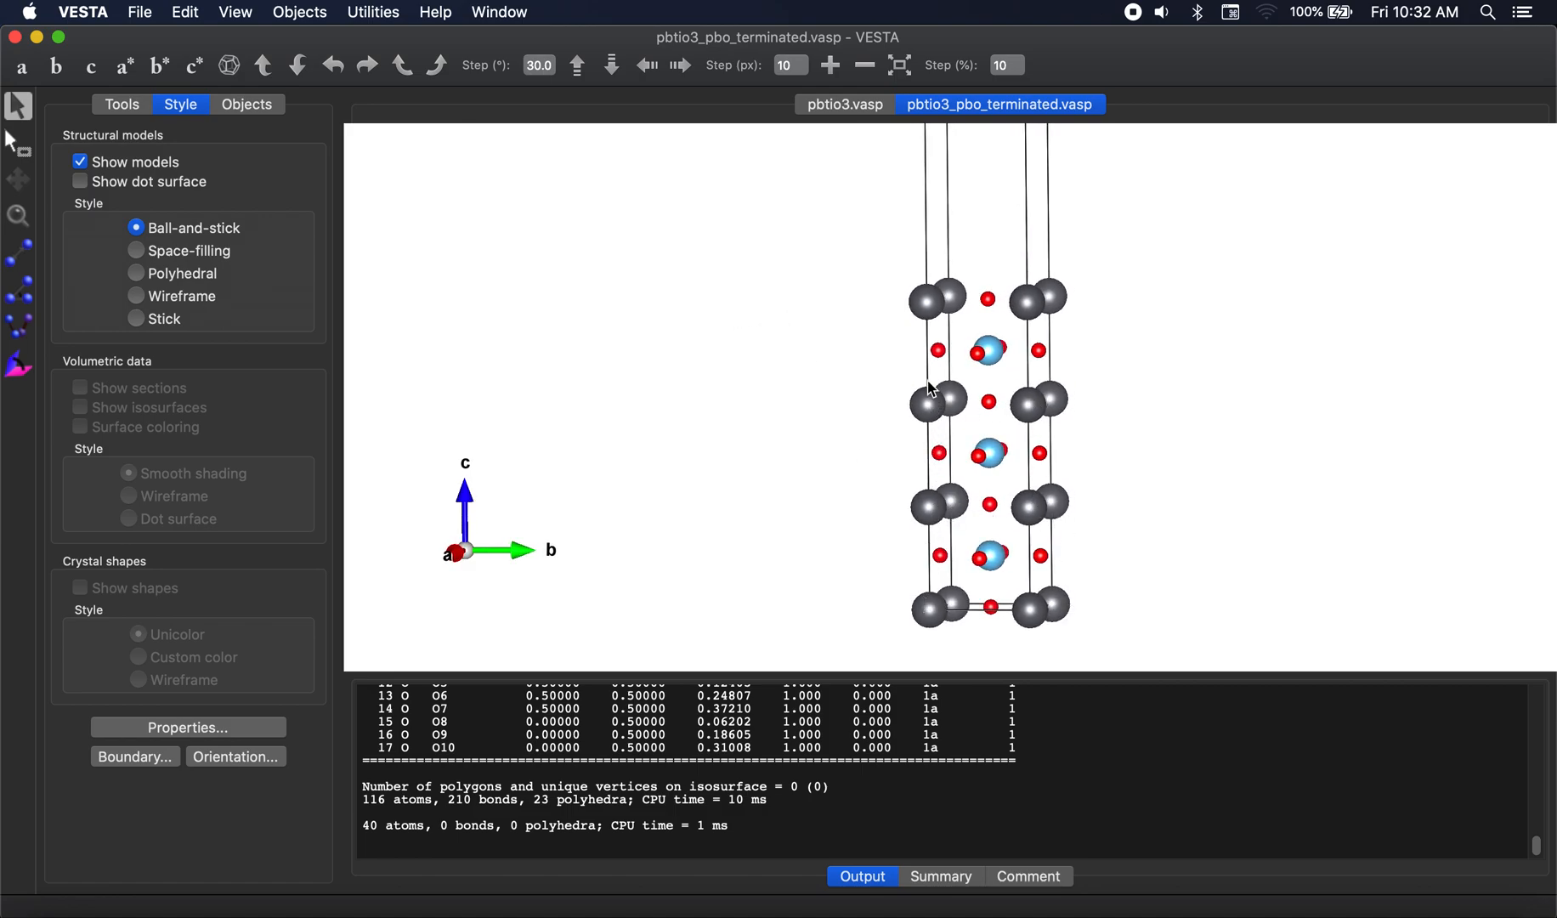
scroll(903, 288, down, 3)
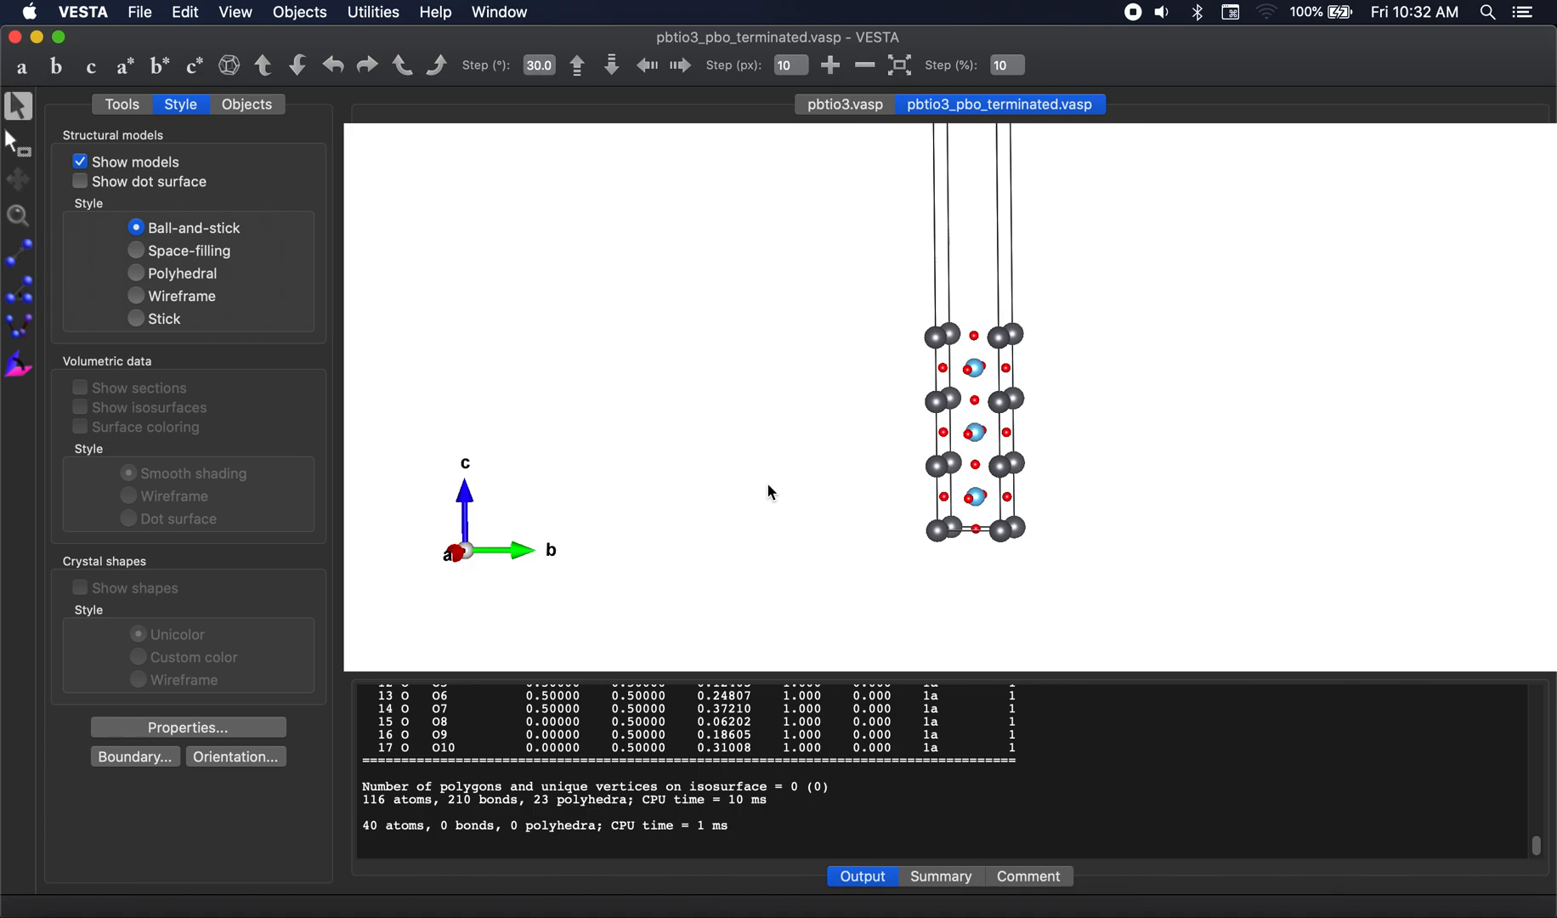
Switch to the paper in Chrome, take a screenshot of the PbO-terminated slab in Fig. 2(b) and open the capture
key(super+Tab)
key(super+Tab)
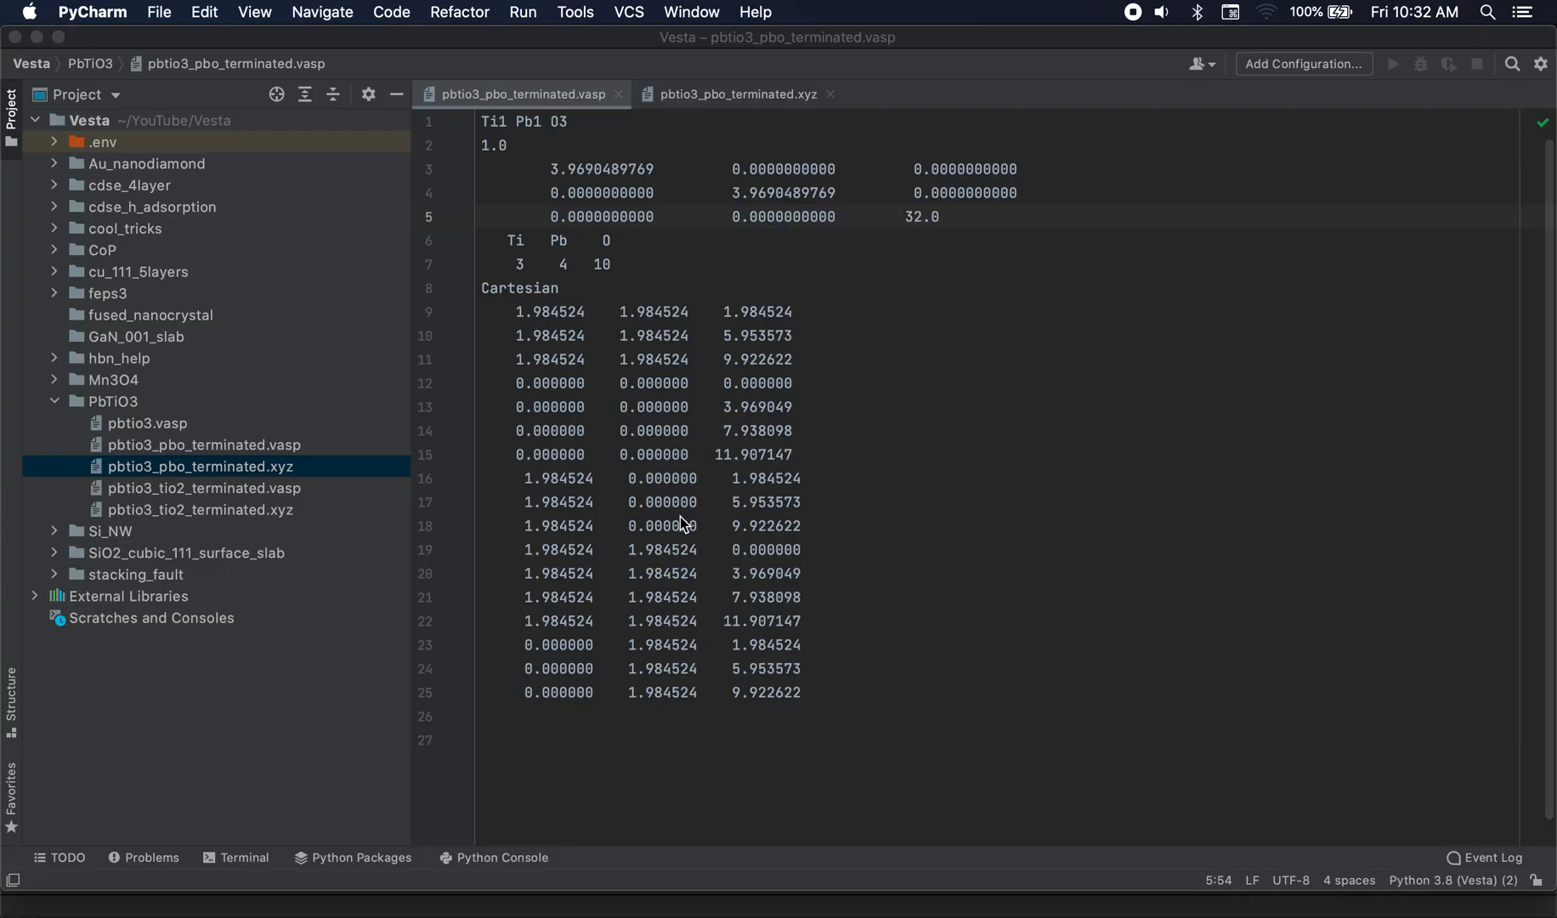
click(420, 911)
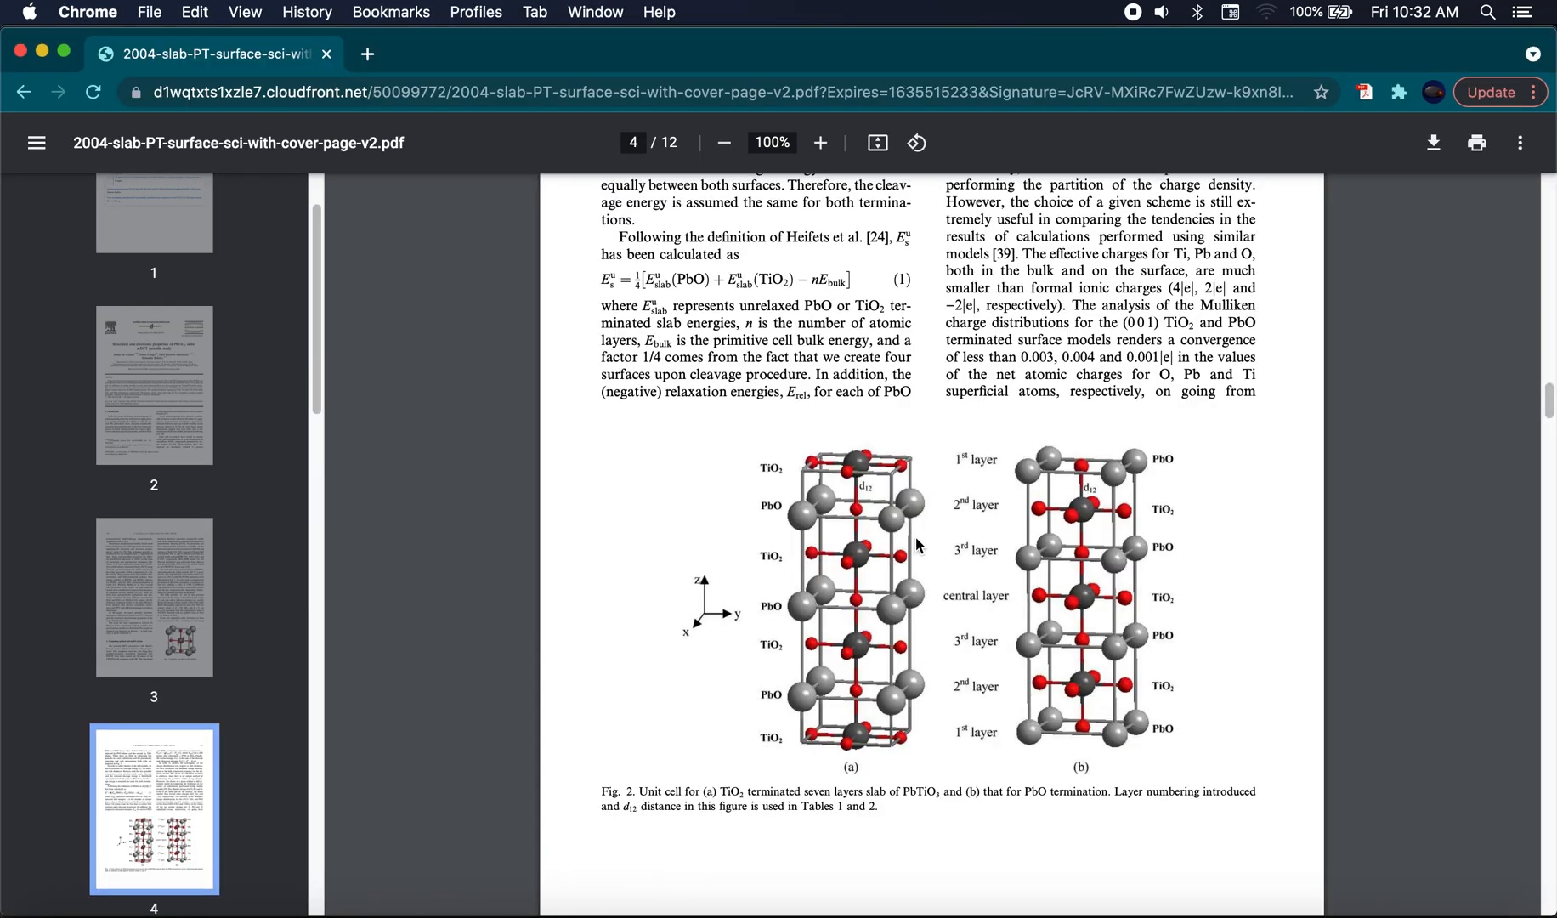
scroll(937, 552, down, 2)
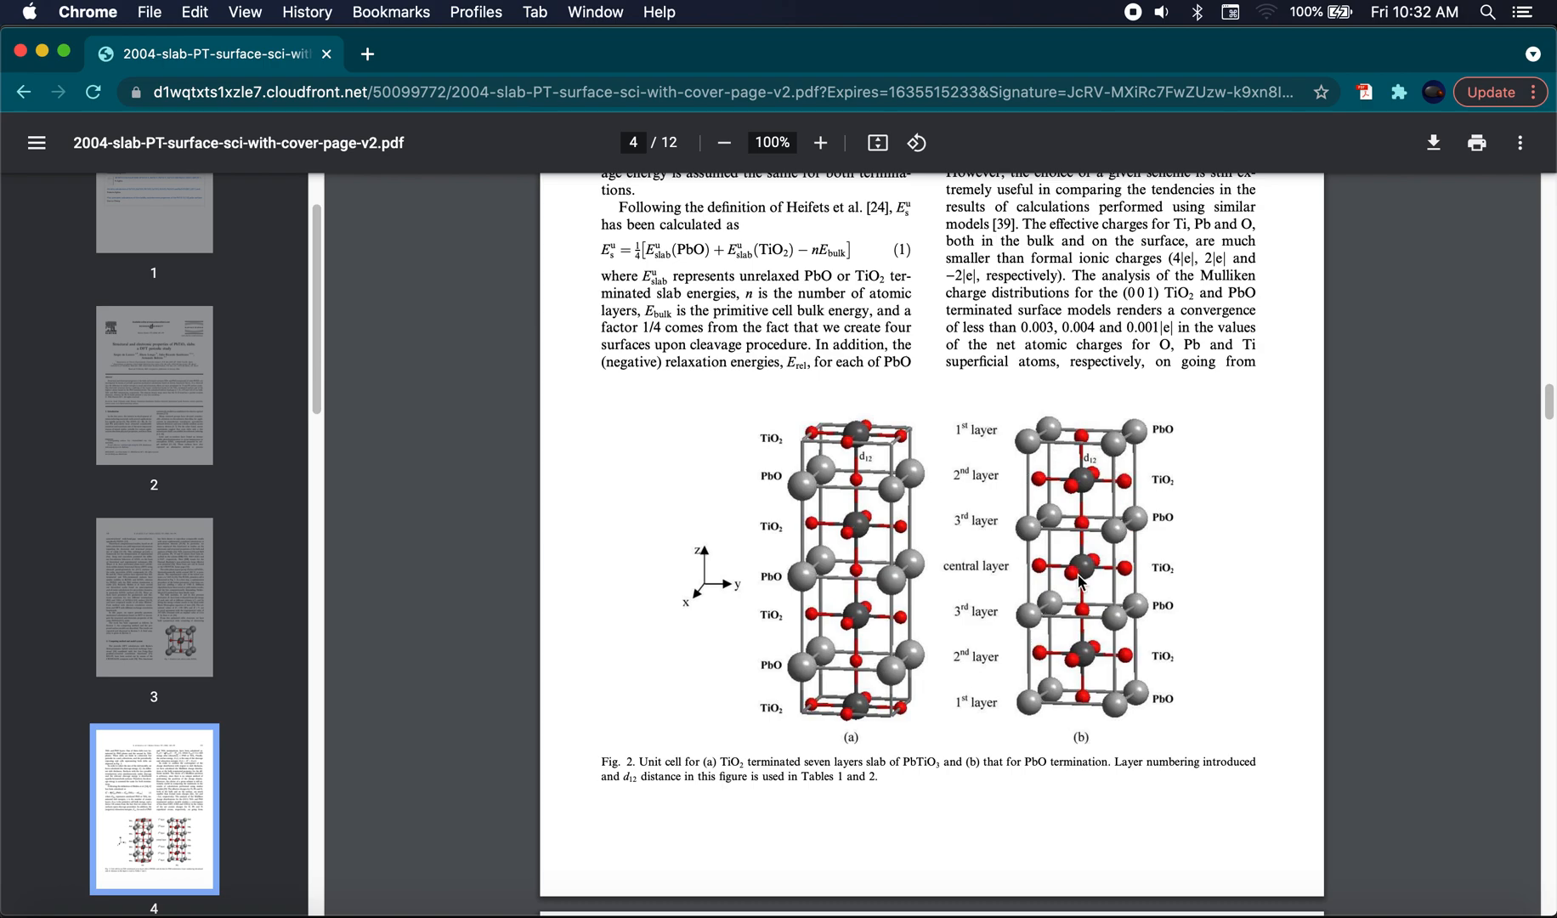
key(super+shift+4)
drag(939, 398, 1194, 739)
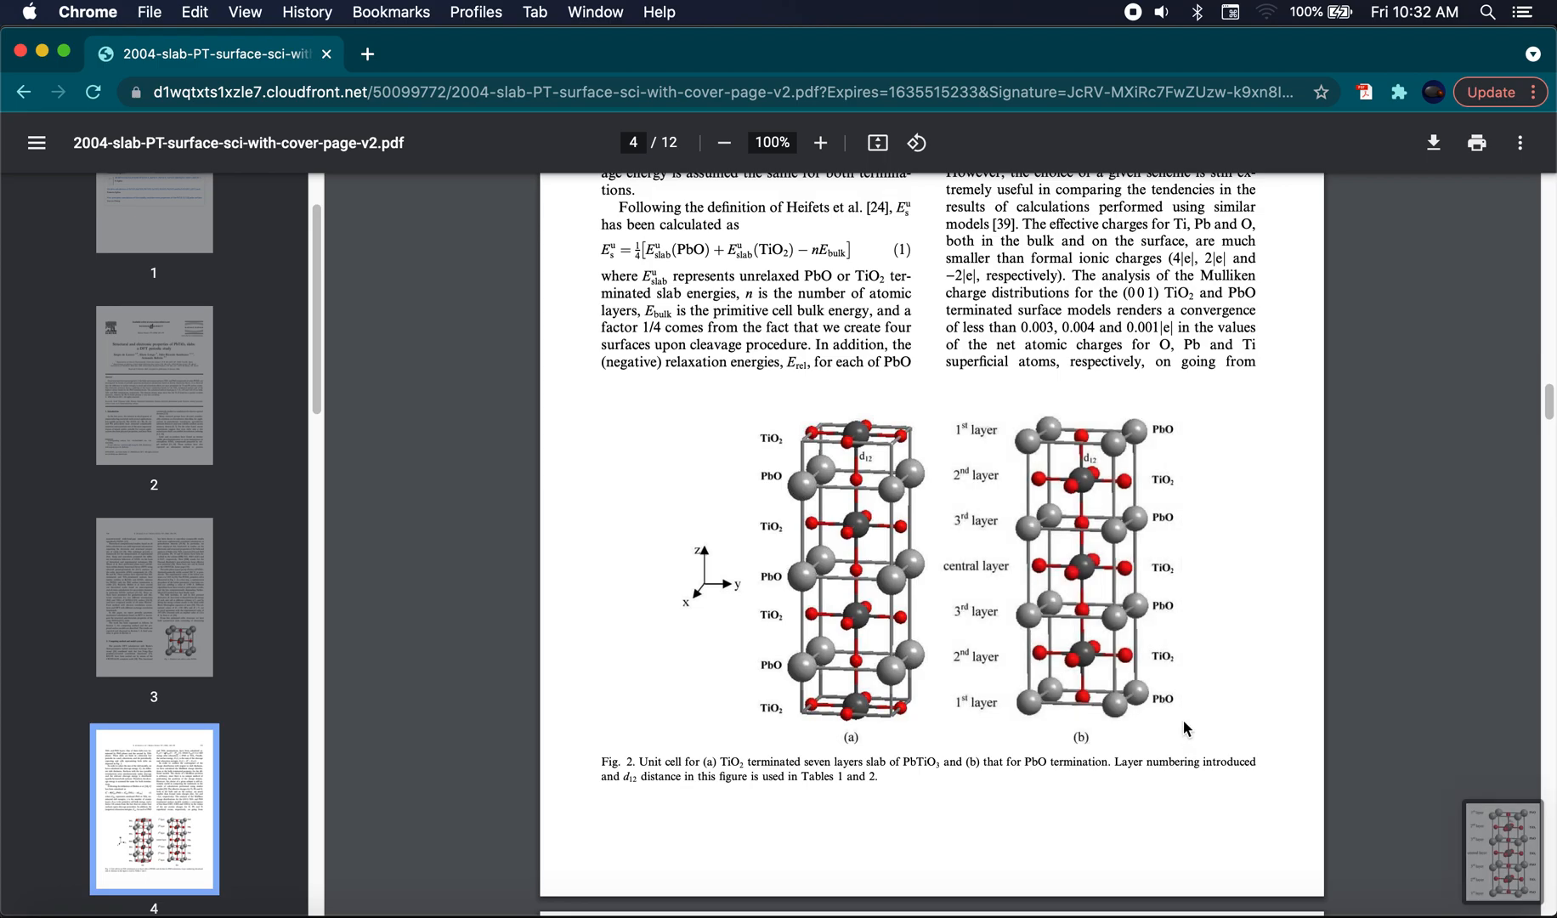
click(1501, 854)
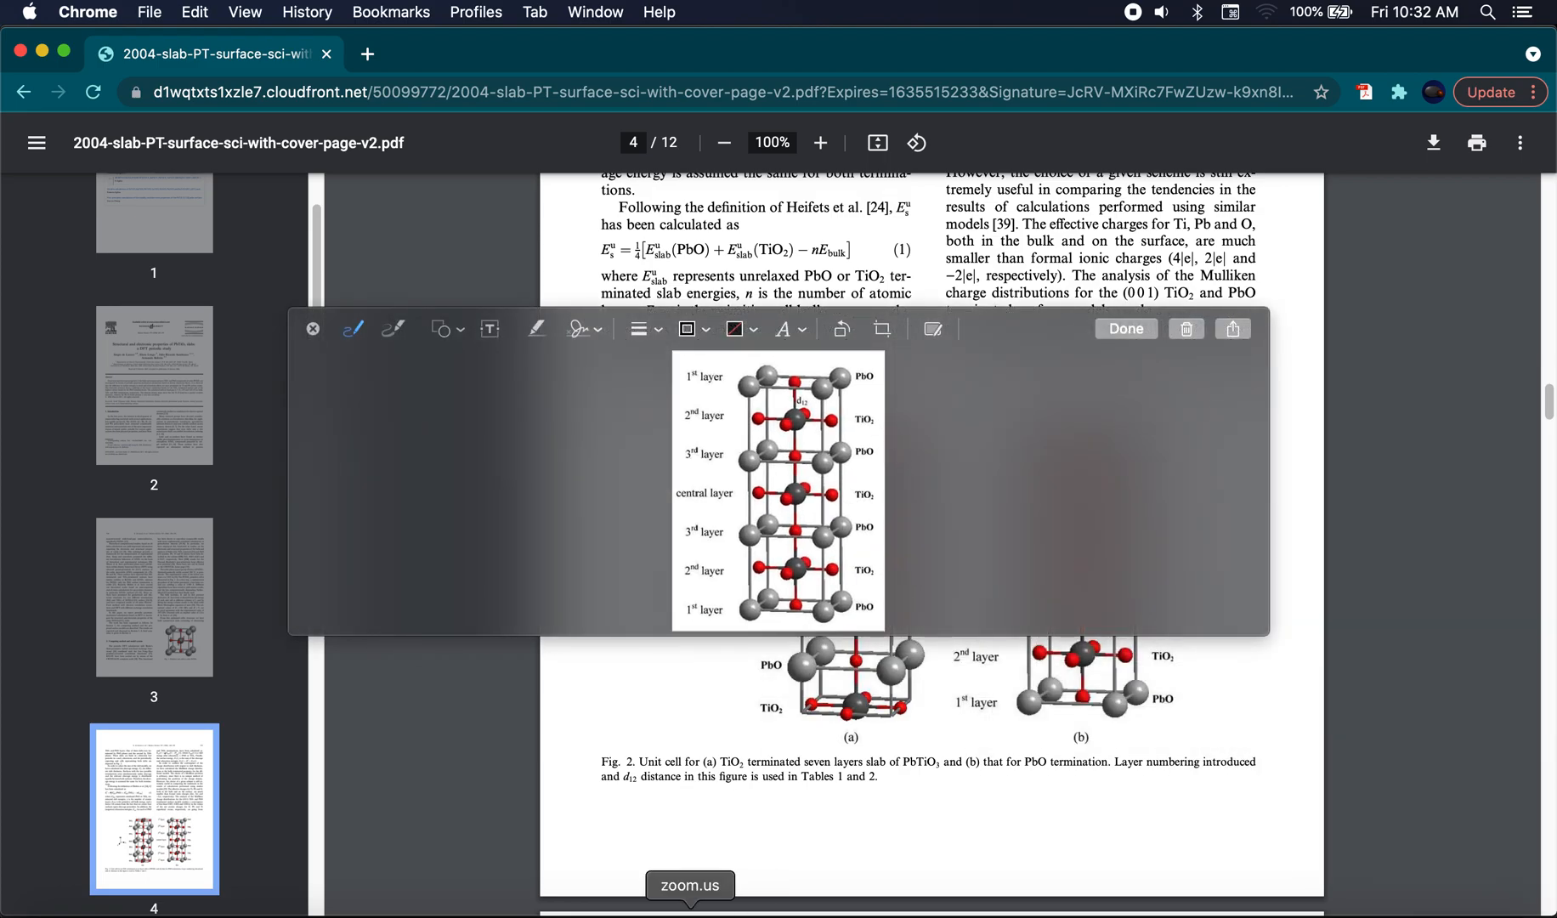
Return to VESTA with the captured figure alongside and compare its seven layers with the PbO-terminated slab and its vacuum
click(735, 909)
drag(996, 328, 674, 254)
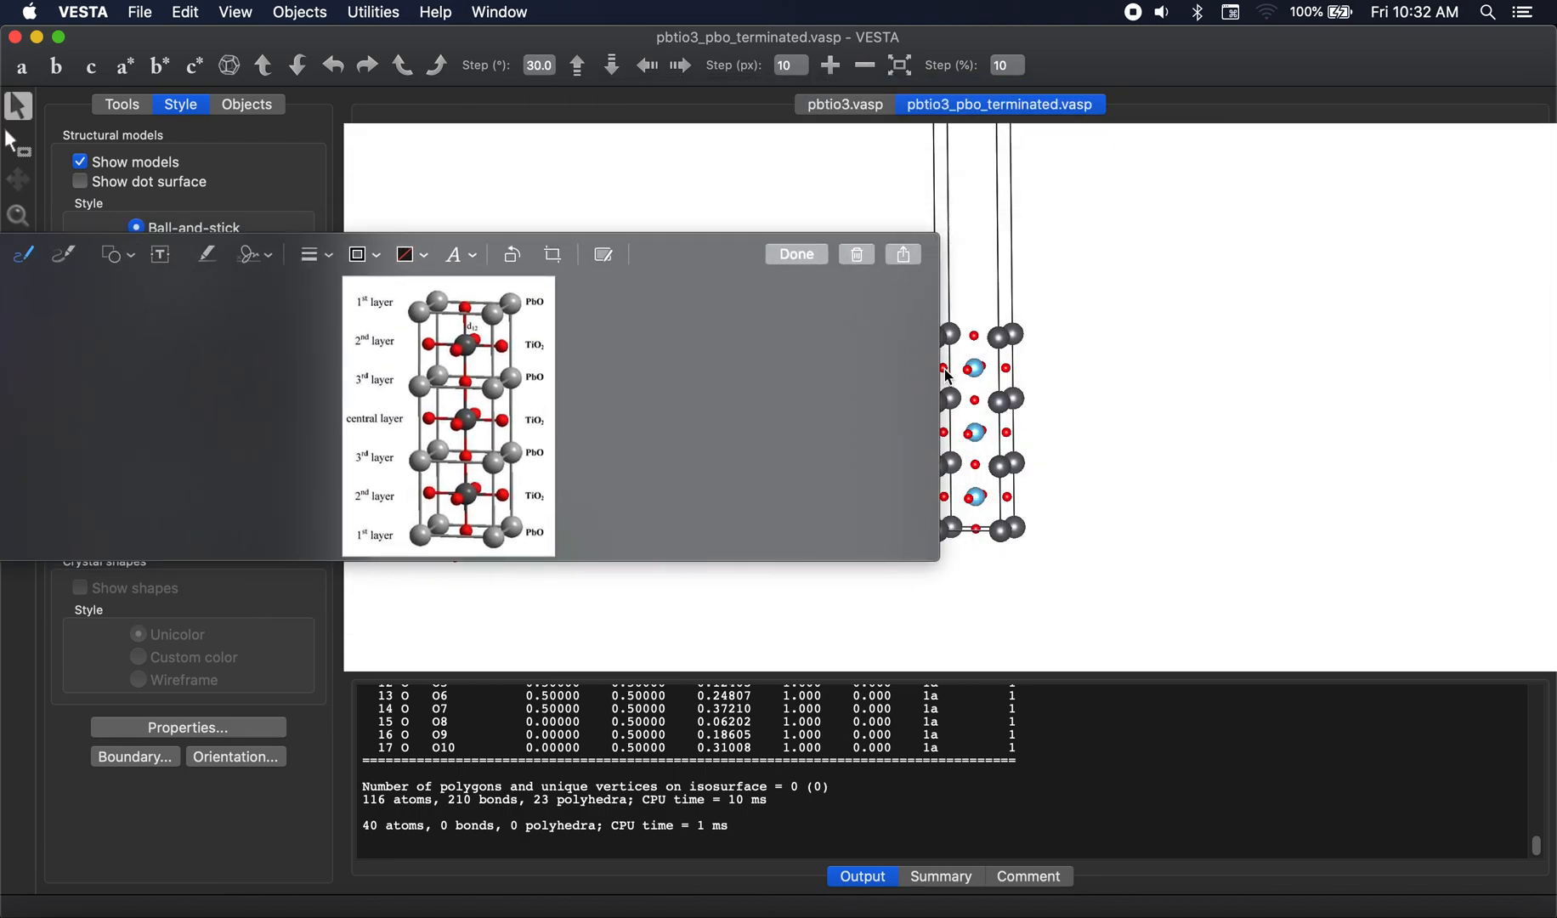
drag(740, 246, 681, 272)
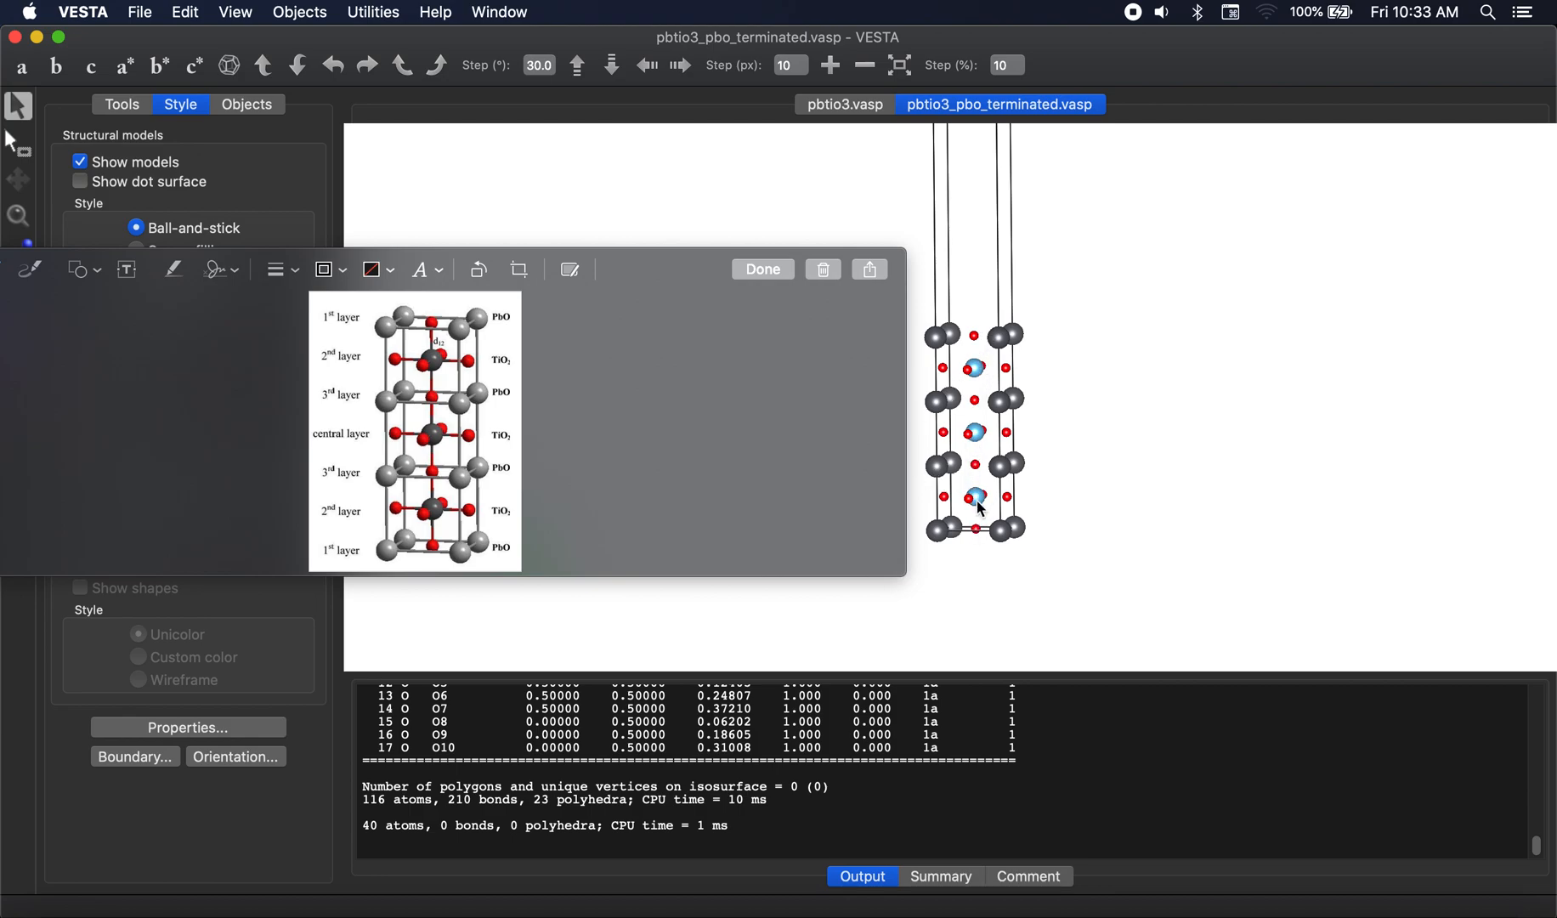
scroll(981, 512, down, 4)
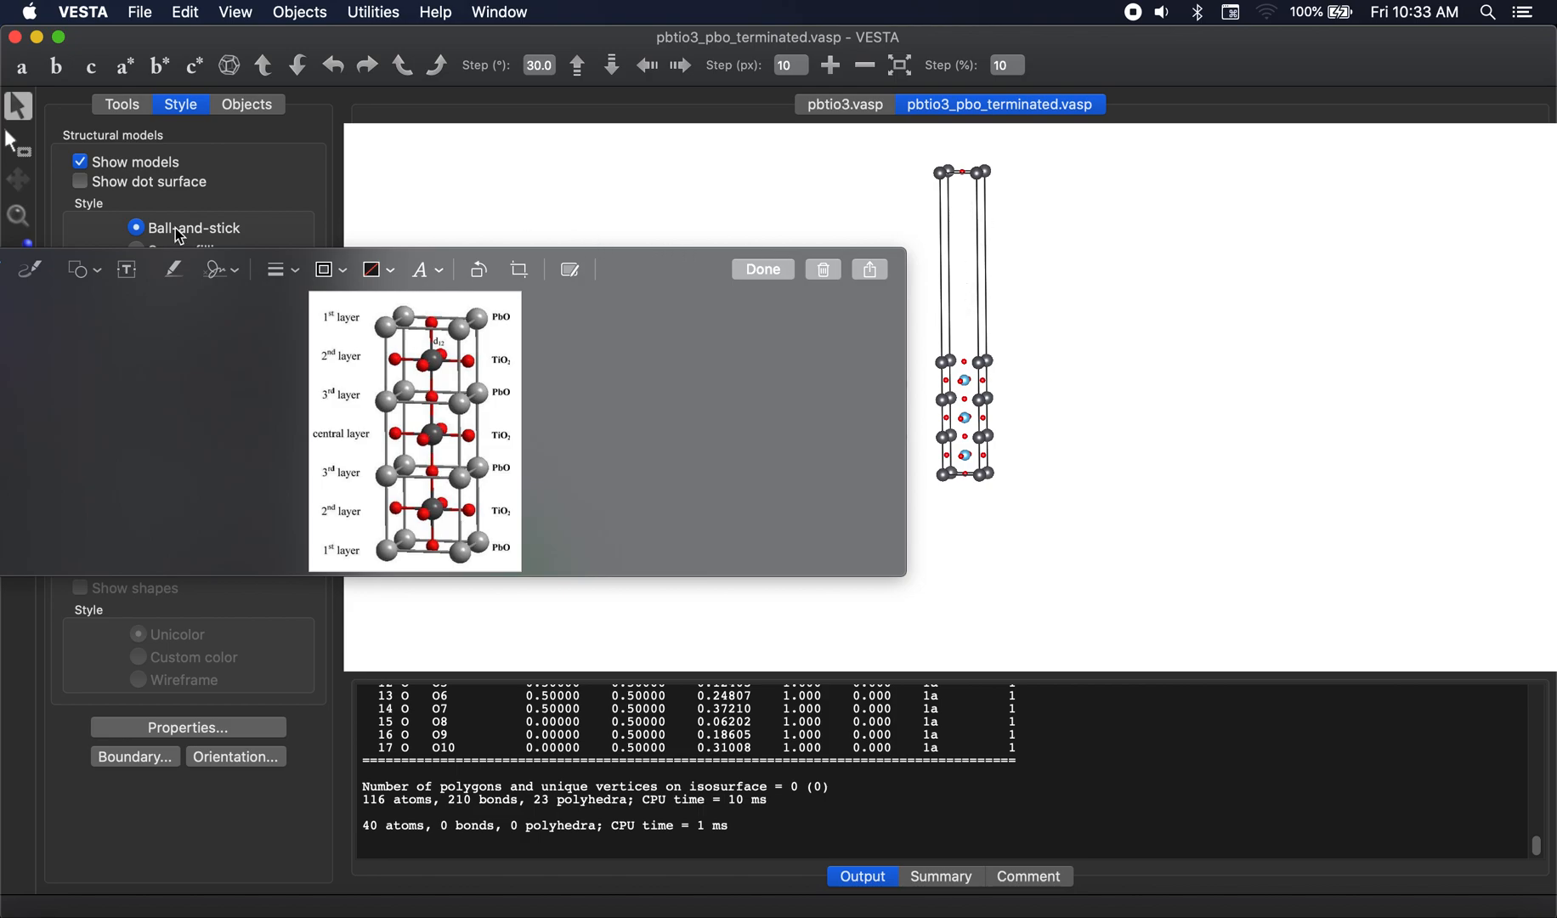
Dismiss the captured figure and close pbtio3_pbo_terminated.vasp without saving changes
drag(650, 269, 912, 286)
click(214, 286)
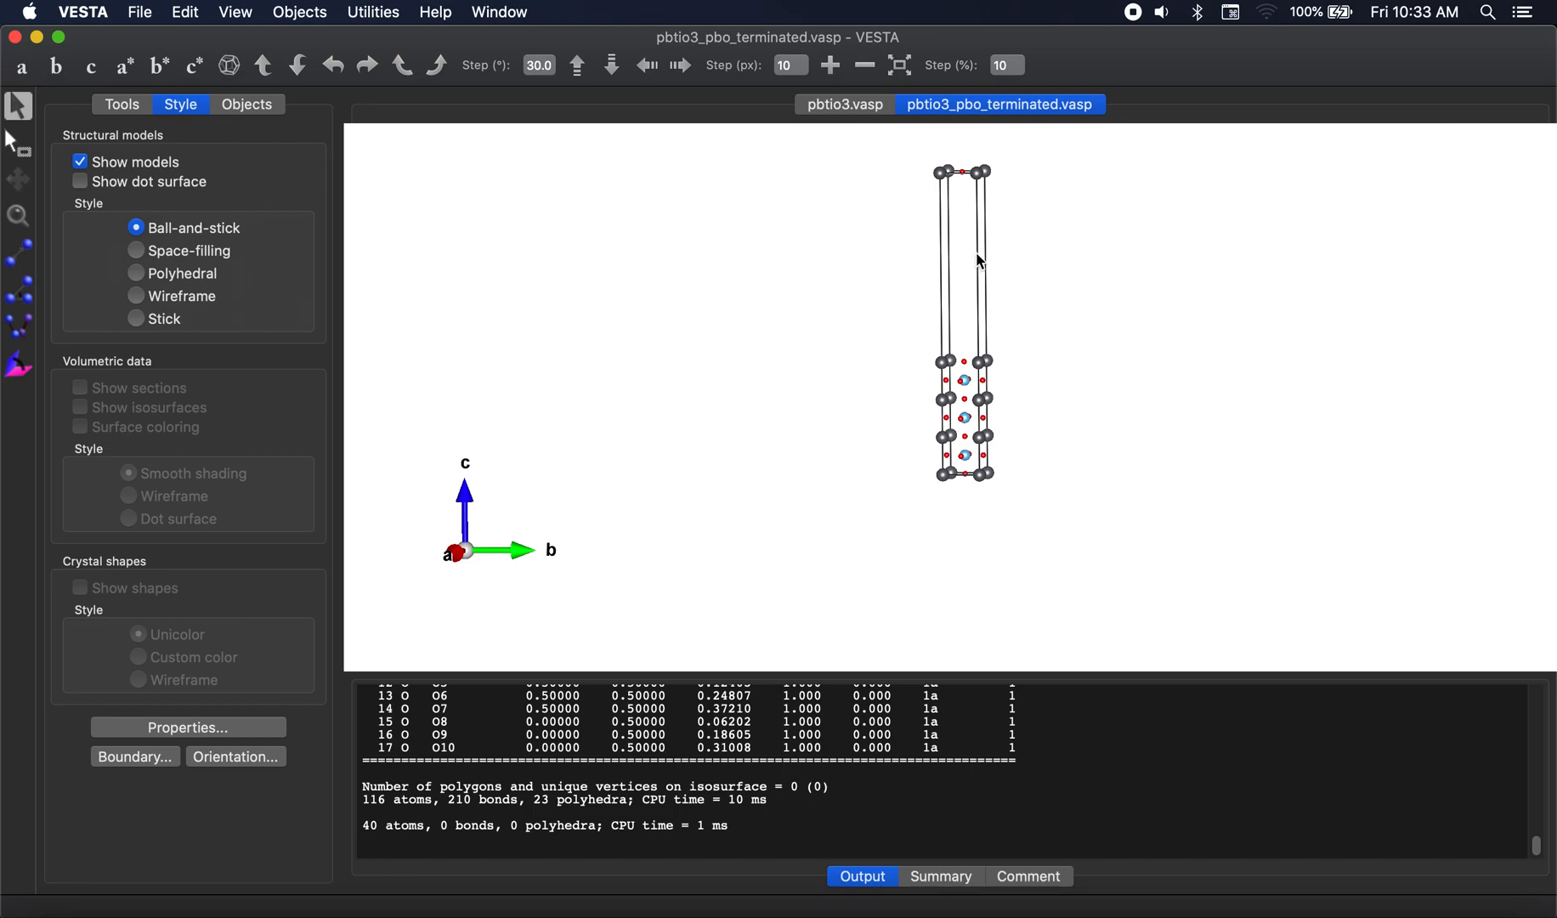
key(super+w)
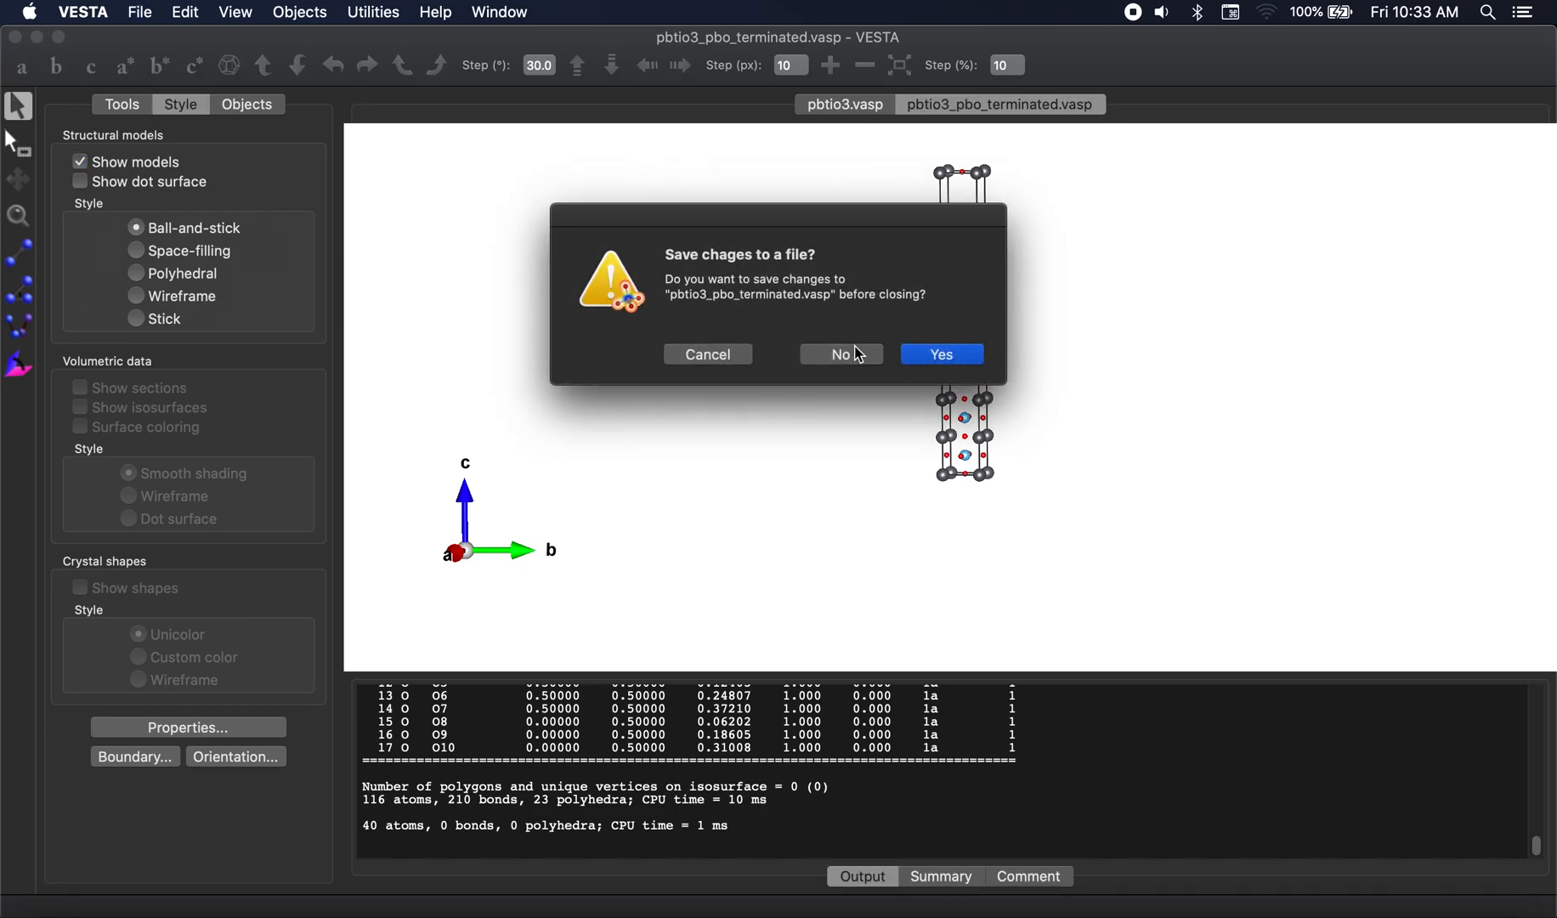
click(857, 355)
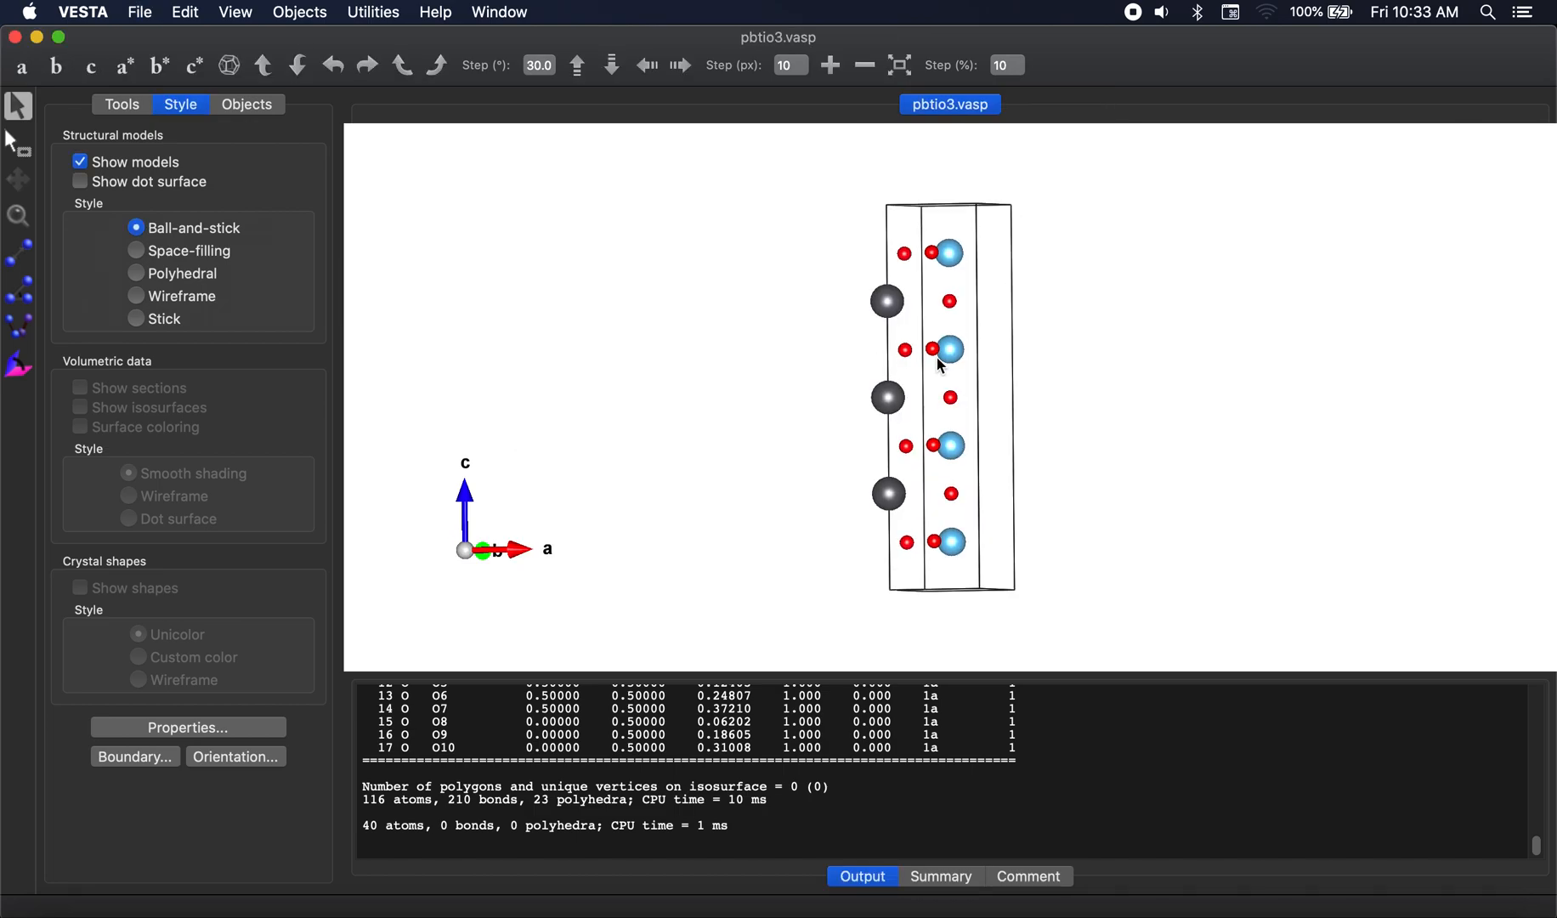
Switch to PyCharm, close both PbO-terminated files, and open pbtio3_tio2_terminated.vasp and pbtio3_tio2_terminated.xyz
click(417, 904)
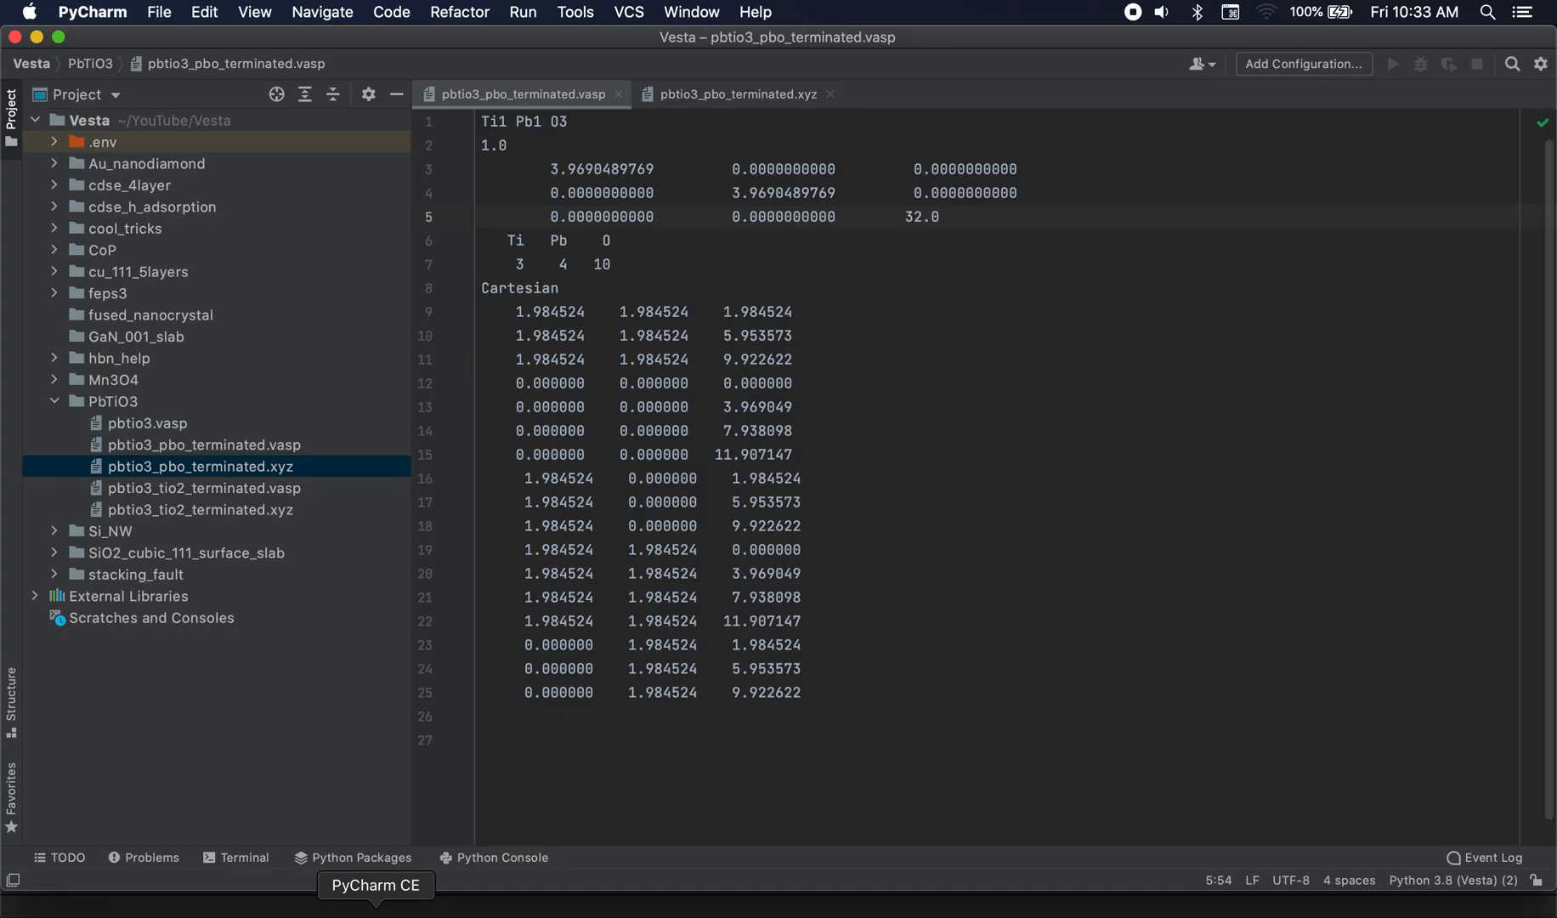
click(622, 93)
click(621, 95)
double_click(321, 487)
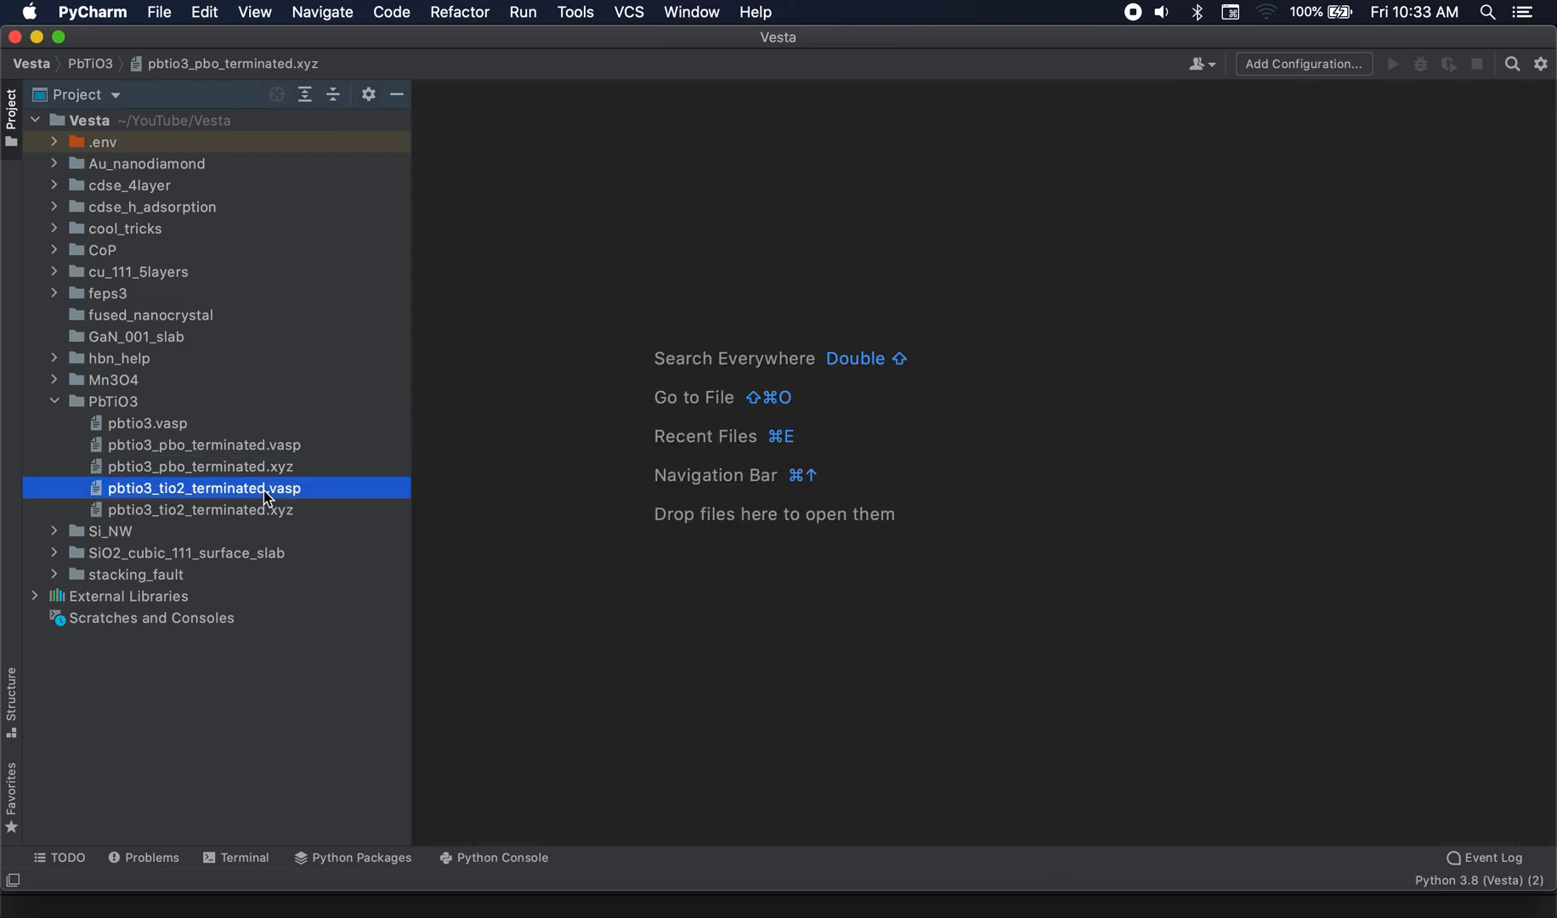
double_click(219, 509)
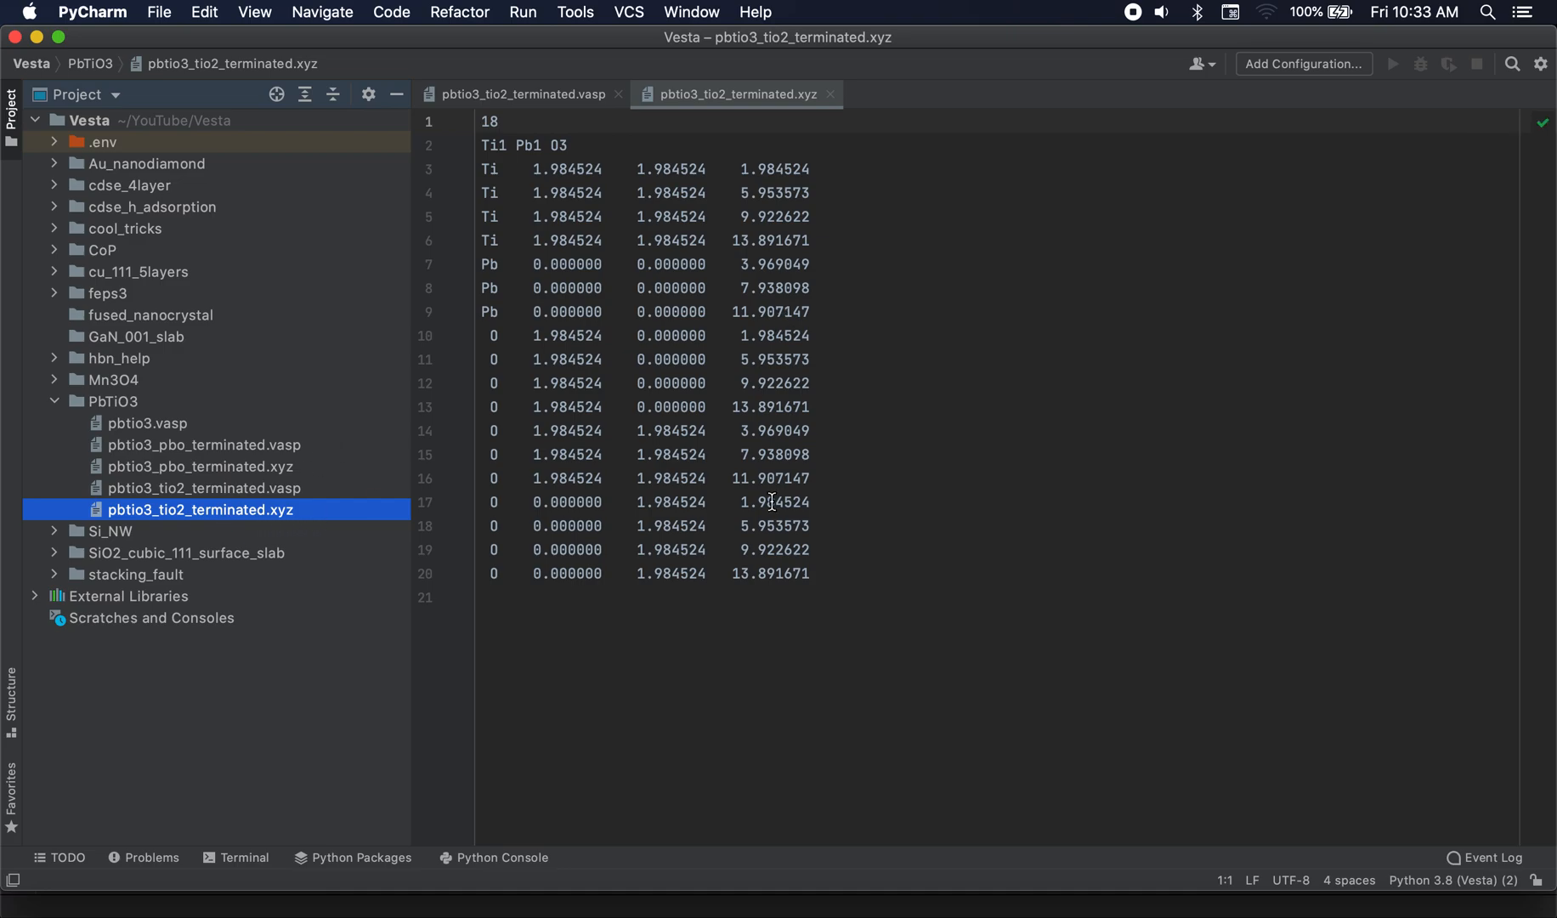
Replace the coordinate block of pbtio3_tio2_terminated.vasp with all atom lines copied from pbtio3_tio2_terminated.xyz
drag(828, 573, 445, 170)
key(super+c)
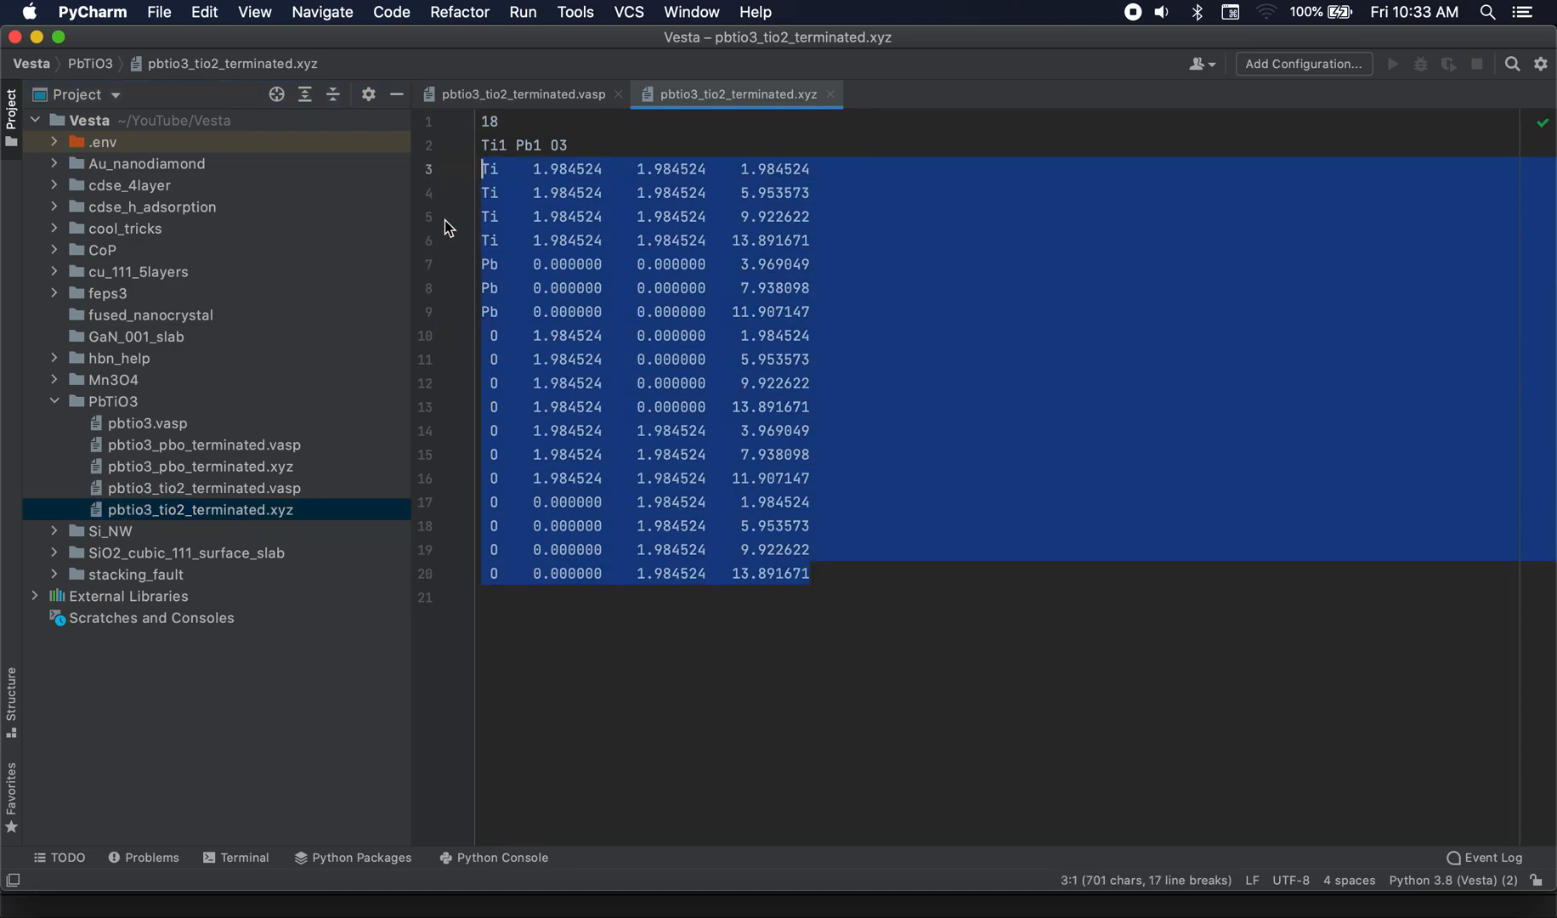
click(527, 103)
drag(994, 762, 407, 304)
key(super+v)
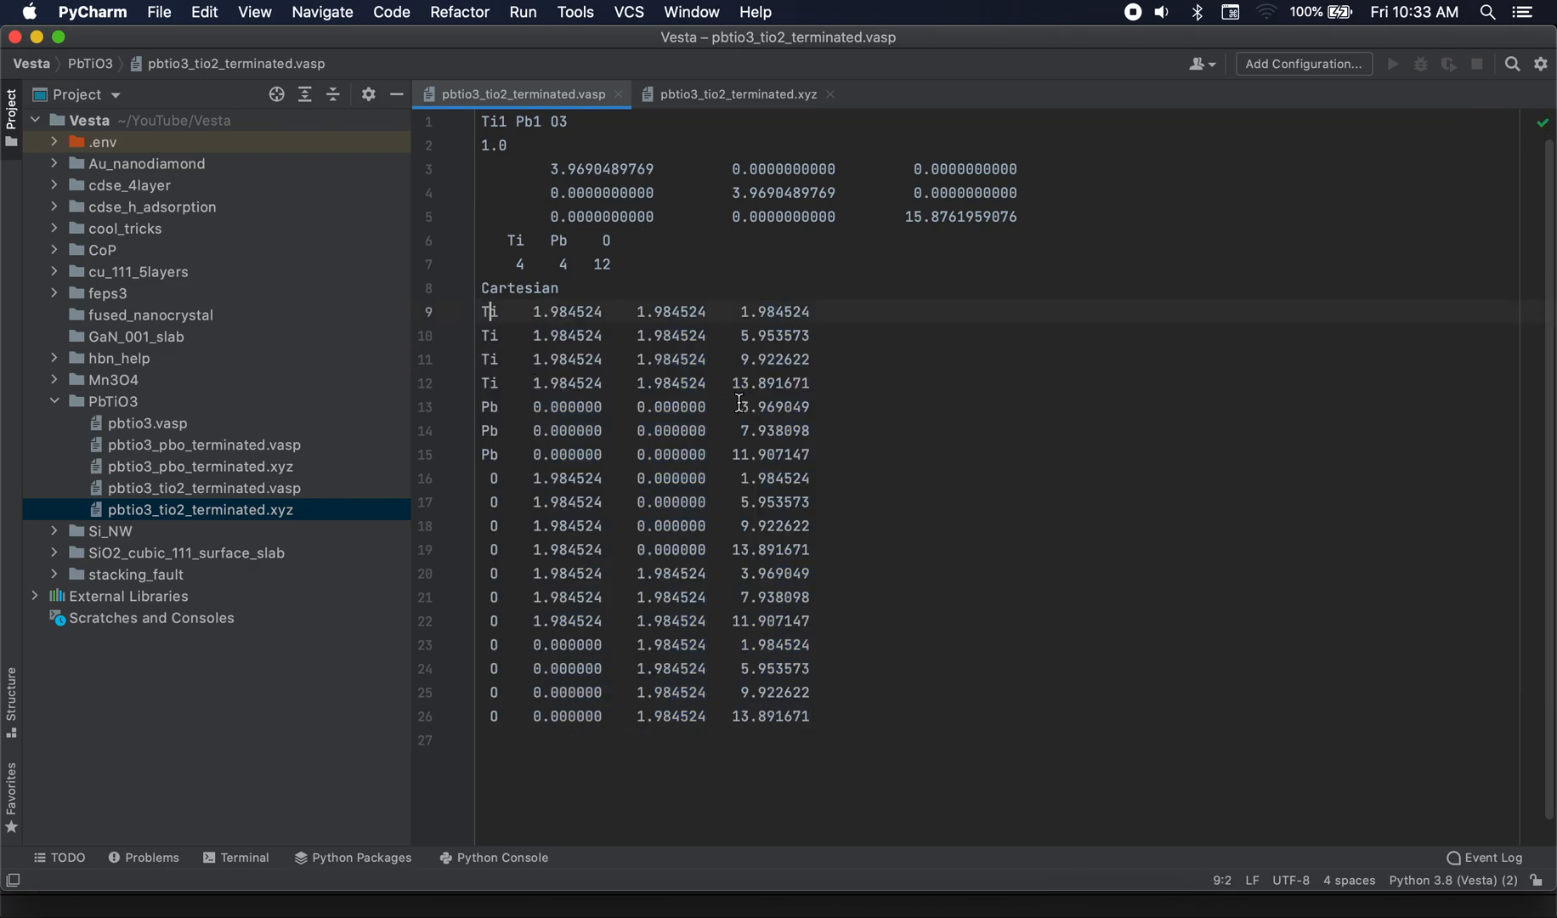
Remove the Ti and Pb labels from their coordinate lines and set the Pb atom count to 3
key(Delete)
key(Delete)
key(Down)
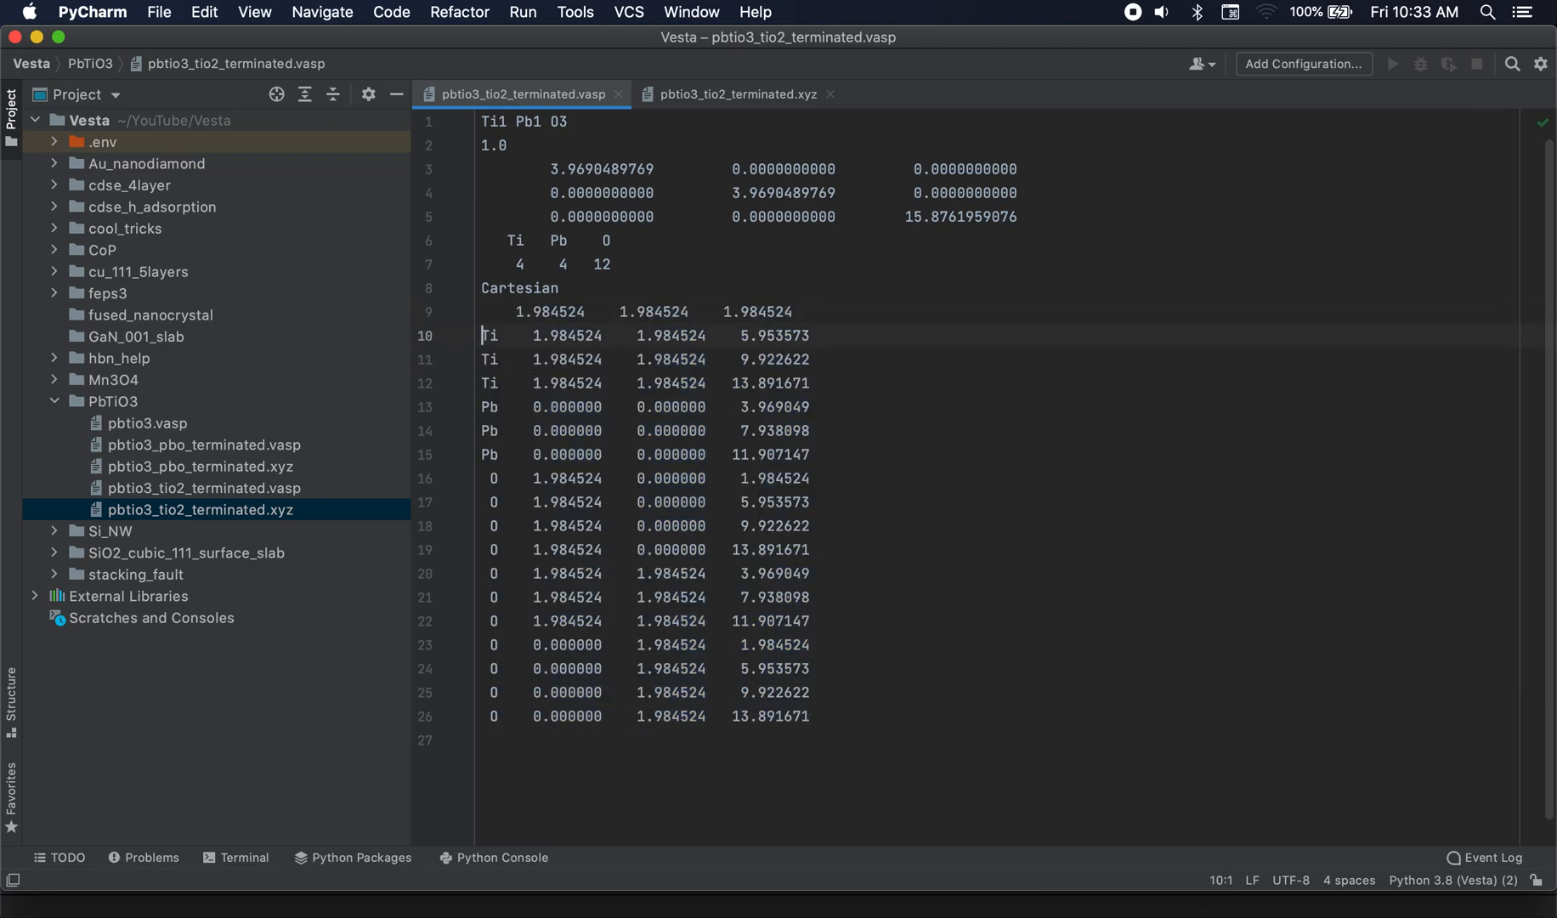
key(Delete)
key(Delete)
key(Page_Down)
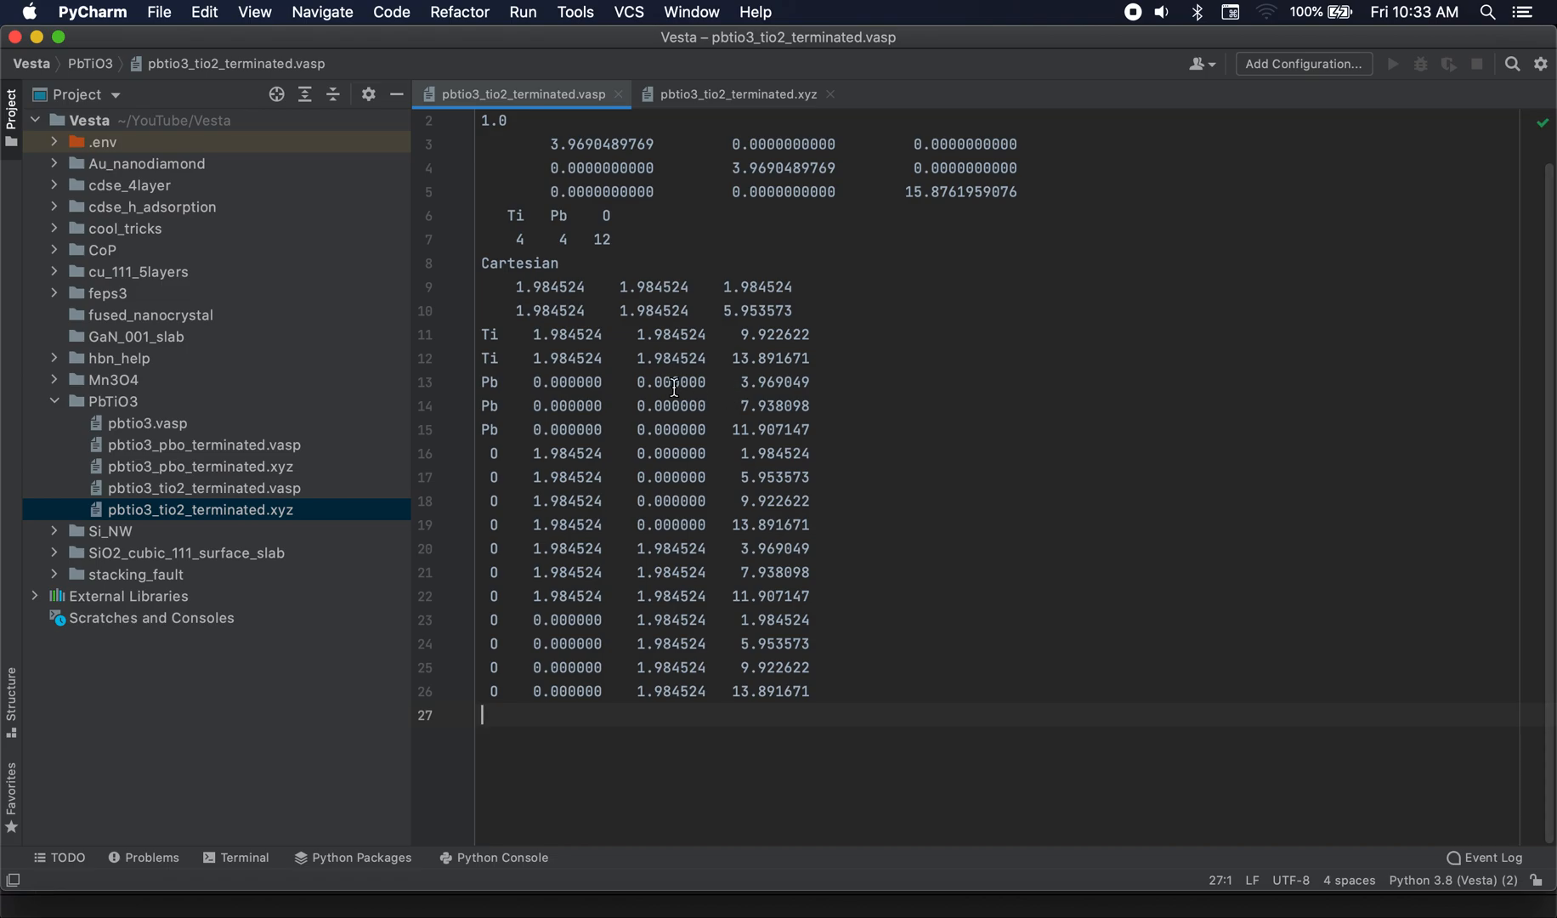
click(482, 334)
key(Delete)
key(Delete)
key(Down)
key(Delete)
key(Delete)
key(Down)
key(Delete)
key(Delete)
key(Down)
key(Delete)
key(Delete)
key(Page_Down)
key(Up)
key(Up)
key(Up)
key(Up)
key(Up)
key(Up)
key(Up)
key(Up)
key(Up)
key(Up)
key(Up)
key(Up)
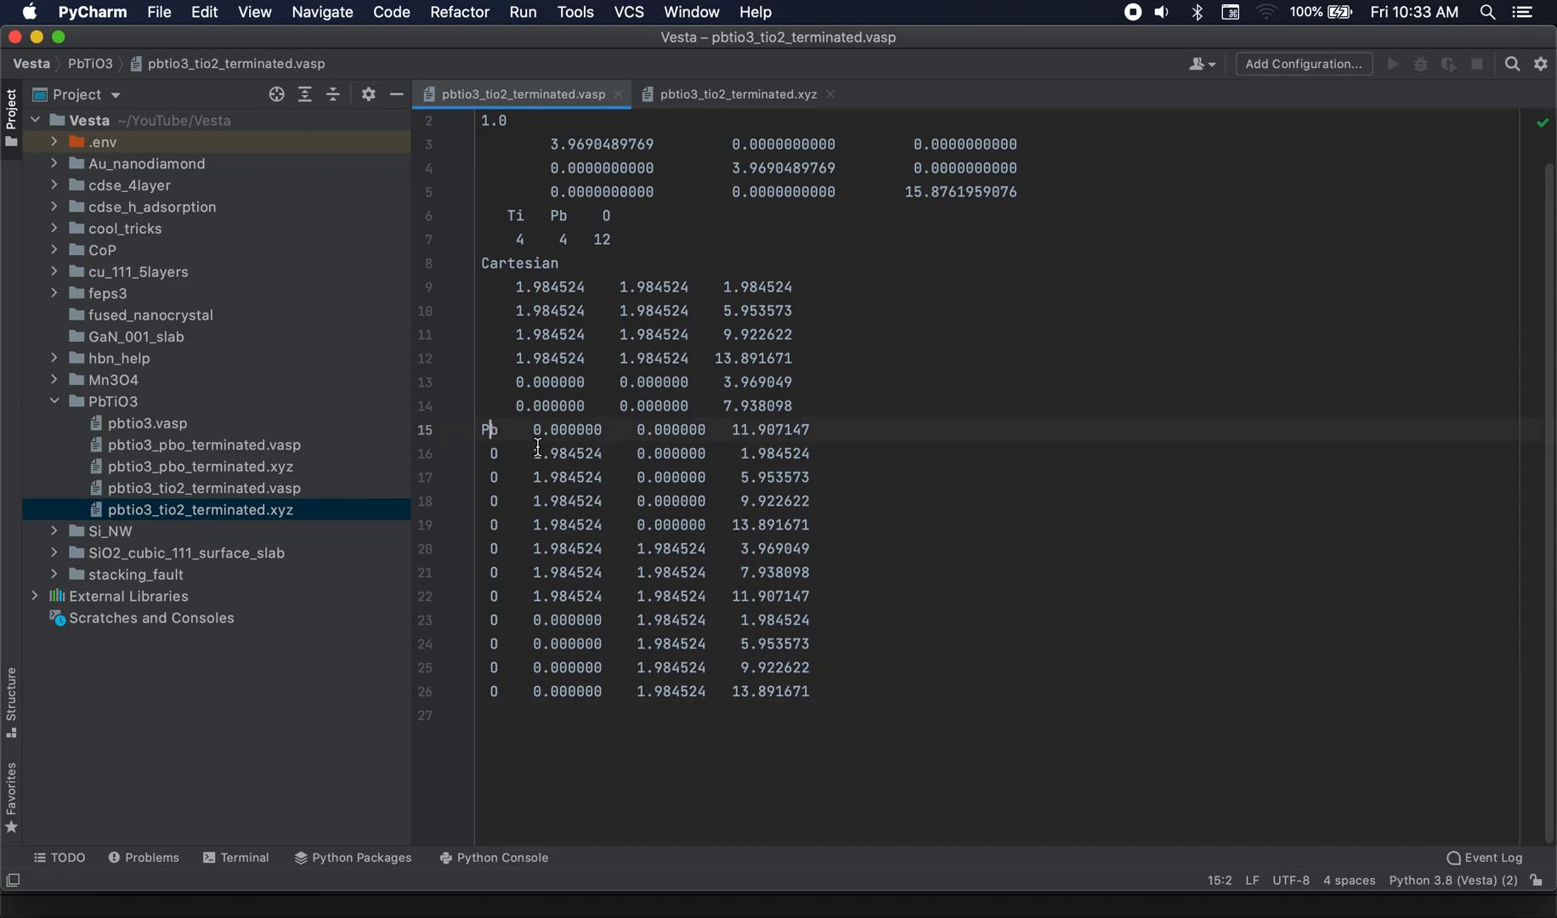
key(Delete)
key(Delete)
double_click(565, 241)
text(3)
Count the oxygen coordinate lines and set the O atom count to 11
click(499, 454)
click(501, 478)
click(506, 502)
click(504, 526)
click(501, 548)
click(502, 572)
click(501, 596)
click(501, 620)
click(501, 643)
click(501, 667)
click(502, 690)
click(618, 242)
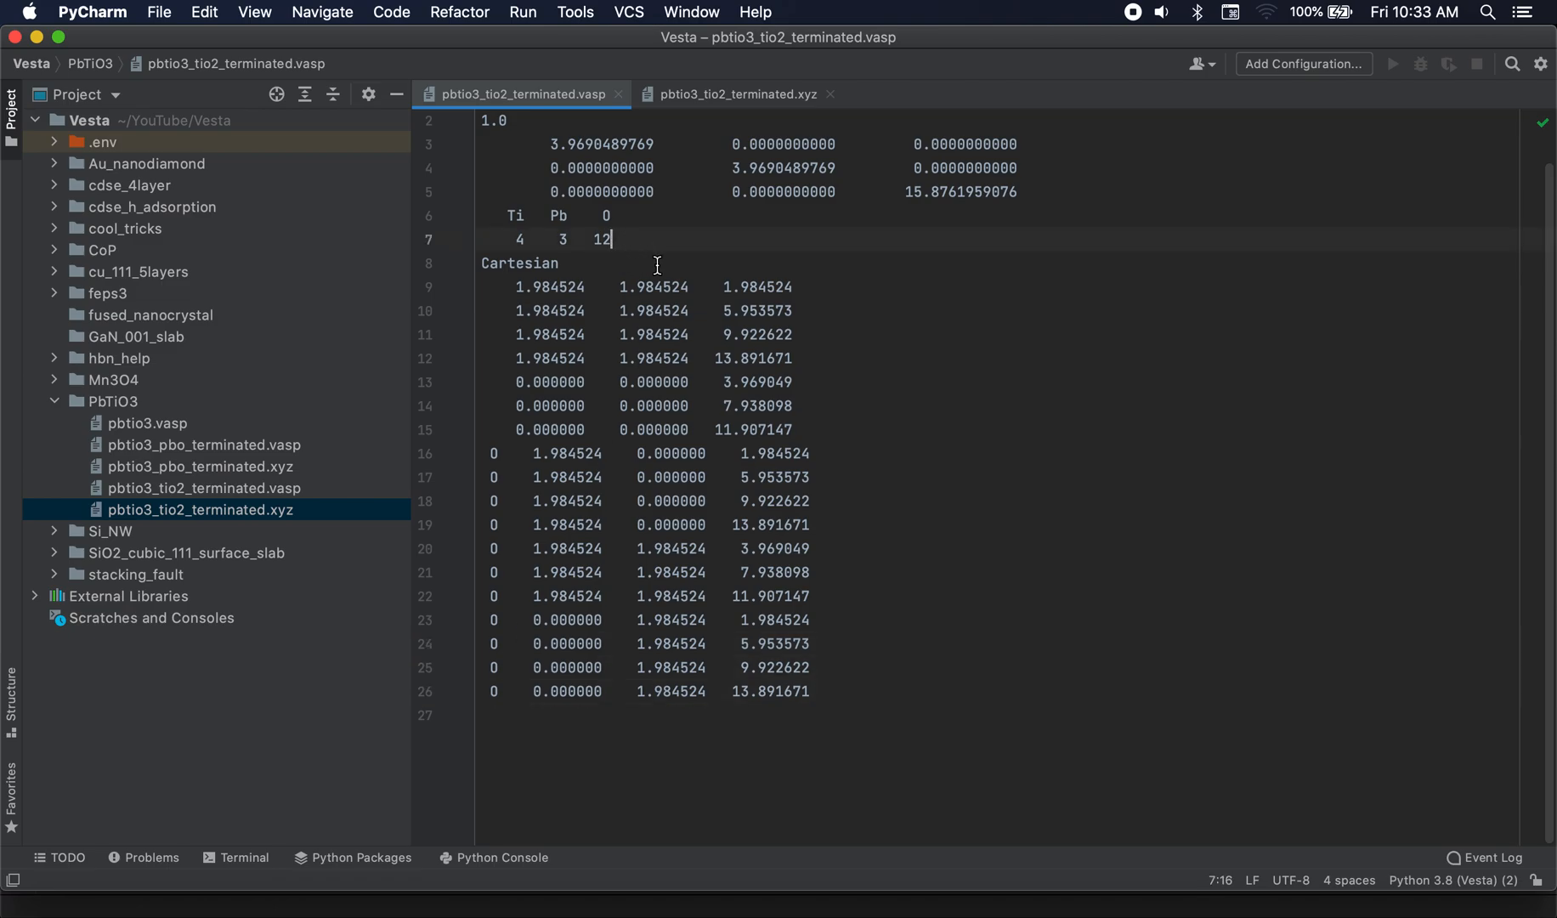
Remove the O labels from all the oxygen coordinate lines
click(491, 454)
key(Delete)
key(Down)
key(Delete)
key(Down)
key(Delete)
key(Down)
key(Delete)
key(Down)
key(Delete)
key(Down)
key(Delete)
key(Down)
key(Delete)
key(Down)
key(Delete)
key(Down)
key(Delete)
key(Down)
key(Delete)
key(Down)
key(Delete)
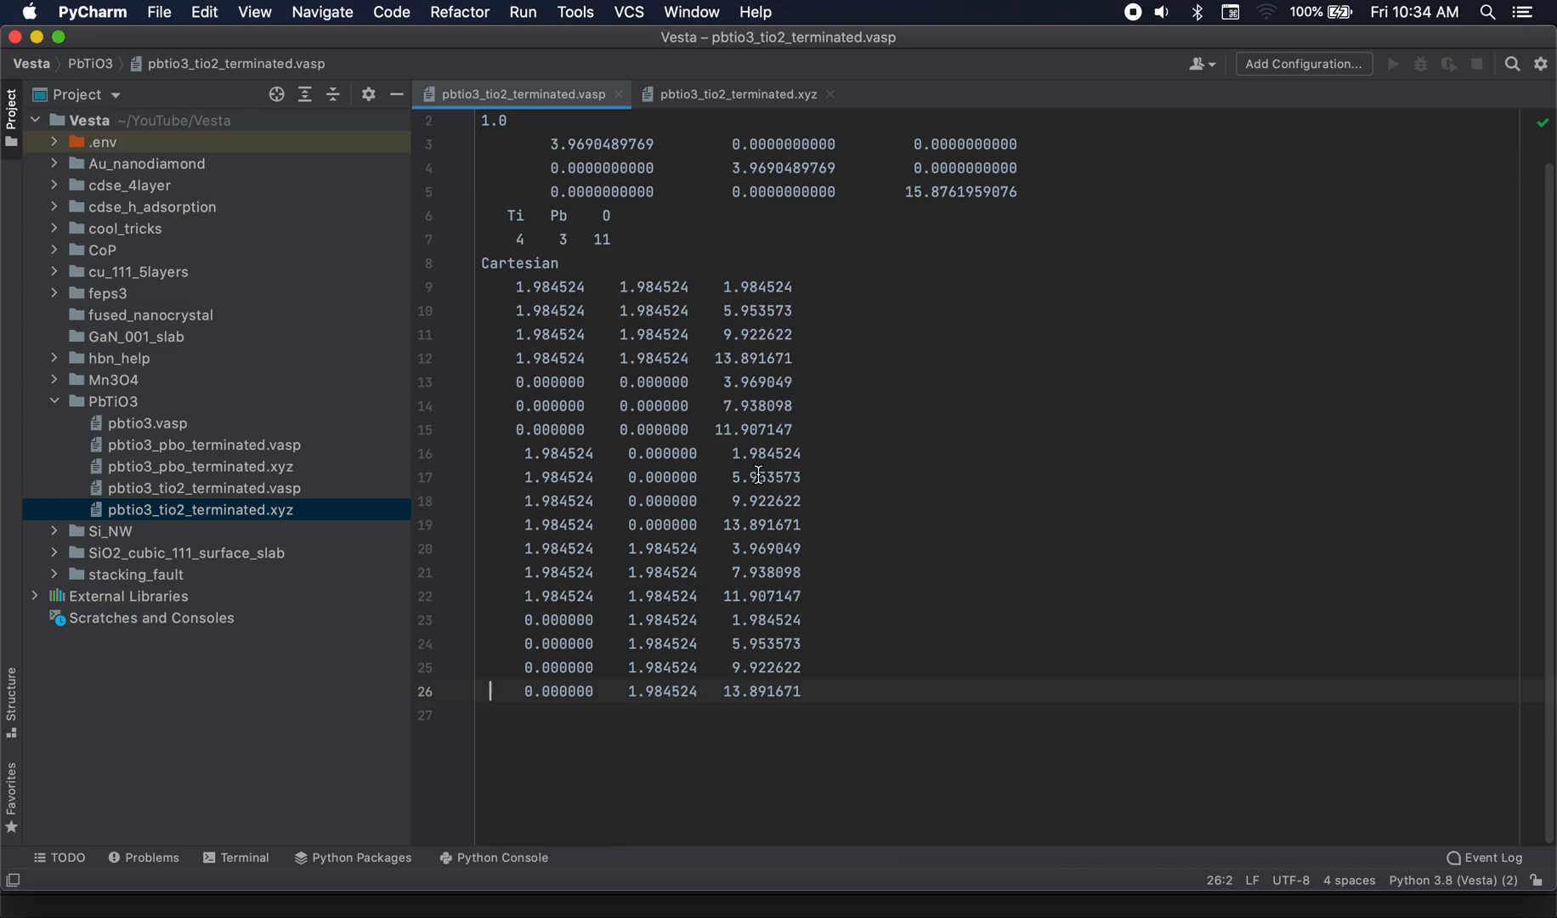
Check the TiO2-terminated slab's lowest and highest z coordinates, and set the c lattice vector length to 32.0 to add vacuum
drag(807, 451, 730, 453)
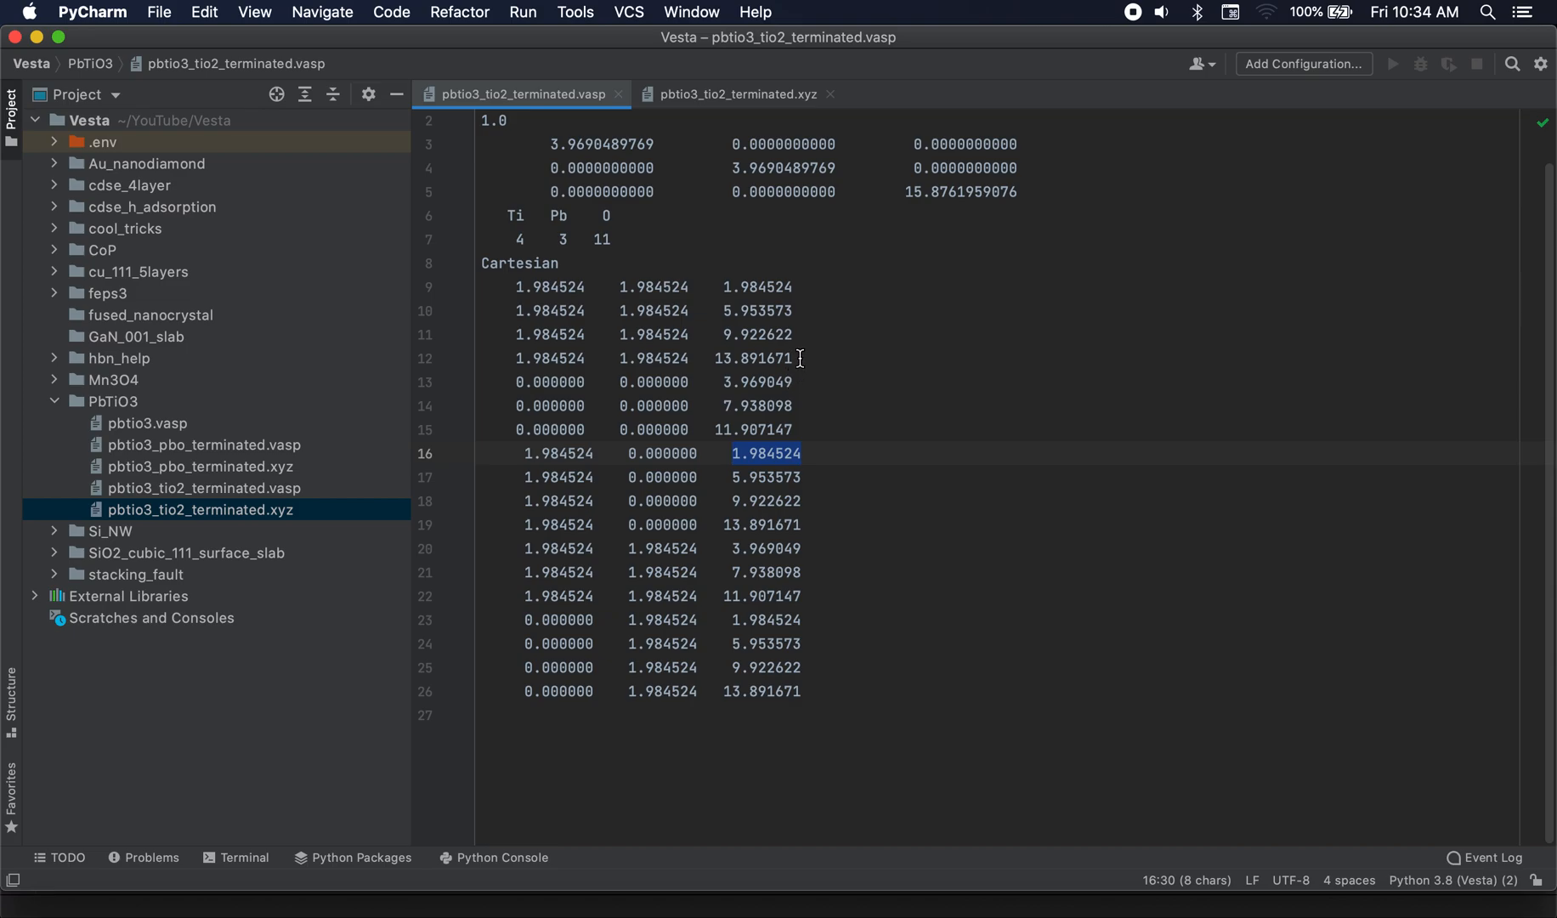
drag(796, 357, 717, 356)
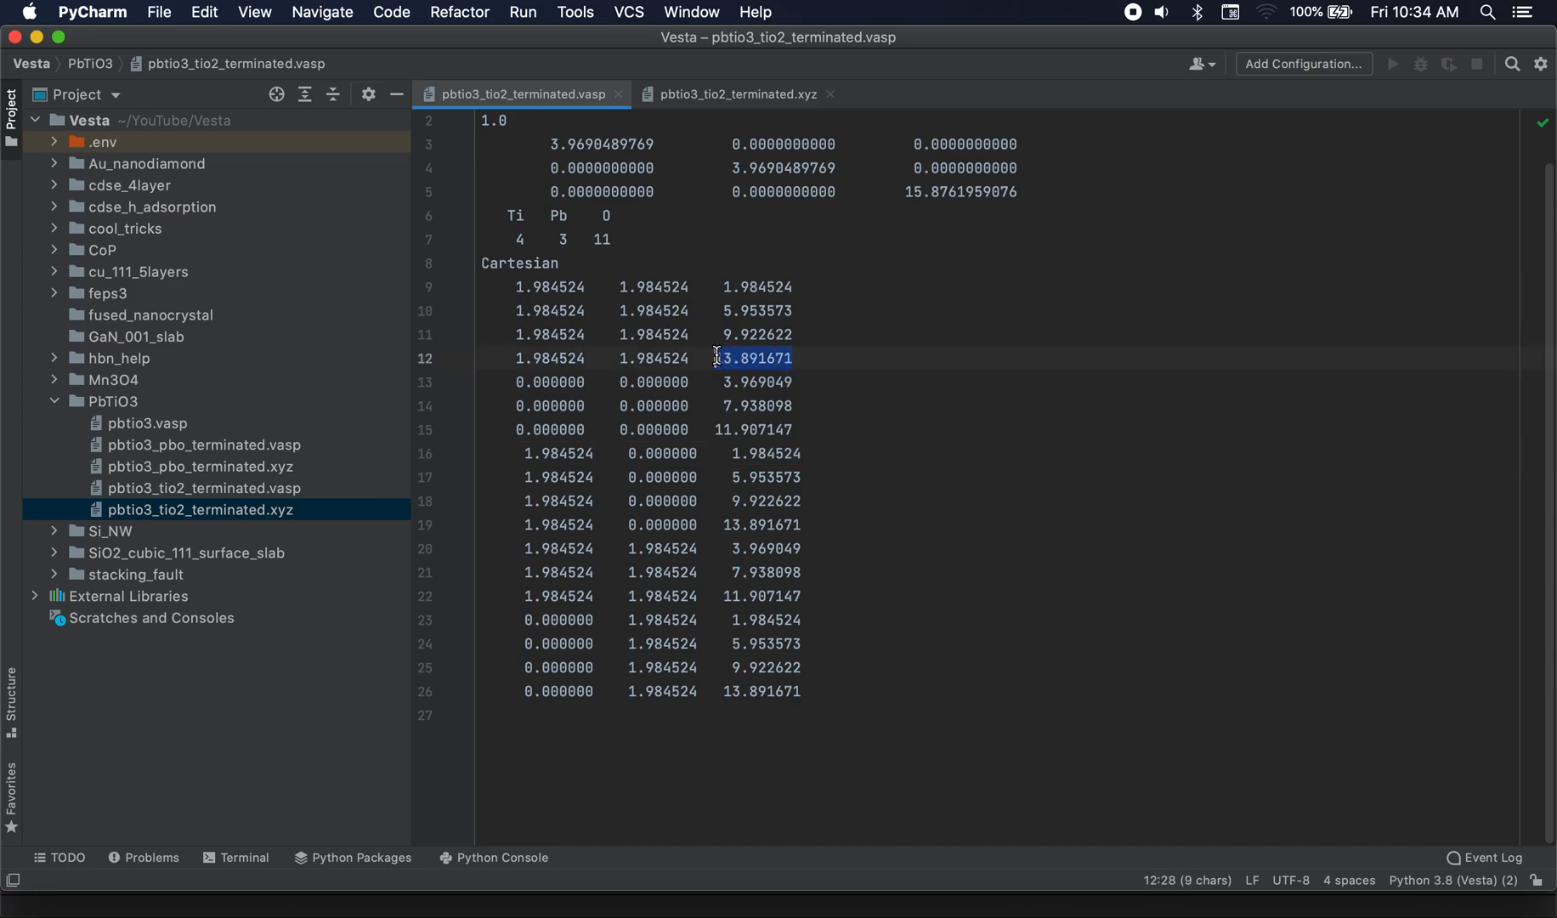
mouse_move(906, 192)
mouse_down()
mouse_move(1001, 192)
mouse_move(898, 195)
mouse_up()
text(32)
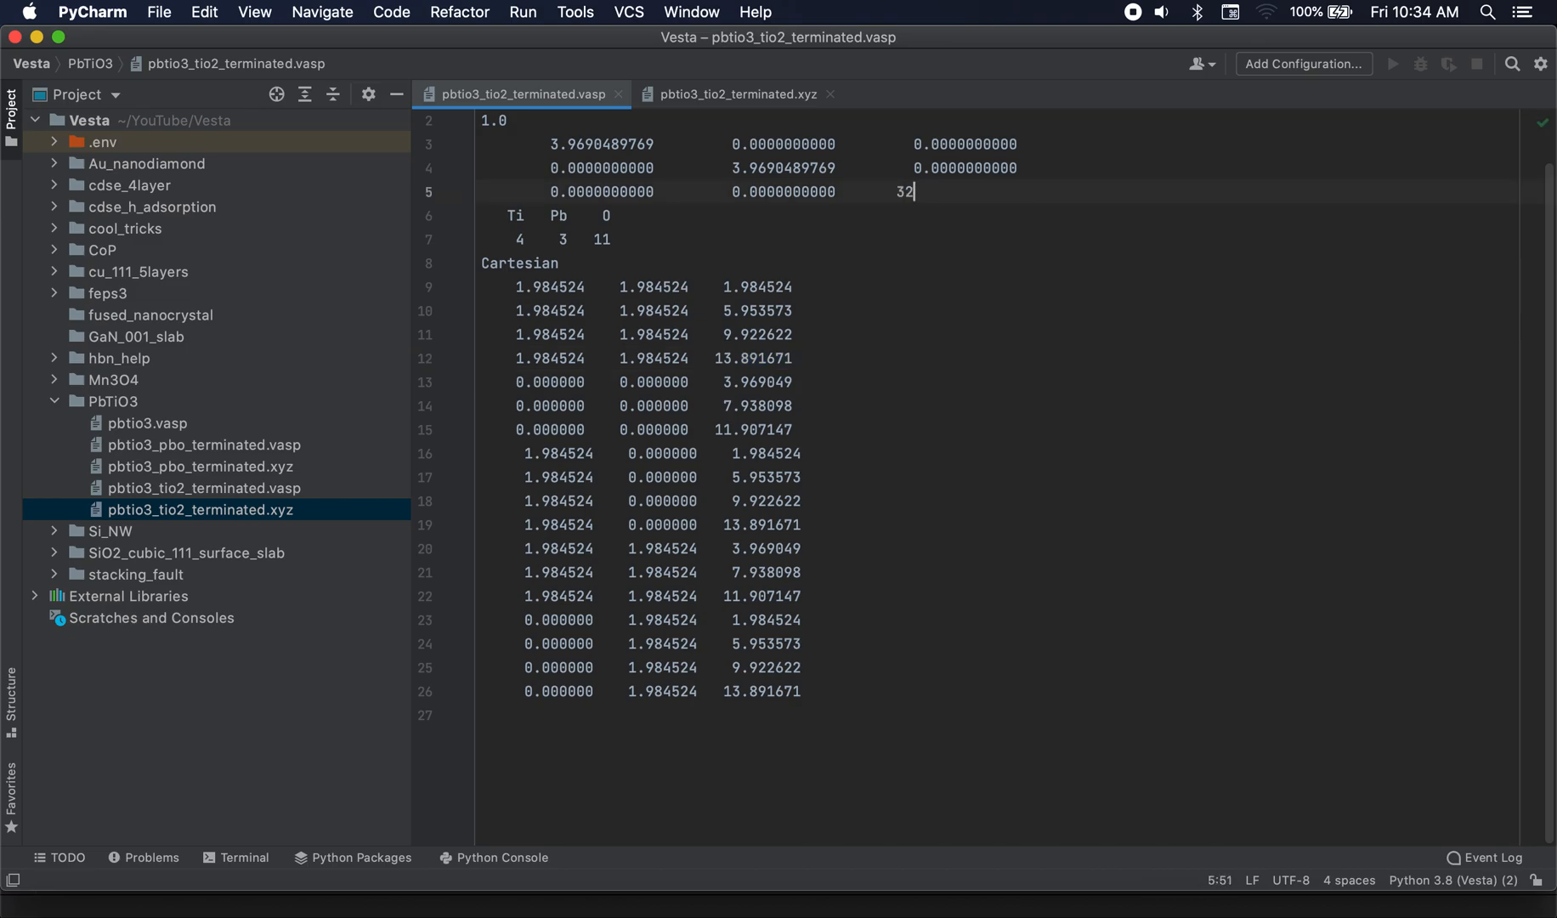
text(.0)
scroll(849, 238, up, 1)
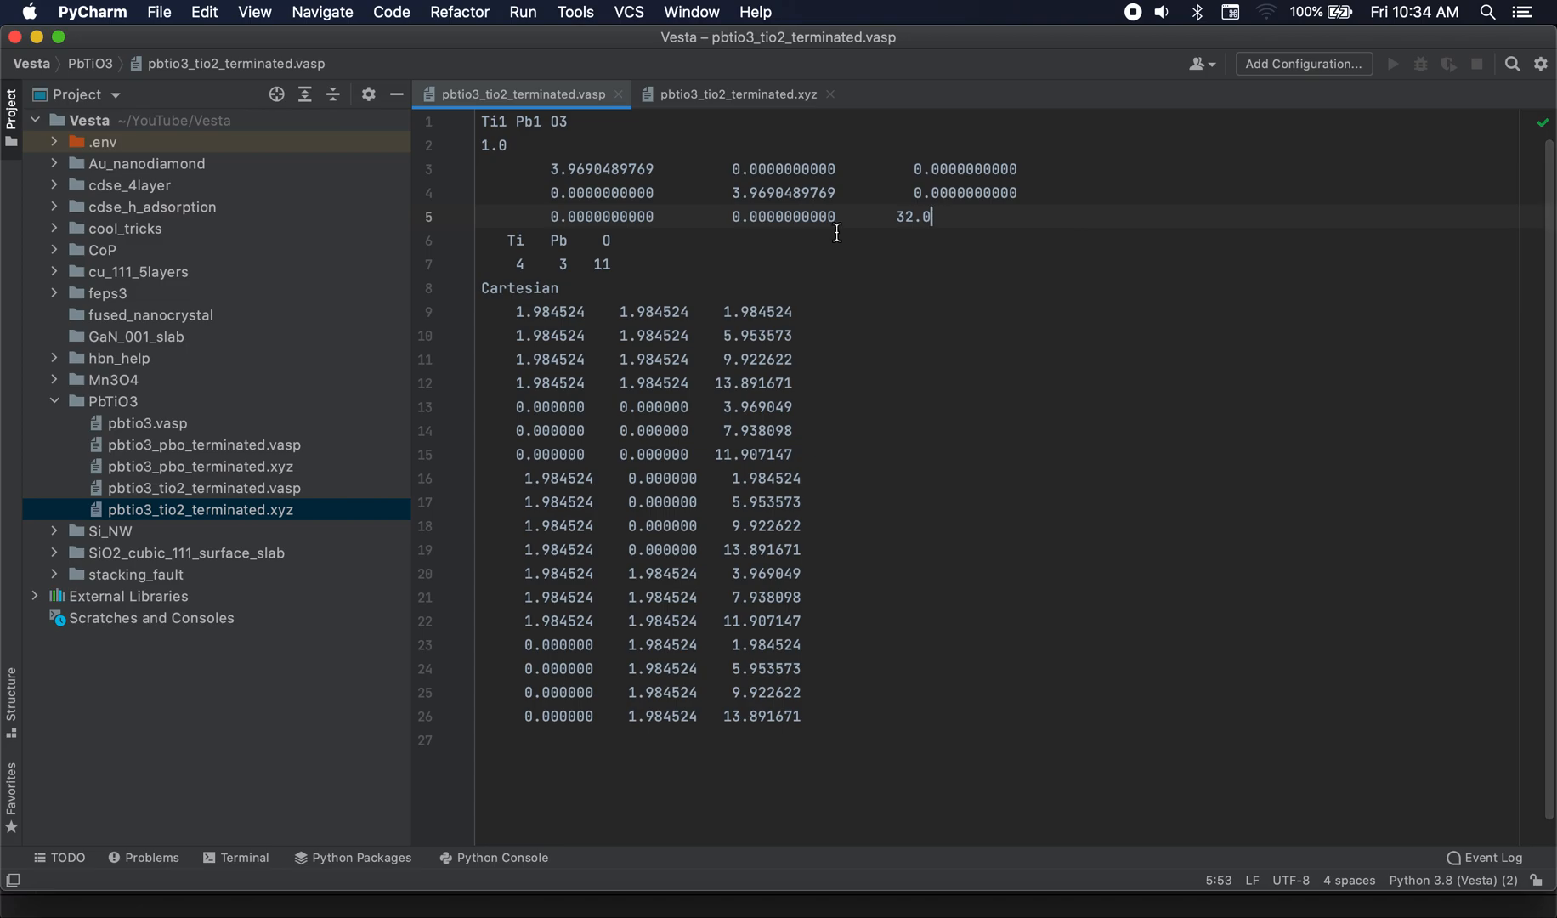
Switch to VESTA, open pbtio3_tio2_terminated.vasp and view the slab along the a axis
click(735, 904)
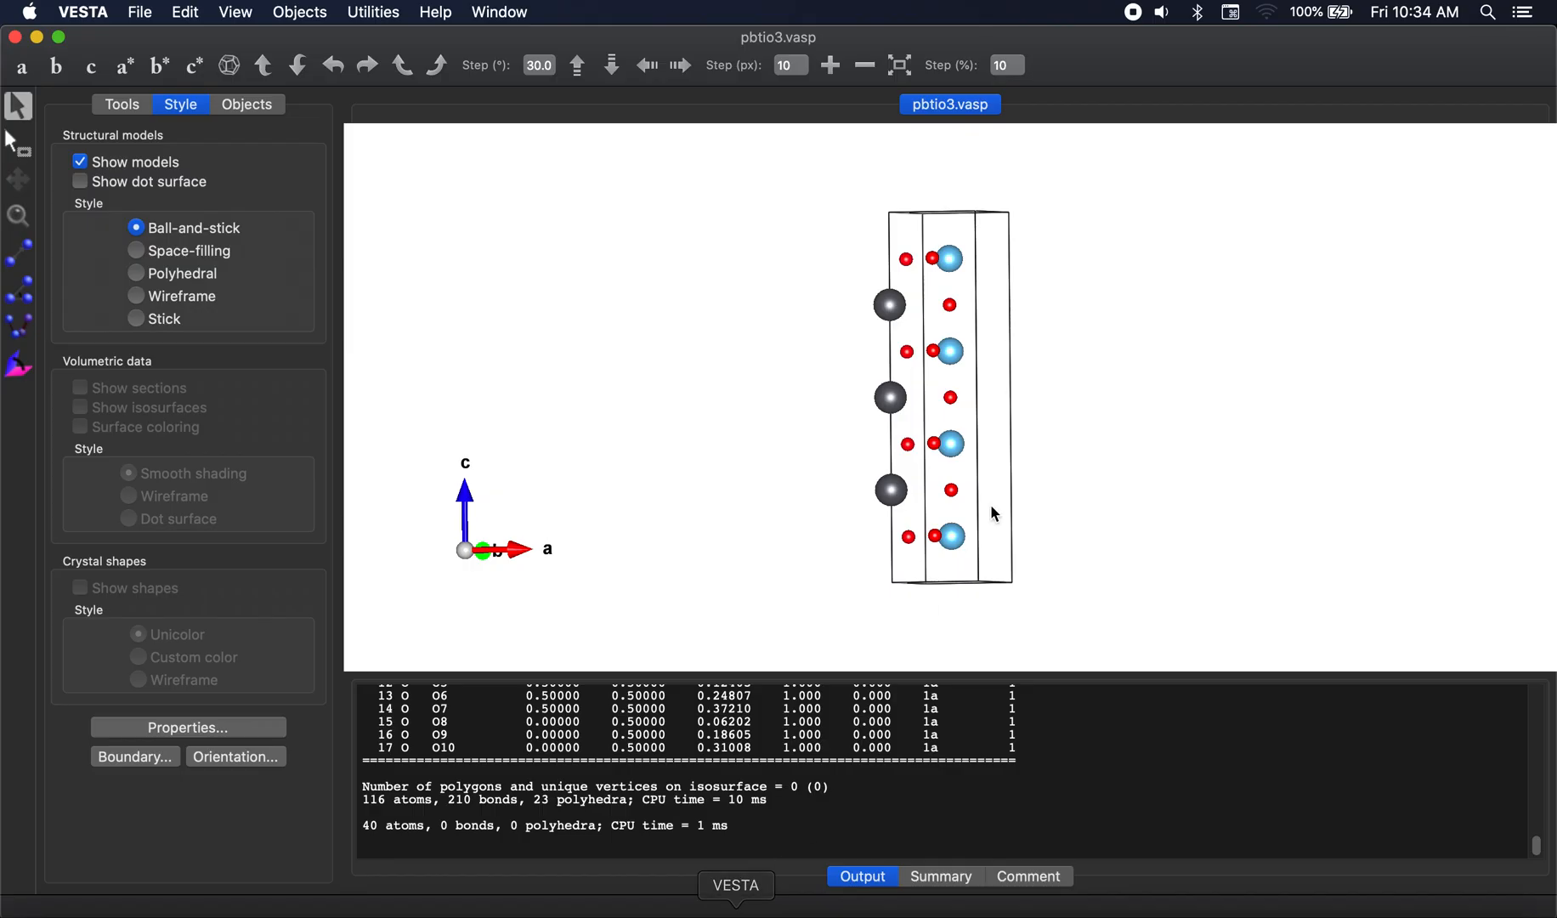
key(super+o)
double_click(629, 256)
click(25, 69)
scroll(718, 256, down, 1)
drag(817, 292, 898, 573)
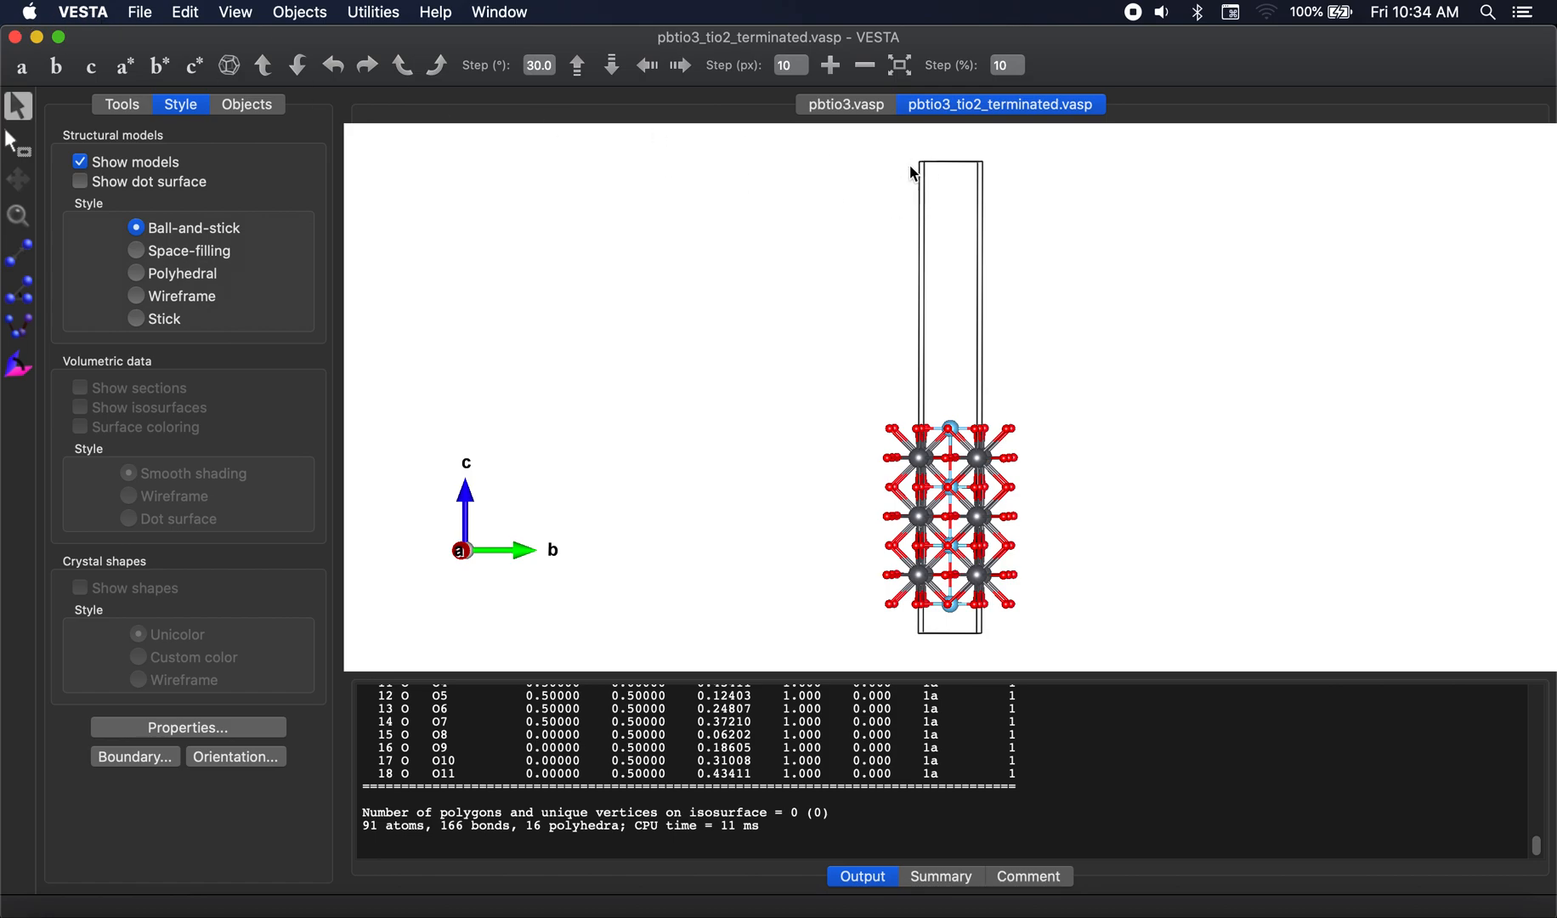
Delete all bond definitions of the TiO2-terminated slab and apply the change
click(190, 17)
click(214, 116)
click(488, 412)
click(725, 421)
click(725, 422)
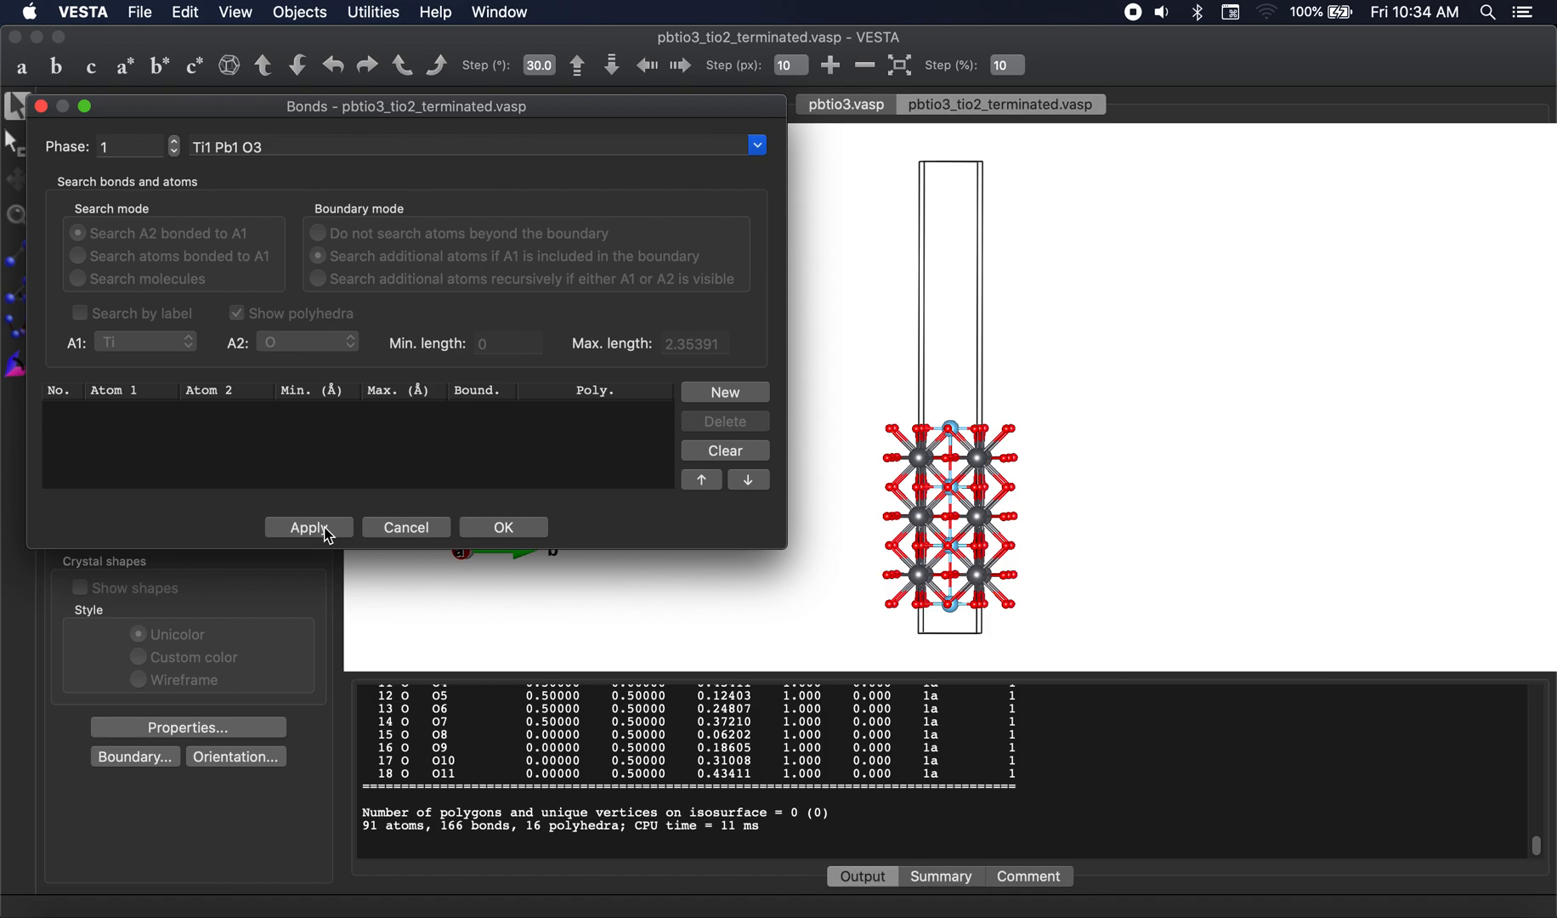
click(328, 530)
click(513, 527)
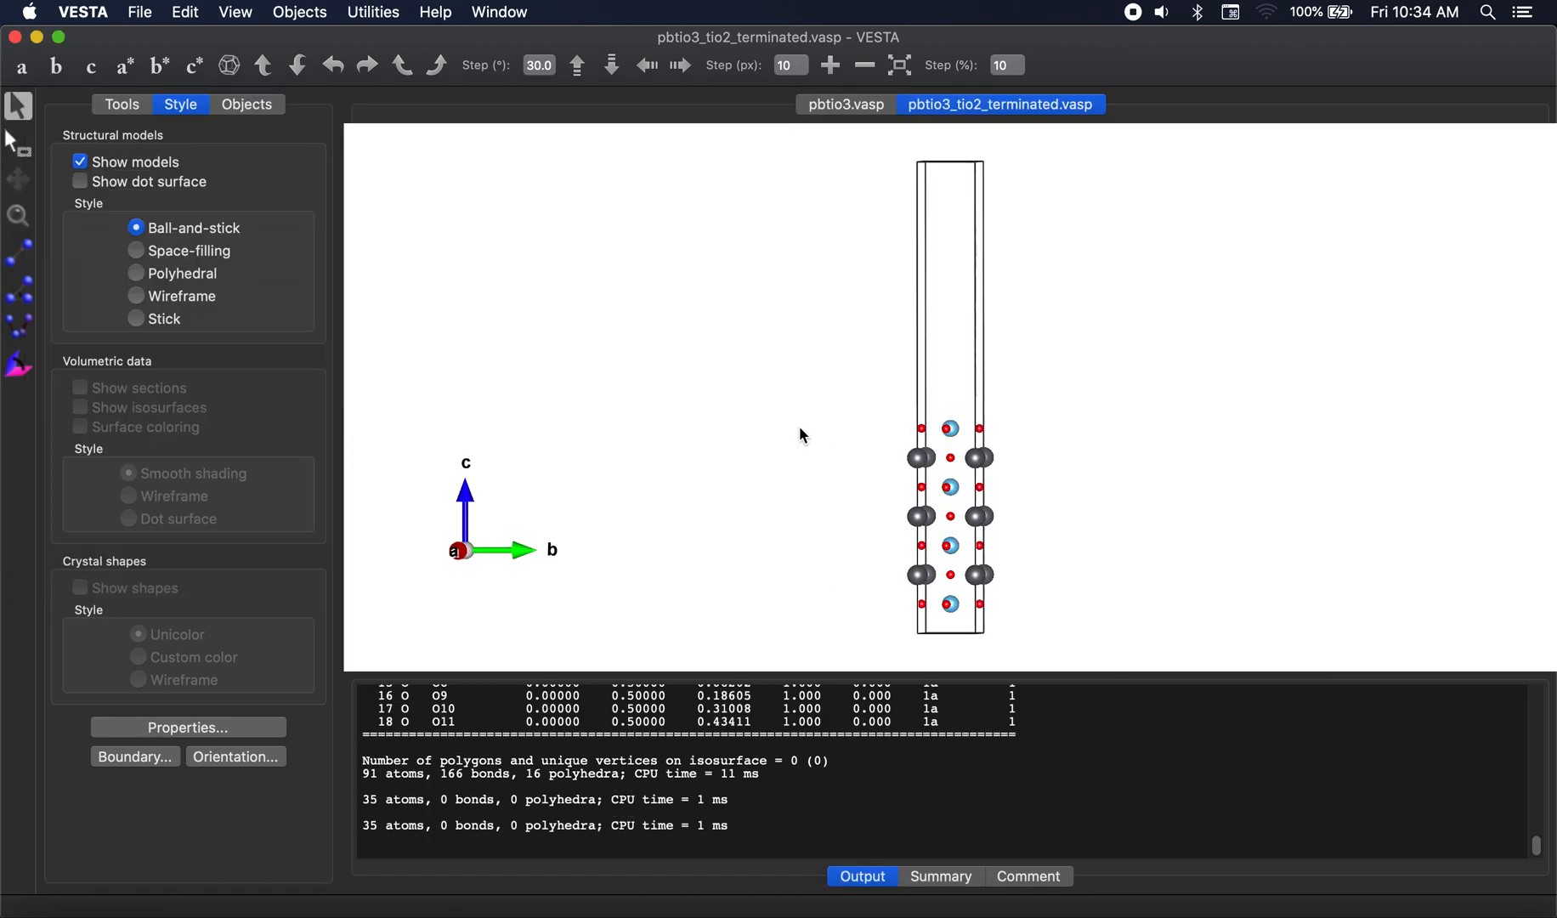
Enlarge and center the atomic layers of the TiO2-terminated slab to inspect its stacking
scroll(806, 436, up, 5)
click(19, 178)
drag(740, 396, 733, 232)
scroll(781, 340, down, 3)
mouse_move(781, 341)
mouse_down()
mouse_move(804, 338)
mouse_move(777, 330)
mouse_up()
click(25, 110)
drag(652, 333, 663, 330)
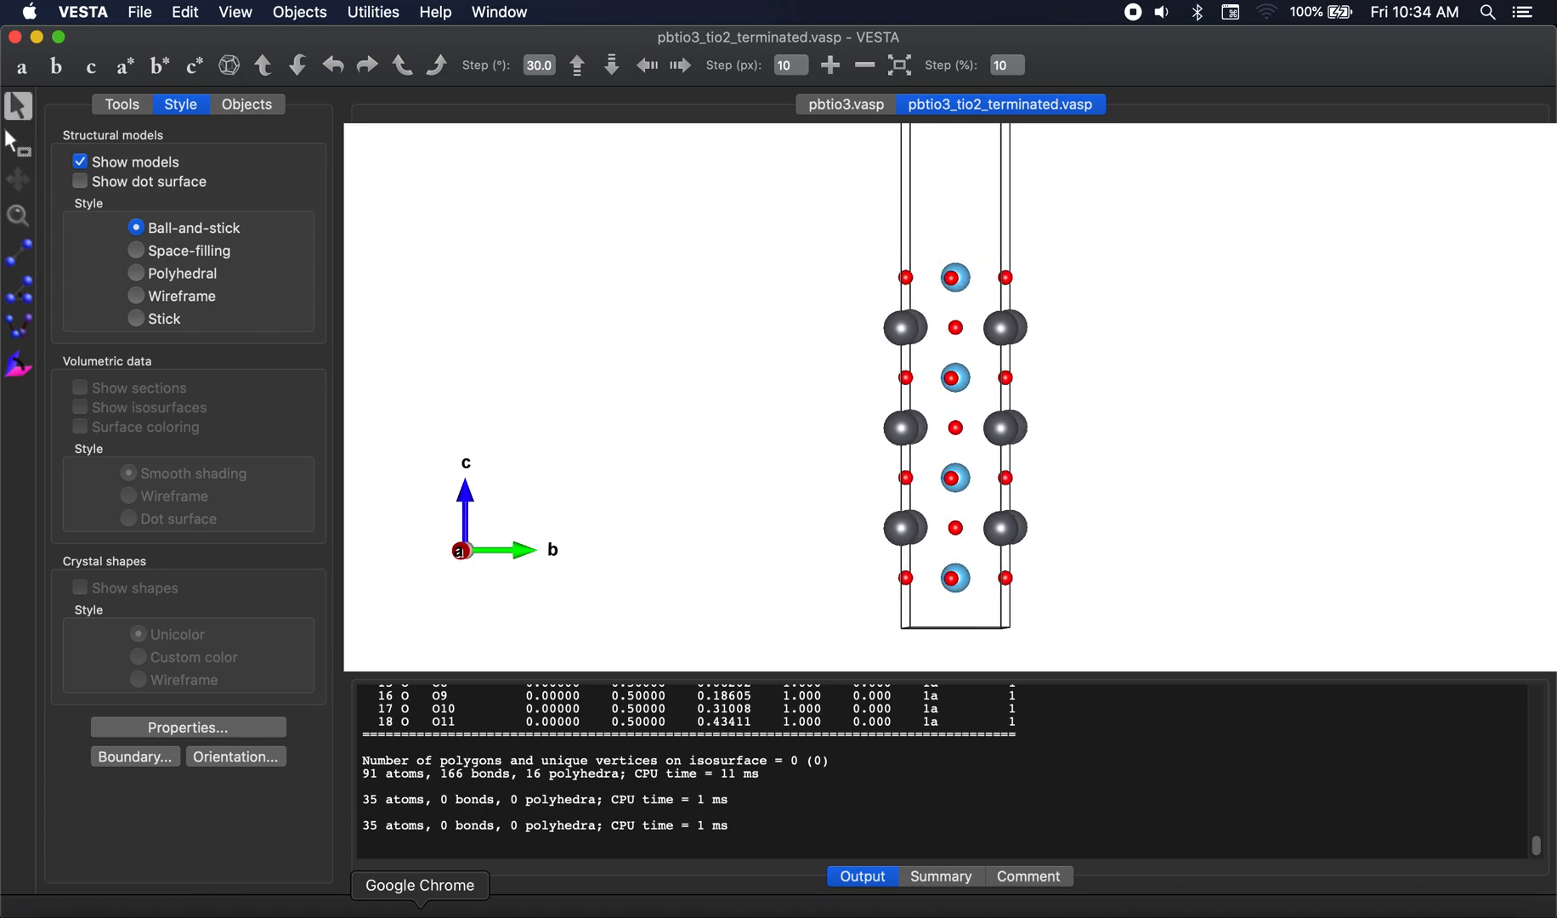
Switch to the paper in Chrome, take a screenshot of the TiO2-terminated slab in Fig. 2(a) and open the capture
click(420, 907)
key(super+shift+4)
drag(675, 391, 1013, 747)
click(1500, 850)
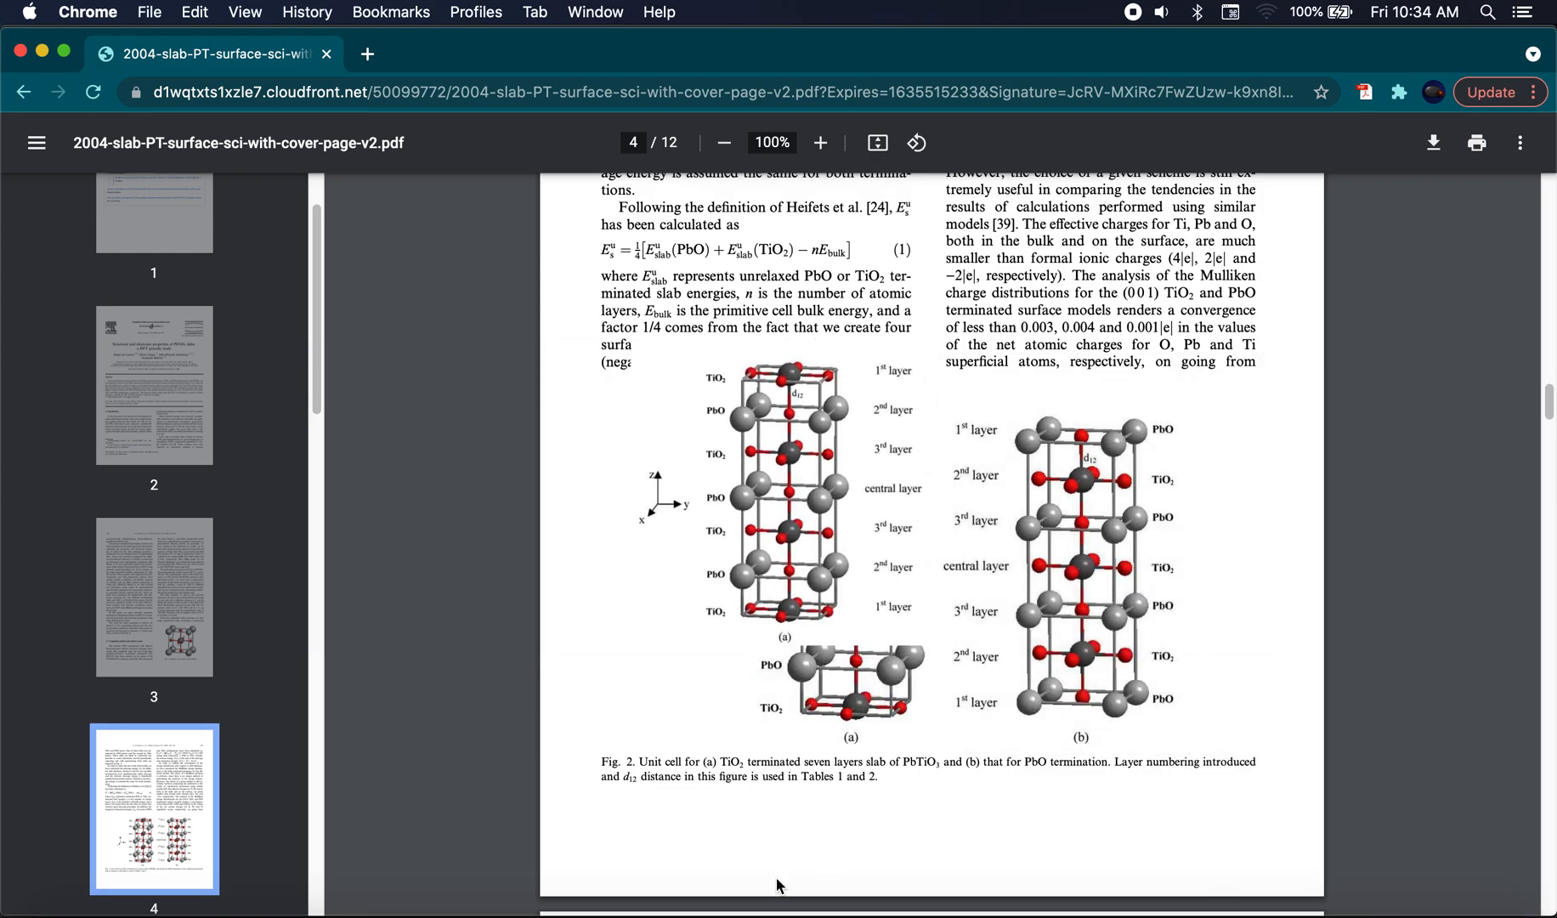
Return to VESTA, place the slab model beside the captured figure and compare the seven layers
click(735, 912)
drag(922, 284, 810, 195)
click(25, 181)
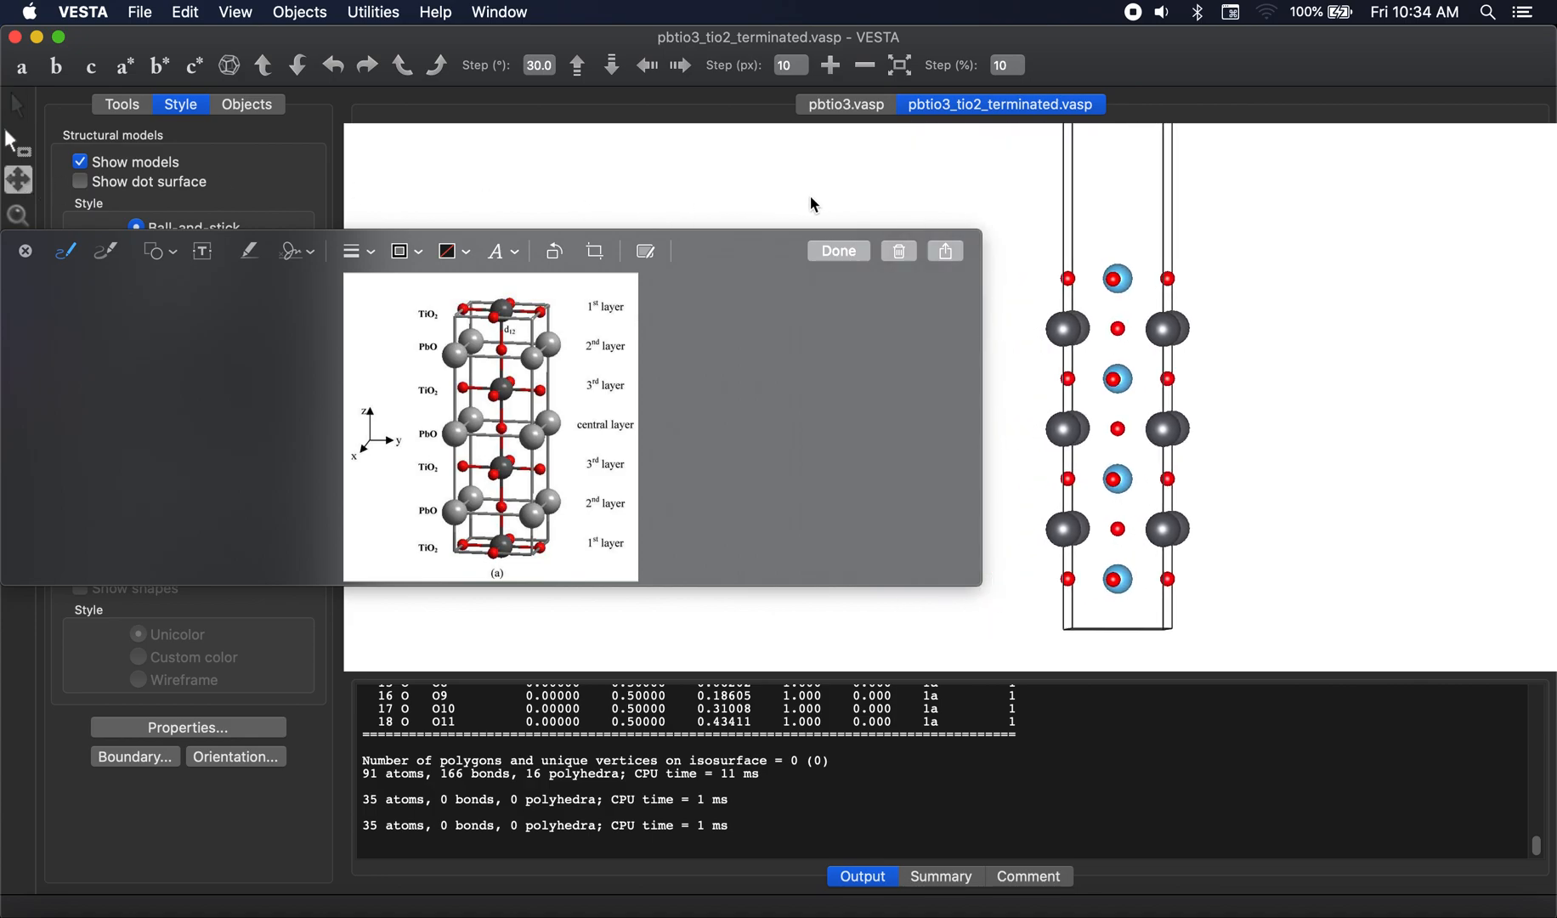
click(13, 109)
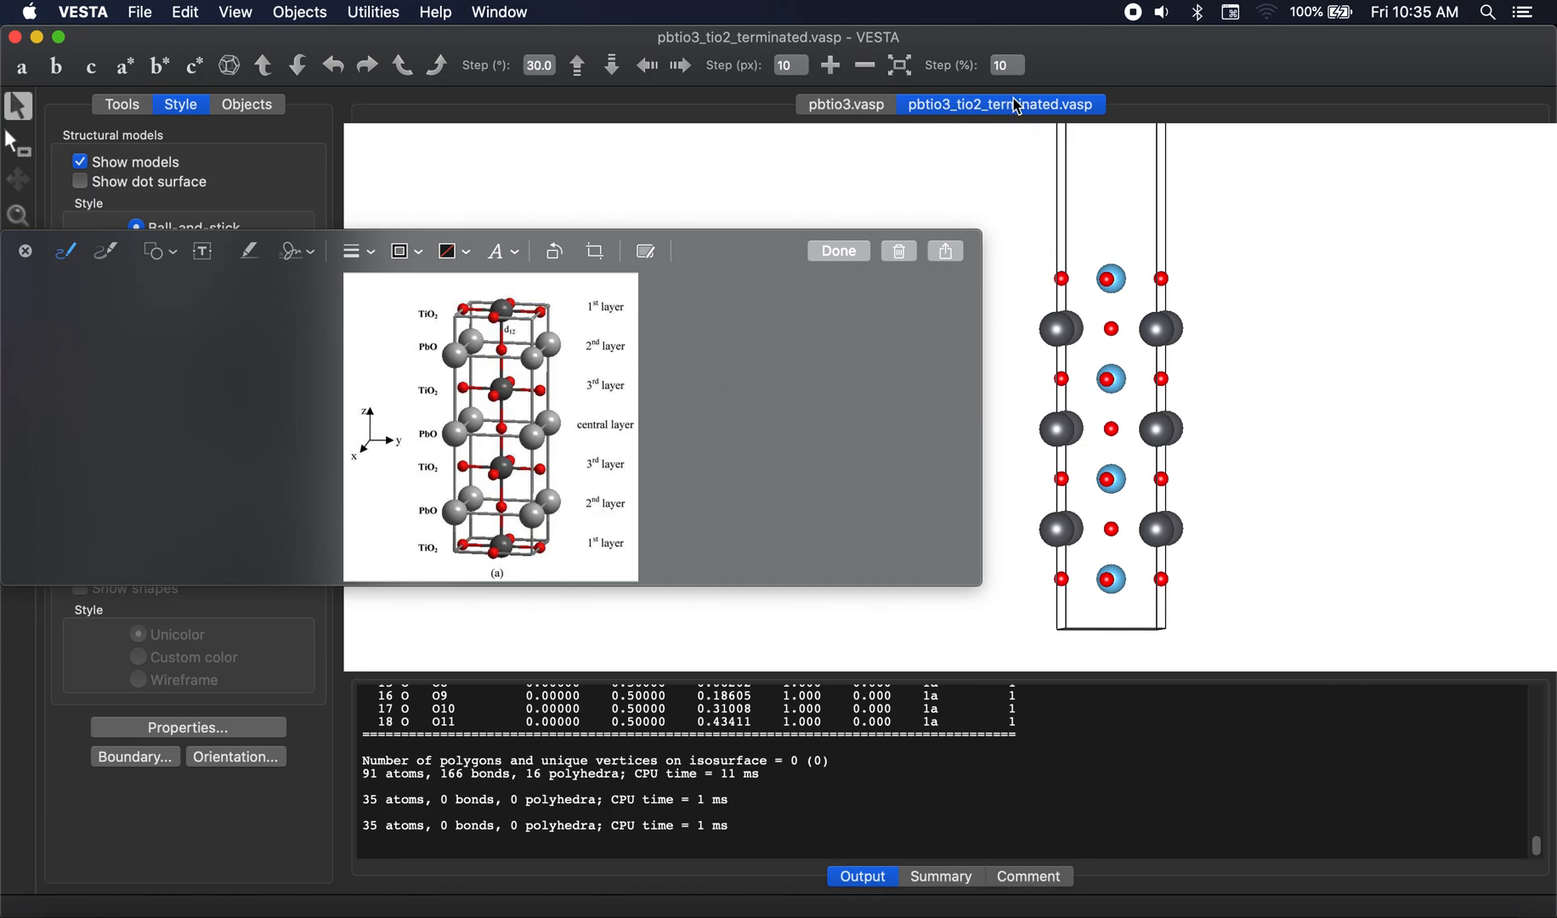
Fit the whole TiO2-terminated cell with its vacuum beside the figure and rotate it to a perspective view
scroll(1074, 340, down, 5)
scroll(1070, 332, up, 2)
drag(1177, 282, 1188, 304)
click(19, 179)
drag(1105, 348, 1226, 406)
scroll(1222, 396, down, 2)
click(15, 106)
drag(1309, 303, 1231, 291)
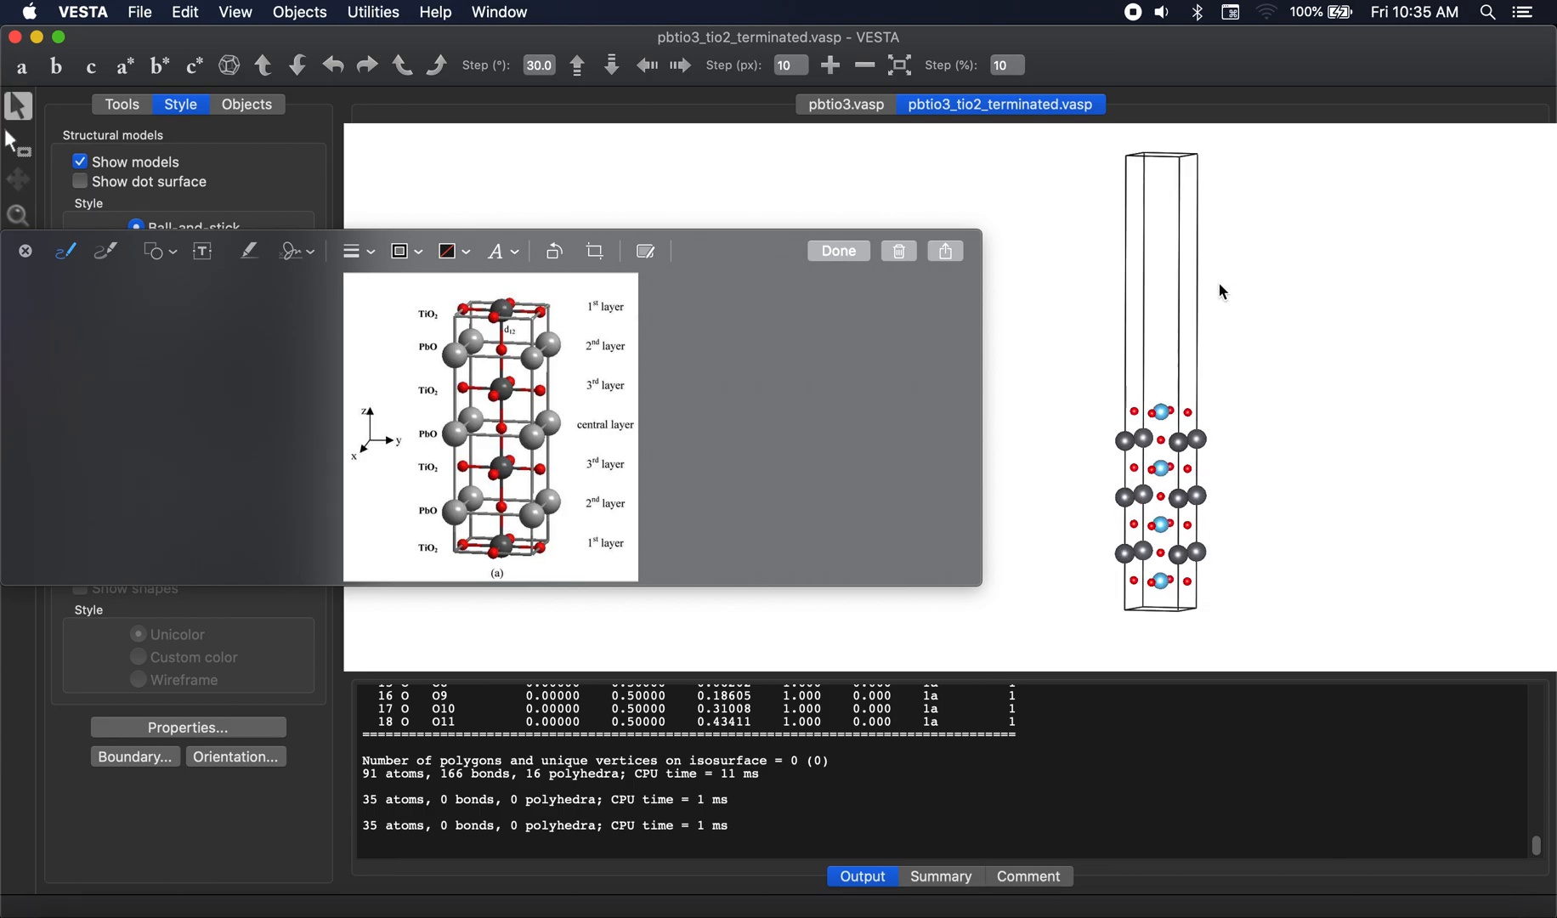
Move the captured figure clear of the style options and display the TiO2-terminated slab in Space-filling style
drag(718, 246, 722, 411)
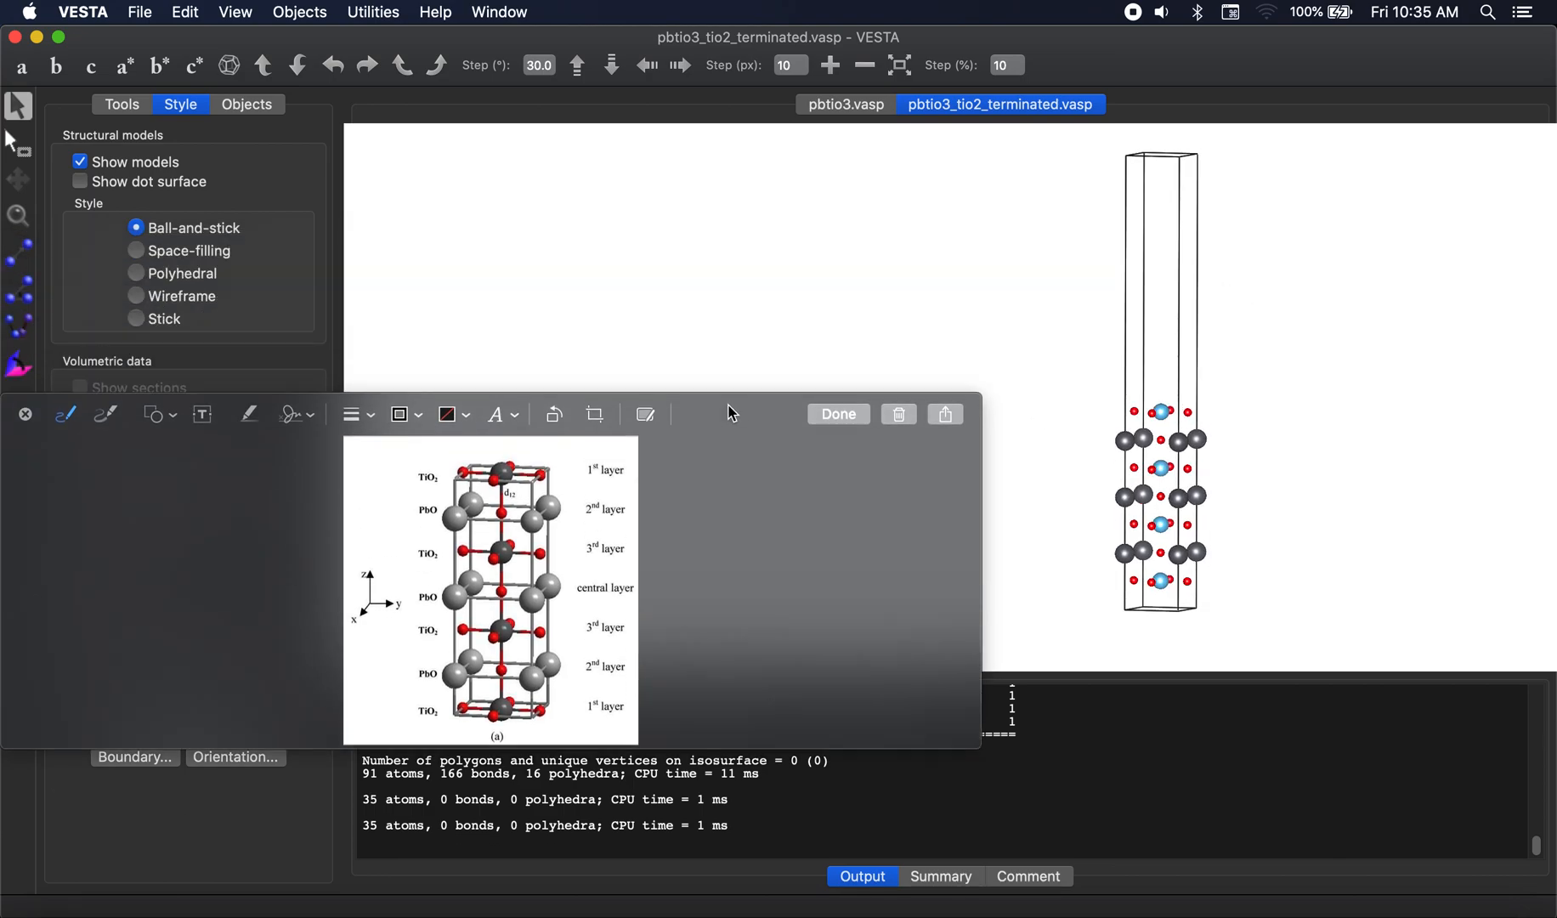
click(159, 249)
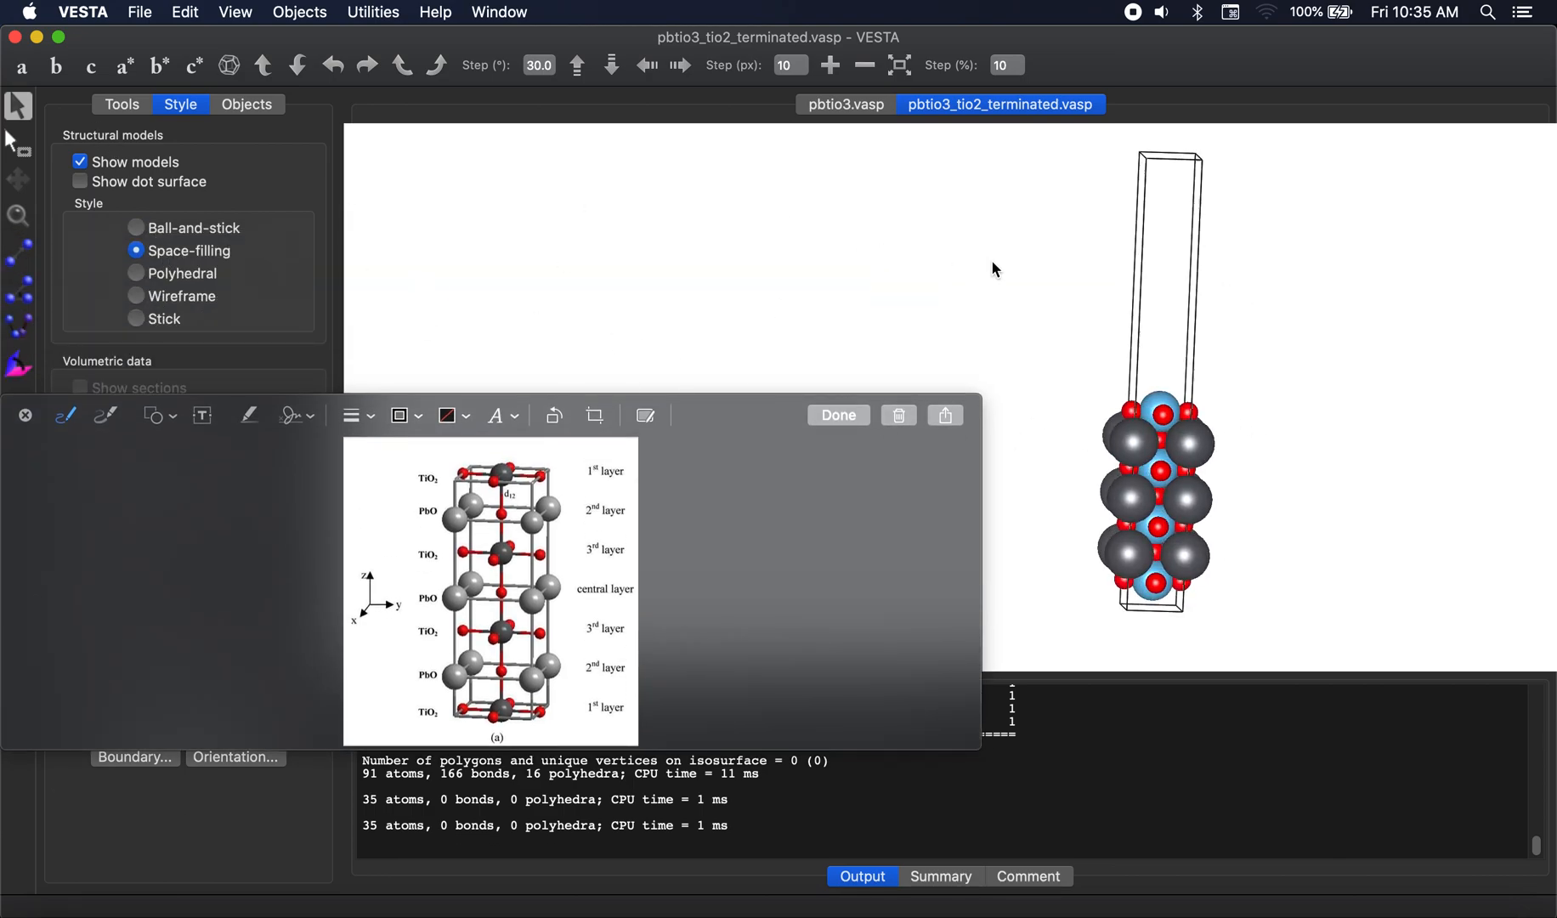